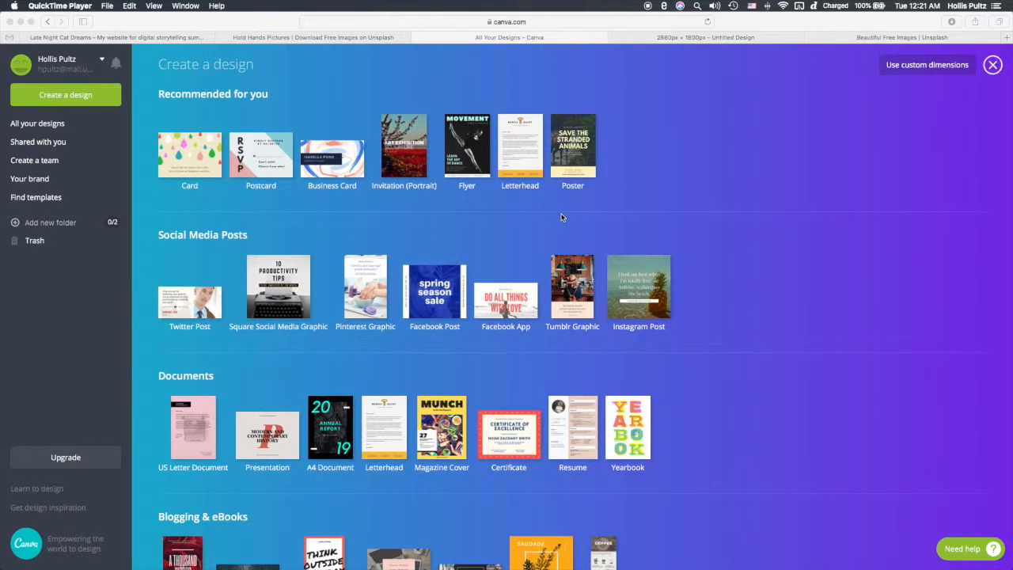
Step: Create a new blank design using the 18 in × 24 in Poster format
left_click(576, 153)
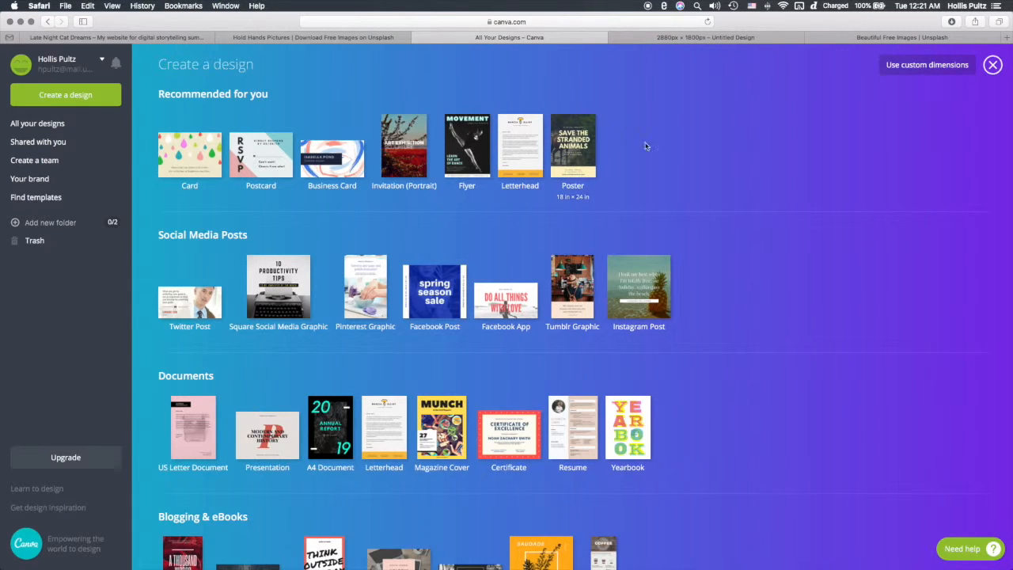
left_click(567, 143)
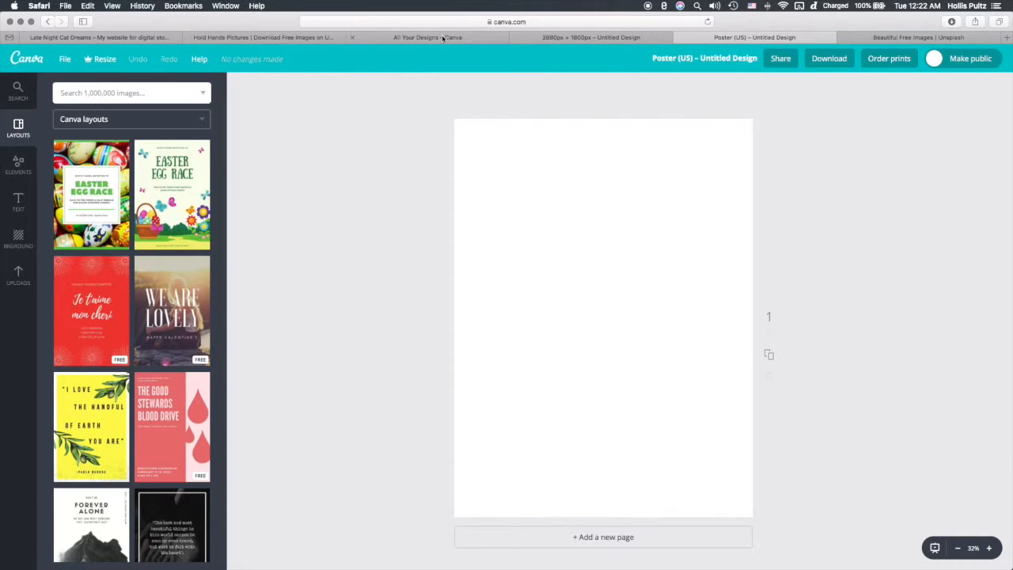
Step: Switch to the Unsplash "hold hands" results and download the photo of the suited couple holding hands outdoors
left_click(293, 38)
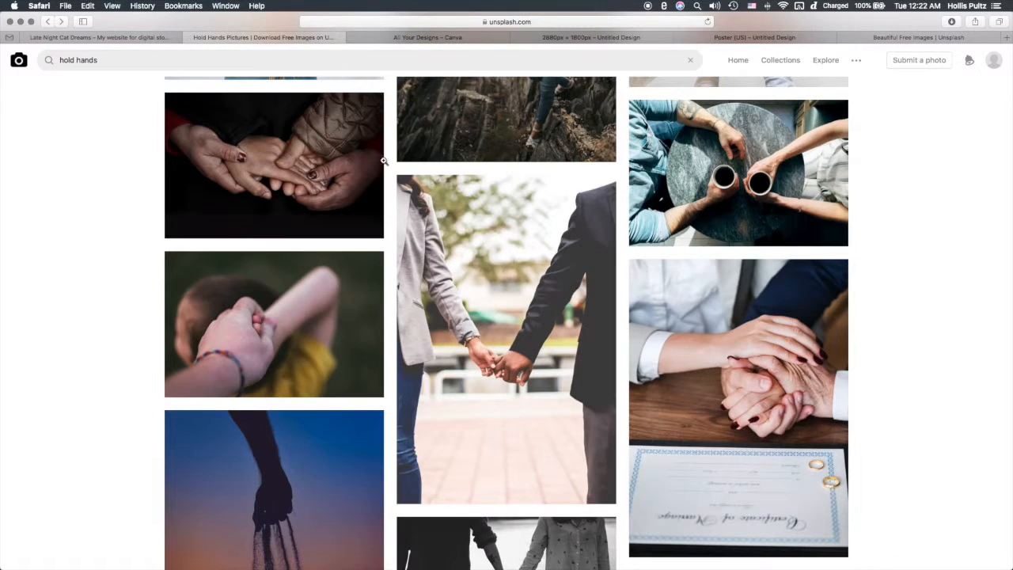
left_click(548, 293)
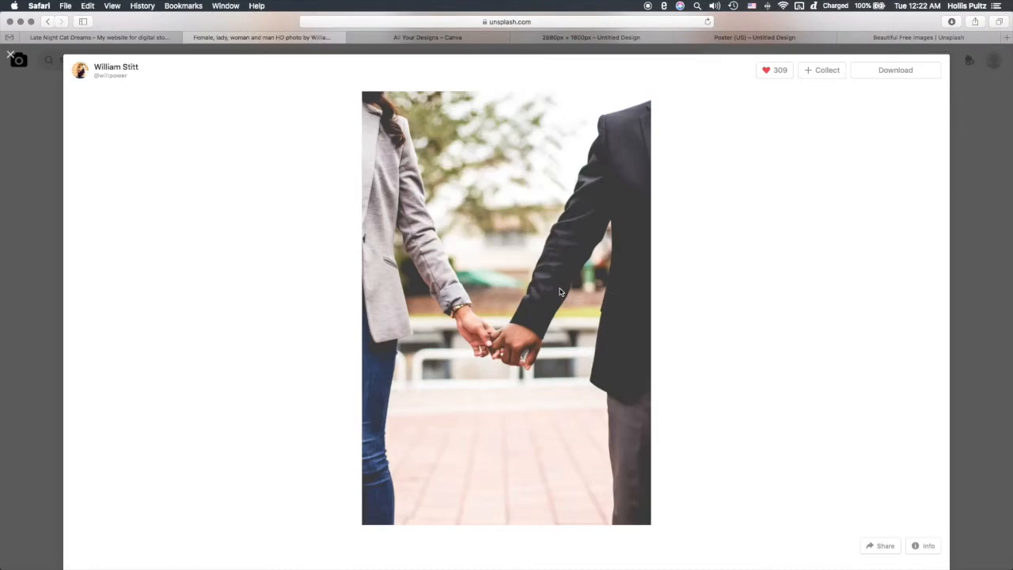
left_click(902, 74)
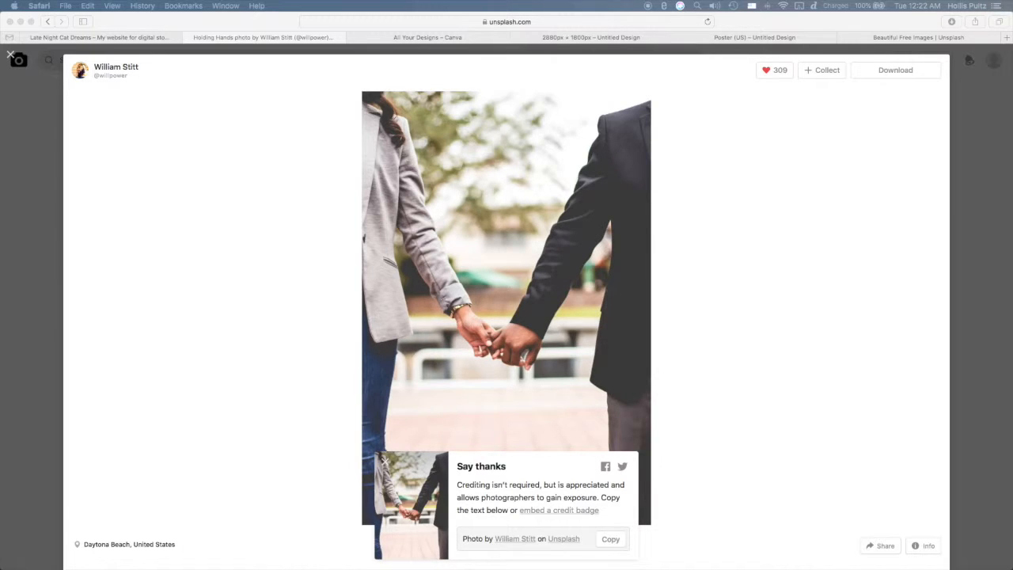
left_click(730, 137)
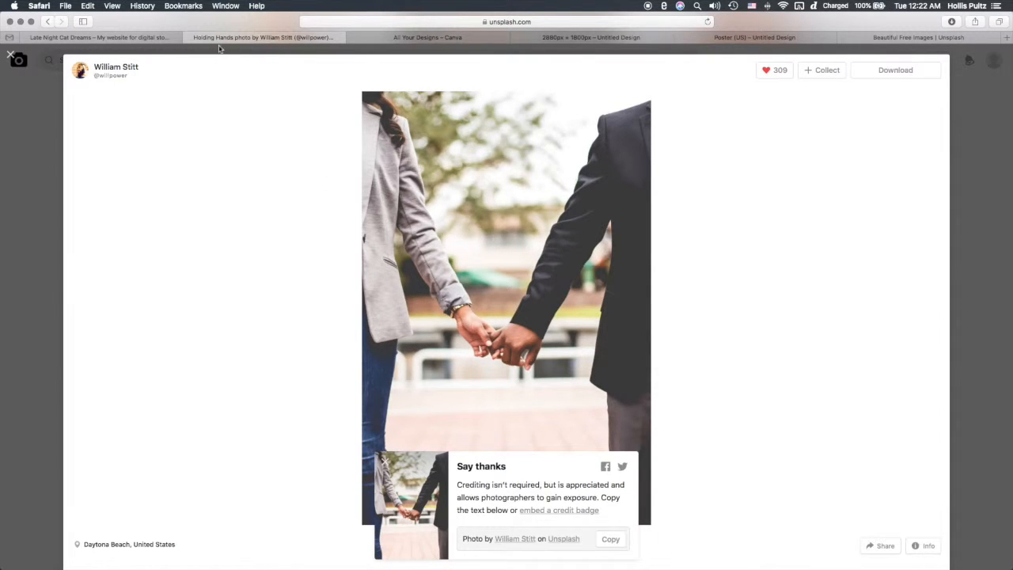
Step: Reorder the browser tabs so the 2880px × 1800px design follows the poster design, and return to the poster
left_click(568, 37)
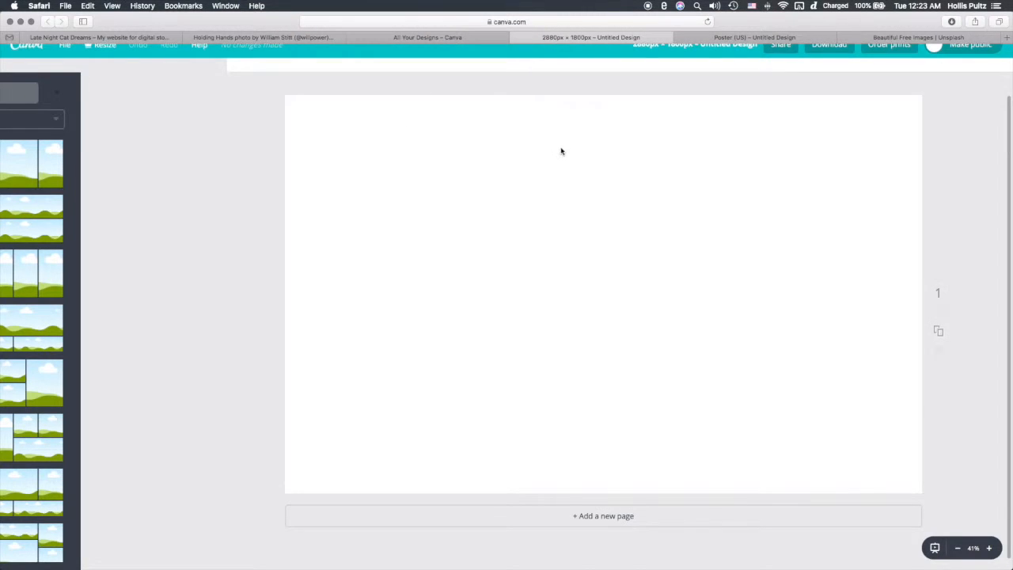
left_click(757, 36)
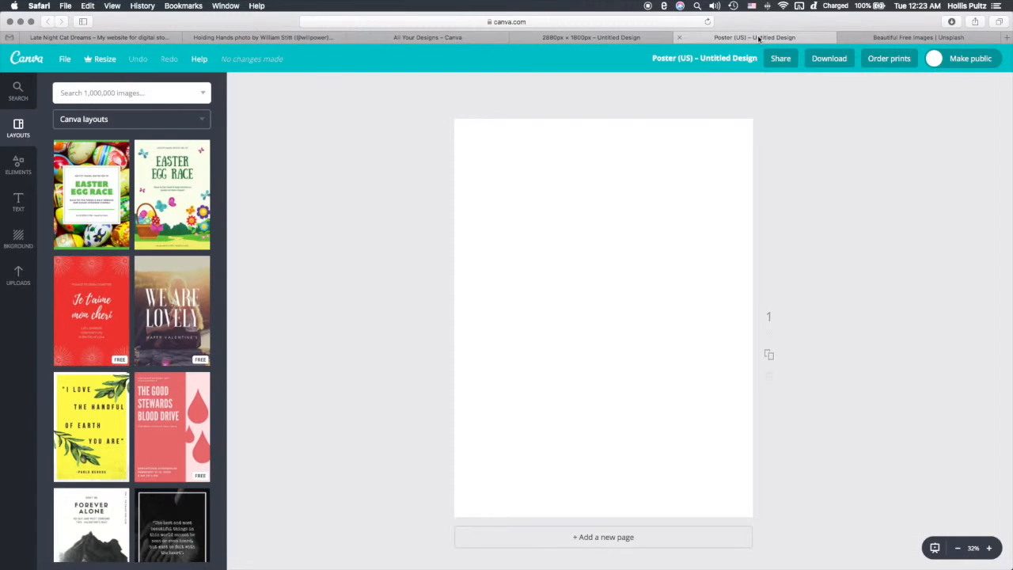
left_click_drag(569, 37, 772, 33)
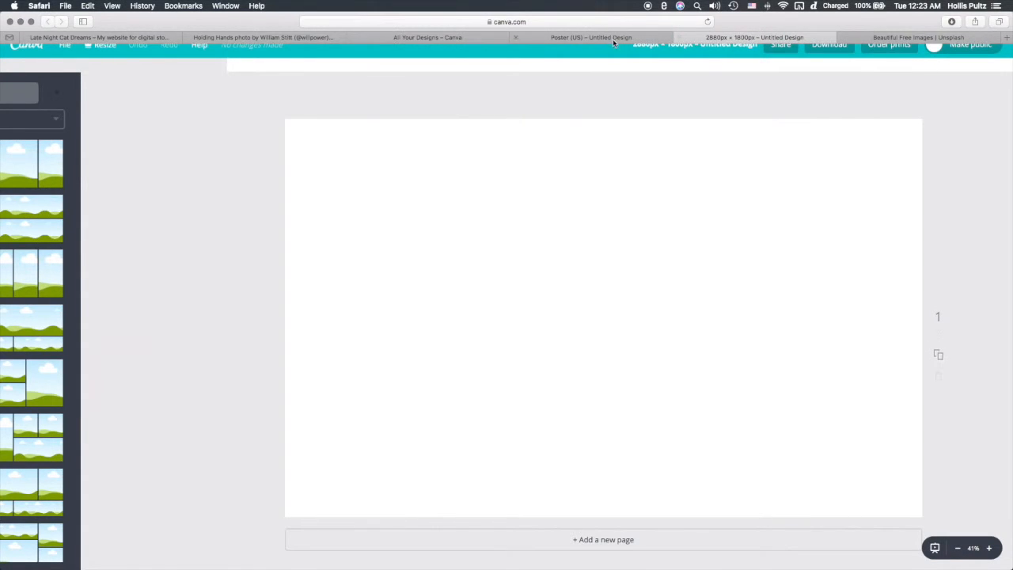
left_click(612, 39)
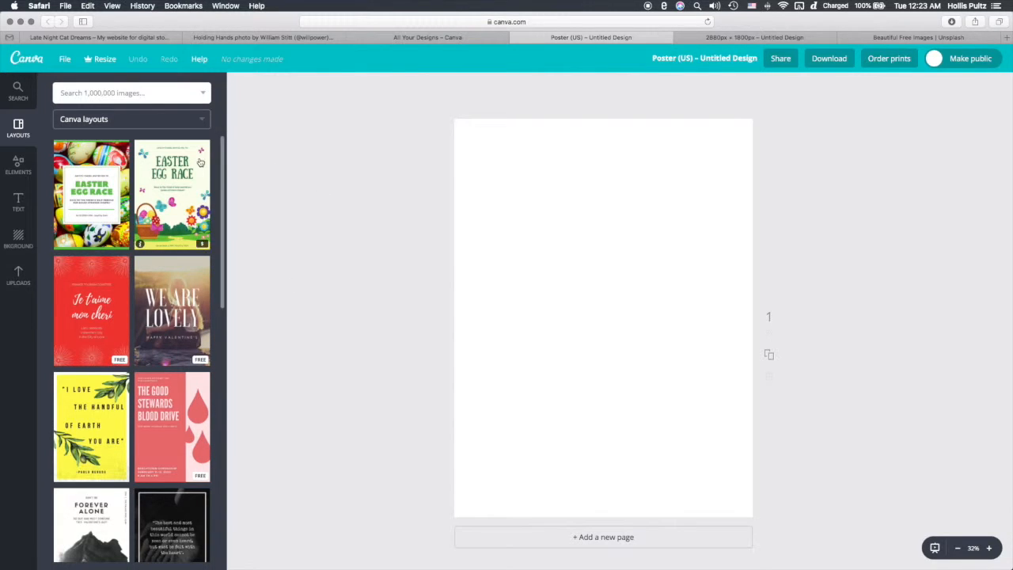
left_click(631, 212)
Step: Move the All Your Designs tab ahead of the Unsplash tab and return to the poster design
left_click(425, 37)
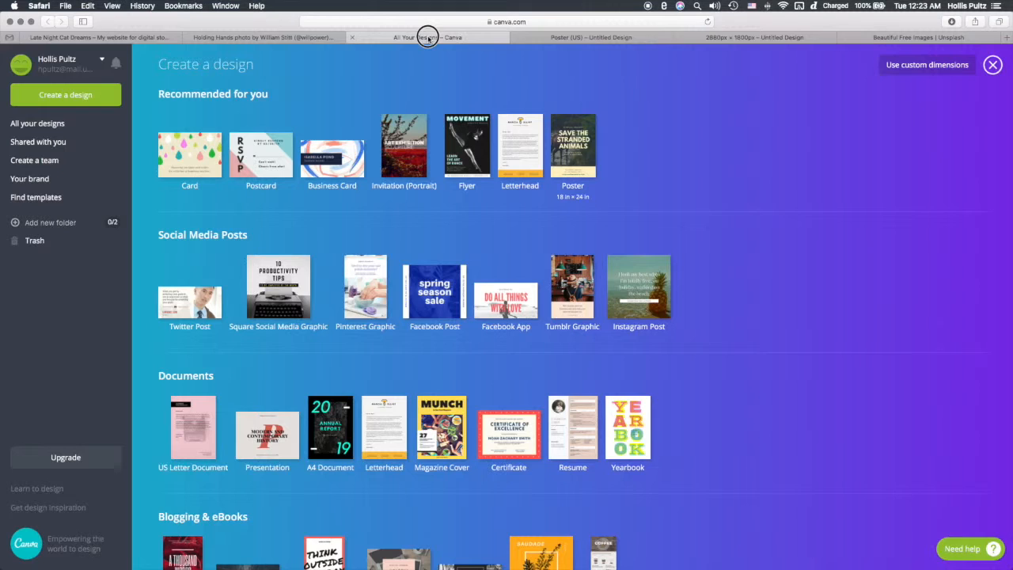
left_click(282, 37)
left_click(429, 45)
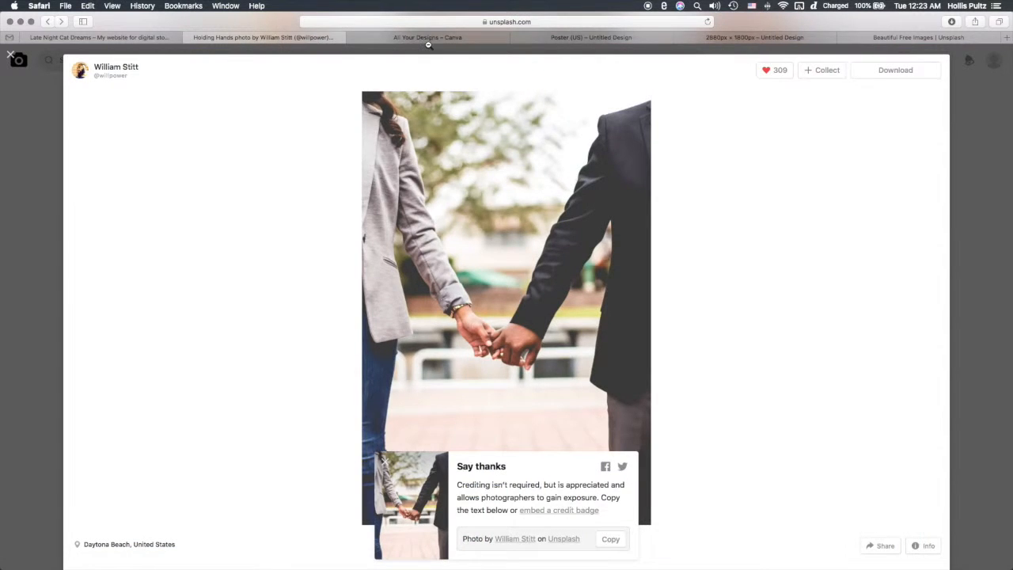
left_click_drag(452, 38, 271, 46)
left_click(392, 38)
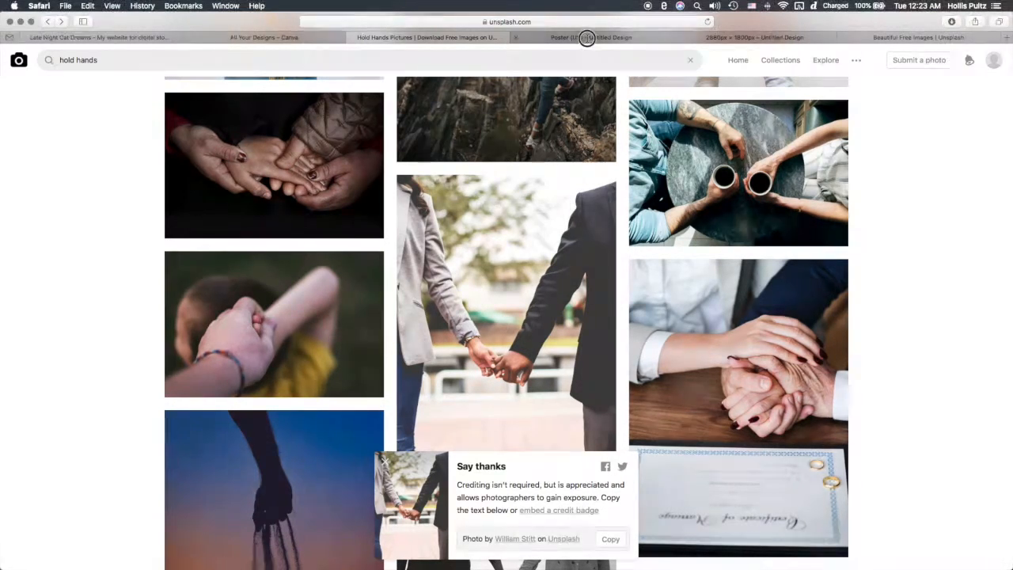
left_click(587, 38)
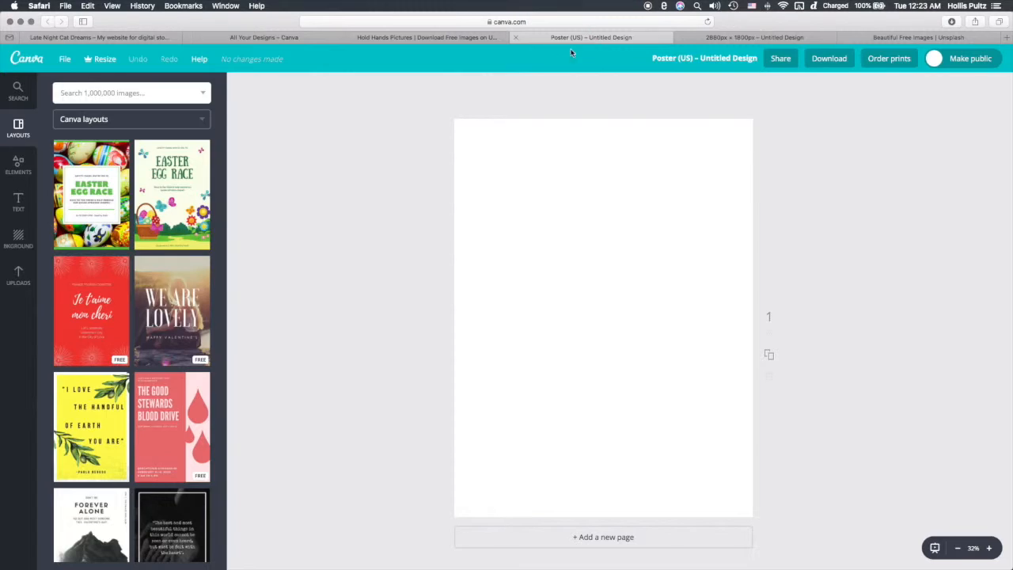
Step: Add a solid black square from the basic shapes and enlarge it to cover the poster page
left_click(37, 172)
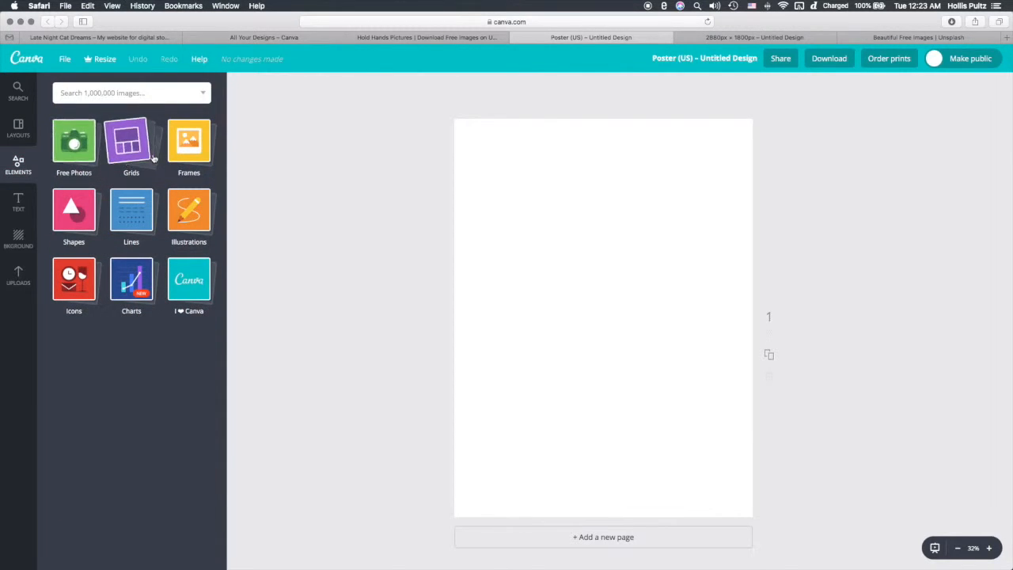
left_click(85, 224)
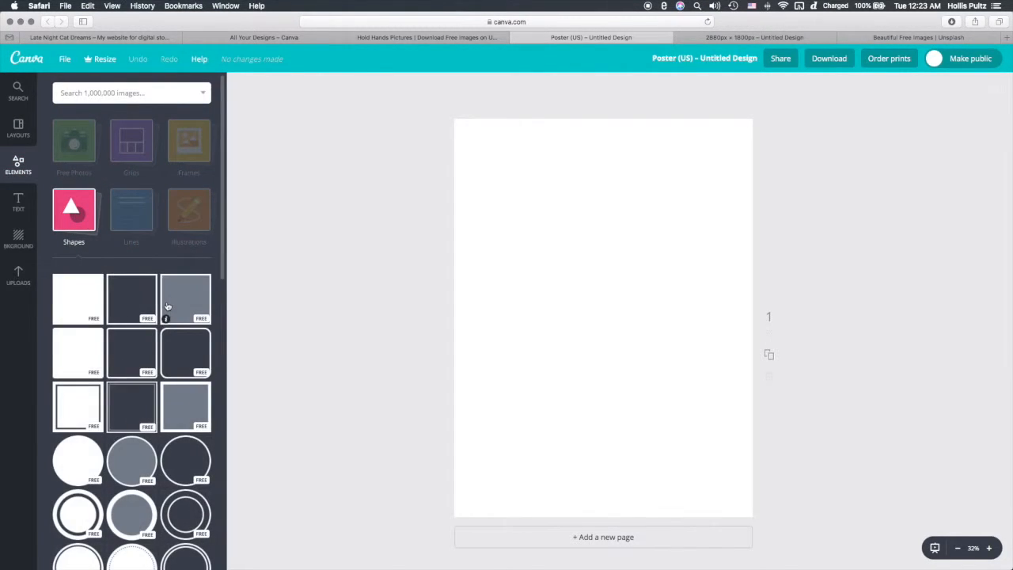
left_click(97, 302)
left_click_drag(481, 197, 406, 120)
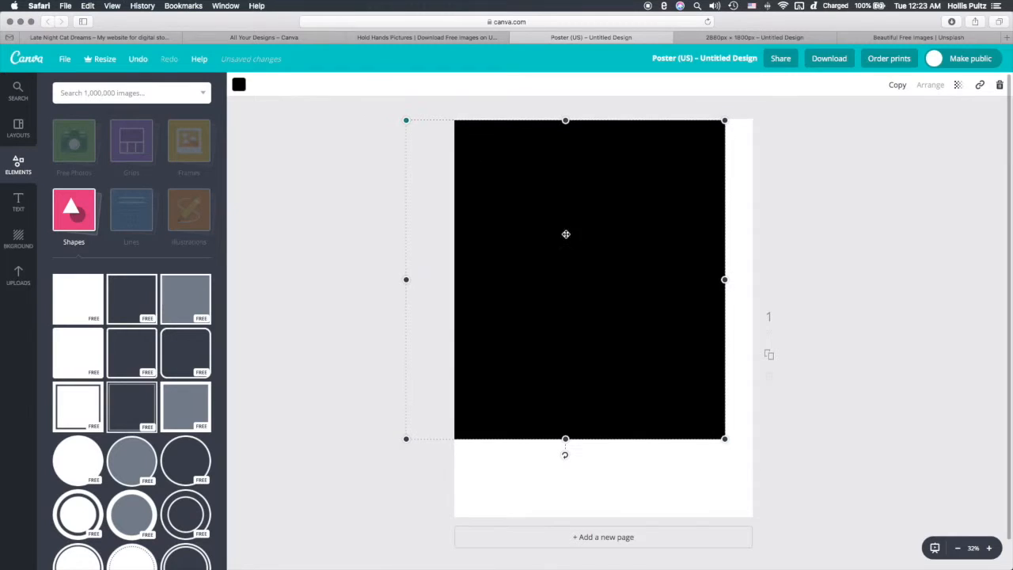
left_click_drag(724, 438, 801, 518)
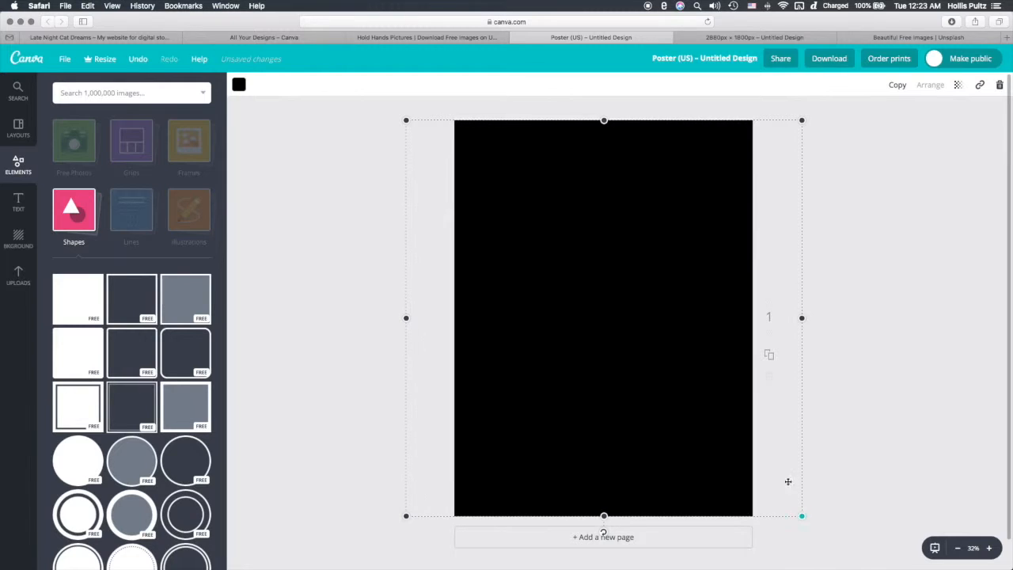
Step: Adjust the black shape's edges and position so it matches the poster page's borders exactly
left_click_drag(798, 316, 757, 317)
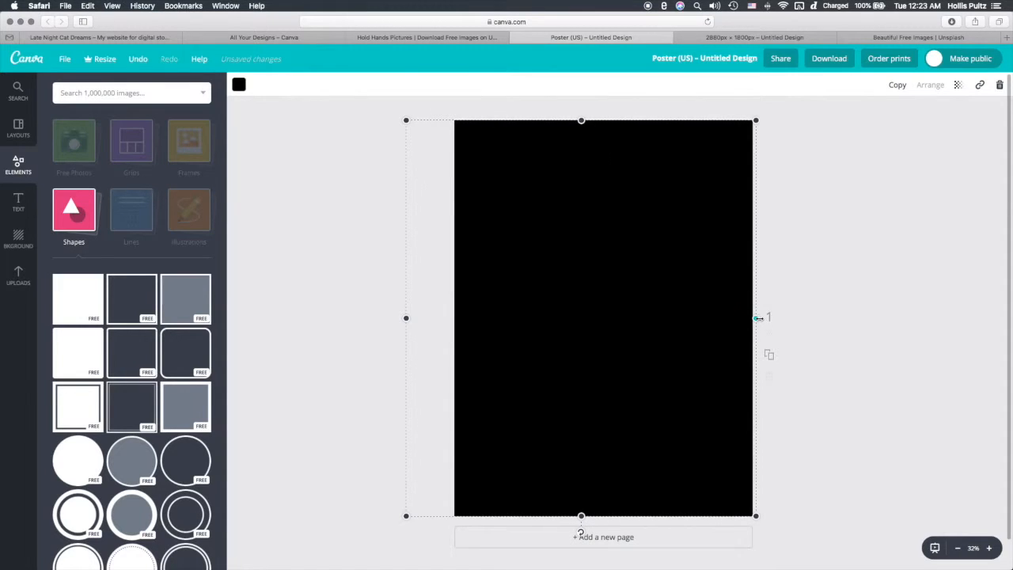
left_click_drag(583, 120, 581, 113)
left_click_drag(515, 229, 565, 238)
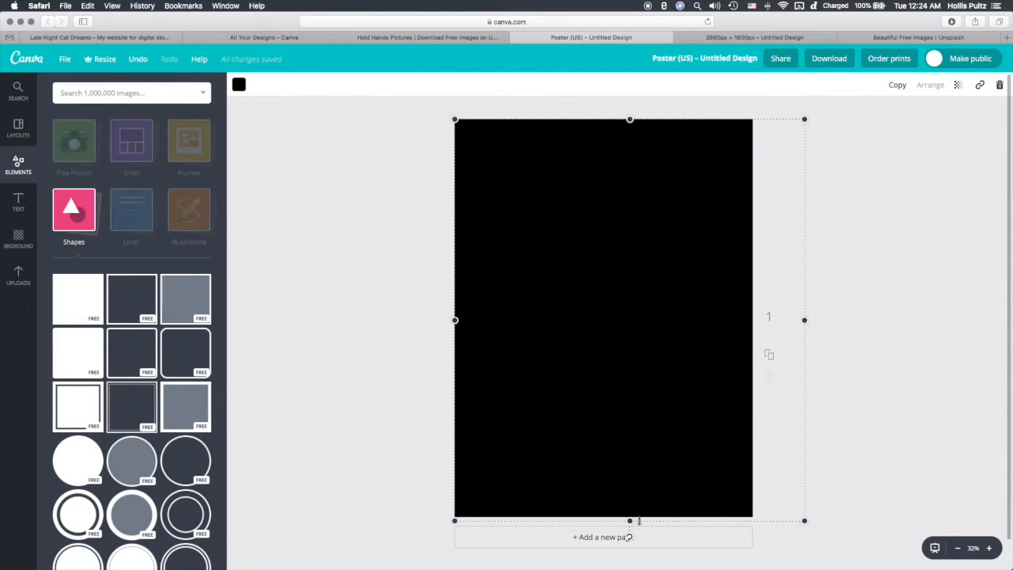
left_click_drag(630, 520, 633, 516)
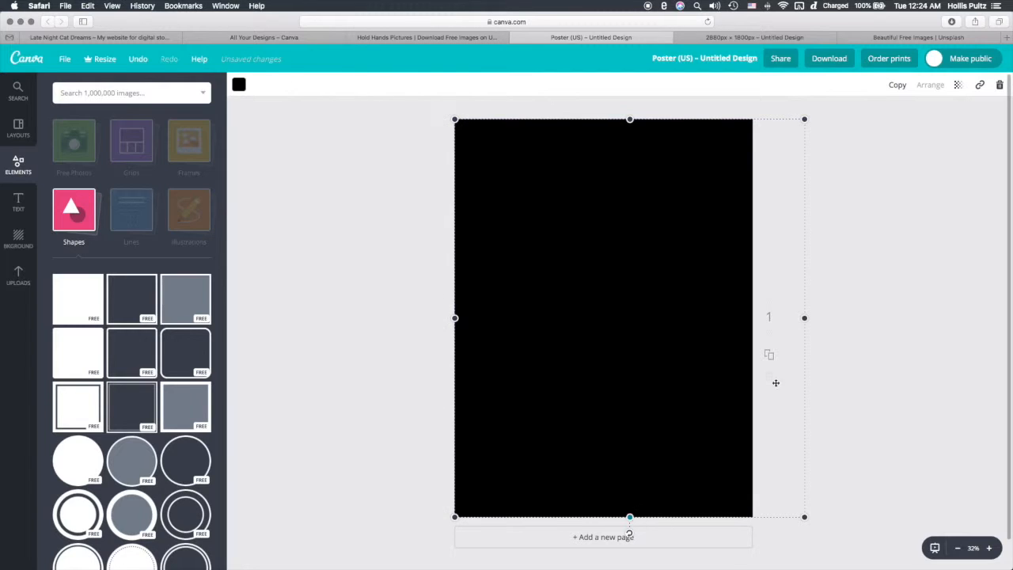
left_click_drag(805, 318, 752, 317)
left_click_drag(606, 515, 606, 515)
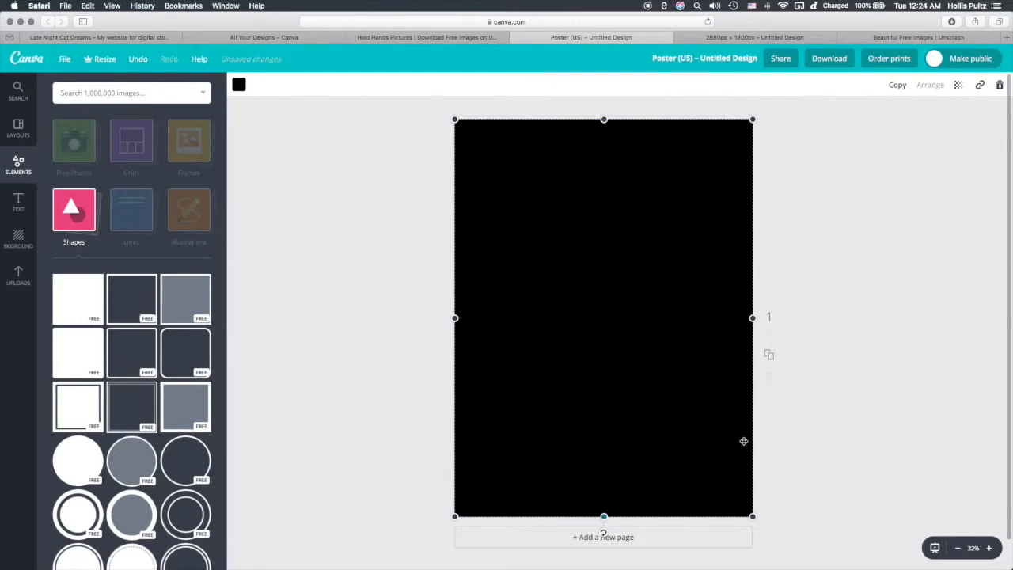
left_click_drag(751, 317, 752, 317)
left_click(862, 299)
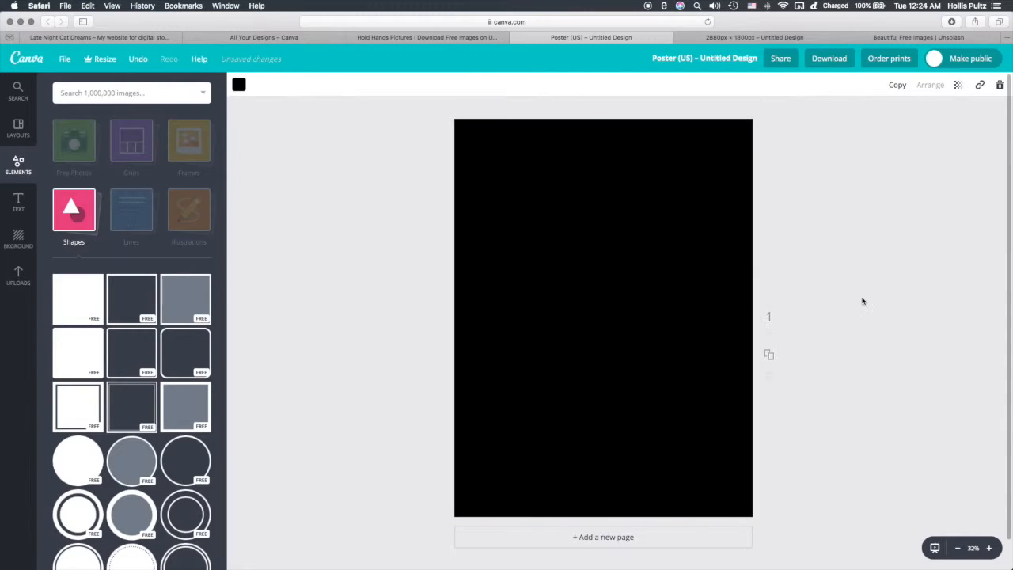
Step: Recolor the background shape to a custom dark green with color code 233417
left_click(586, 266)
left_click(239, 85)
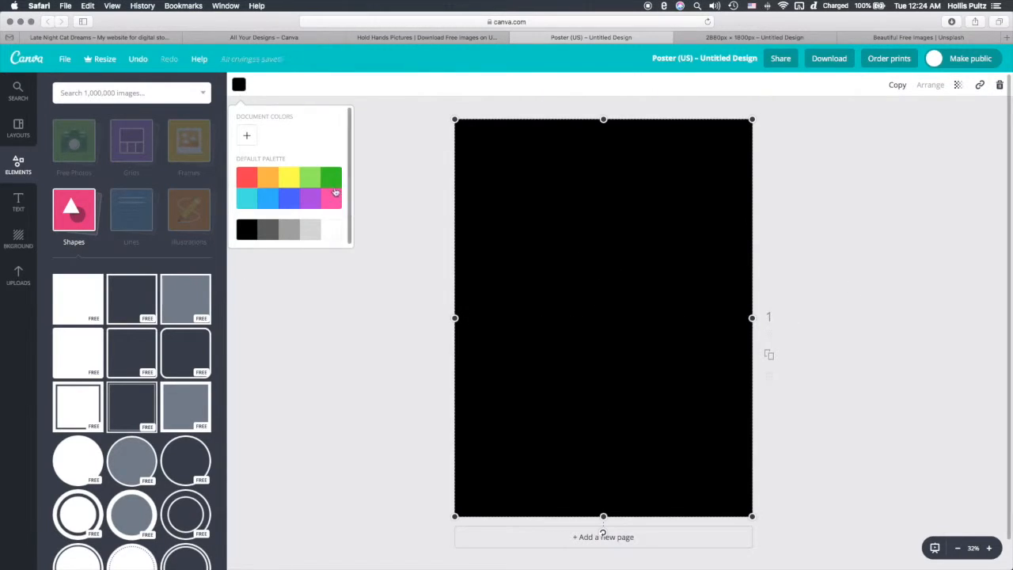
left_click(311, 179)
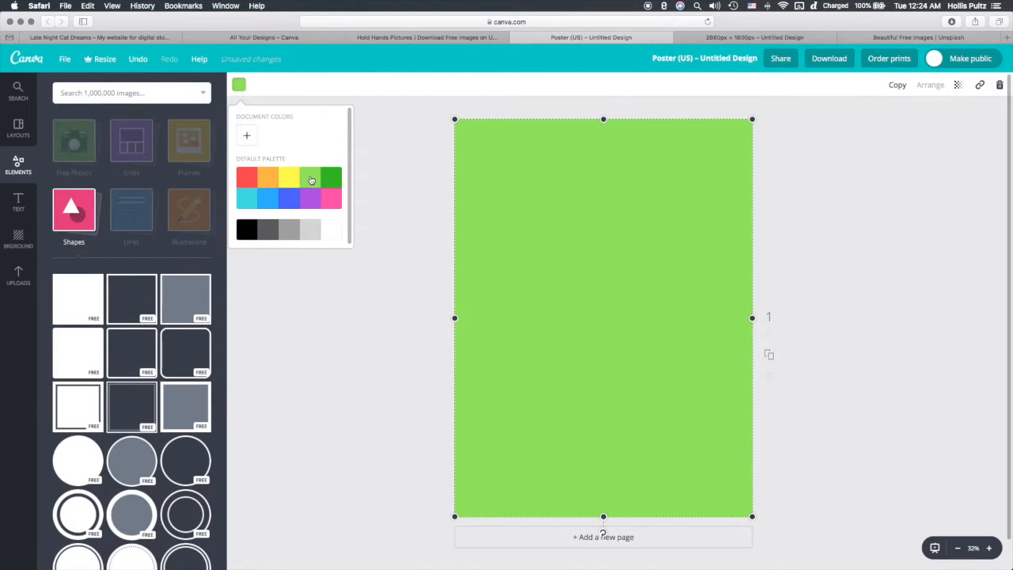
left_click(251, 136)
left_click_drag(269, 256, 336, 266)
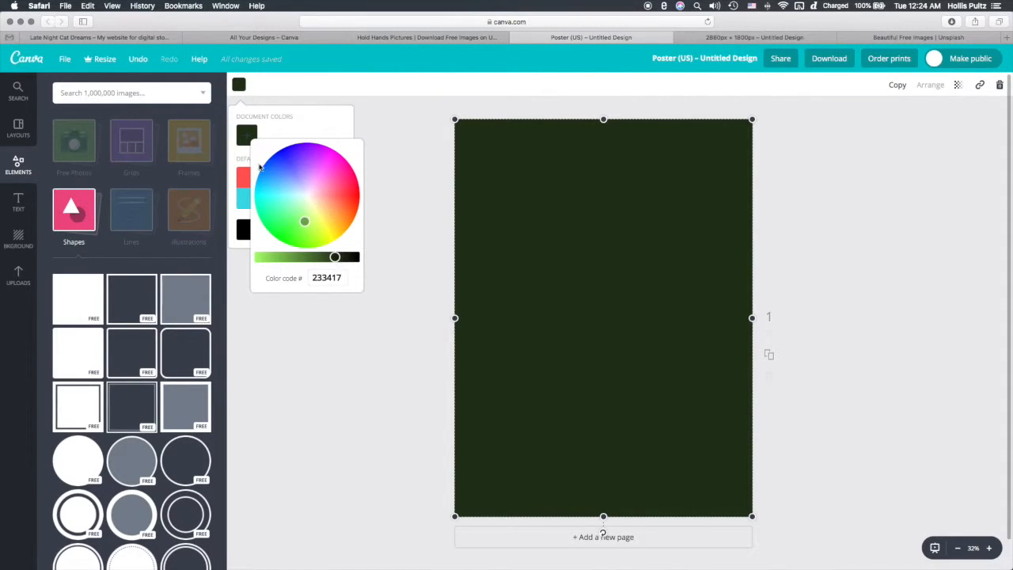
left_click(428, 262)
Step: Upload hold_hands.jpg from the week_5 design folder and place the photo on the poster
left_click(19, 275)
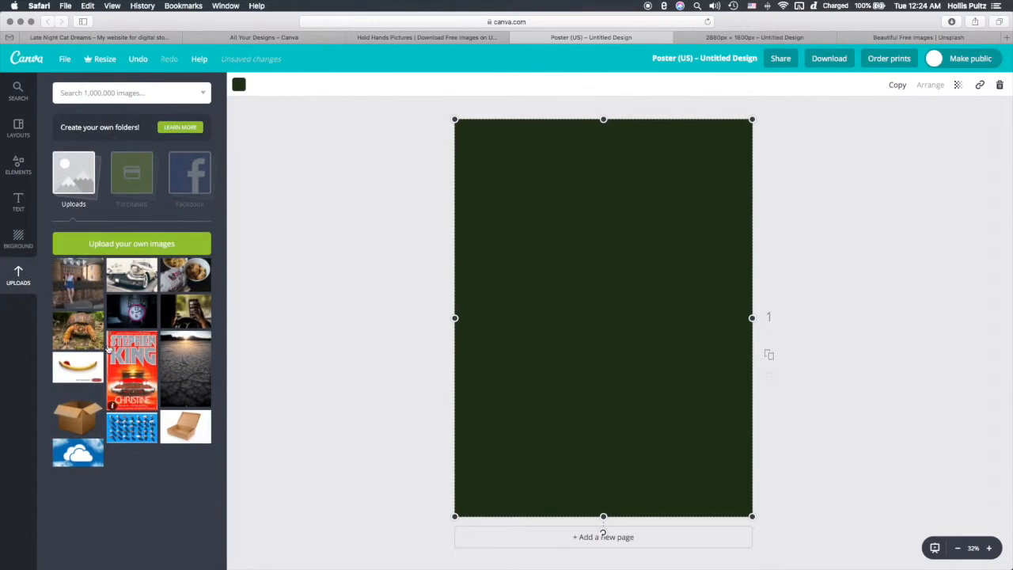
left_click(87, 250)
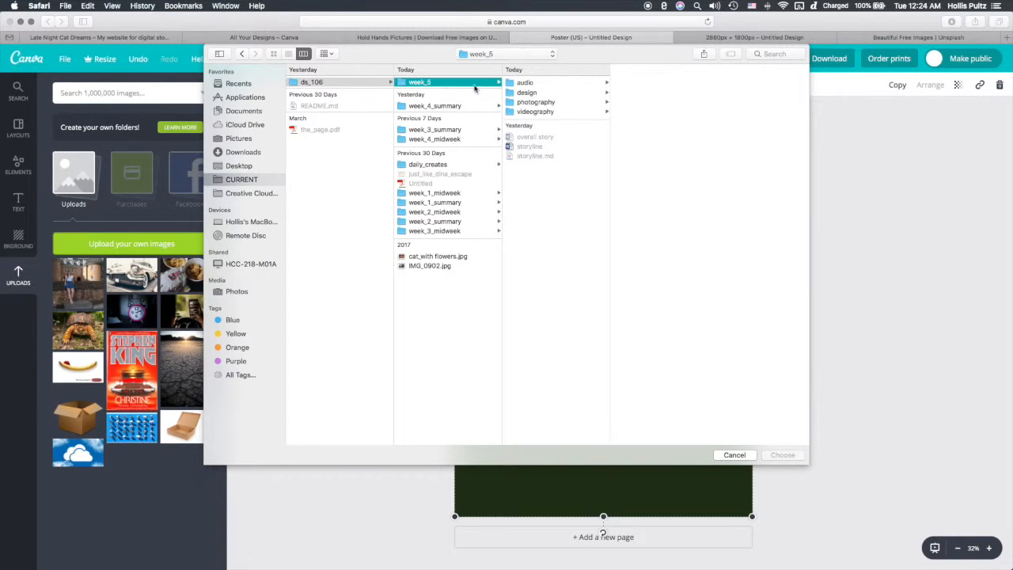
left_click(527, 93)
left_click(635, 86)
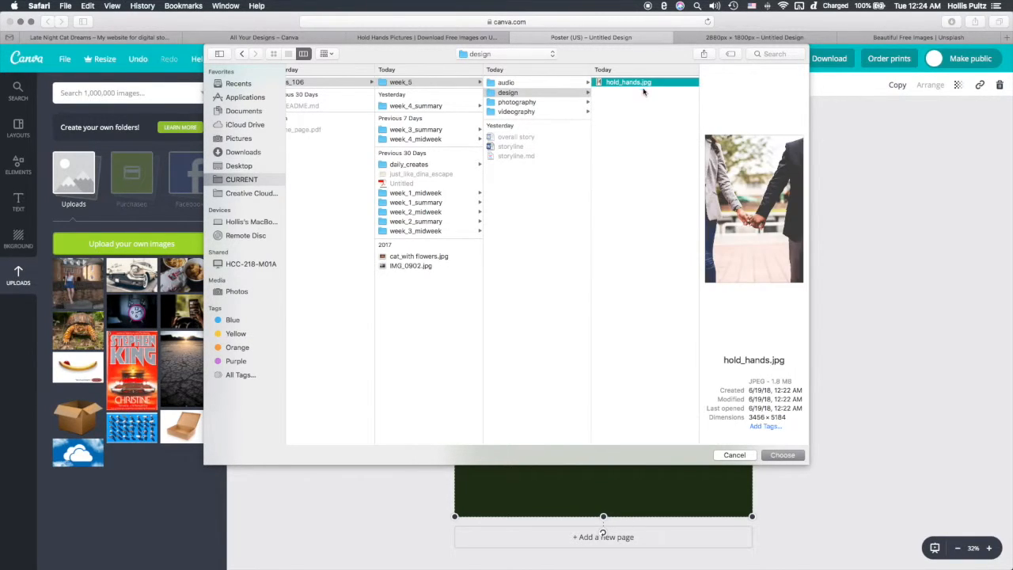
left_click(783, 454)
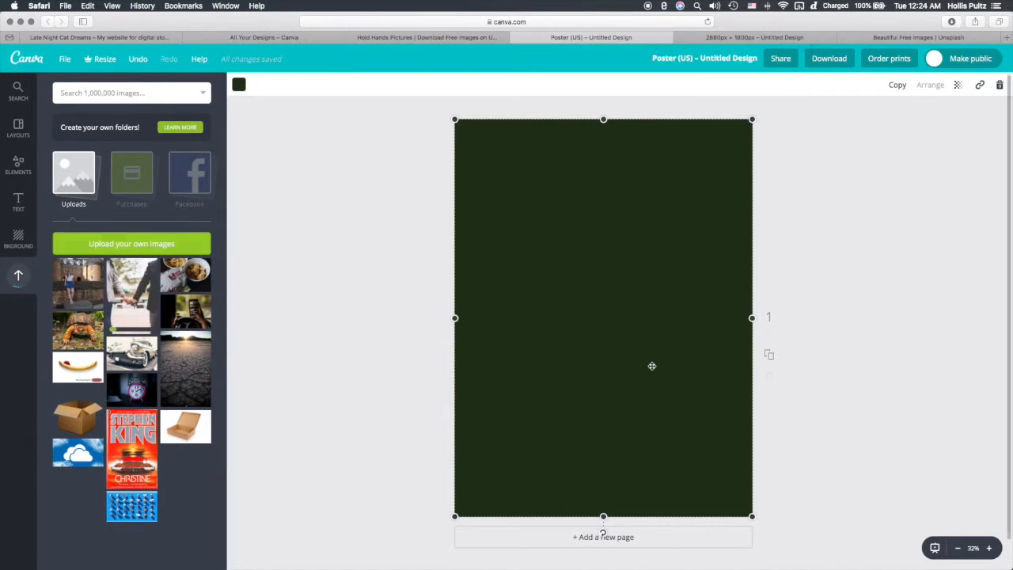
left_click(124, 283)
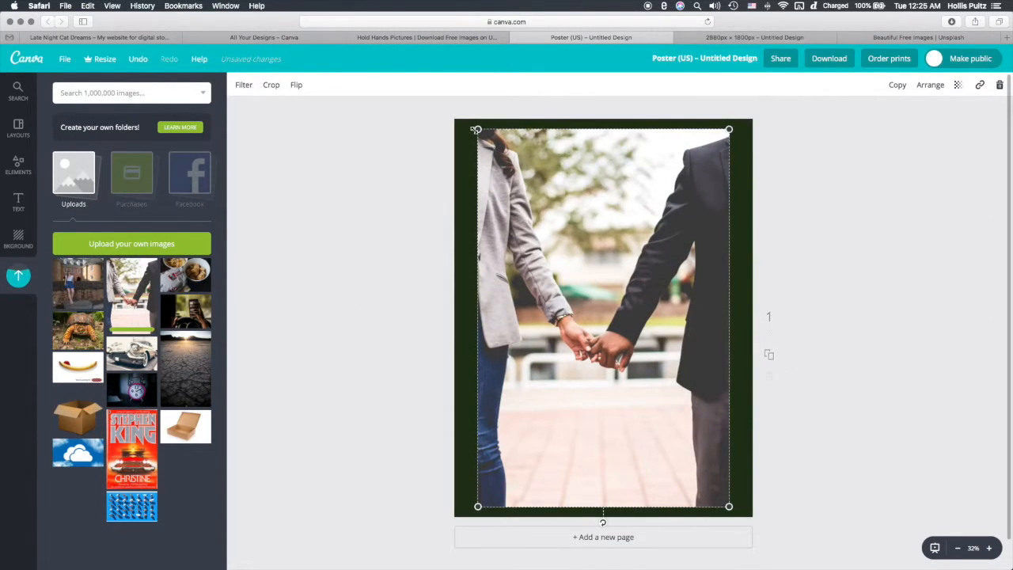
Step: Try to enlarge the couple photo to cover the whole poster page, and shrink it back
left_click_drag(476, 127, 419, 102)
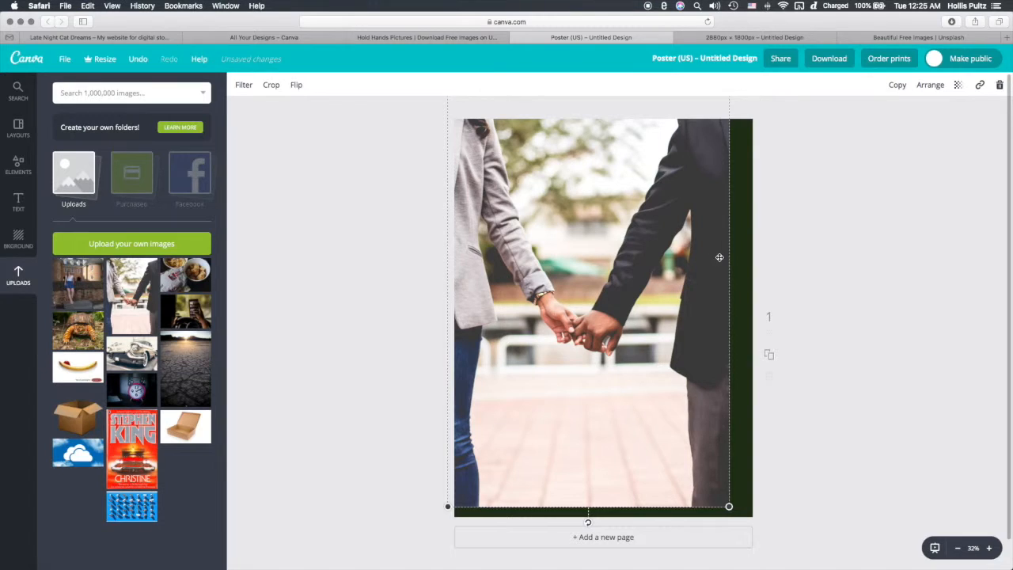
left_click_drag(727, 500, 789, 534)
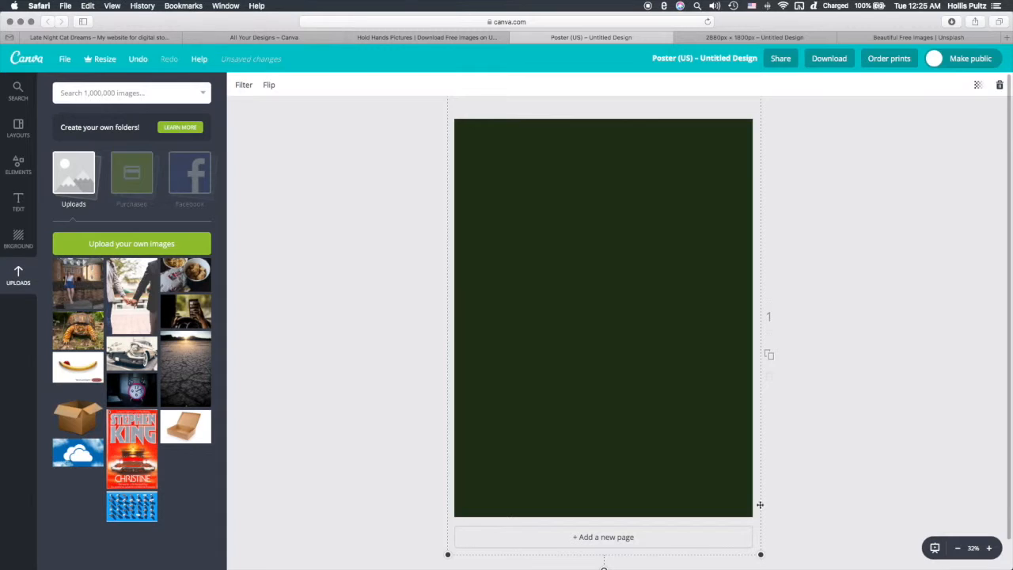
left_click_drag(760, 552, 778, 538)
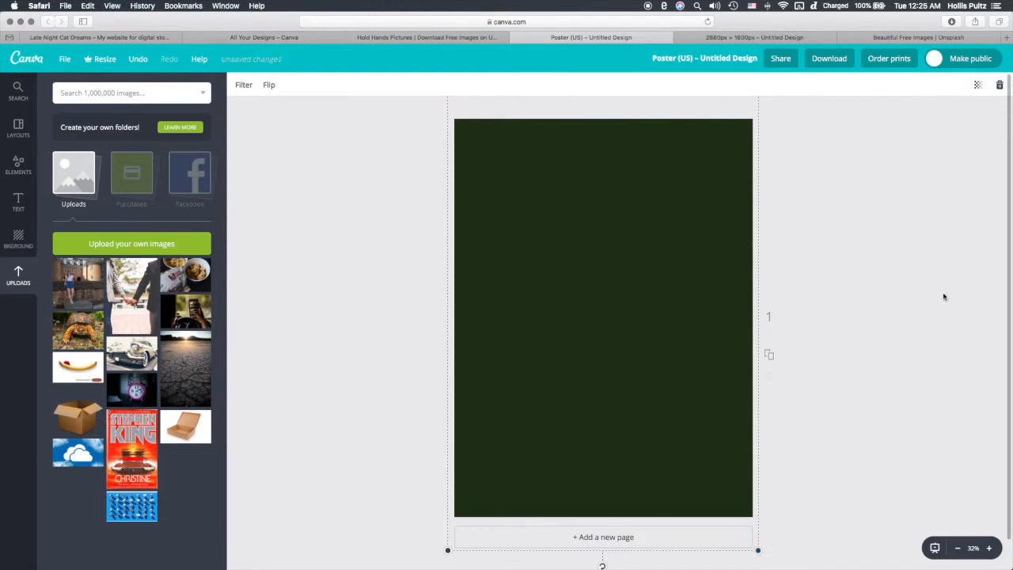
left_click_drag(757, 552, 726, 503)
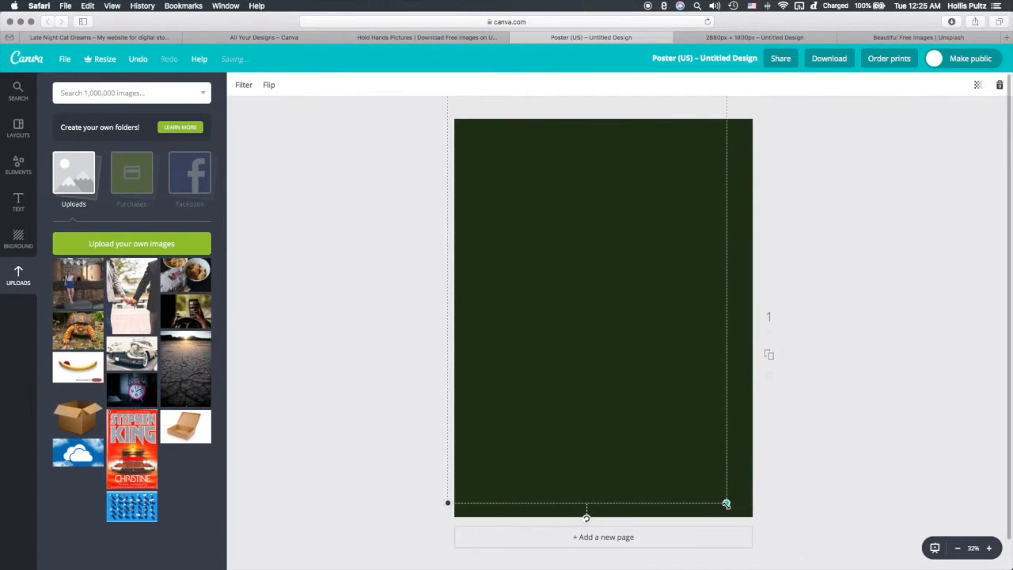
Step: Send the dark green shape behind the couple photo
left_click(685, 445)
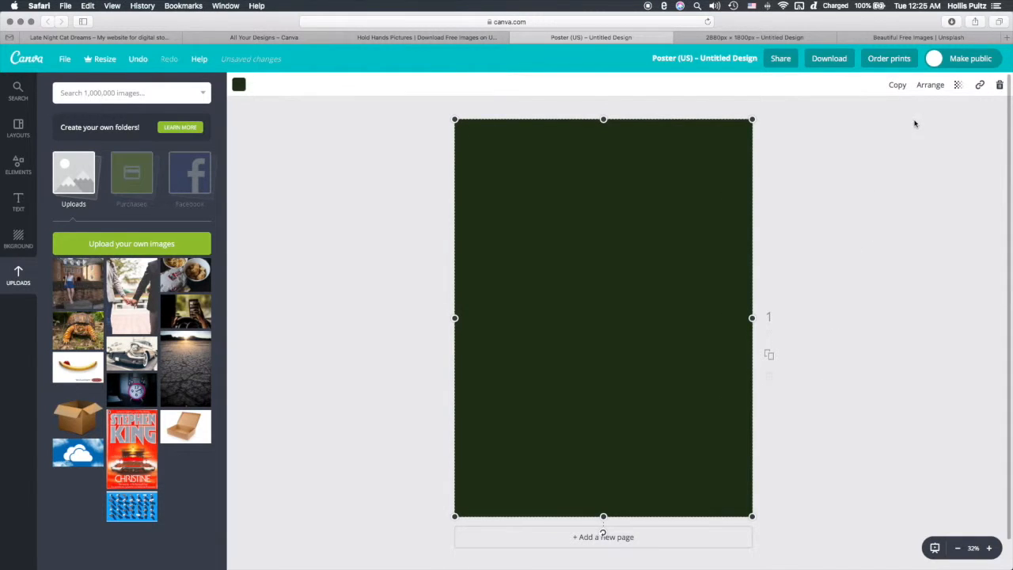
left_click(930, 86)
left_click(921, 138)
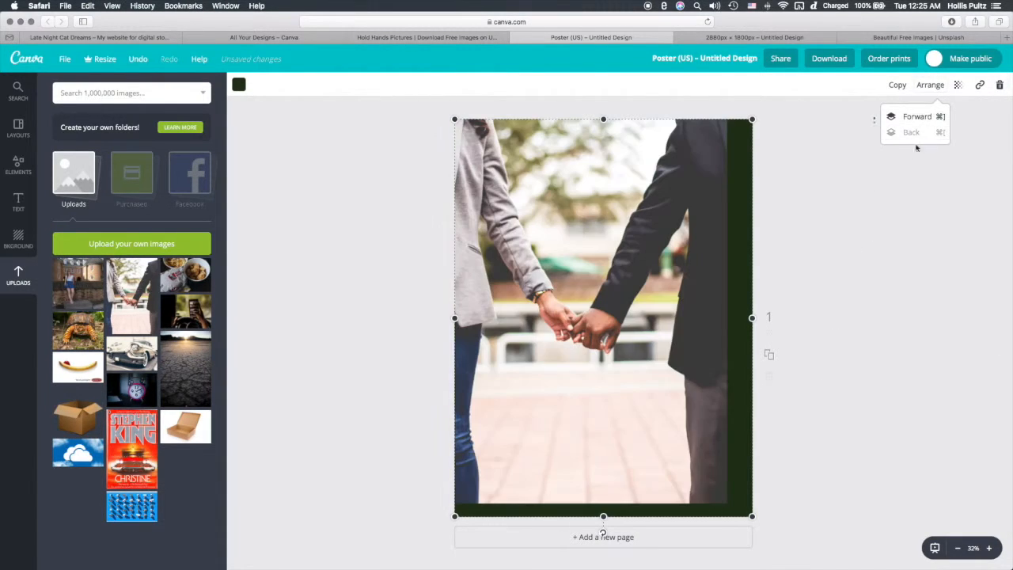
Step: Try to enlarge the photo past the page's lower-right corner, and undo the resize
left_click(721, 500)
left_click_drag(728, 503, 770, 537)
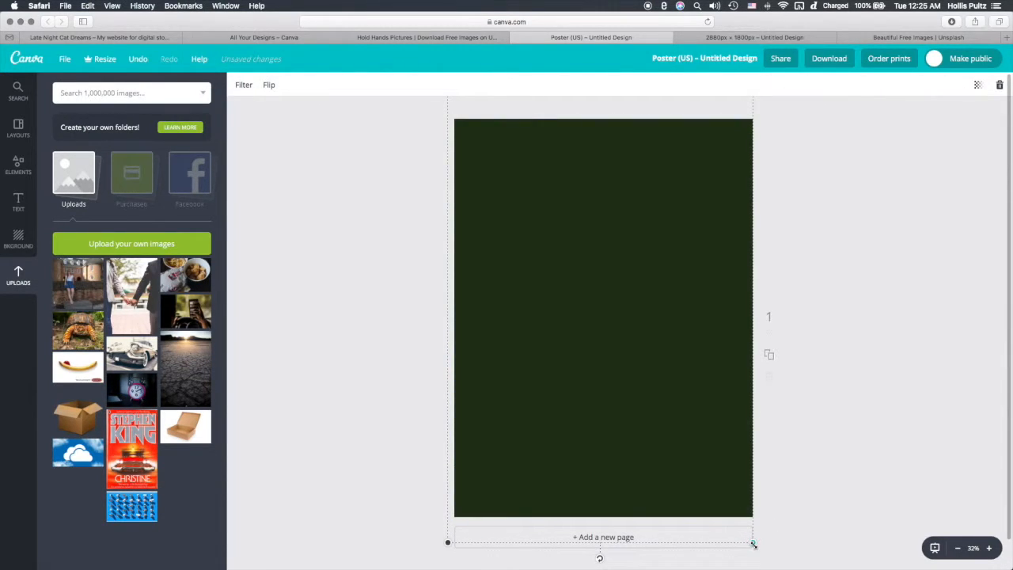
left_click(731, 432)
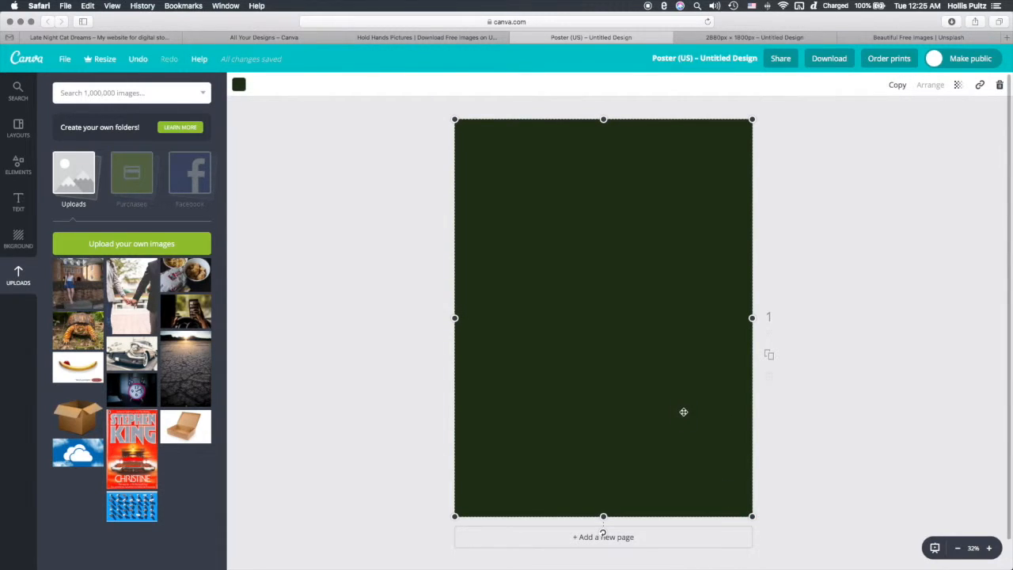
key("super+z")
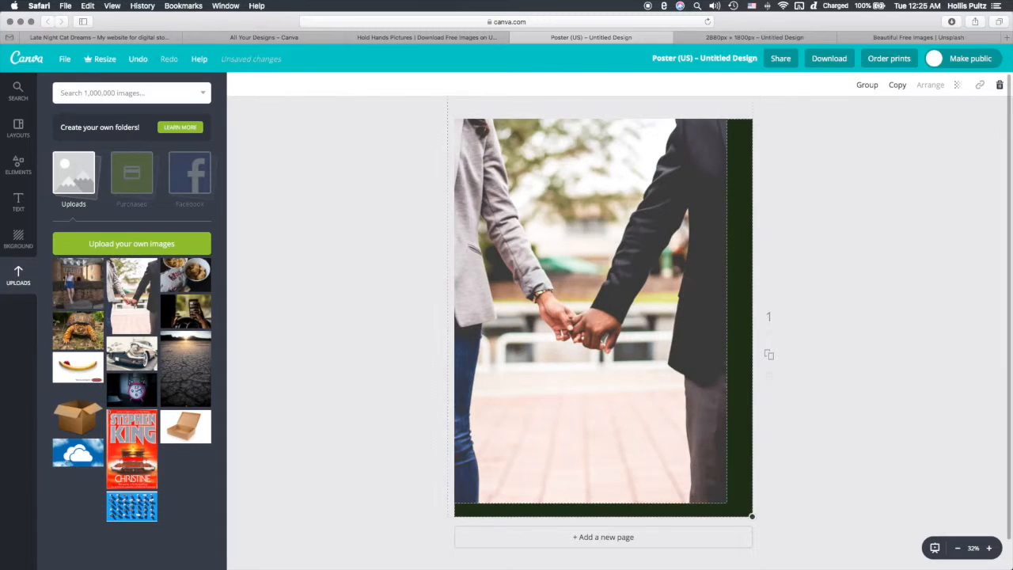
Step: Try to scale the photo well beyond the poster page, and shrink it back inside the page's lower-right corner
left_click(723, 500)
left_click_drag(726, 504, 843, 567)
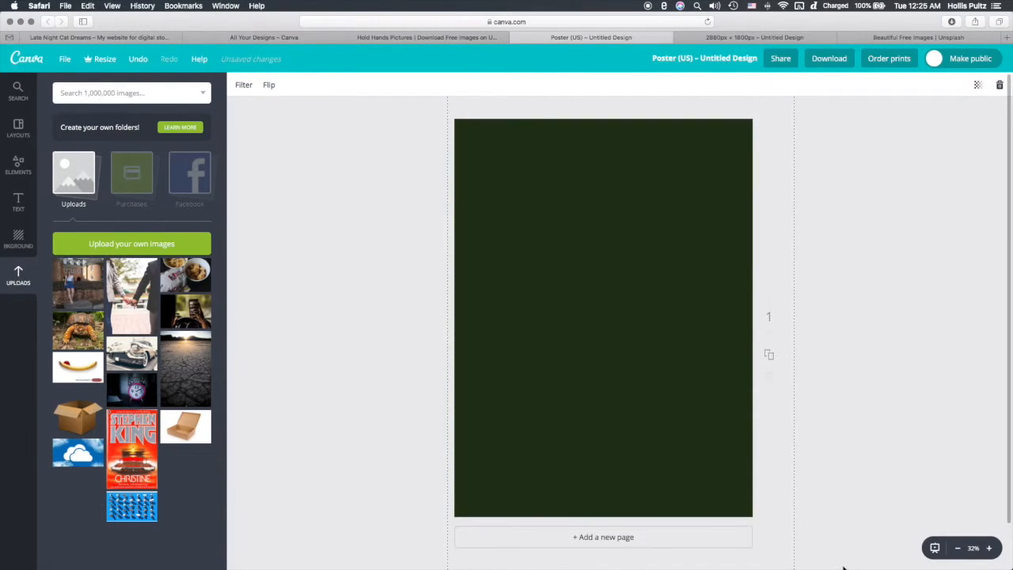
scroll(712, 546, "down", 1)
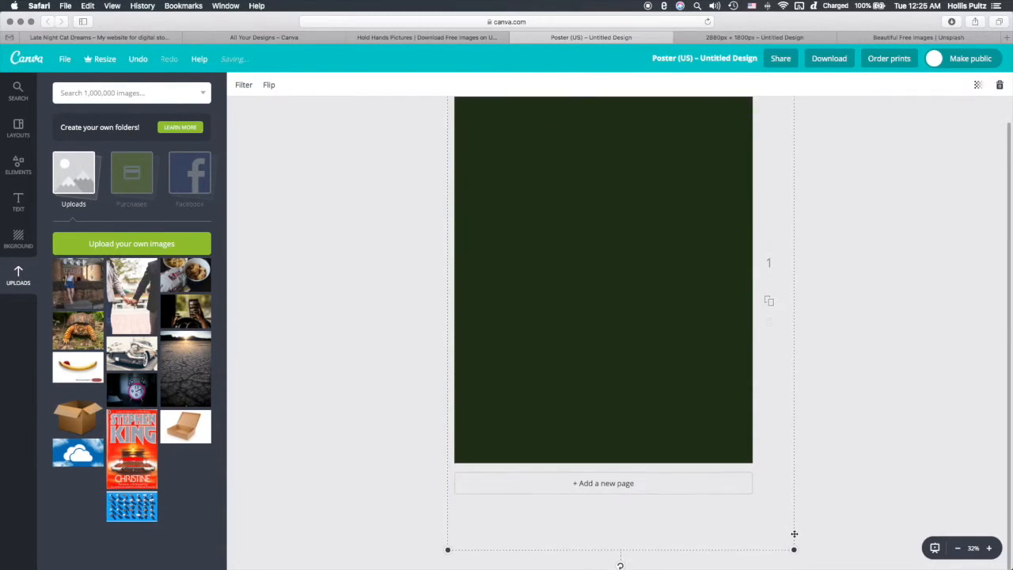
left_click_drag(792, 547, 707, 461)
Step: Move the dark green shape back one layer so that it lies beneath the photo
left_click(686, 435)
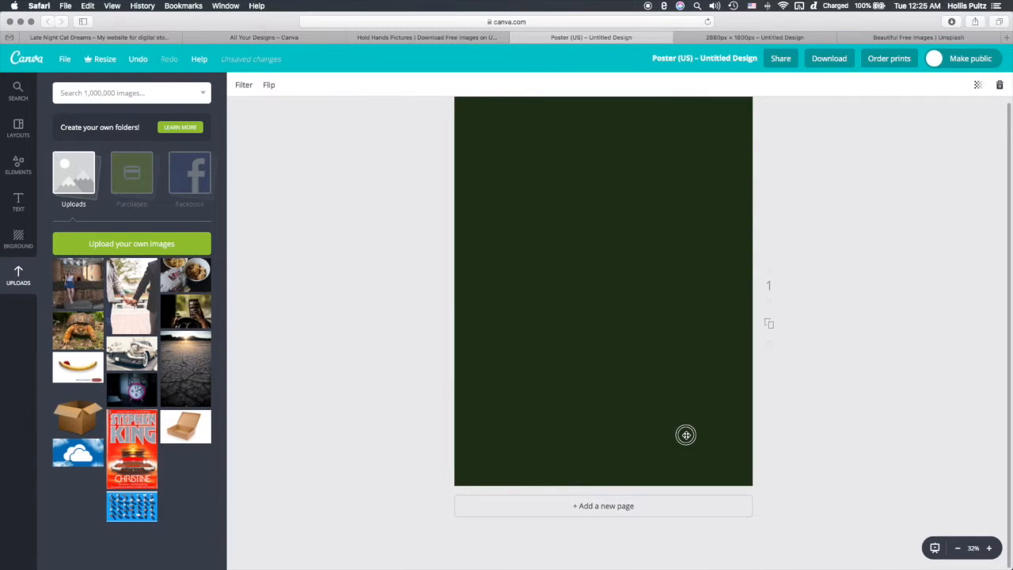
left_click(929, 94)
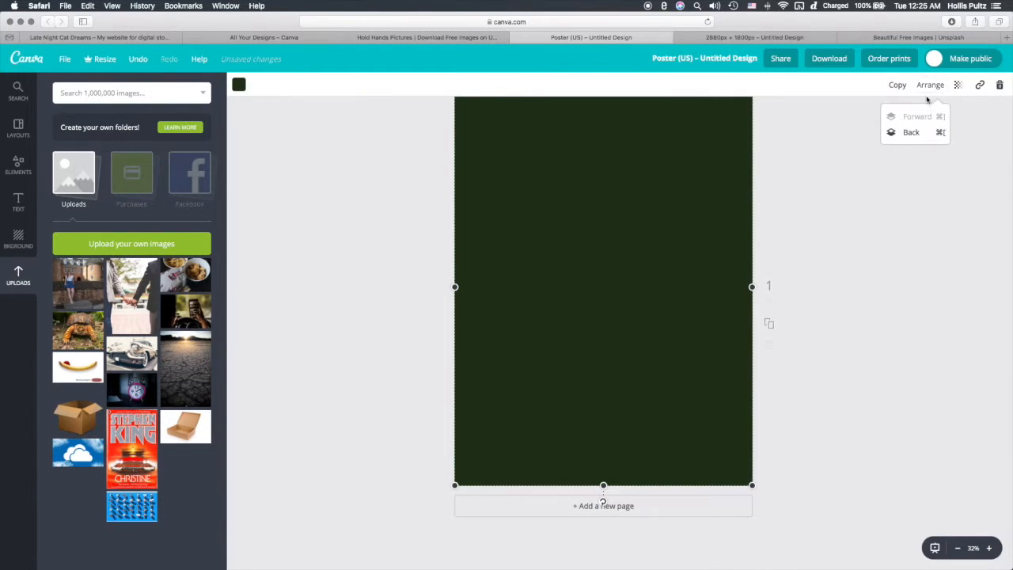
left_click(902, 132)
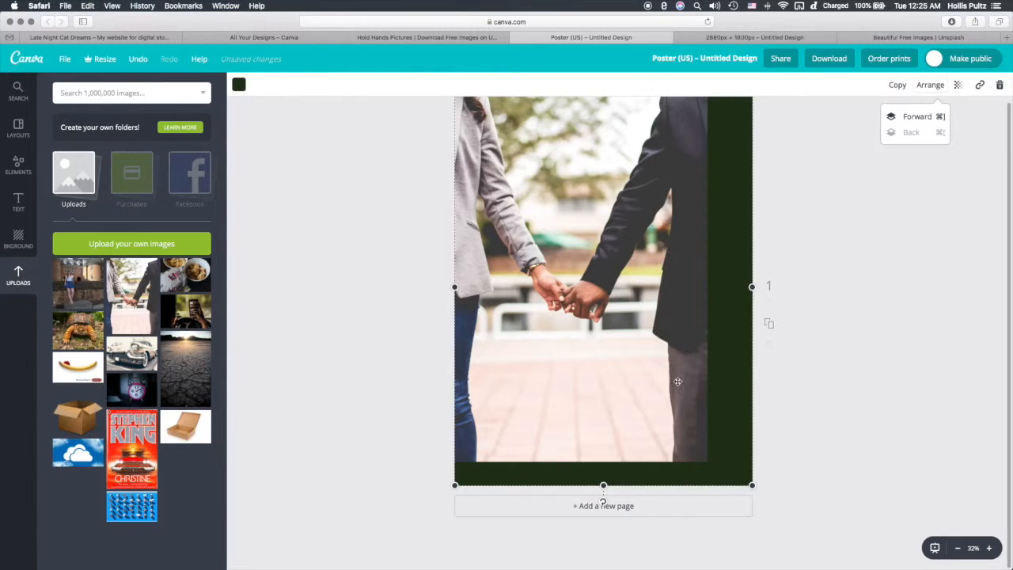
Step: Reposition the photo on the green background and enlarge it, leaving a narrow green border at its sides and lower edge
left_click_drag(618, 380, 640, 389)
left_click_drag(731, 464, 740, 476)
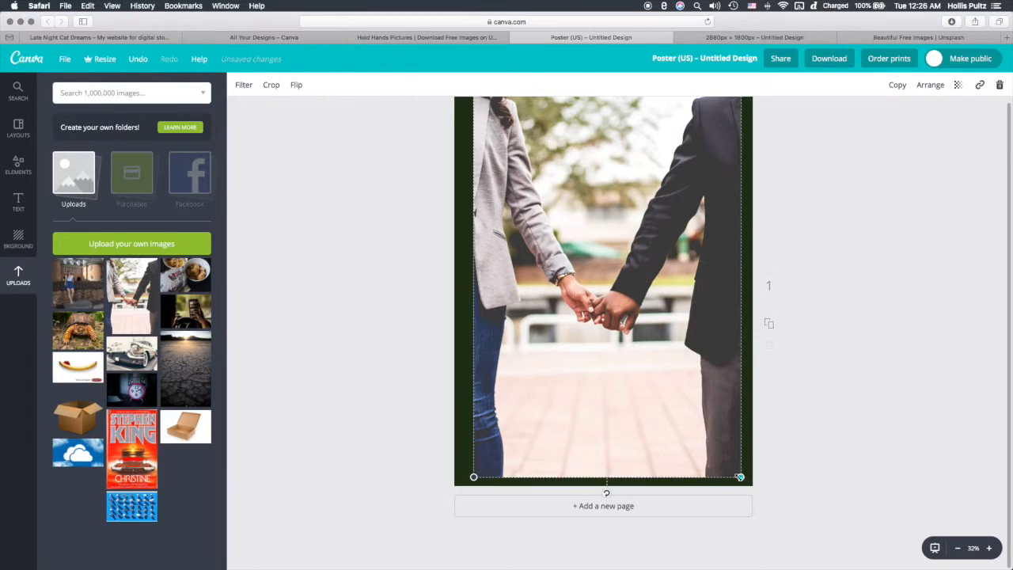
Step: Crop off the strip of the photo that extends above the page and centre the photo on the green background
double_click(607, 378)
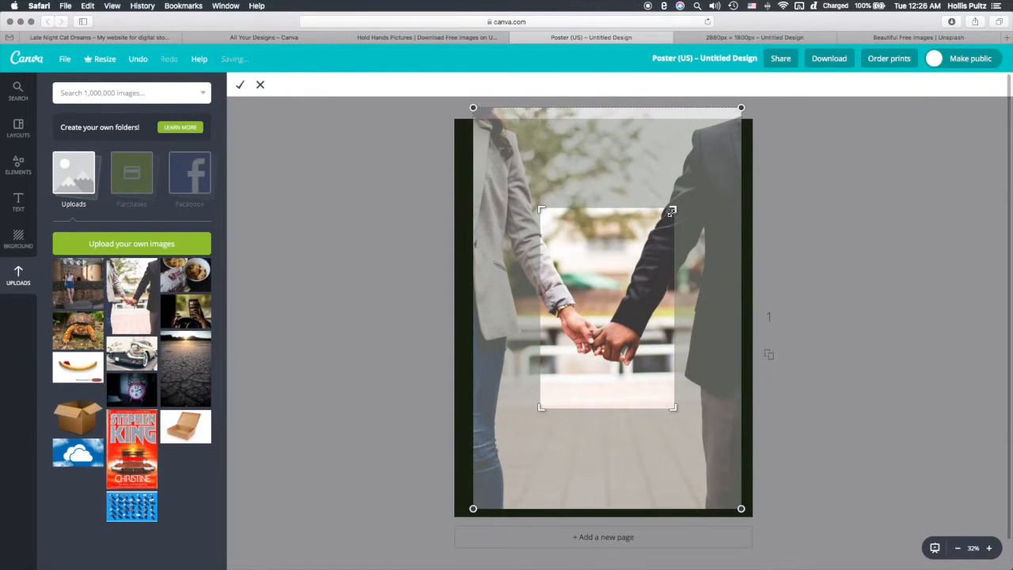
left_click_drag(672, 209, 747, 121)
left_click_drag(542, 405, 471, 507)
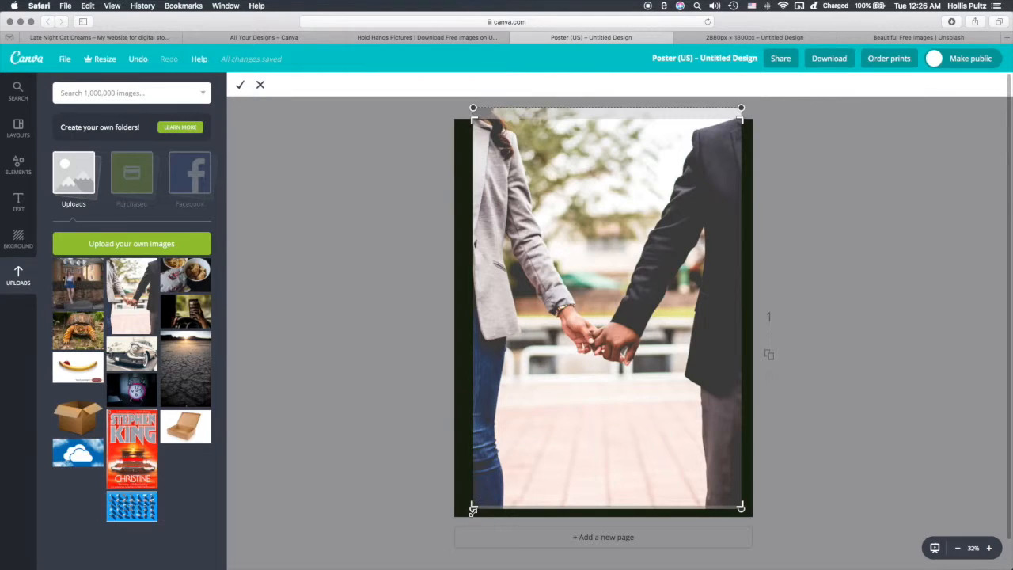
mouse_move(473, 510)
left_mouse_down()
mouse_move(468, 526)
mouse_move(470, 513)
left_mouse_up()
left_click(240, 84)
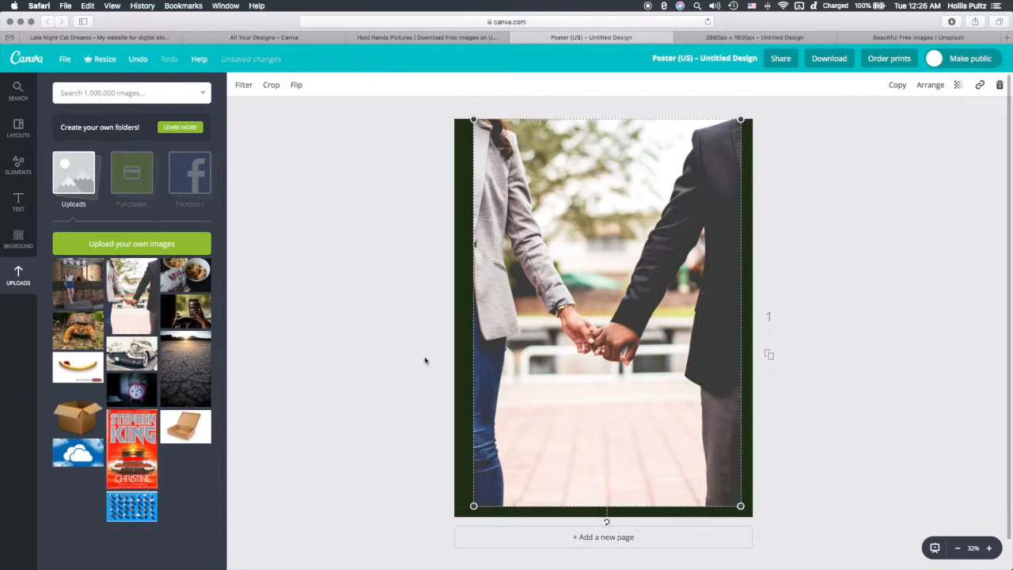
left_click_drag(635, 430, 638, 420)
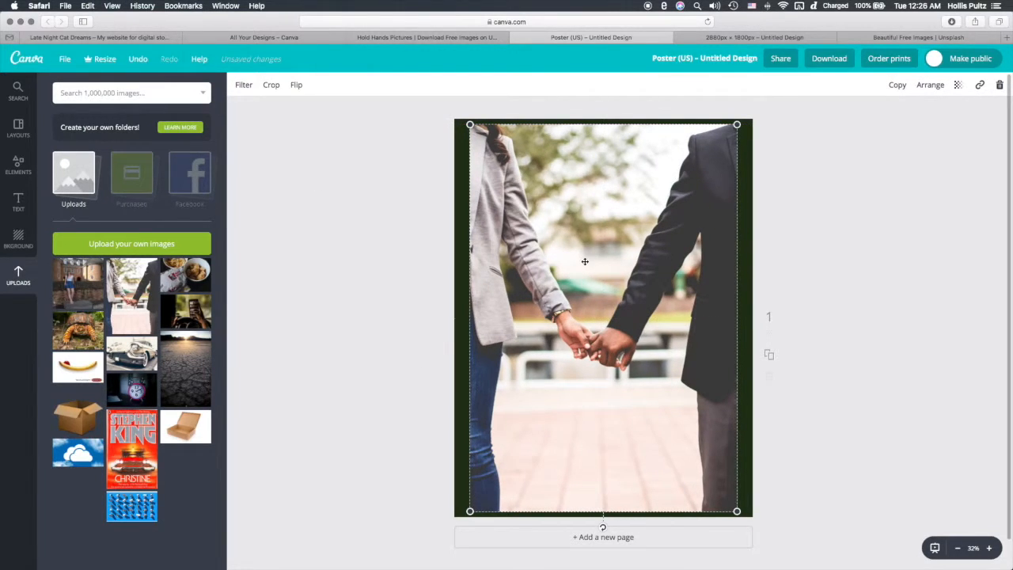
Step: Lower the photo's Transparency value strongly so that the dark green background shows through it
left_click(957, 85)
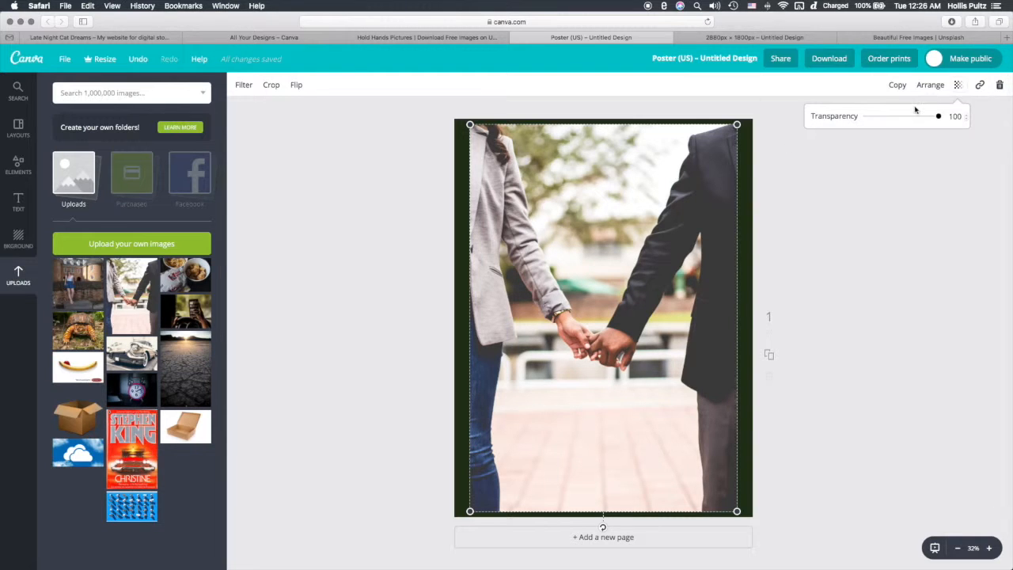
left_click_drag(939, 121, 880, 132)
left_click_drag(674, 265, 674, 268)
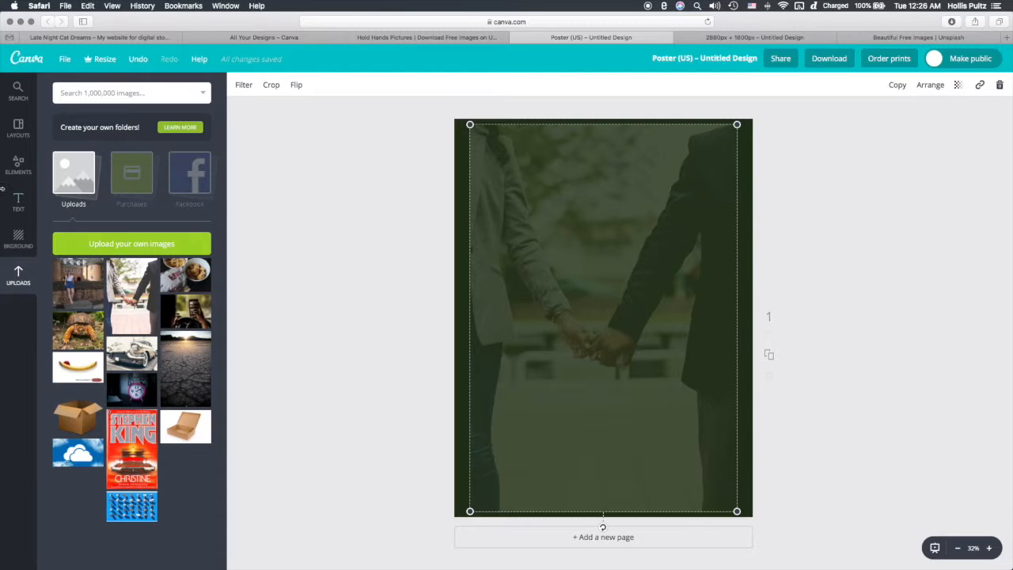
Step: Look through the photo's filter presets and set its blur to +14 in the advanced filter options
left_click(19, 201)
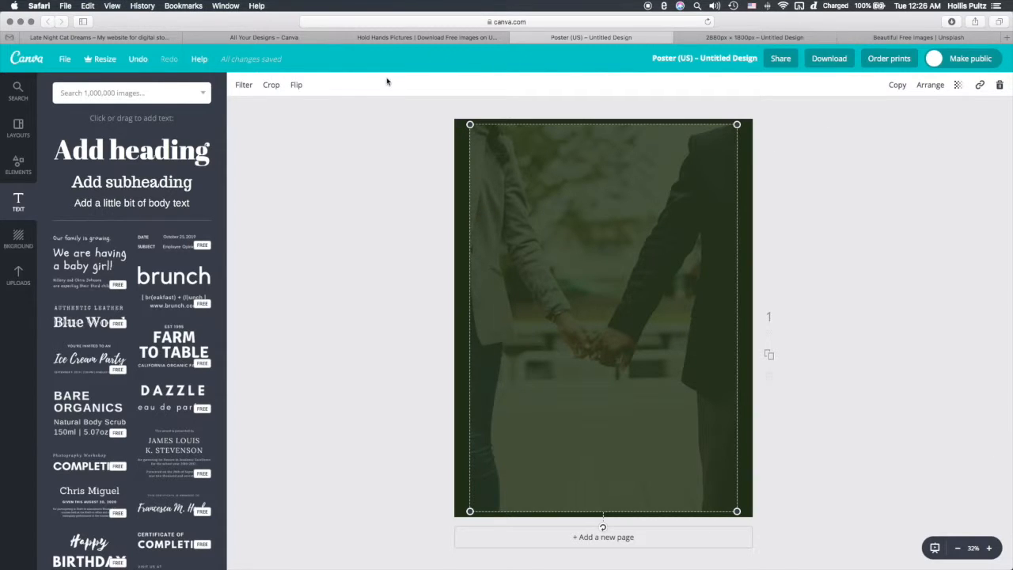
left_click(244, 85)
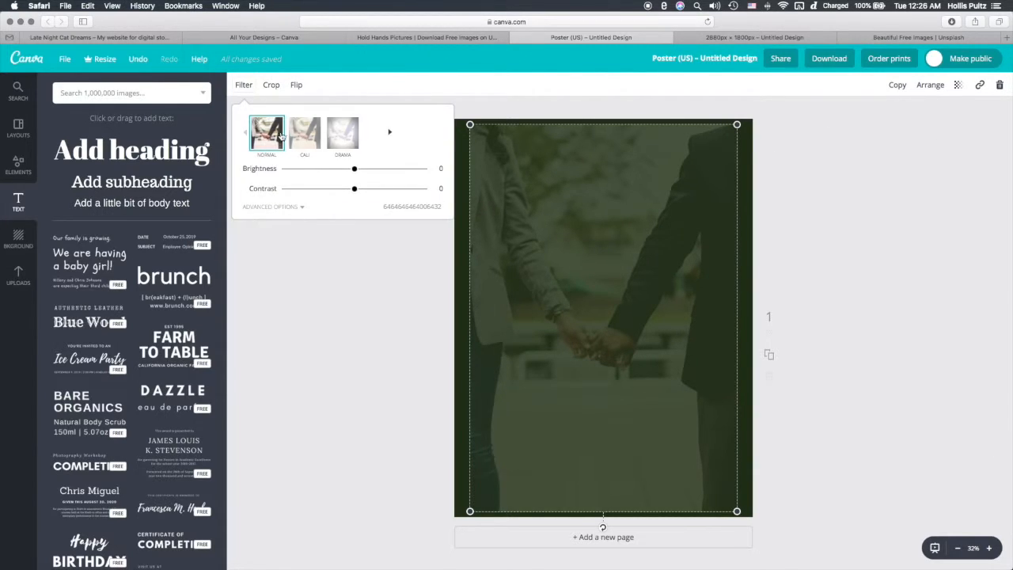
left_click(442, 139)
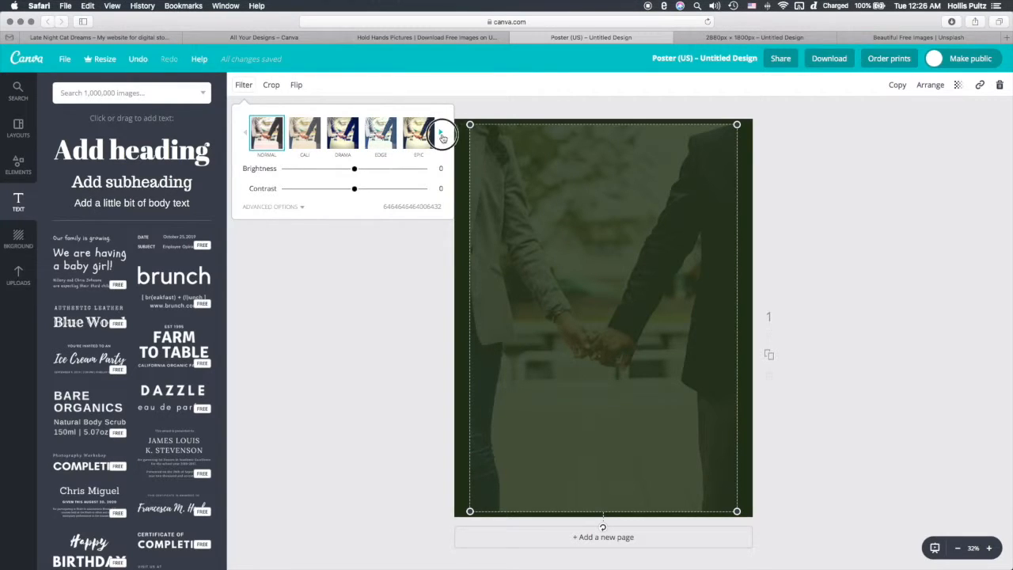
left_click(442, 139)
left_click(442, 140)
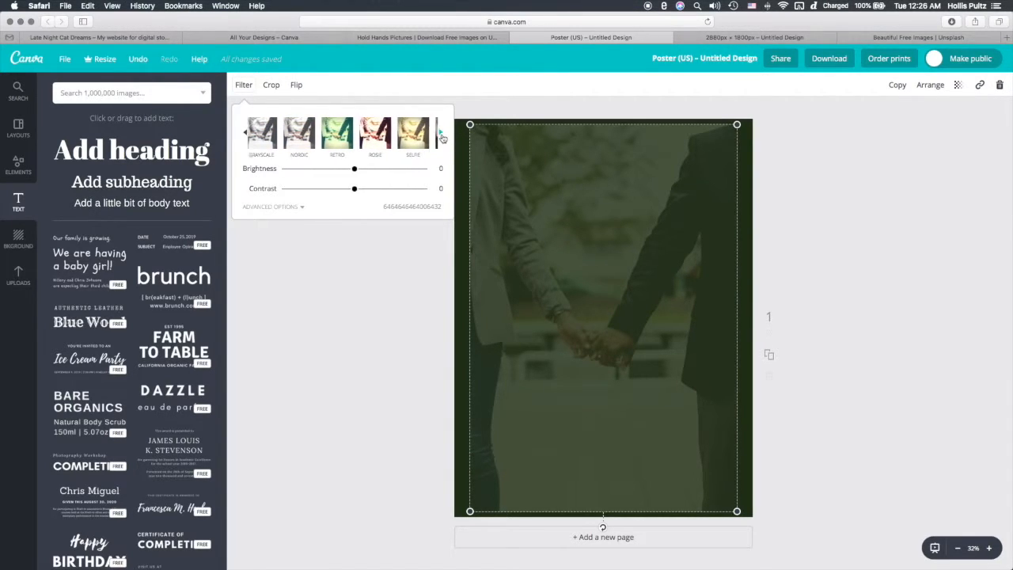
left_click(442, 139)
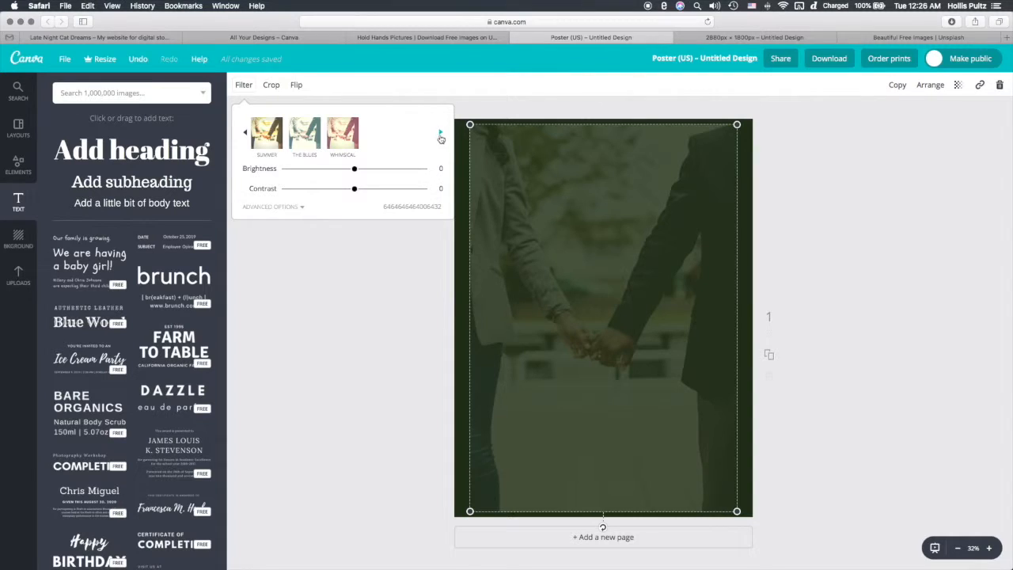
left_click(303, 208)
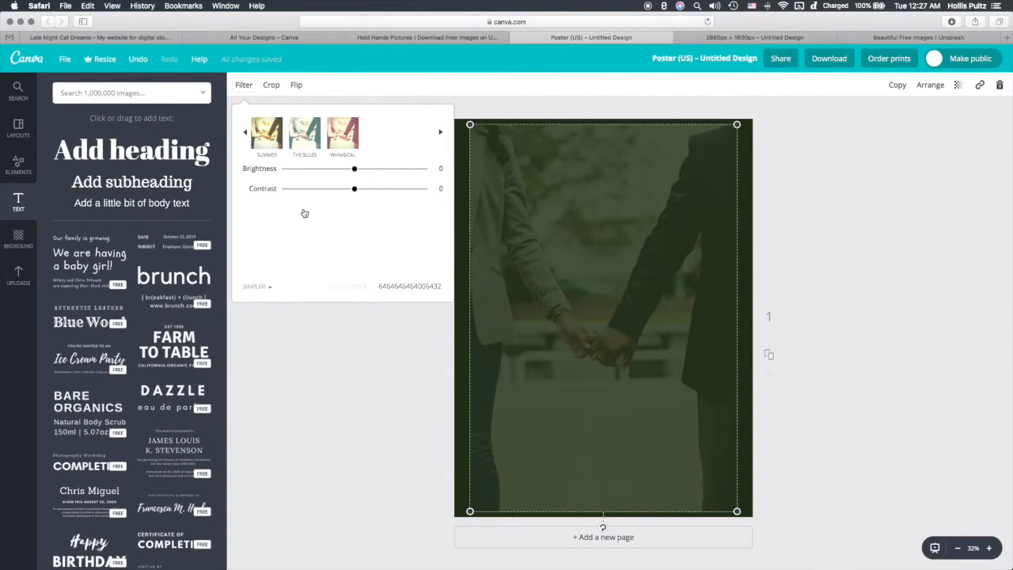
mouse_move(354, 250)
left_mouse_down()
mouse_move(320, 250)
mouse_move(380, 250)
mouse_move(365, 251)
left_mouse_up()
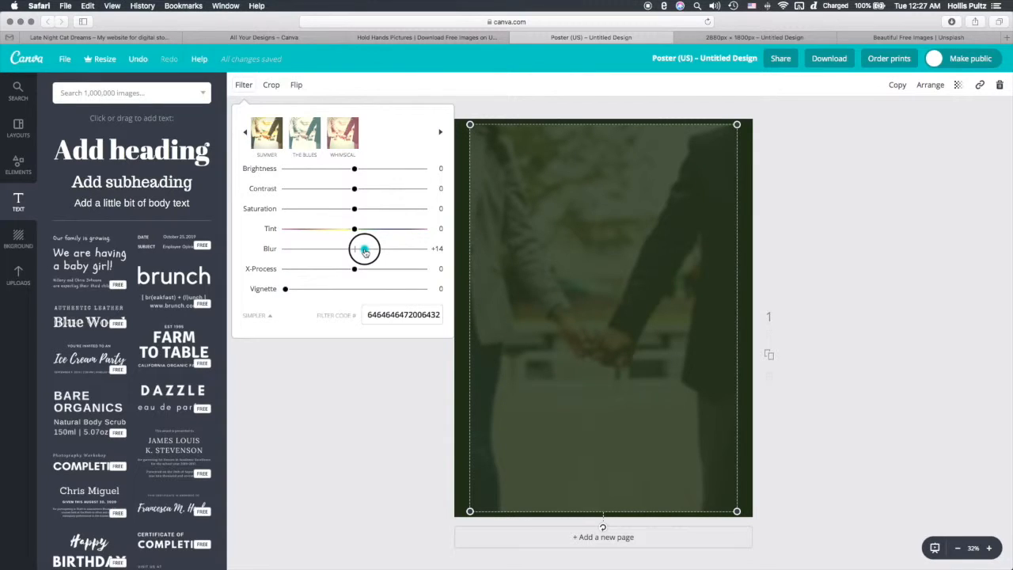
left_click_drag(365, 251, 365, 251)
Step: Set the photo's vignette to +100, X-Process to +72 and blur to +15, and close the filter settings
left_click_drag(287, 288, 434, 299)
left_click_drag(355, 272, 372, 253)
left_click_drag(370, 253, 364, 254)
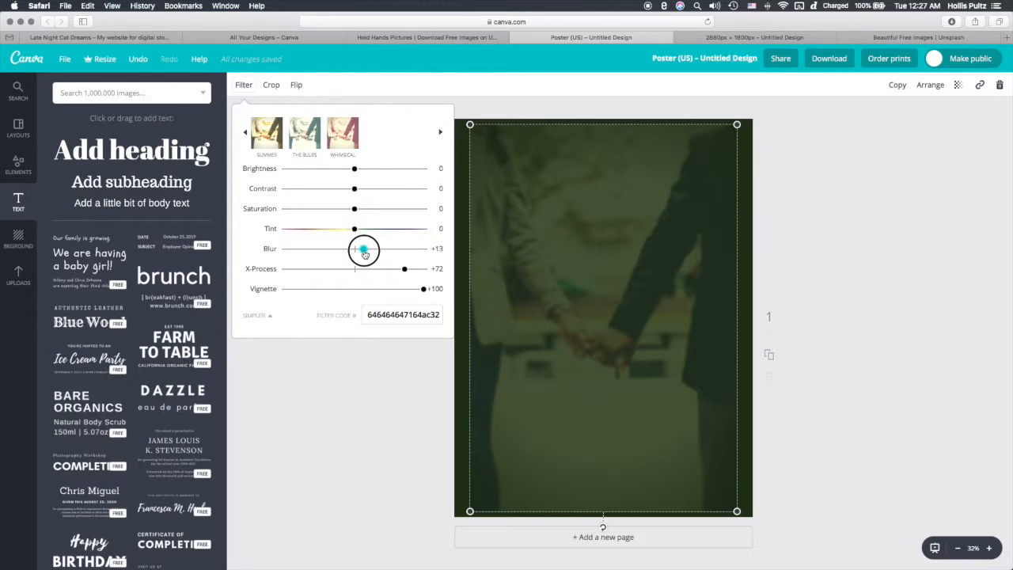
left_click_drag(365, 254, 365, 254)
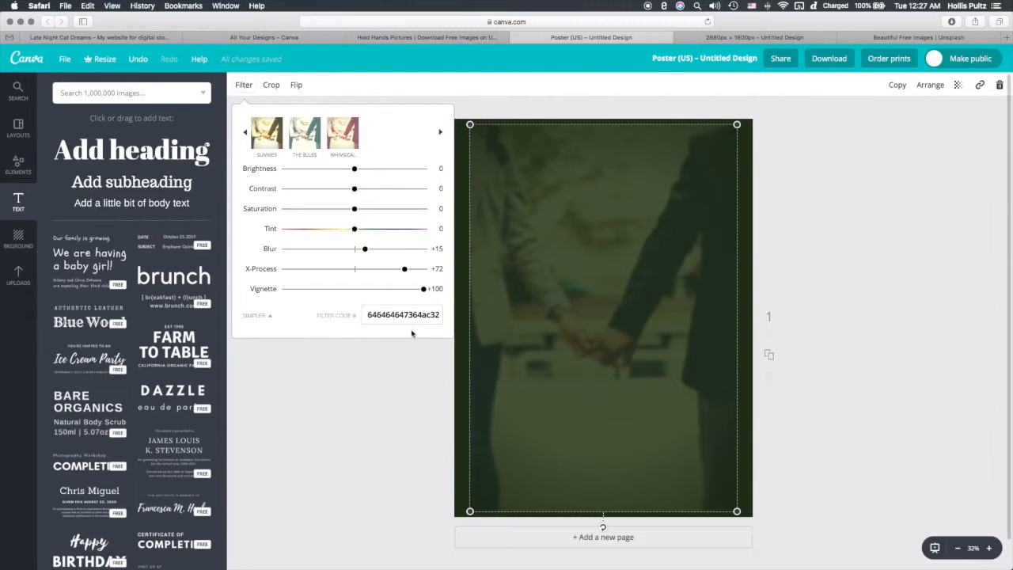
left_click(257, 315)
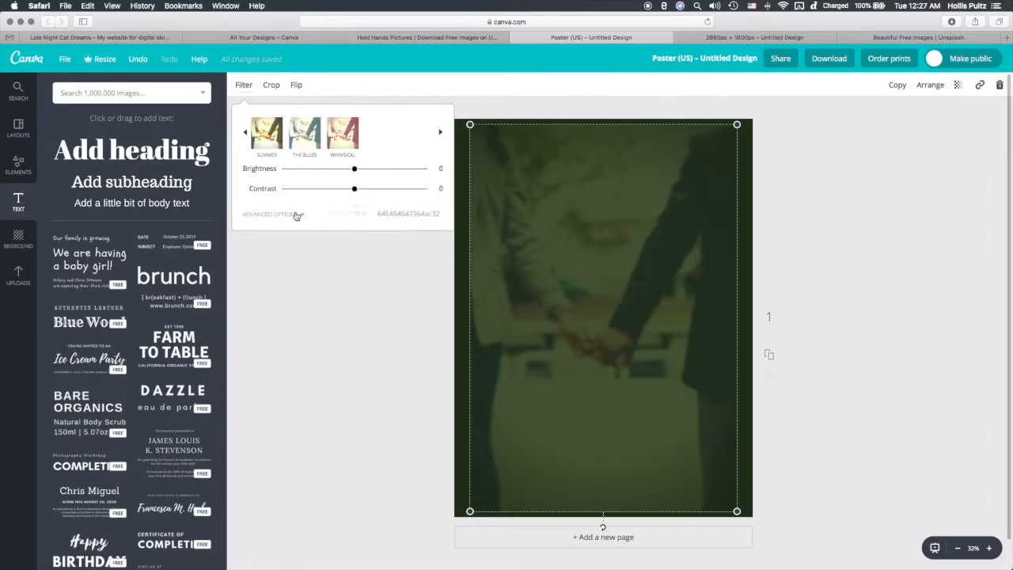
left_click(418, 340)
left_click(796, 339)
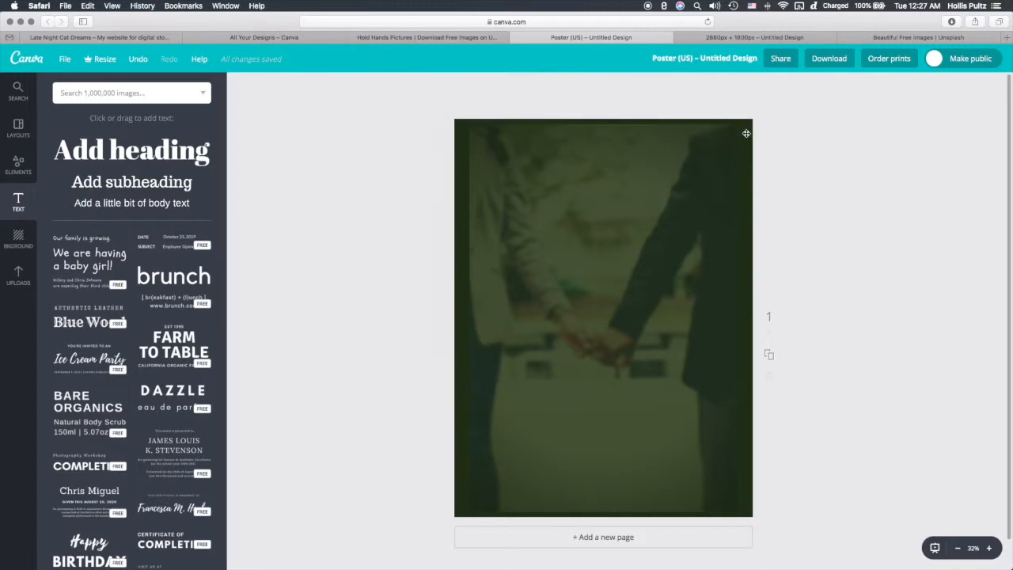
Step: Enlarge the faded photo to span the full page width and extend past the page's upper and lower edges
left_click(488, 147)
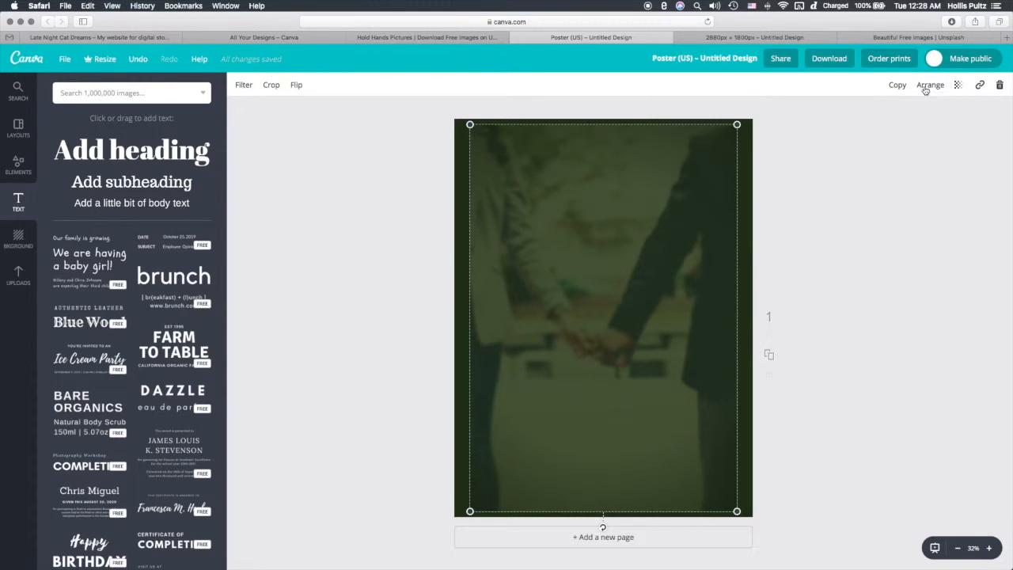
left_click_drag(738, 125, 769, 114)
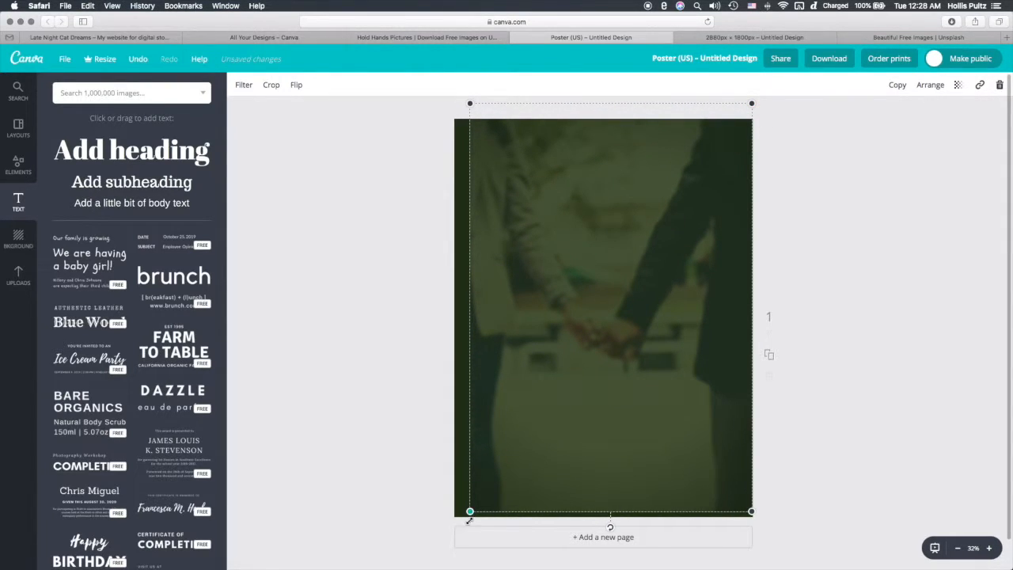
left_click_drag(469, 513, 452, 534)
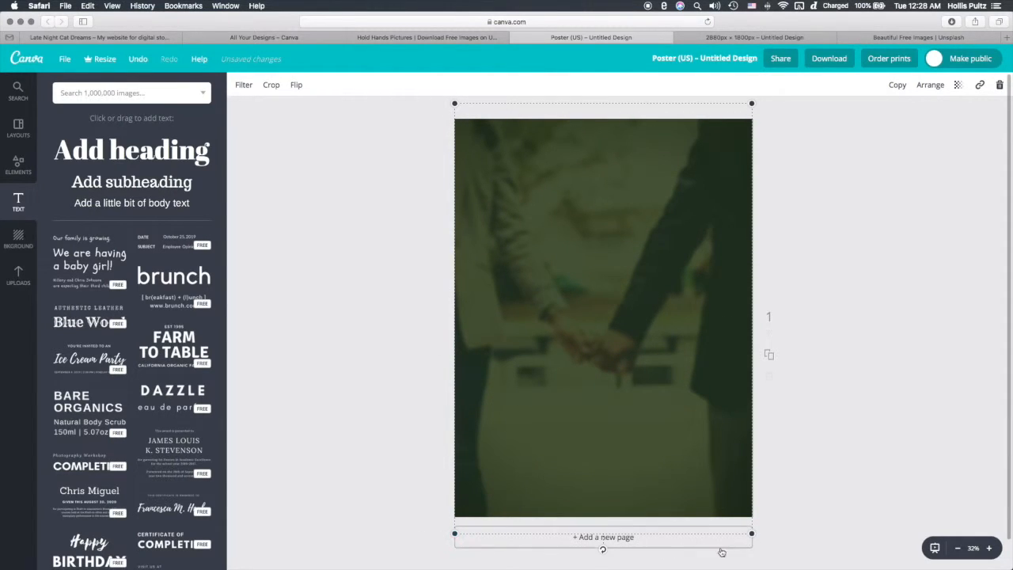
Step: Stretch the faded photo slightly past the page corner, and add a heading text box centred near the page's upper edge
left_click_drag(752, 536, 753, 537)
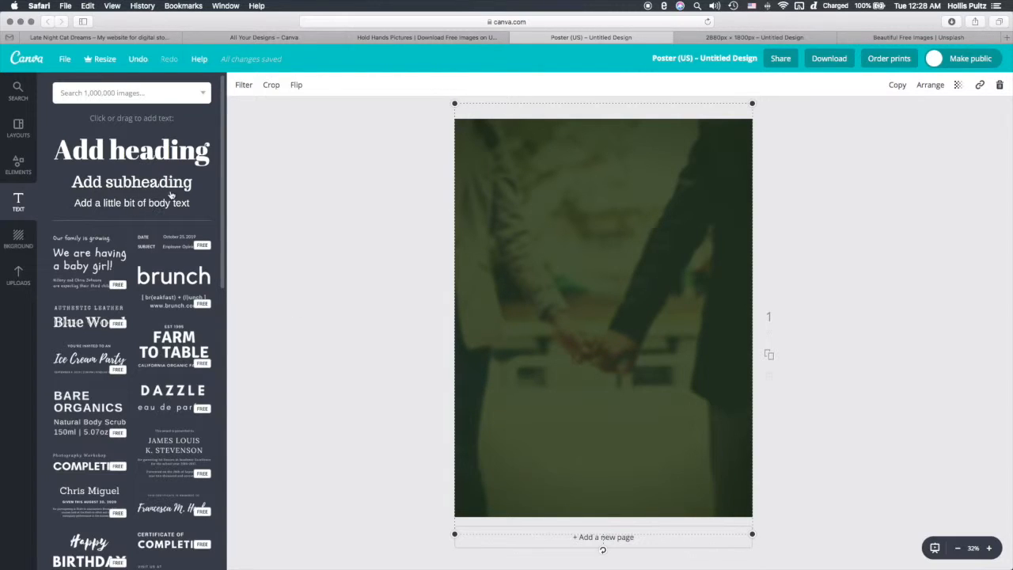
left_click(180, 156)
double_click(591, 351)
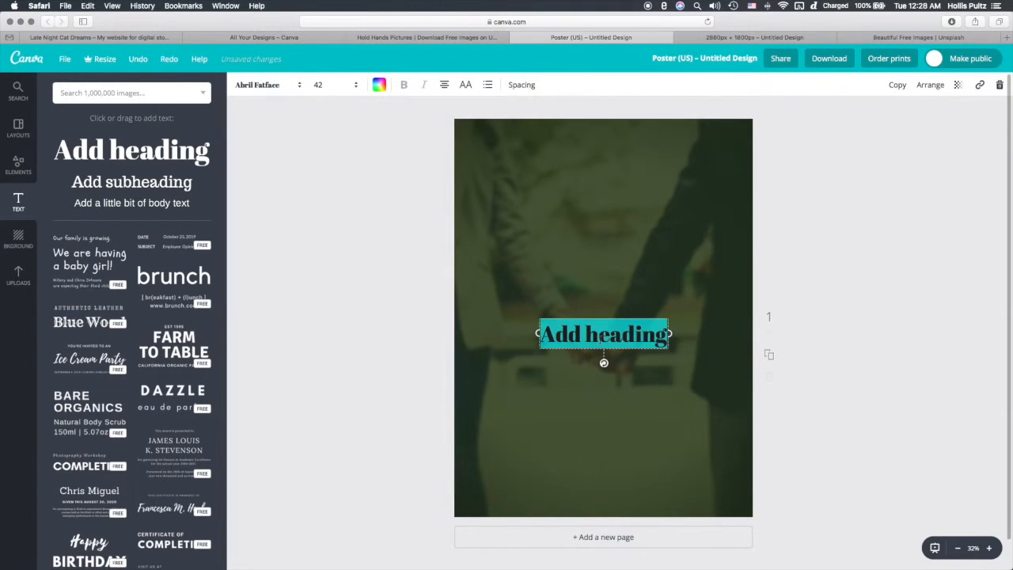
left_click_drag(627, 315, 628, 129)
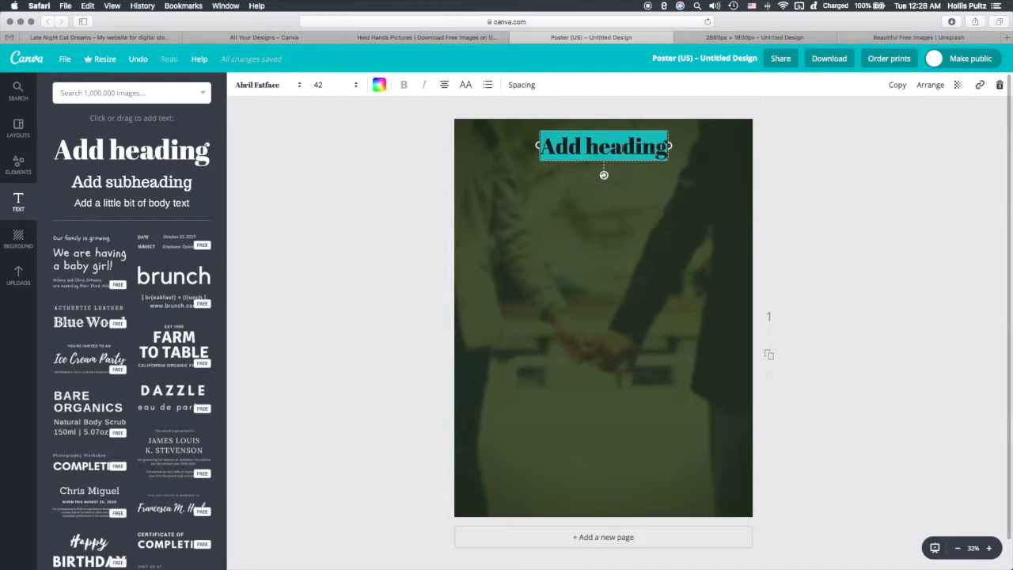
Step: Replace the heading's placeholder text with "HELP STOP DOMESTIC TERROR"
key("BackSpace")
type("Hel")
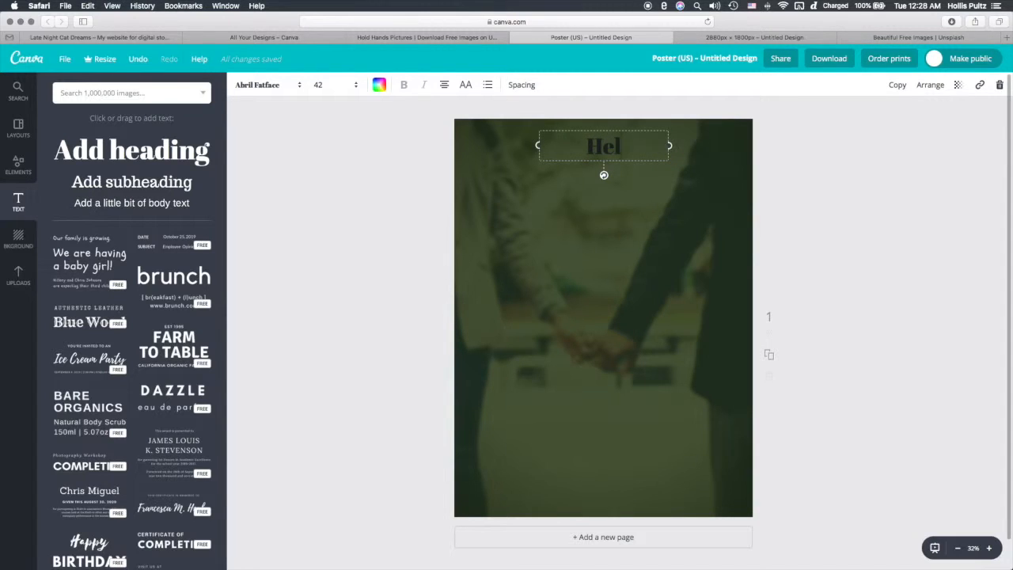
key("BackSpace")
key("BackSpace")
type("ELP STOP")
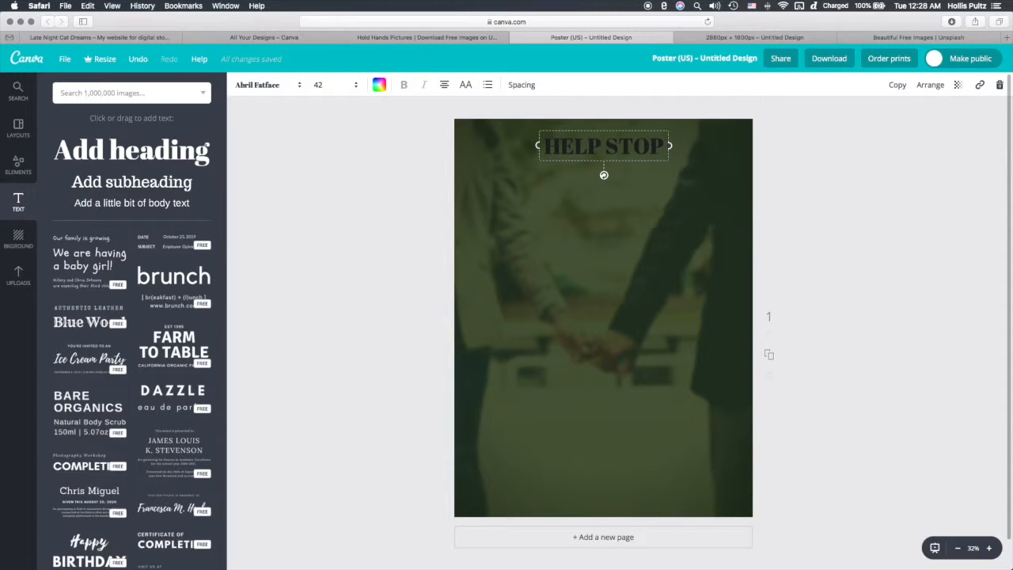
type(" Dom")
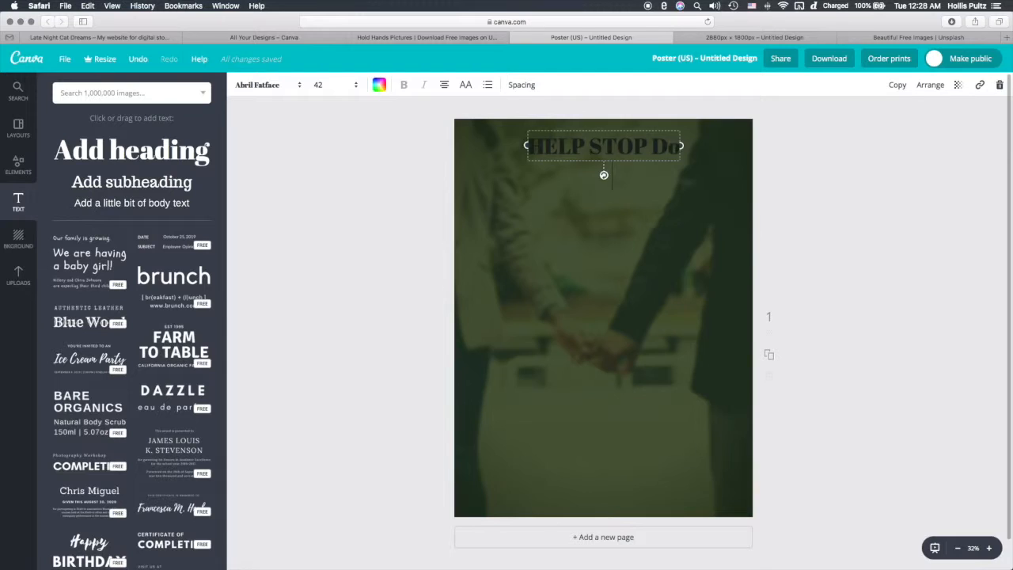
key("BackSpace")
key("BackSpace")
type("M")
key("BackSpace")
type("OMESTIC")
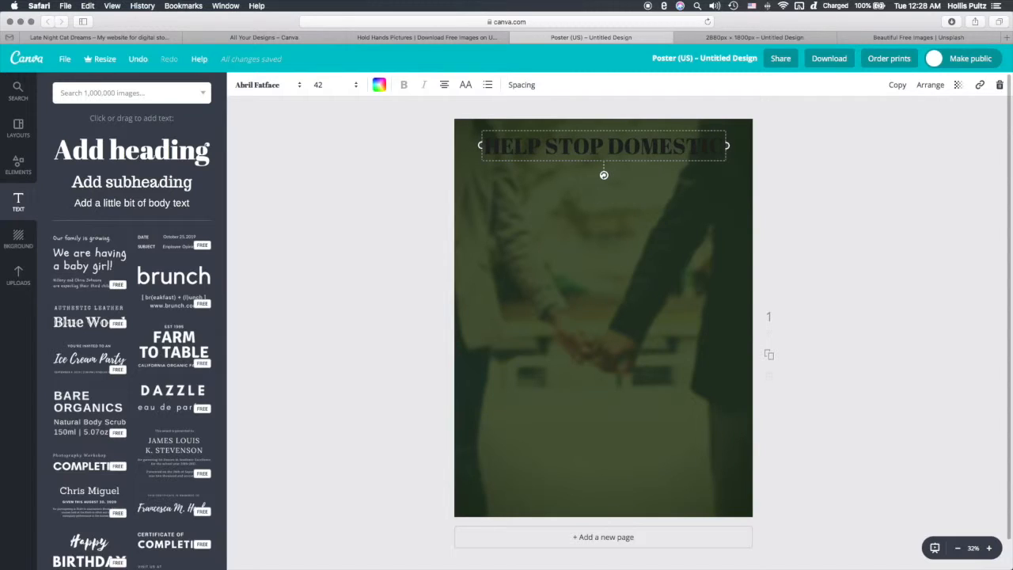
type(" VI")
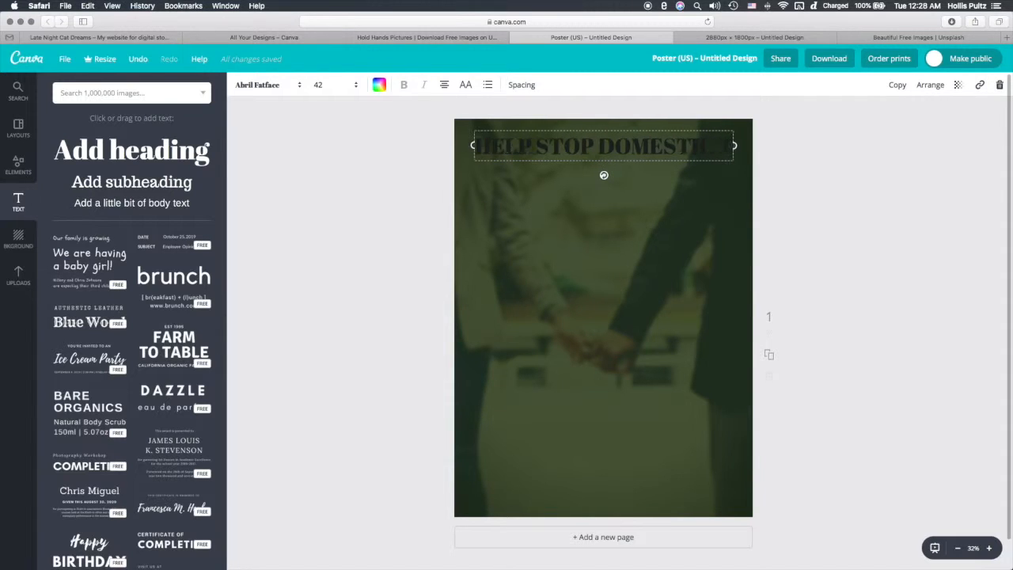
type("RROR")
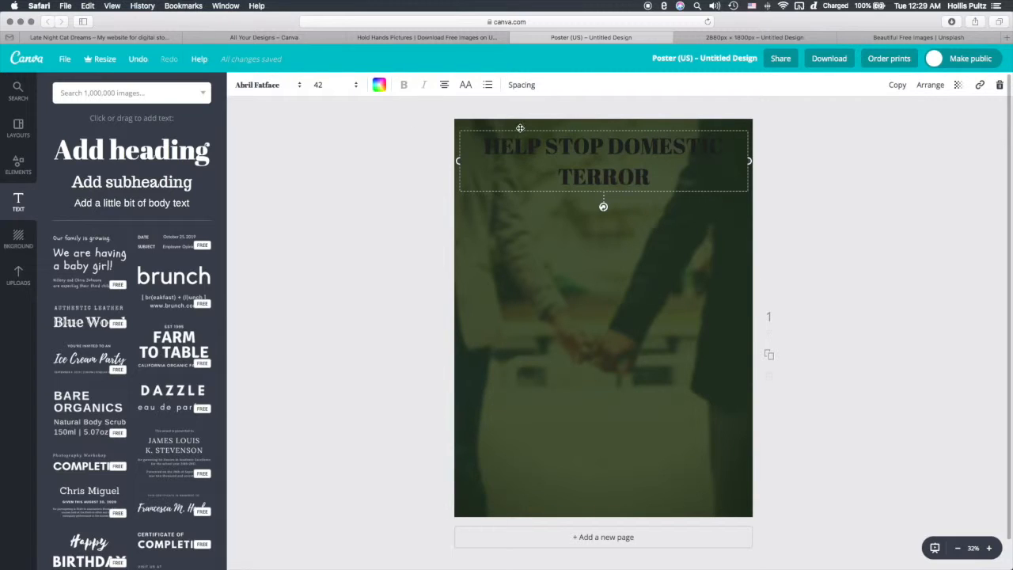
Step: Try light grey, medium grey, dark grey and black as the heading's text colour
left_click(379, 86)
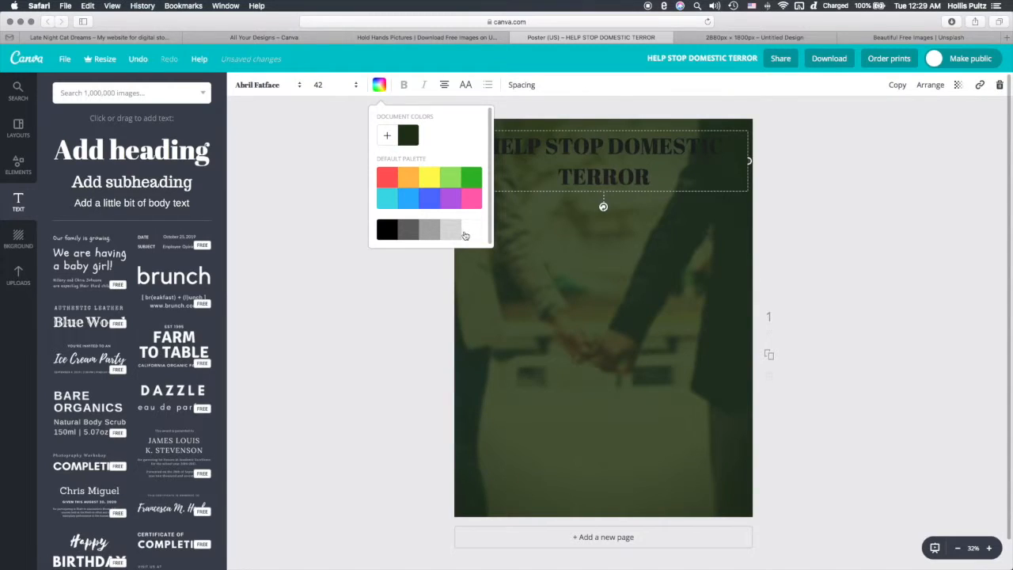
left_click(465, 235)
left_click(460, 235)
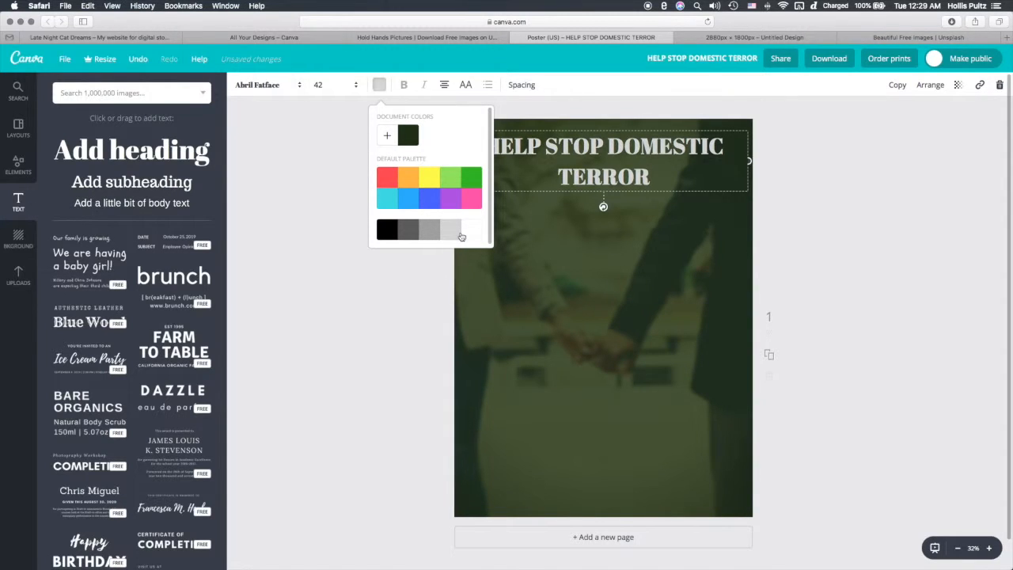
left_click(434, 237)
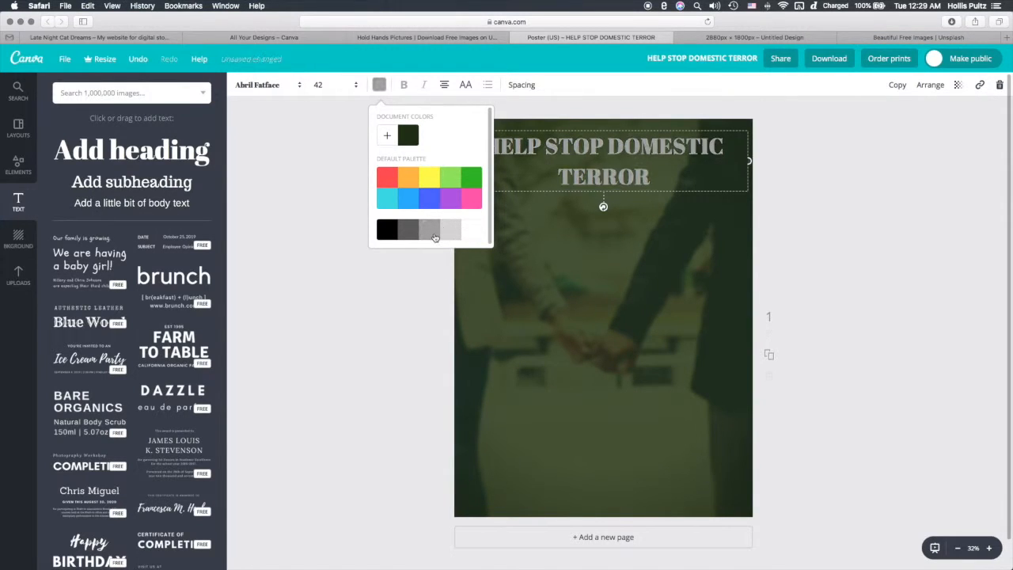
left_click(405, 234)
left_click(387, 230)
left_click(392, 137)
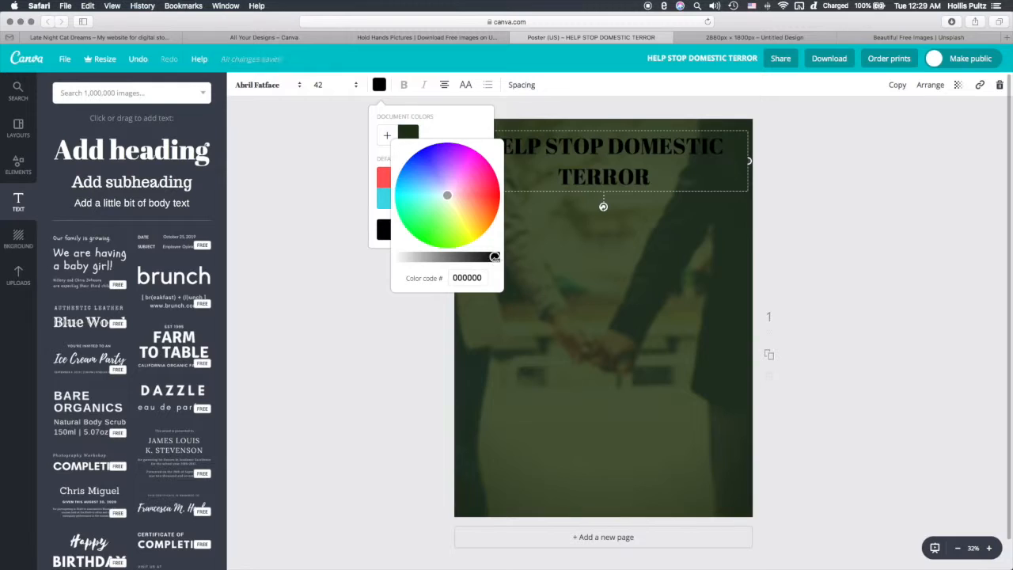
left_click_drag(494, 258, 519, 258)
left_click(519, 258)
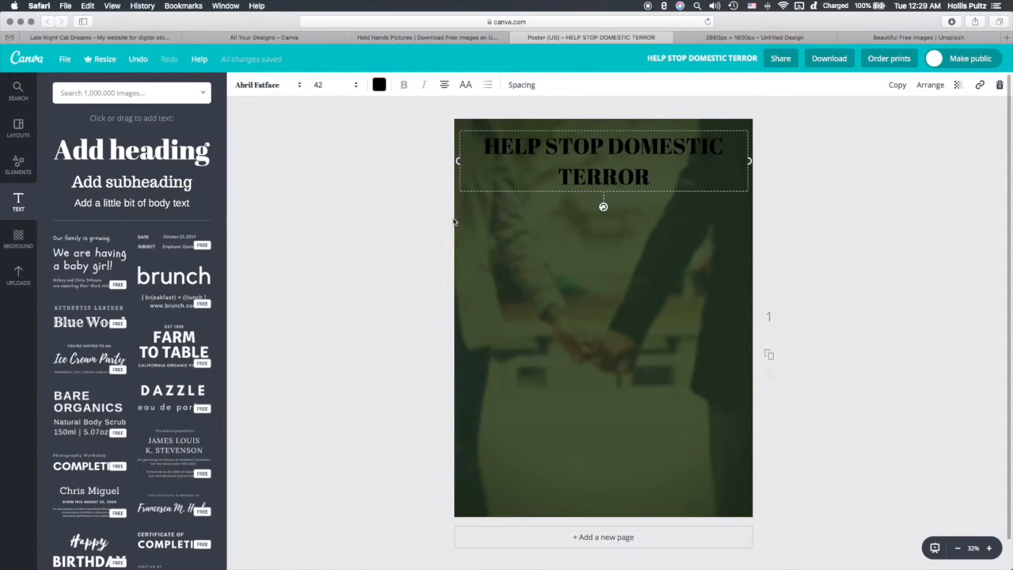
Step: Try a custom light orange, ffb070, as the heading's text colour
left_click(379, 85)
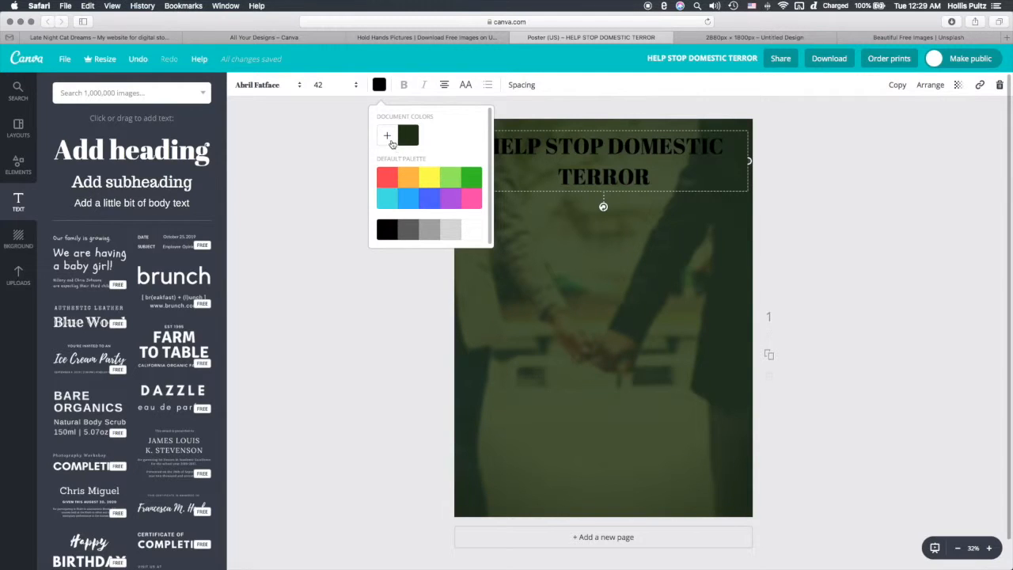
left_click(387, 137)
left_click_drag(448, 192, 471, 207)
left_click_drag(493, 256, 420, 232)
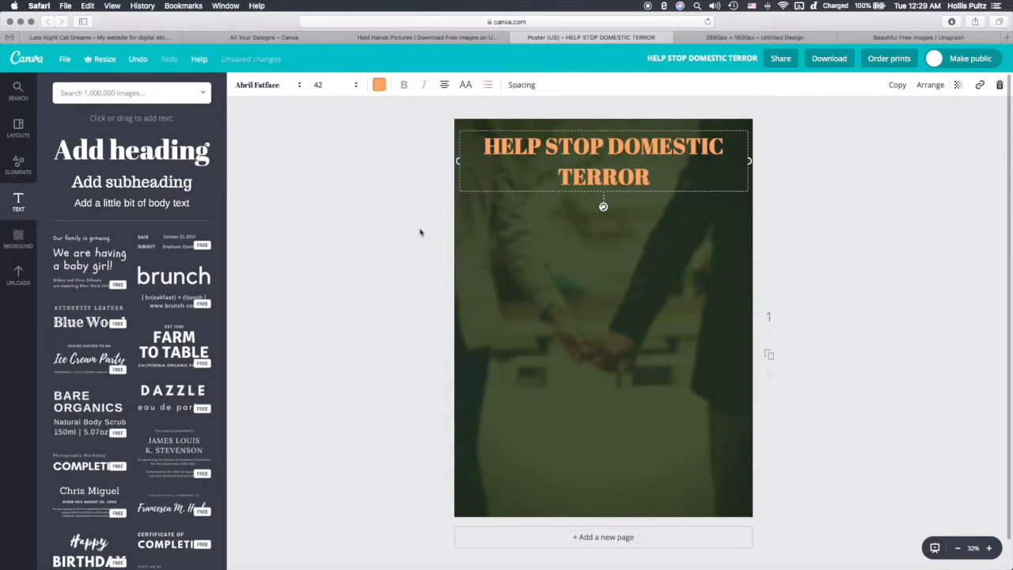
Step: Set the heading's text to the custom green 8ac943 and close the colour picker
left_click(379, 85)
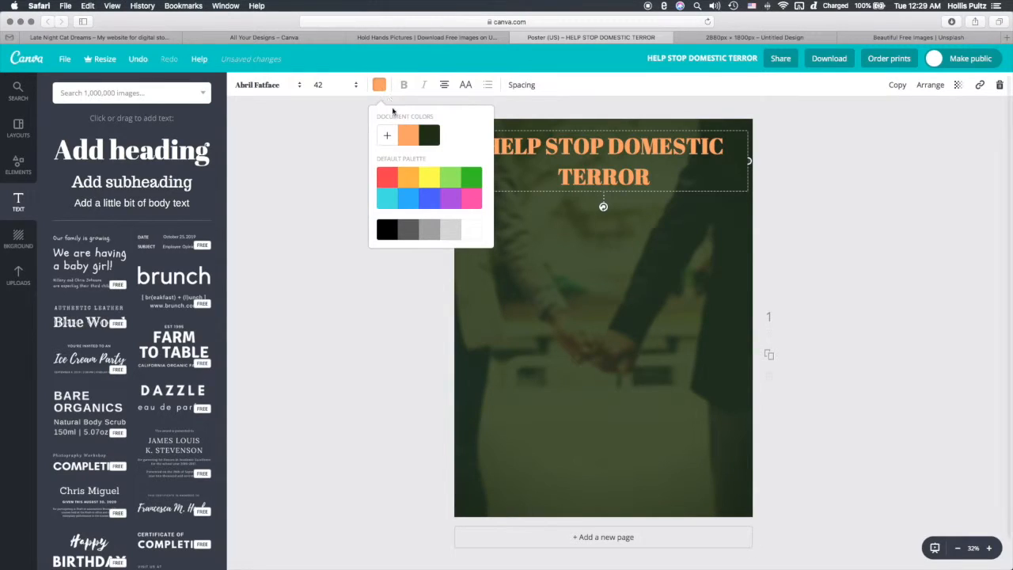
left_click(389, 136)
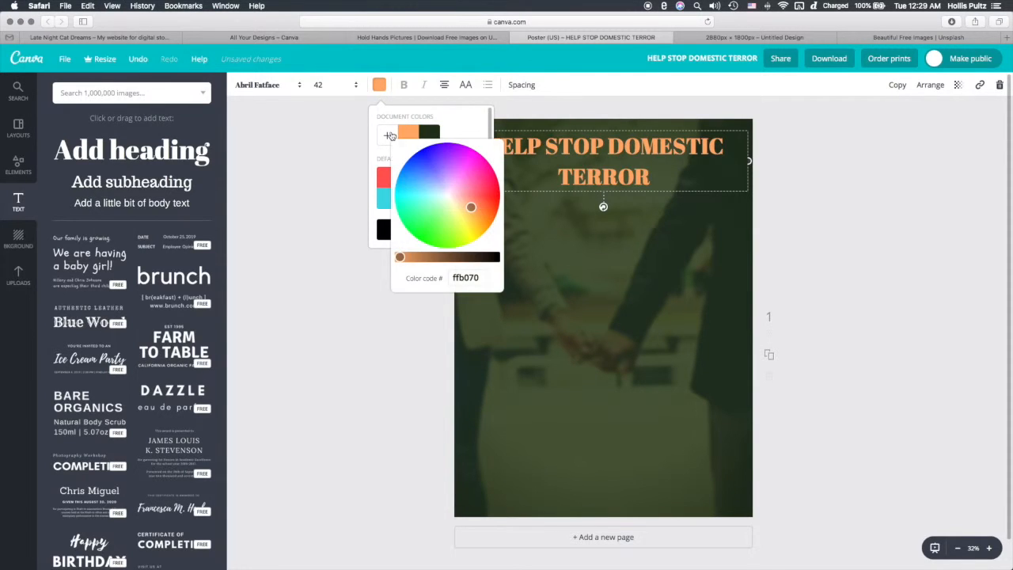
left_click(470, 207)
left_click_drag(467, 208, 439, 215)
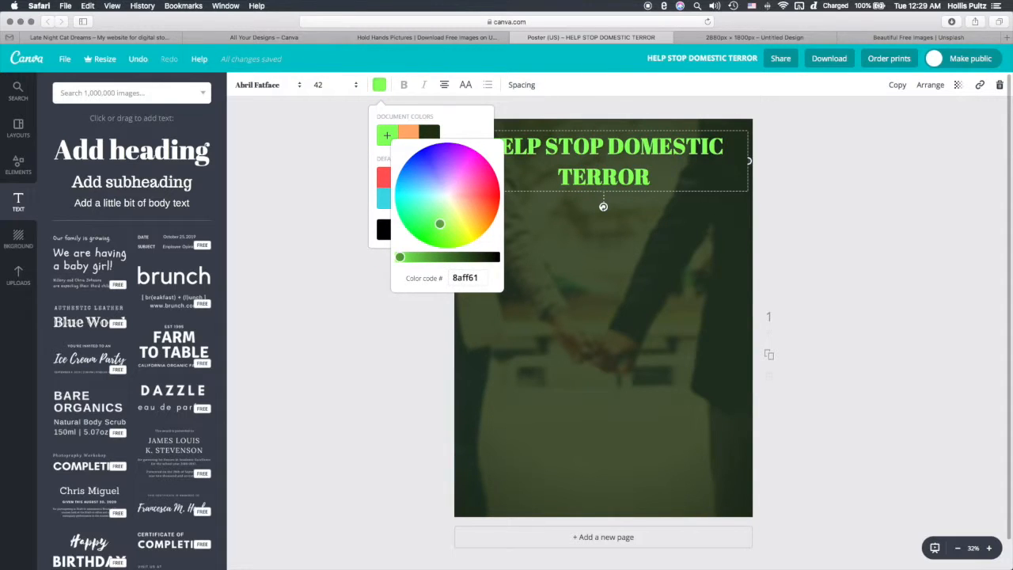
mouse_move(438, 224)
left_mouse_down()
mouse_move(420, 234)
mouse_move(410, 209)
mouse_move(433, 183)
mouse_move(462, 197)
mouse_move(450, 221)
mouse_move(417, 222)
mouse_move(440, 224)
left_mouse_up()
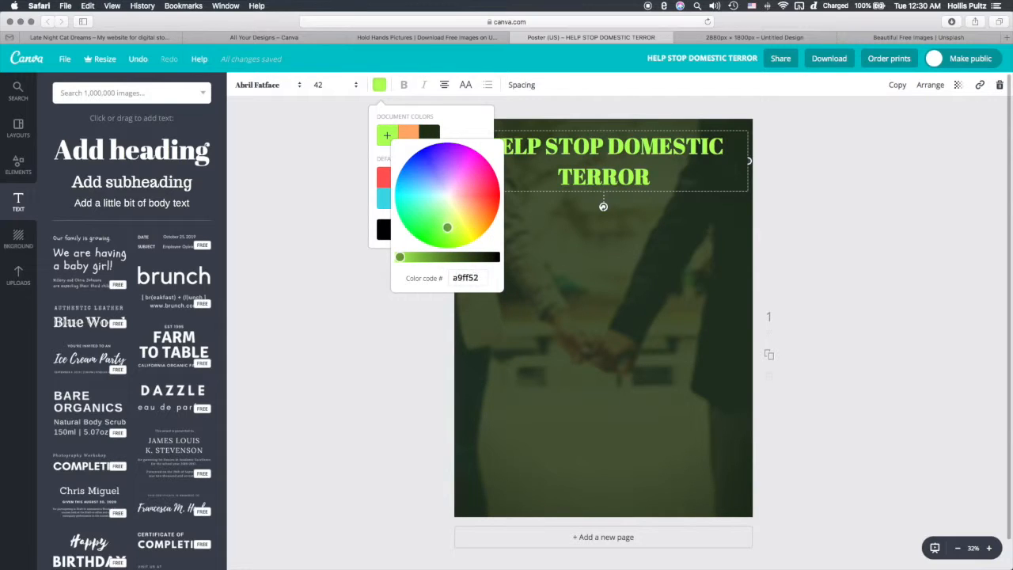
left_click_drag(442, 227, 442, 224)
left_click_drag(400, 257, 425, 257)
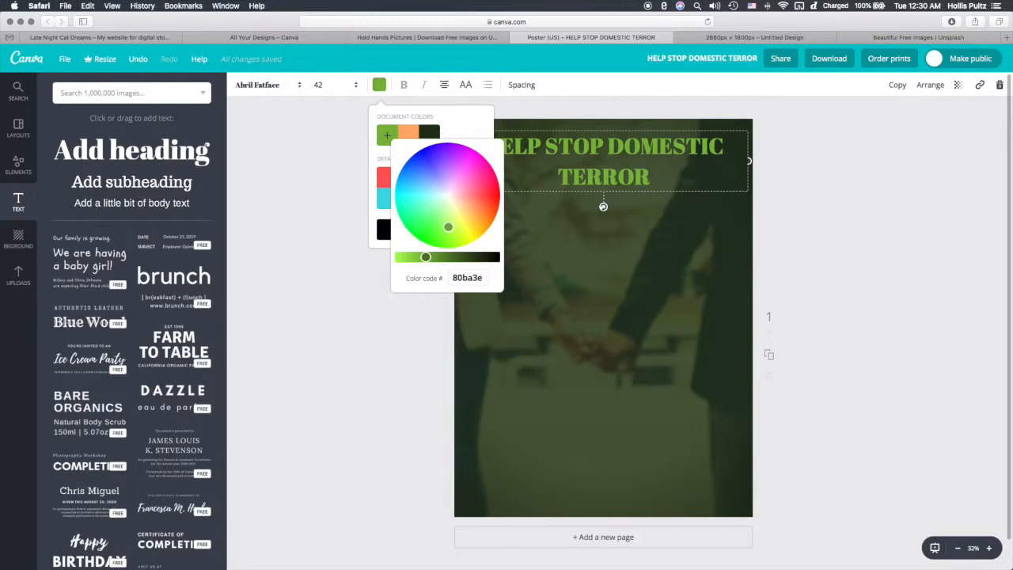
left_click_drag(425, 258, 420, 257)
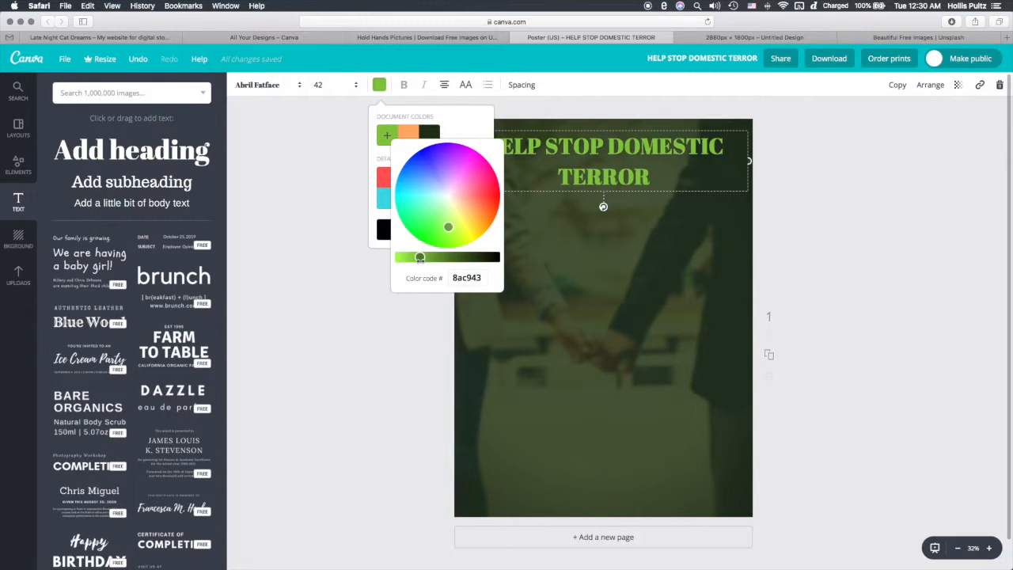
left_click(379, 84)
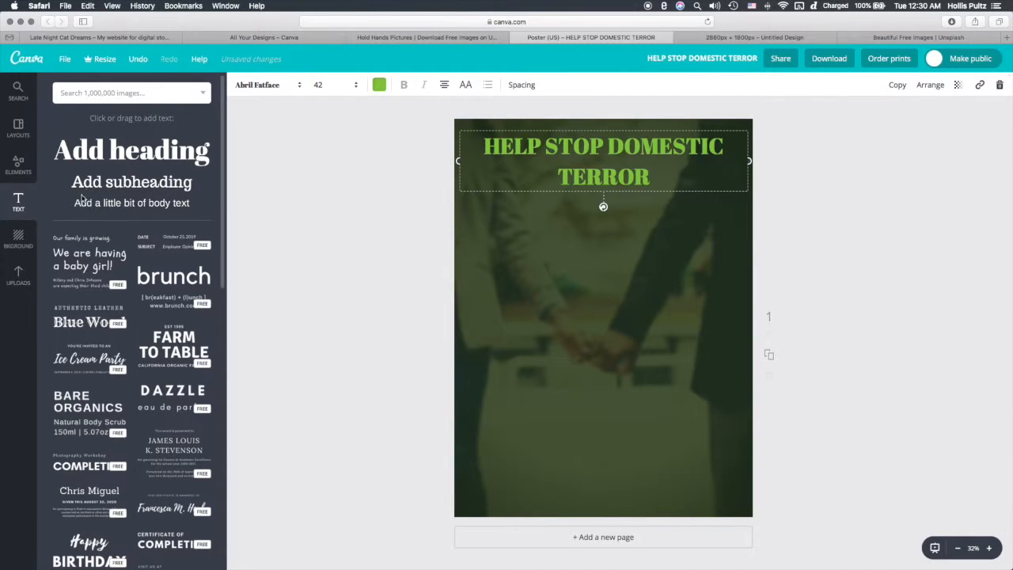
Step: Add the grey-filled square with a black border and reshape it into a wide rectangle covering both heading lines
left_click(13, 173)
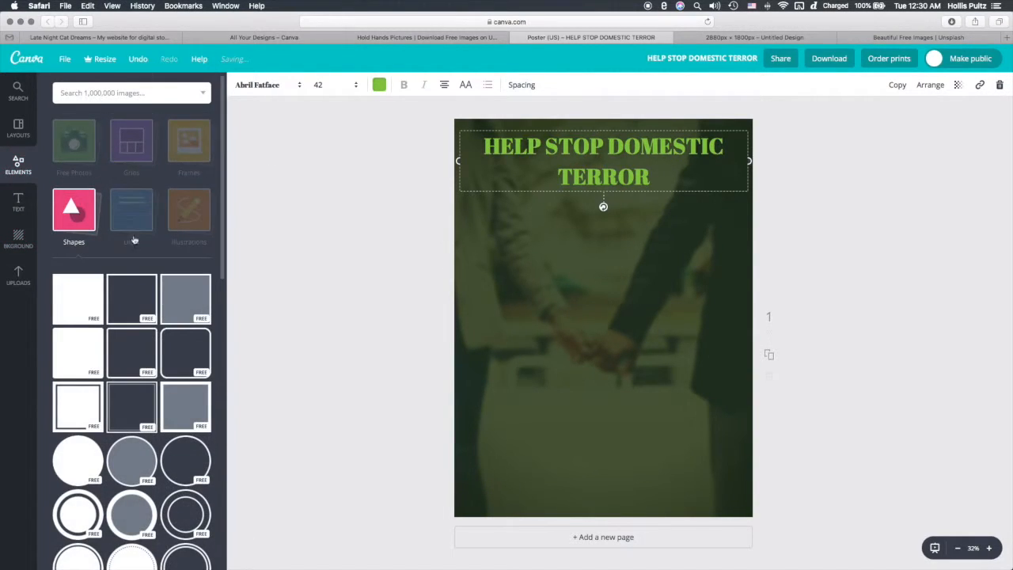
left_click(178, 318)
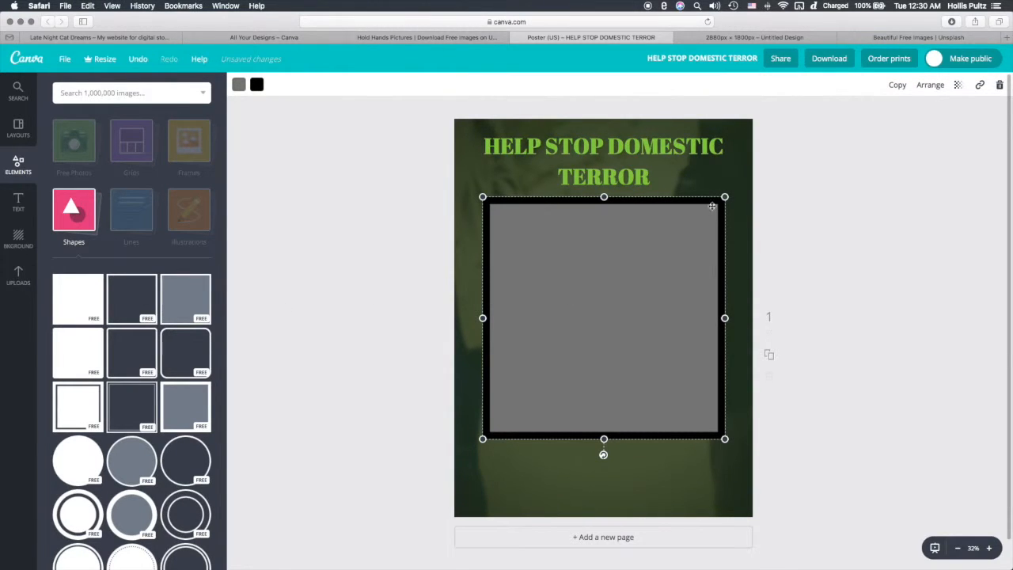
left_click_drag(605, 197, 620, 349)
left_click_drag(619, 375, 630, 138)
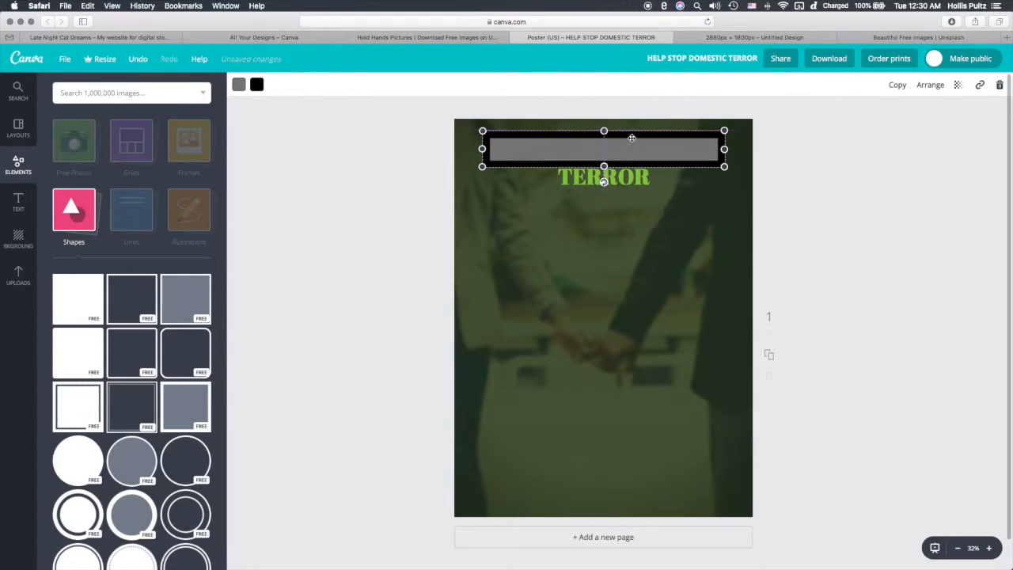
left_click_drag(602, 167, 604, 194)
left_click_drag(604, 131, 604, 127)
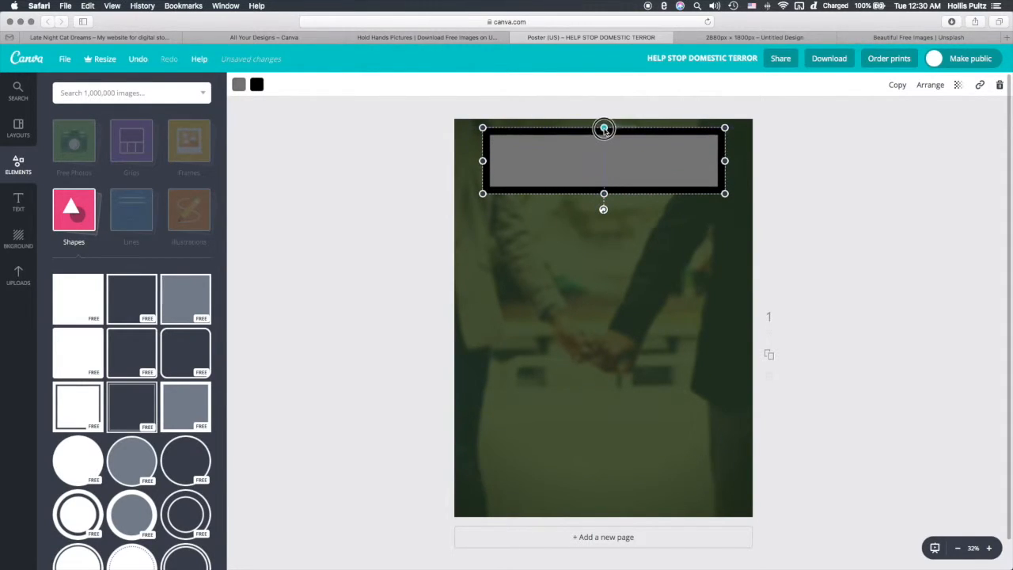
Step: Send the bordered rectangle behind the heading and extend its sides and lower edge to frame the text
left_click(929, 84)
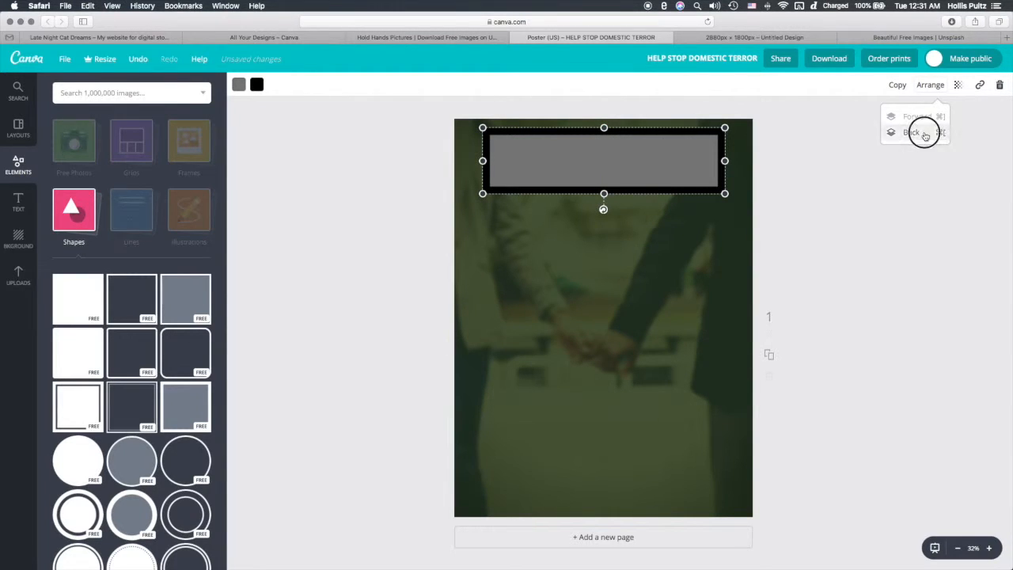
left_click(921, 133)
left_click_drag(725, 161, 733, 161)
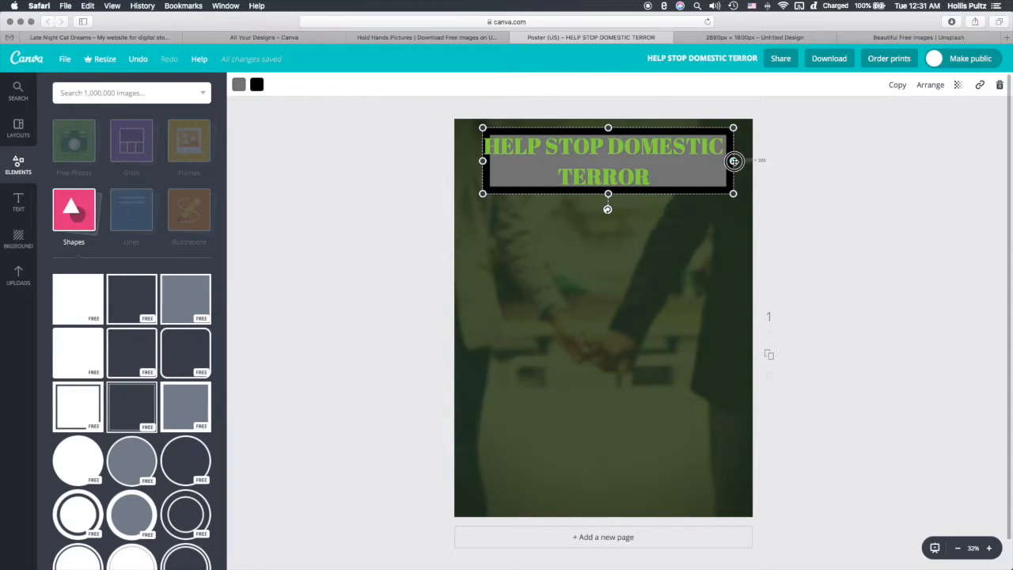
left_click_drag(481, 160, 474, 161)
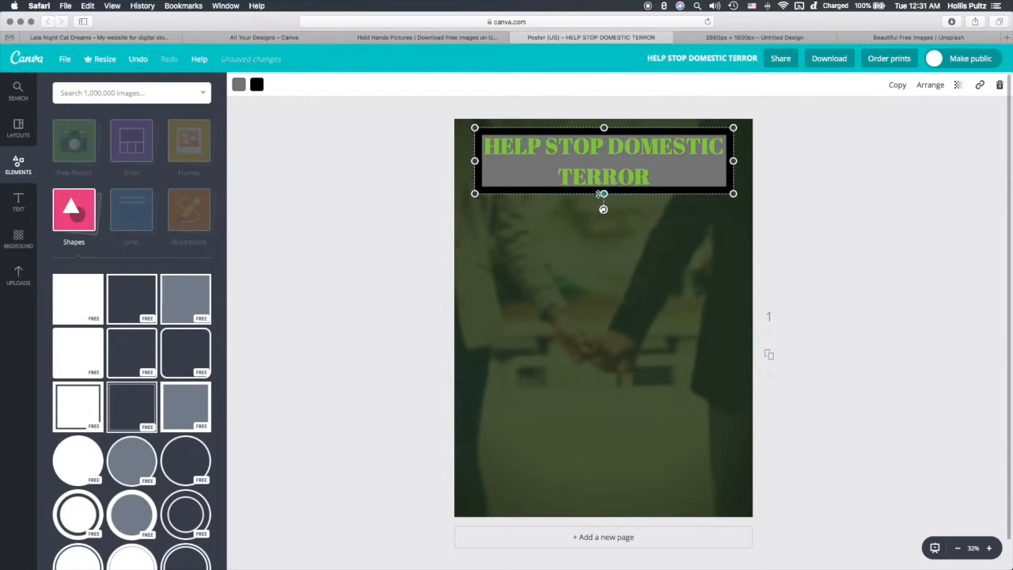
left_click_drag(603, 194, 604, 196)
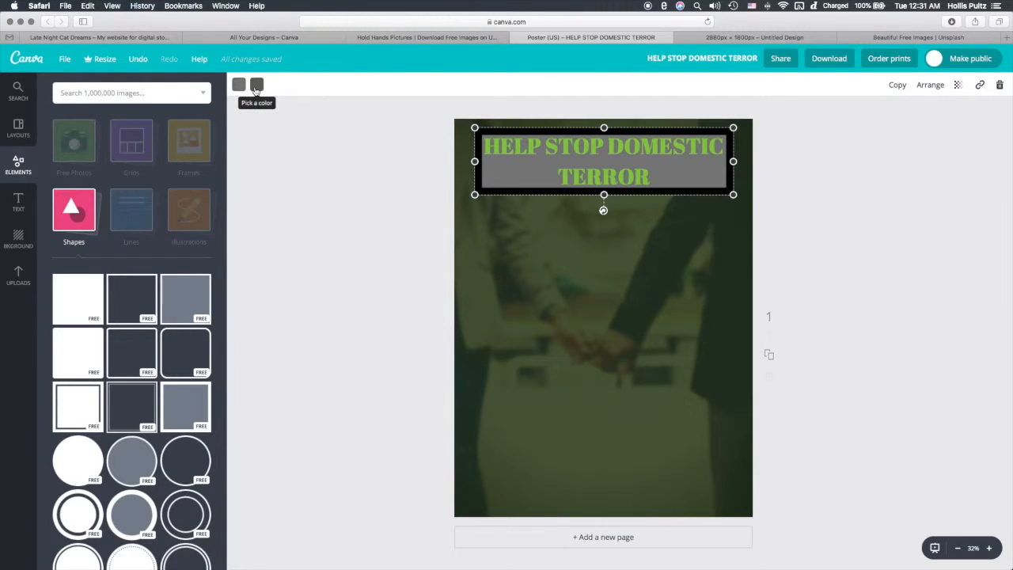
Step: Try dark and light grey for the rectangle's border, settling on the medium grey default swatch
left_click(256, 84)
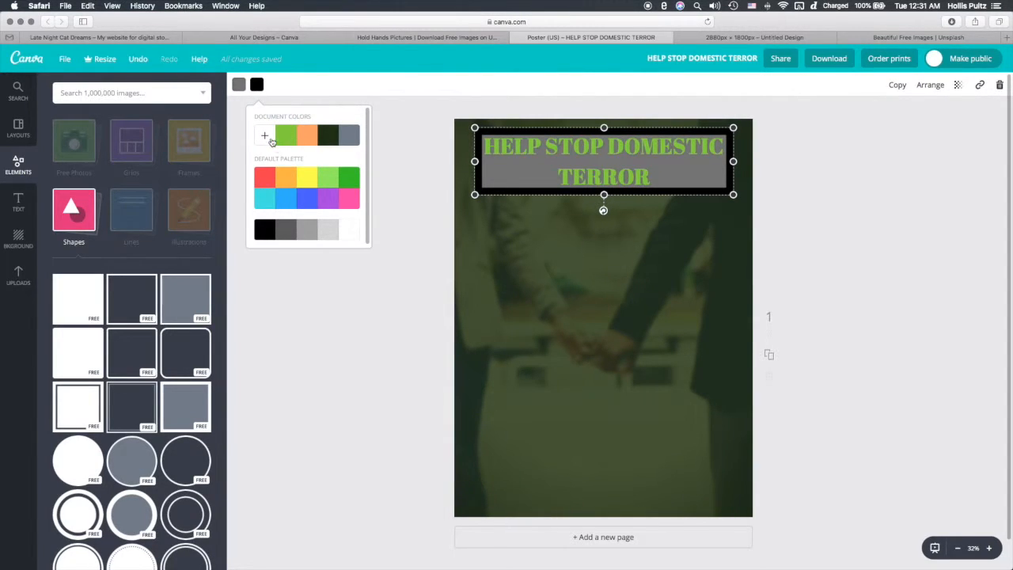
left_click(287, 230)
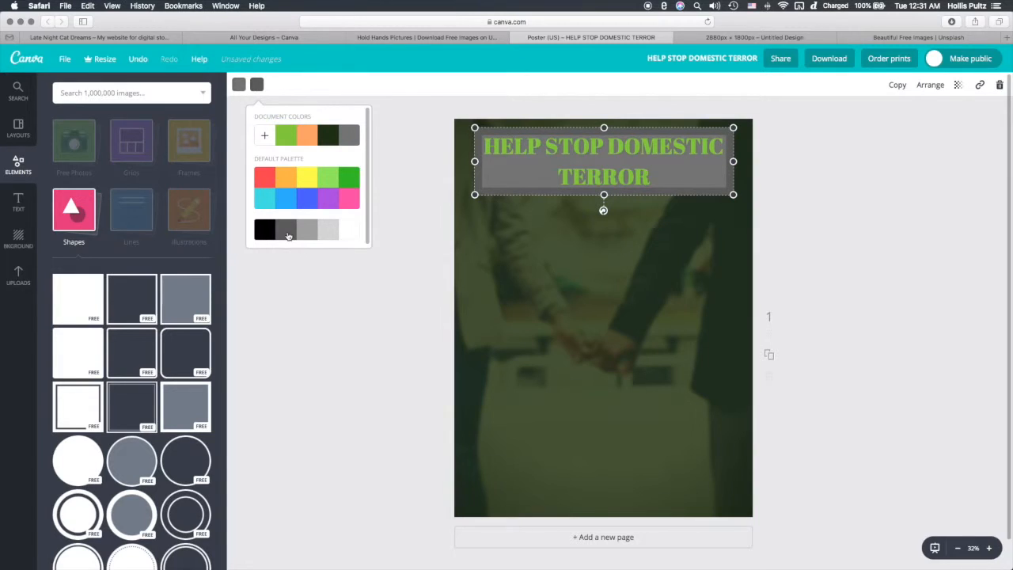
left_click(333, 230)
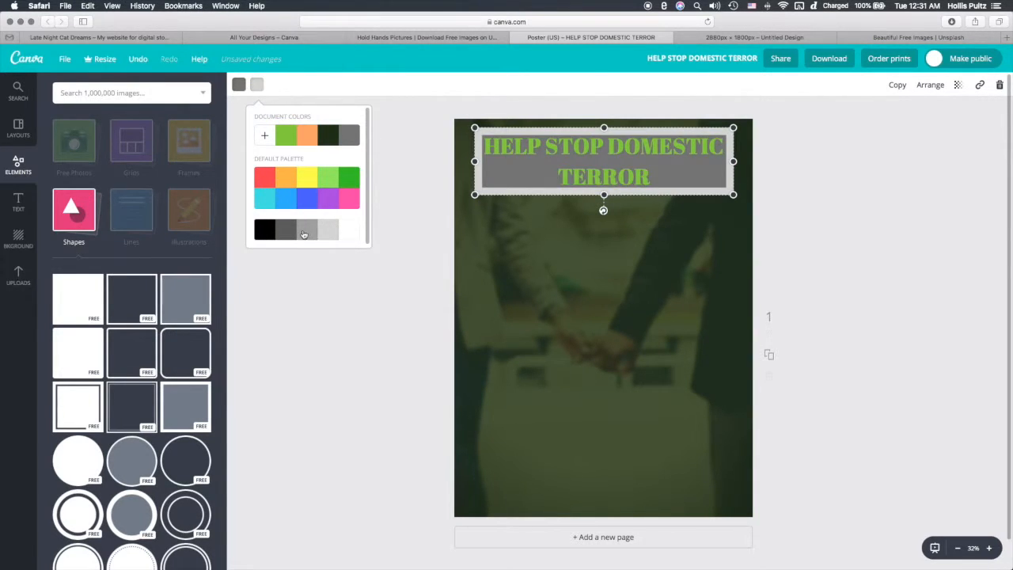
left_click(307, 229)
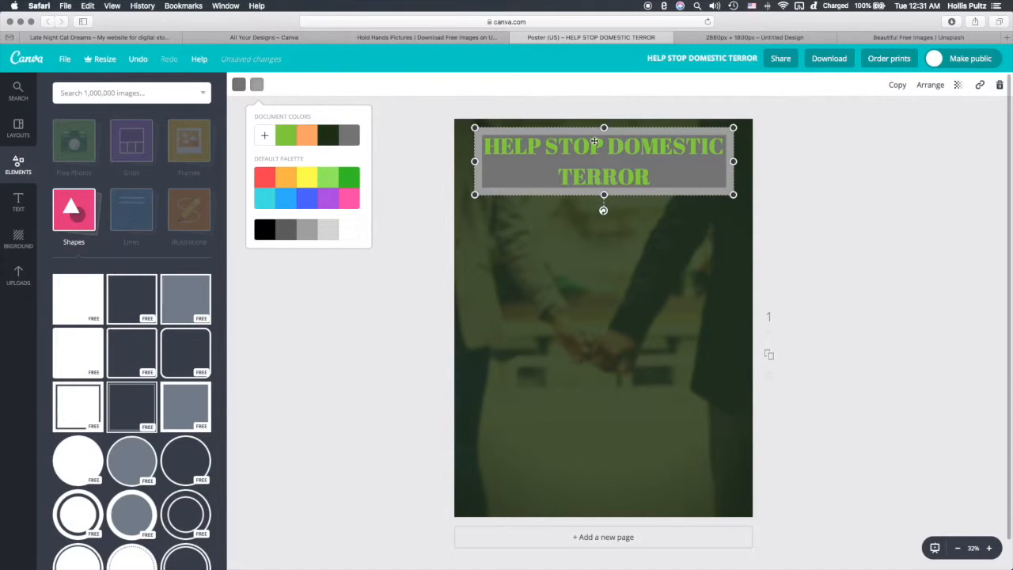
Step: Set the transparency of the bordered rectangle behind the heading to 38 and deselect it
left_click(958, 85)
left_click(938, 117)
left_click_drag(939, 118, 895, 117)
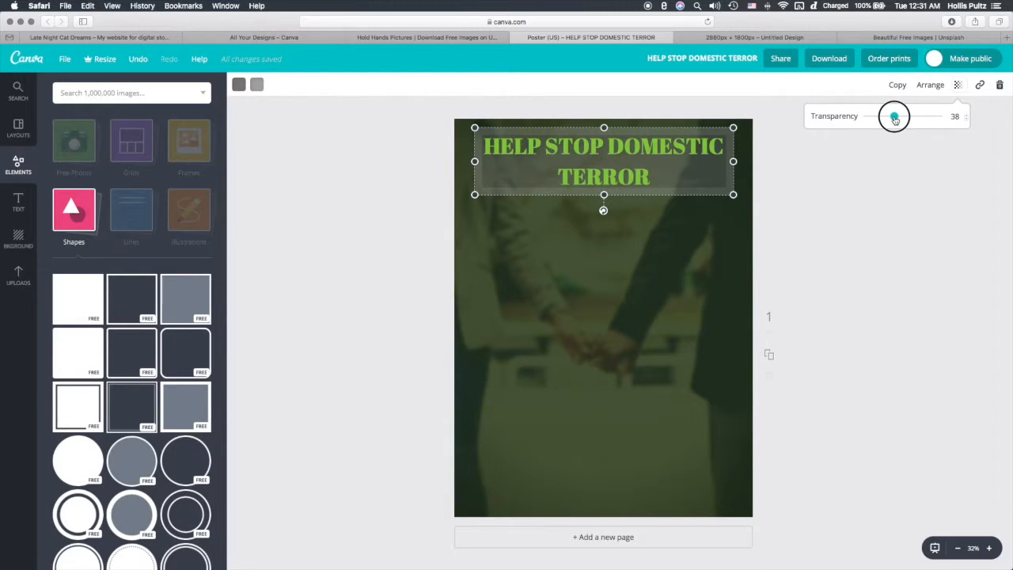
left_click_drag(894, 118, 896, 119)
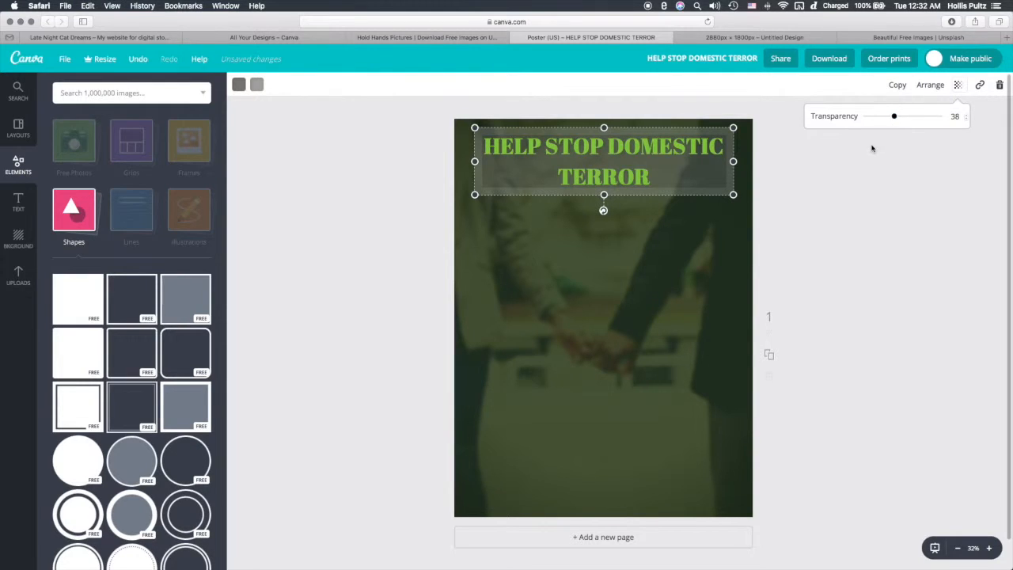
left_click(829, 187)
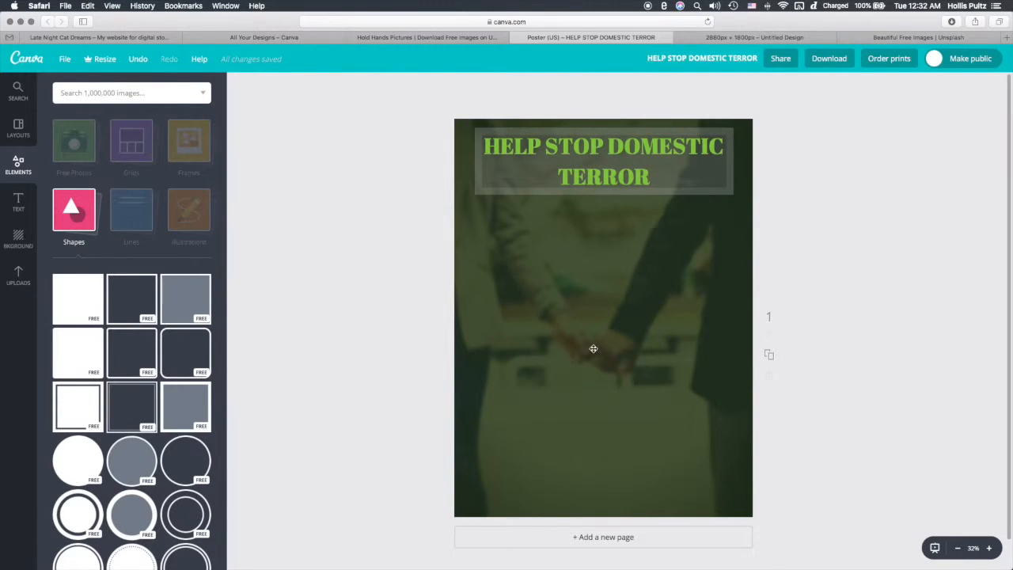
Step: Add a body-text line reading "Your tips count." and place it below the clasped hands, toward the poster's left side
left_click(16, 201)
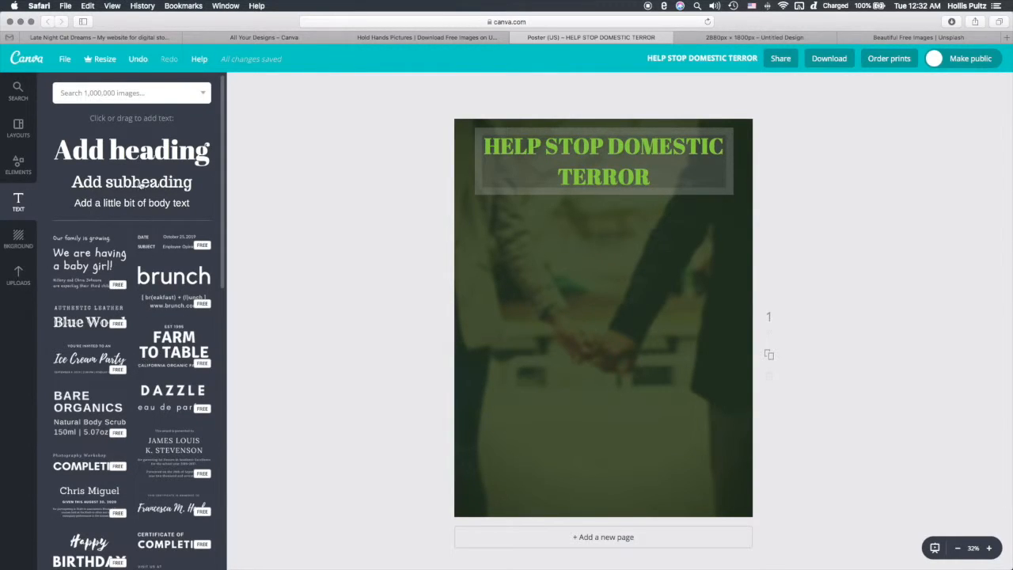
left_click(158, 204)
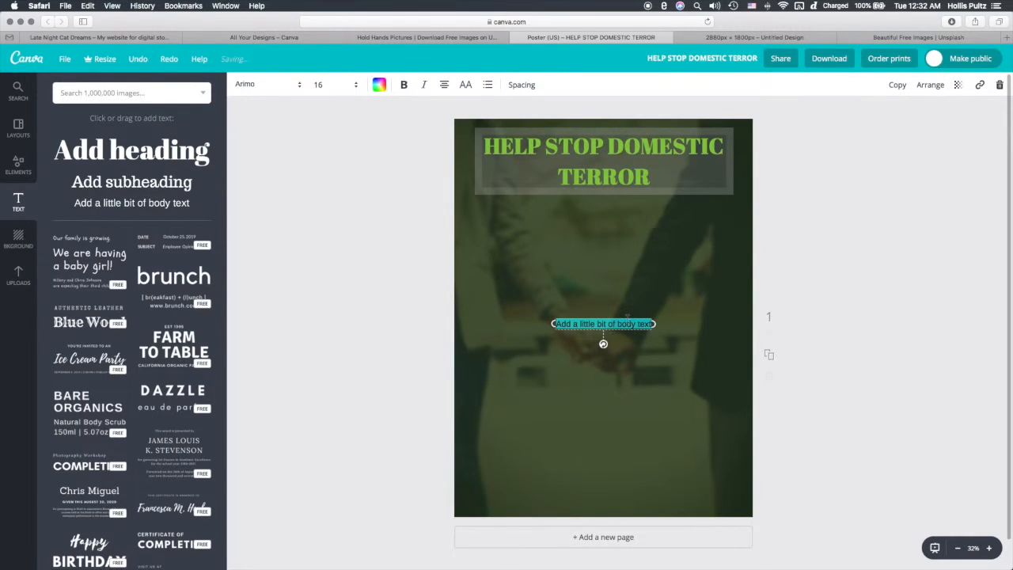
left_click_drag(601, 339, 538, 405)
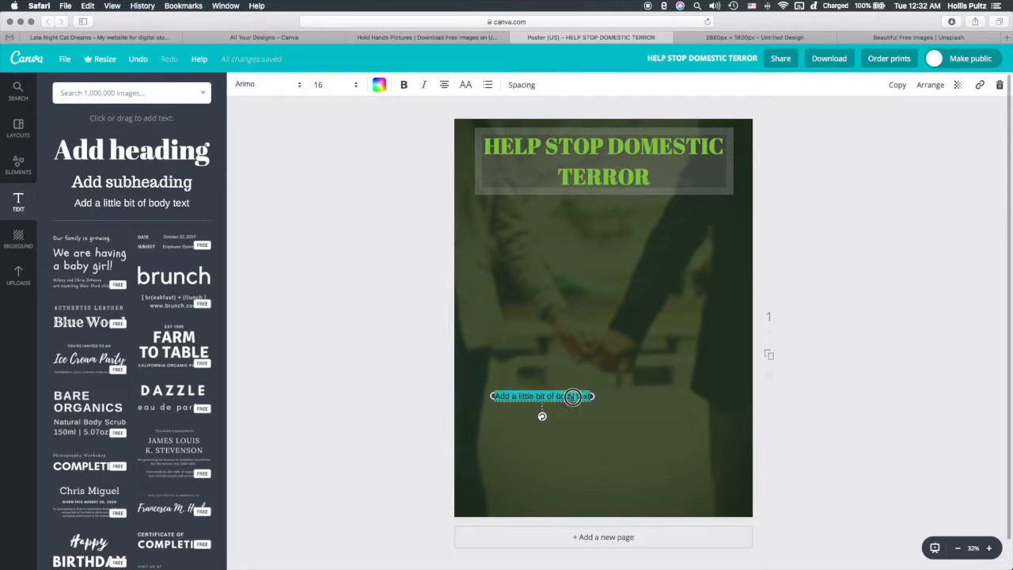
type("You")
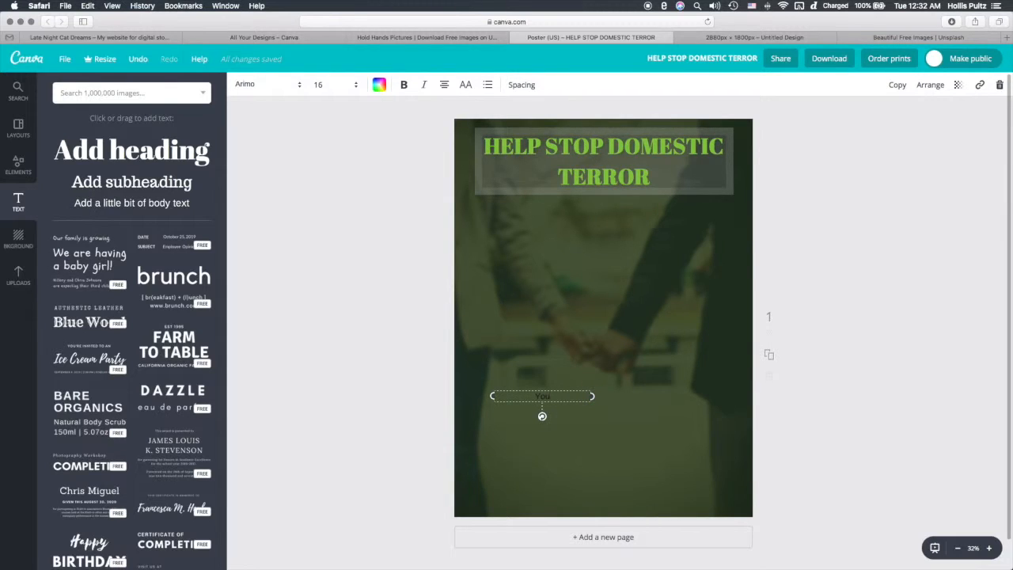
type("r tius")
type(".")
left_click(594, 396)
left_click_drag(567, 390, 559, 399)
key("super+z")
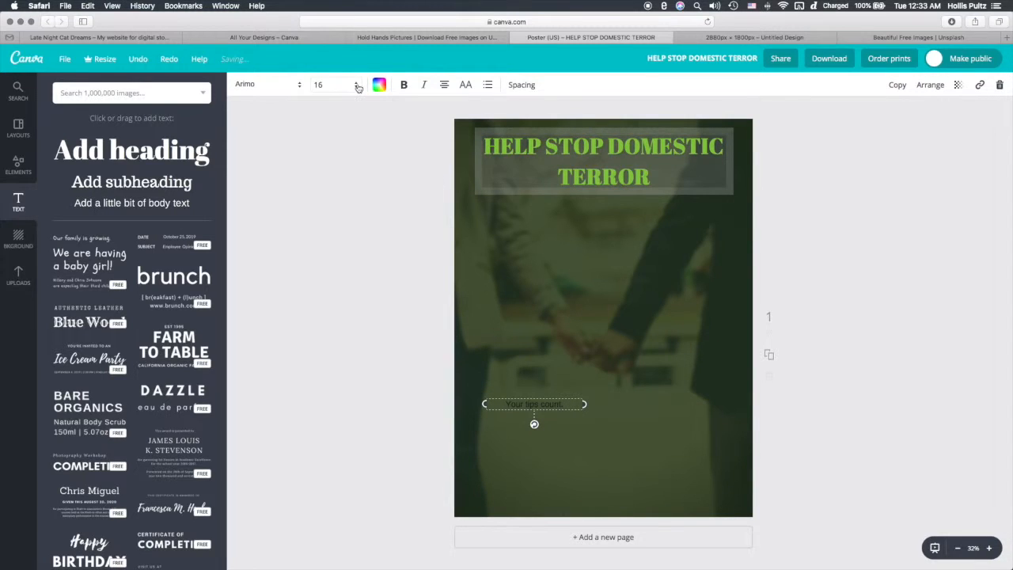
Step: Set the "Your tips count." text to size 36 and widen its box so it fits on one line
left_click(356, 84)
left_click(328, 239)
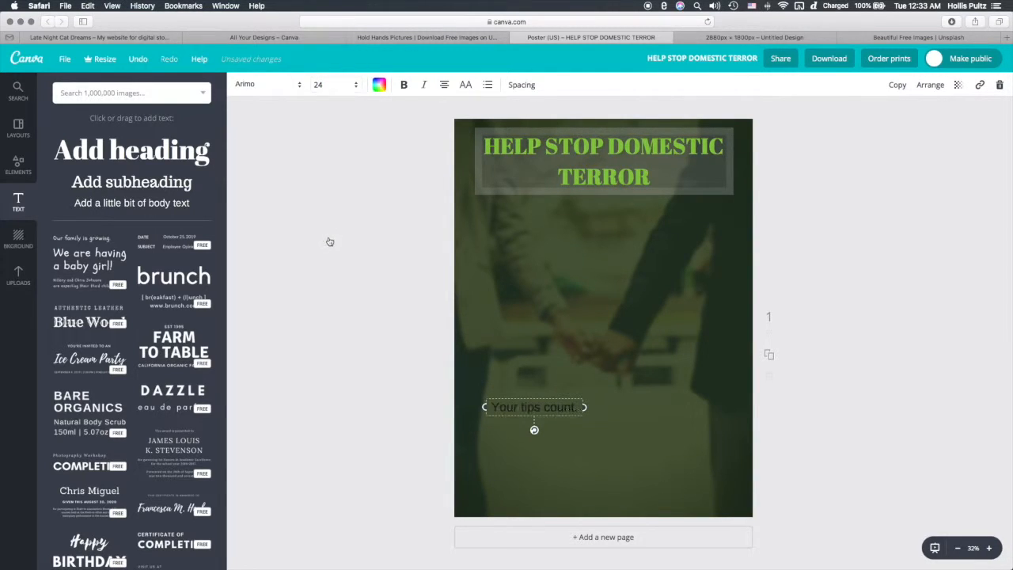
left_click(356, 90)
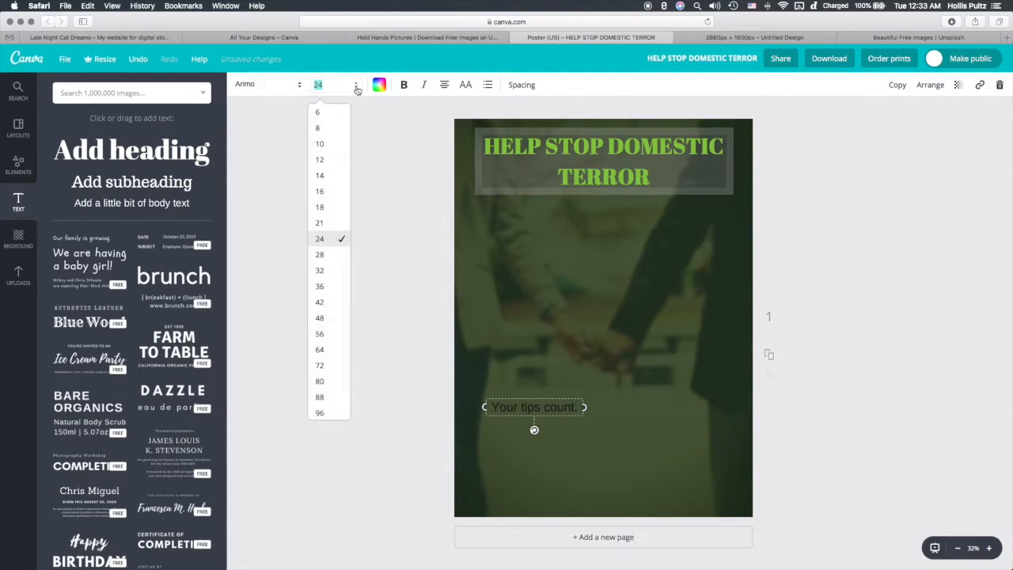
left_click(323, 301)
left_click(356, 86)
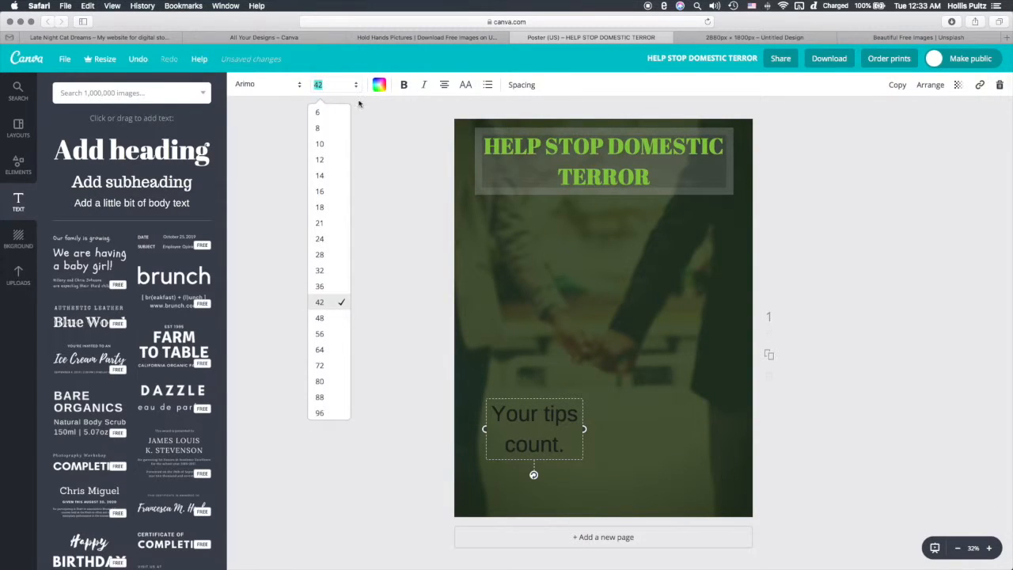
left_click(329, 294)
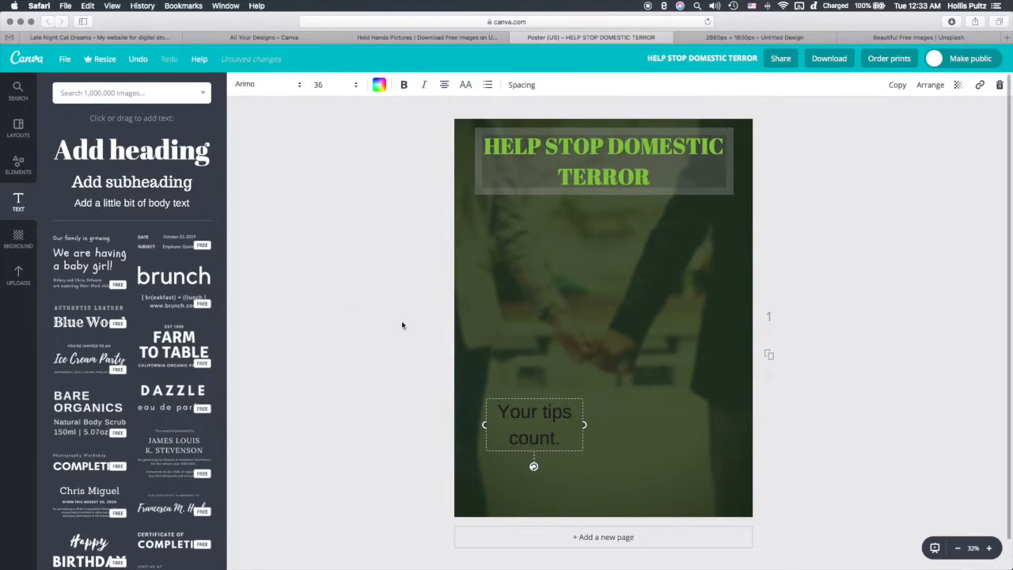
left_click_drag(585, 424, 629, 423)
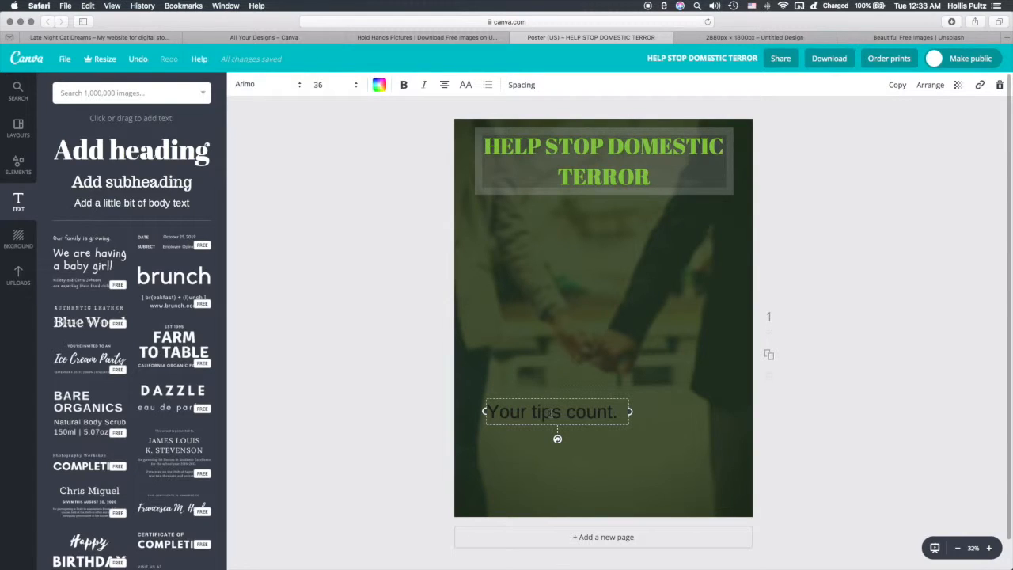
Step: Recolour the "Your tips count." text with a custom very dark red and close the colour picker
left_click(379, 84)
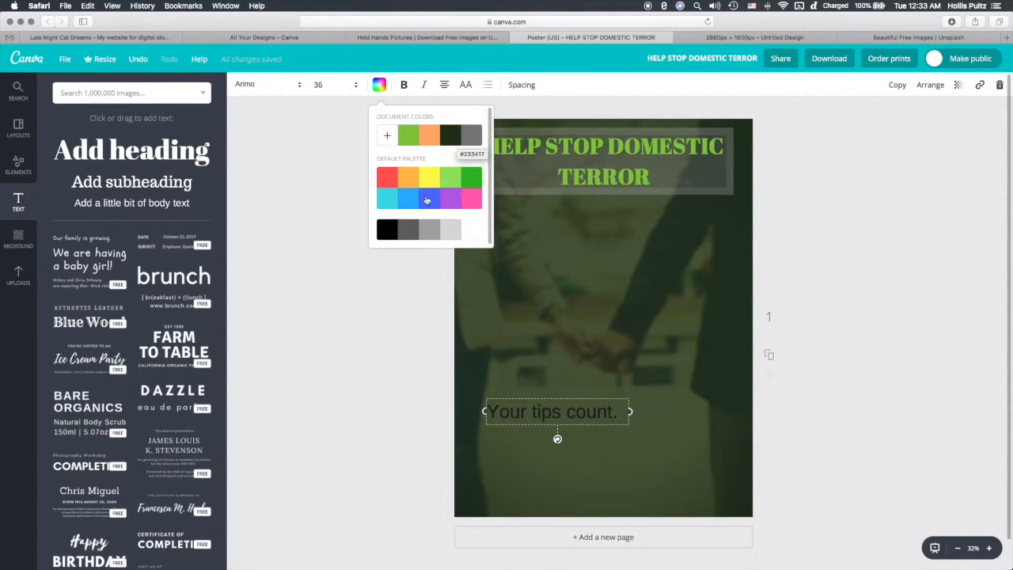
left_click(451, 141)
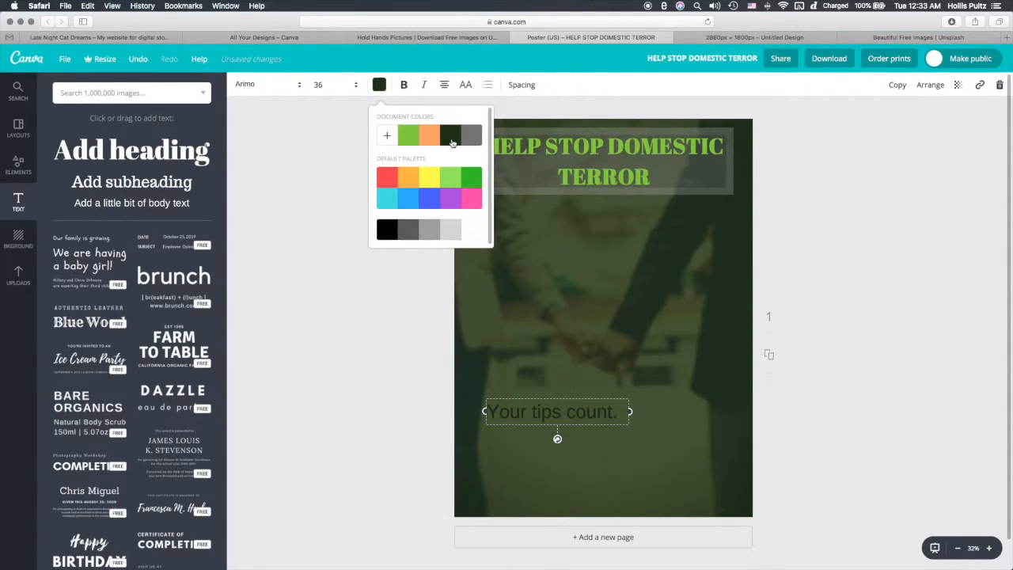
left_click(387, 136)
mouse_move(474, 256)
left_mouse_down()
mouse_move(461, 256)
mouse_move(493, 257)
mouse_move(479, 256)
left_mouse_up()
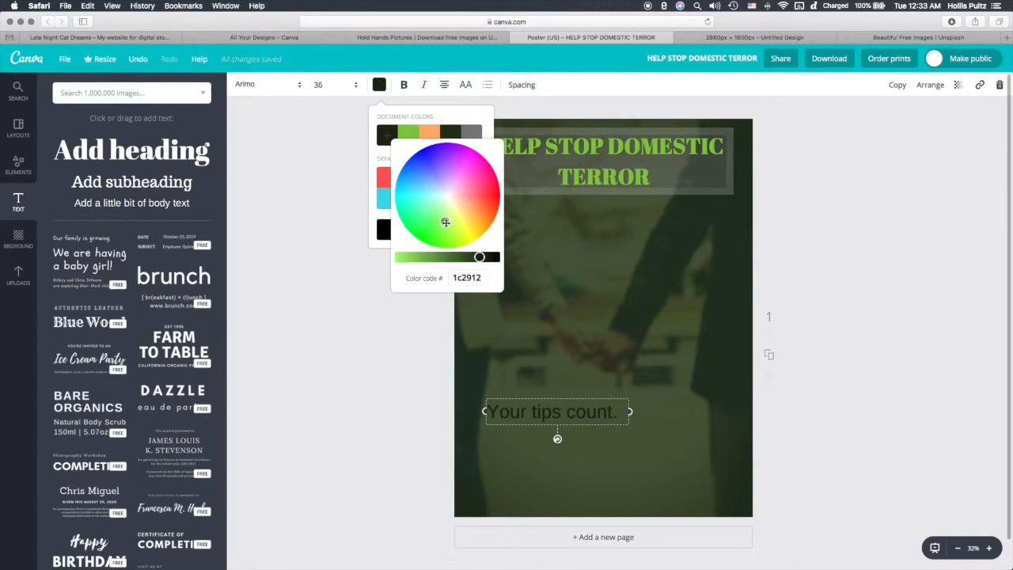
mouse_move(444, 221)
left_mouse_down()
mouse_move(425, 205)
mouse_move(430, 230)
mouse_move(455, 228)
mouse_move(449, 199)
mouse_move(475, 170)
mouse_move(494, 198)
mouse_move(497, 181)
mouse_move(512, 185)
left_mouse_up()
left_click(514, 187)
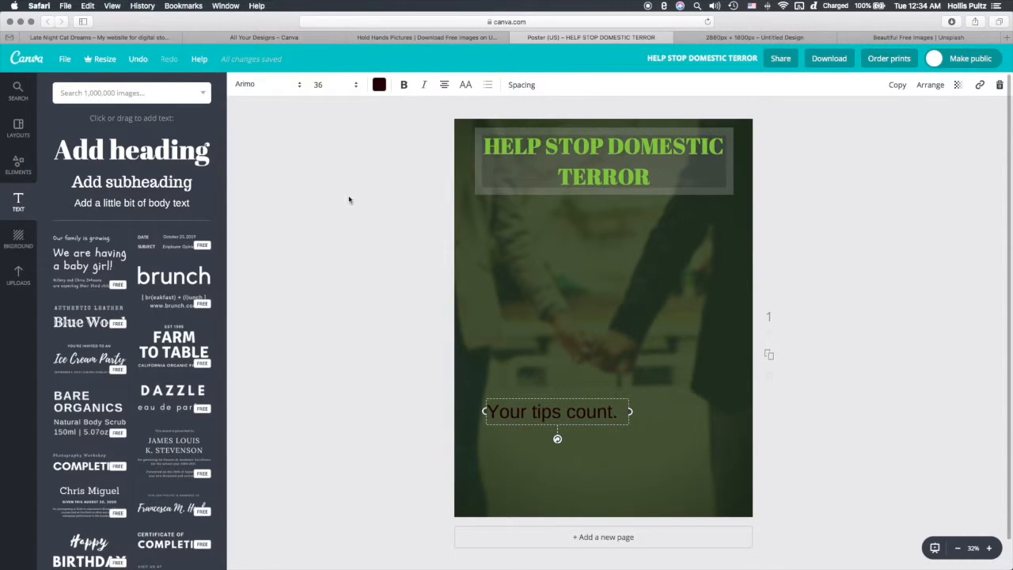
Step: Add a wide second body-text box below "Your tips count." and start its sentence, including the words "you observe any"
left_click_drag(159, 203, 694, 449)
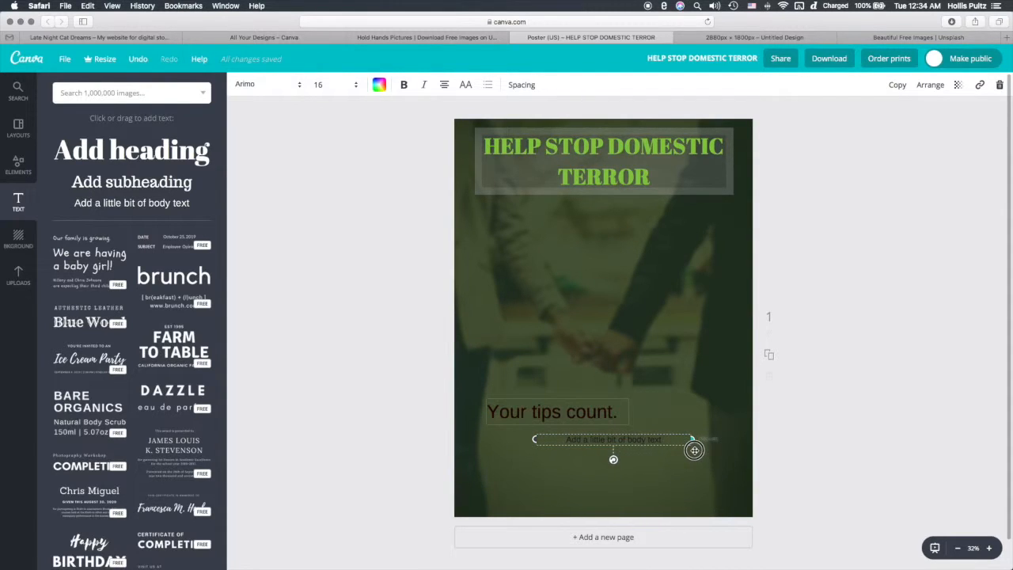
triple_click(633, 439)
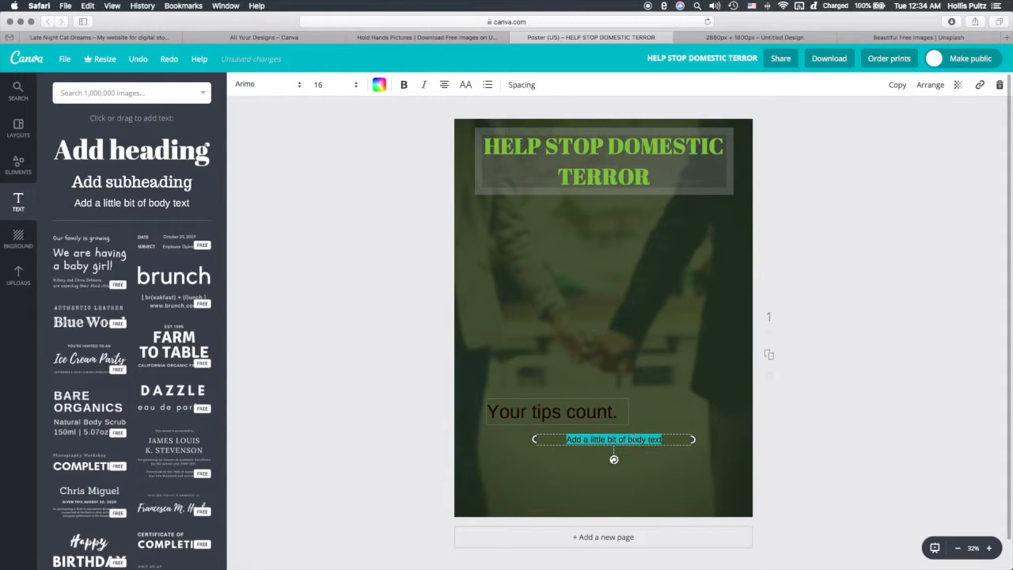
type("N")
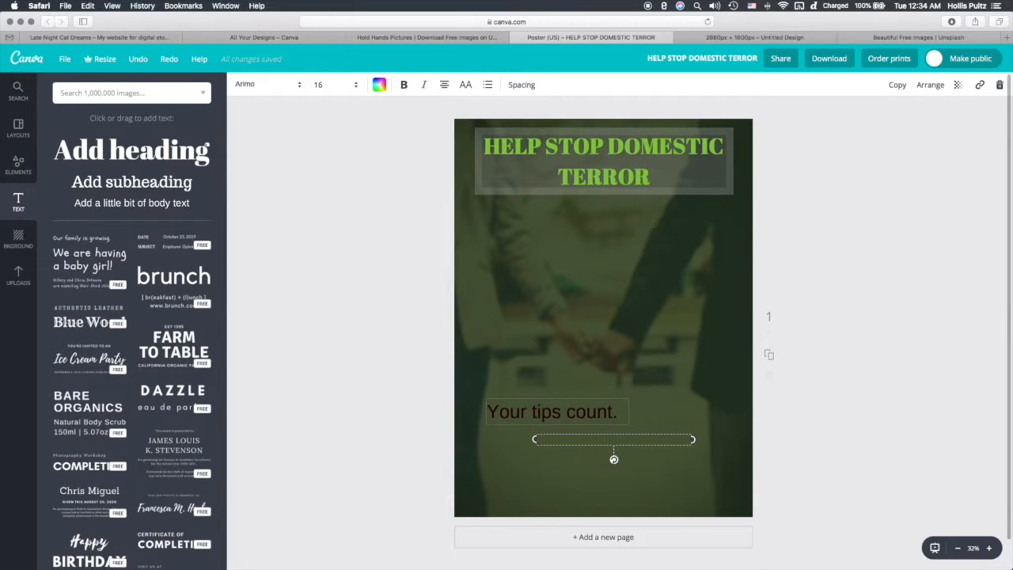
type(" you observe any d")
key("BackSpace")
type("behaivoe")
key("BackSpace")
key("BackSpace")
key("BackSpace")
key("BackSpace")
key("BackSpace")
key("BackSpace")
Step: Search Google in a new browser tab for "crime fighters ad" and look through the results
left_click(1007, 38)
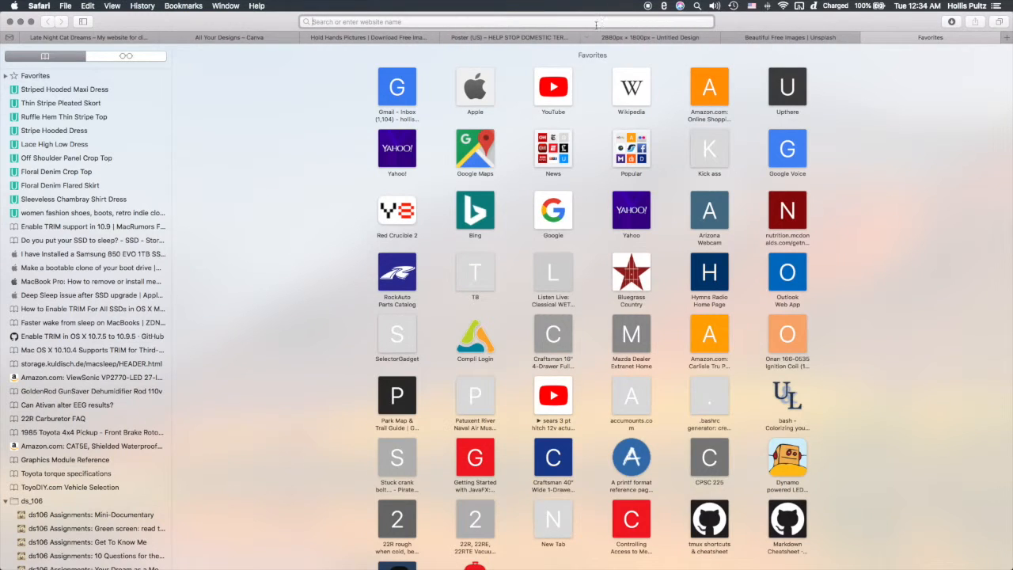
type("cirme")
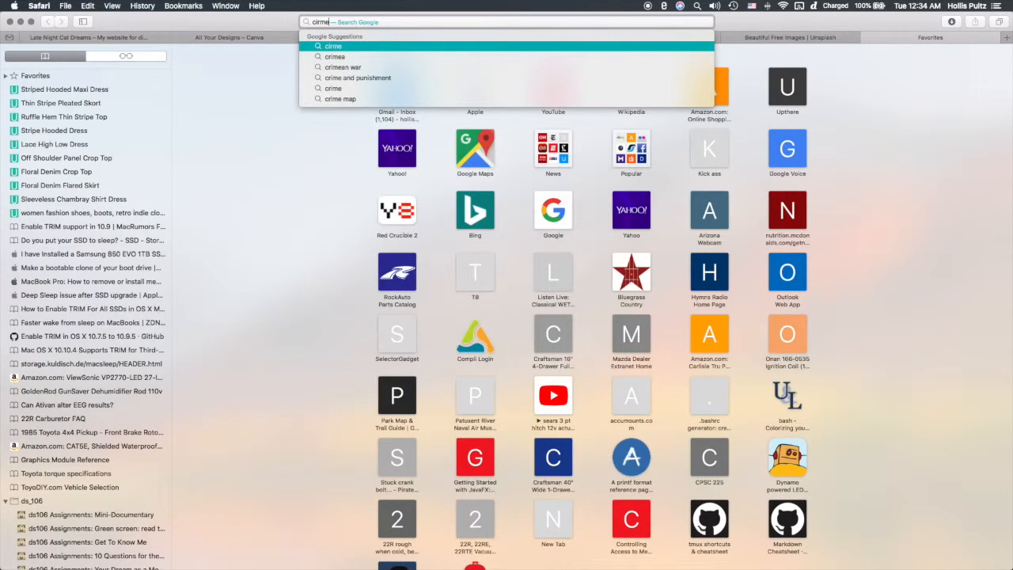
key("BackSpace")
key("BackSpace")
key("BackSpace")
key("BackSpace")
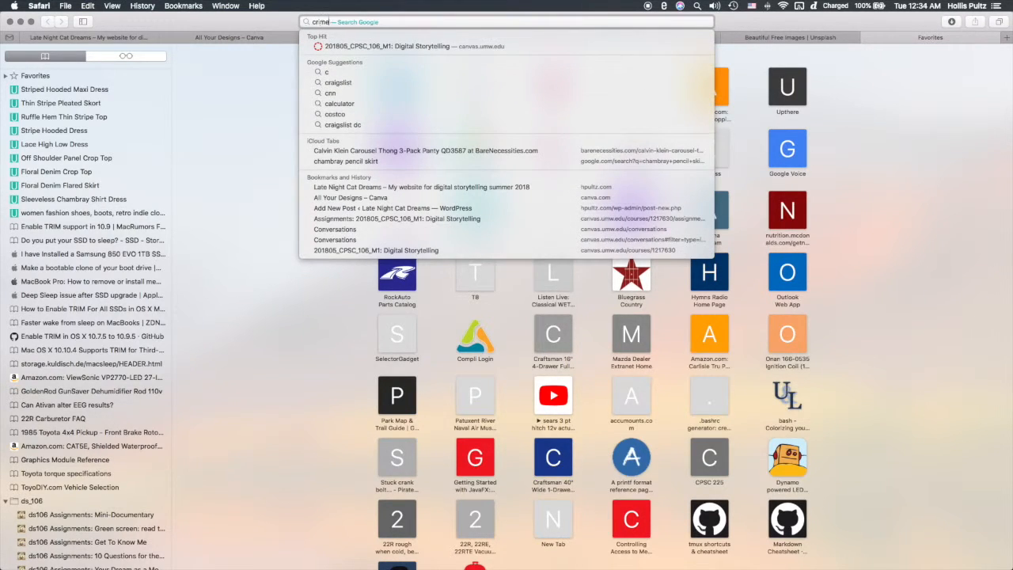
type("rime fighters ad")
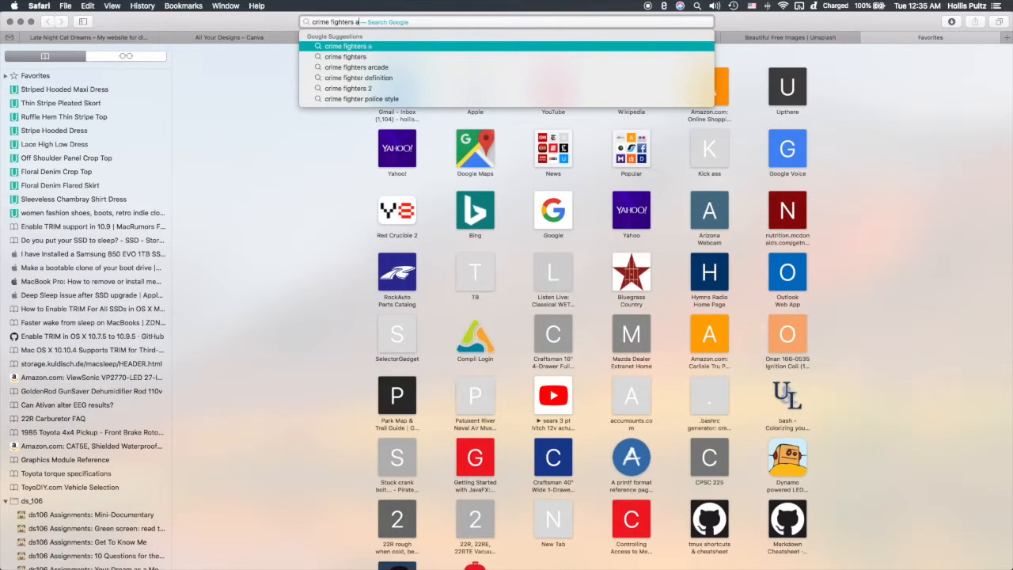
key("Return")
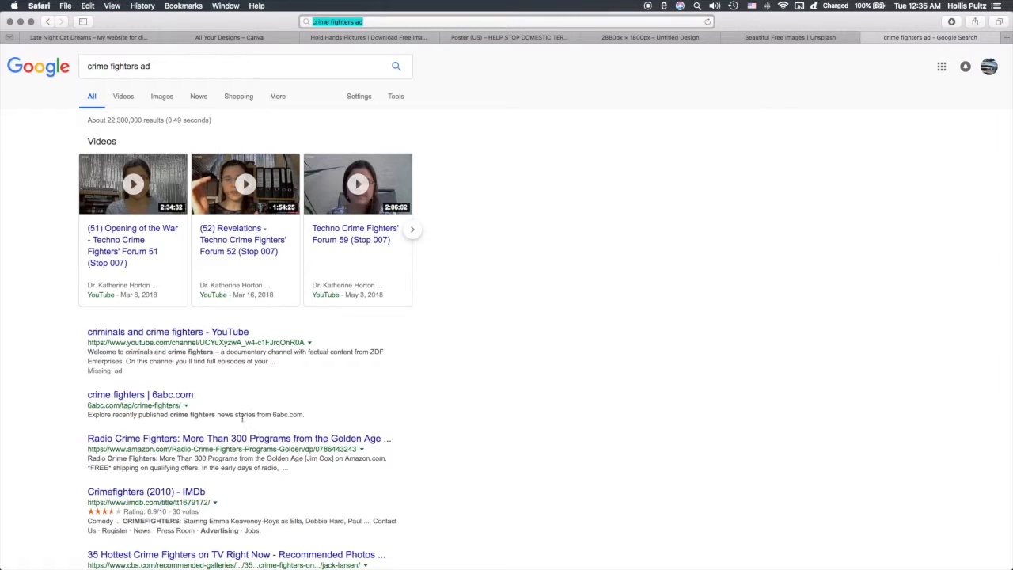
scroll(265, 427, "down", 3)
scroll(265, 427, "down", 2)
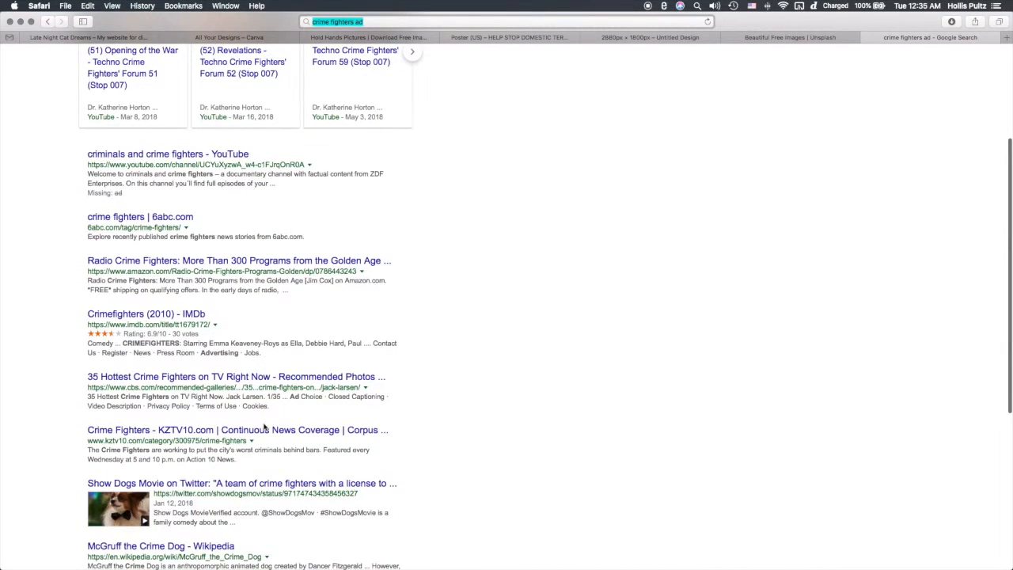
scroll(265, 427, "down", 4)
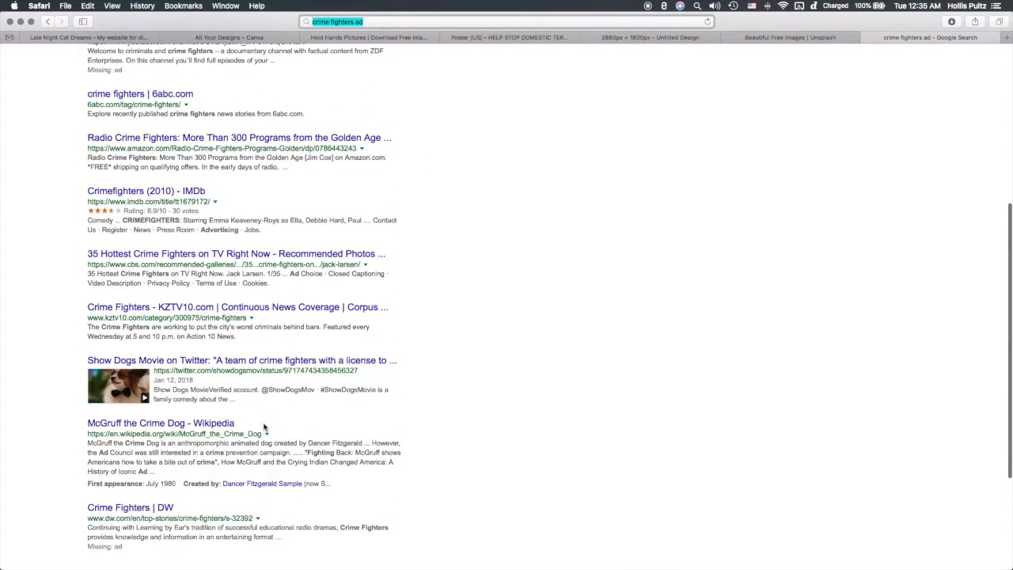
scroll(265, 427, "down", 2)
scroll(266, 428, "up", 11)
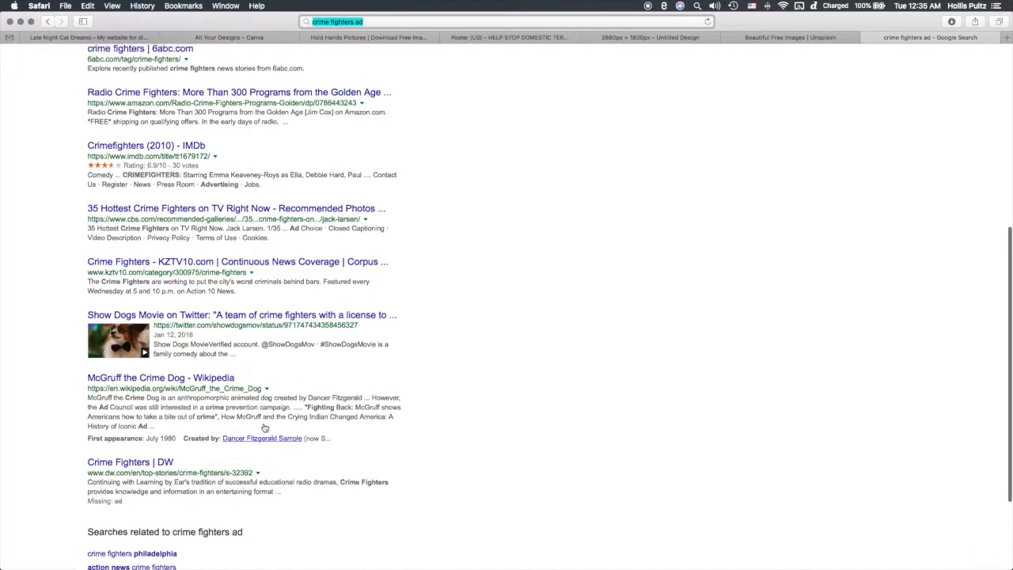
Step: Switch the search to "crime fighters philadelphia", open the 6abc.com crime fighters result and look through its stories for tip-line wording
left_click(189, 60)
left_click_drag(151, 67, 146, 68)
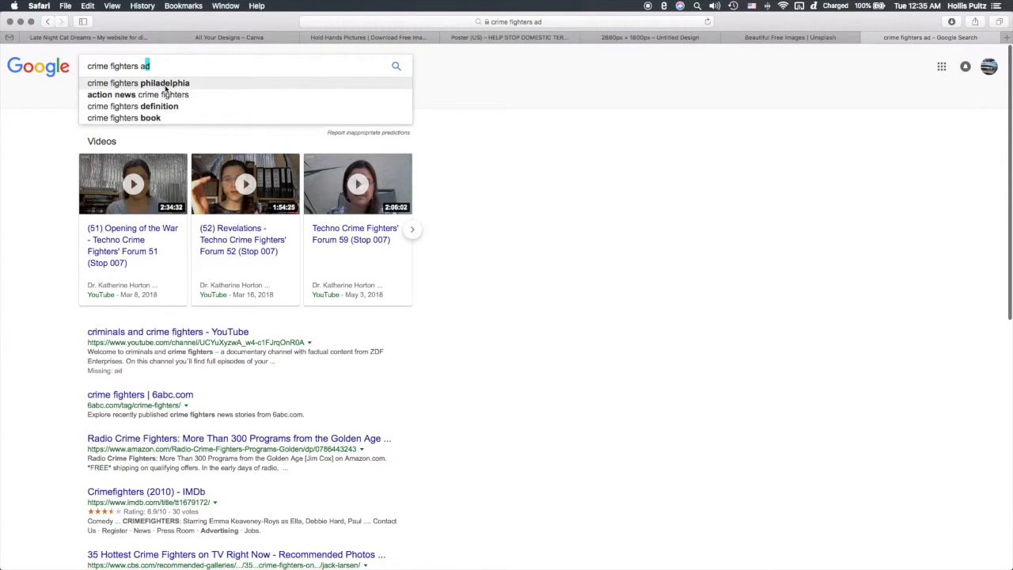
left_click(162, 84)
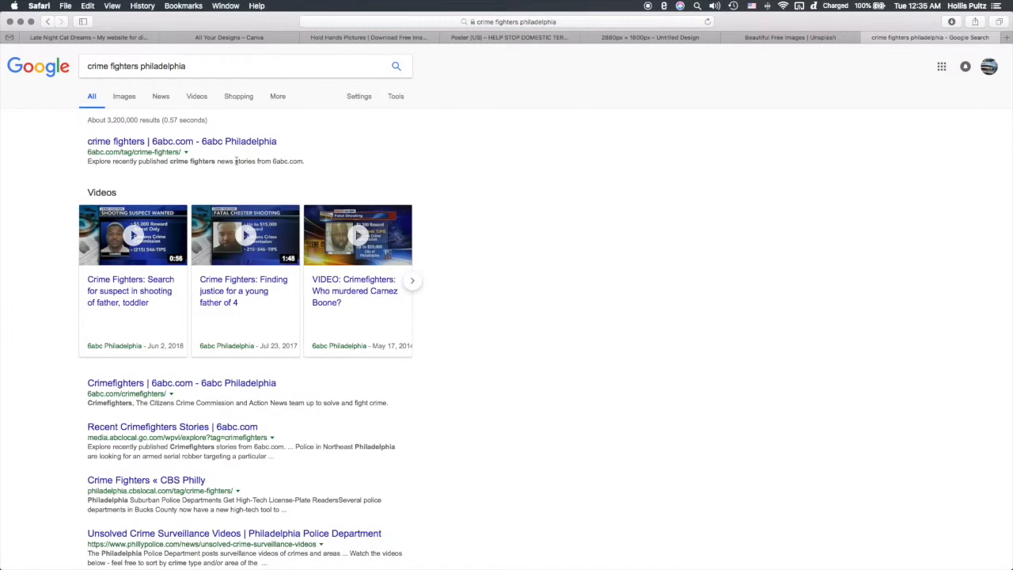
left_click(258, 142)
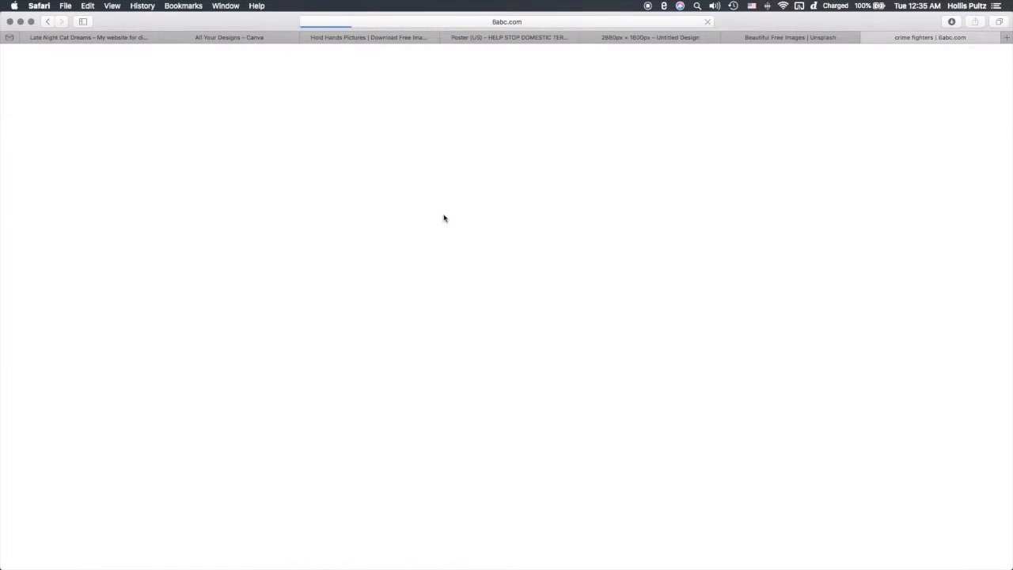
scroll(489, 393, "down", 3)
scroll(489, 393, "down", 5)
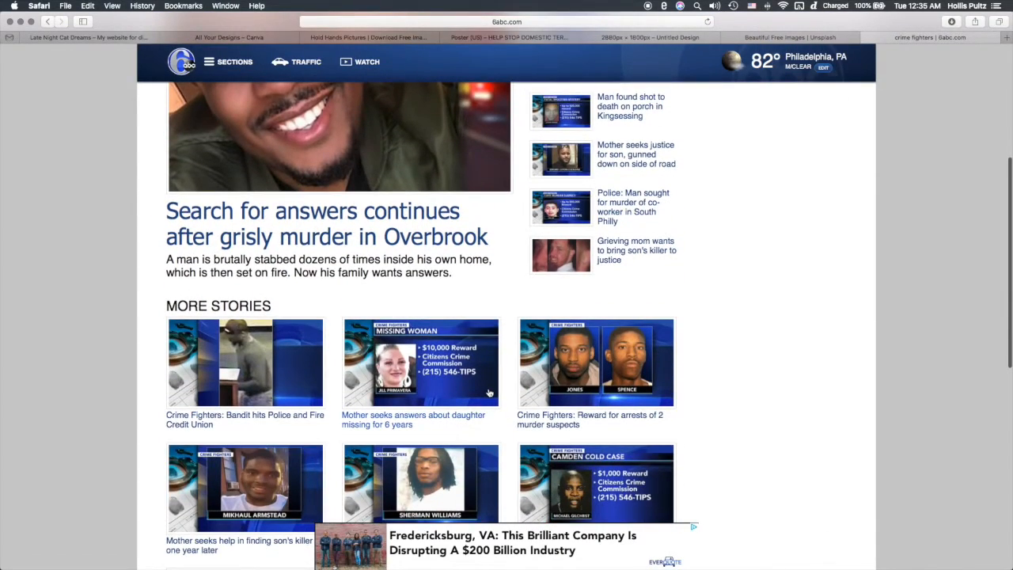
scroll(489, 393, "down", 10)
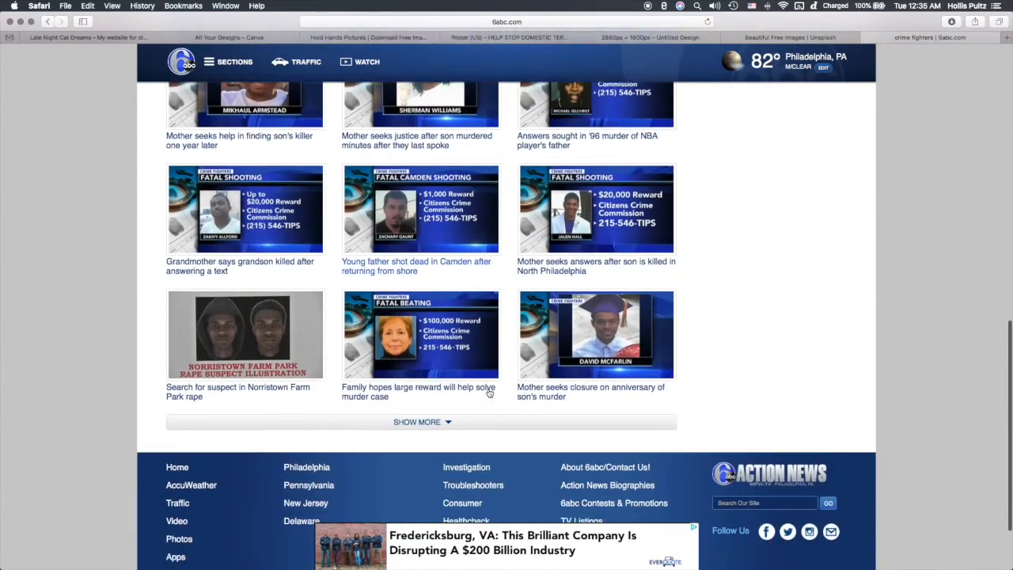
scroll(489, 393, "down", 2)
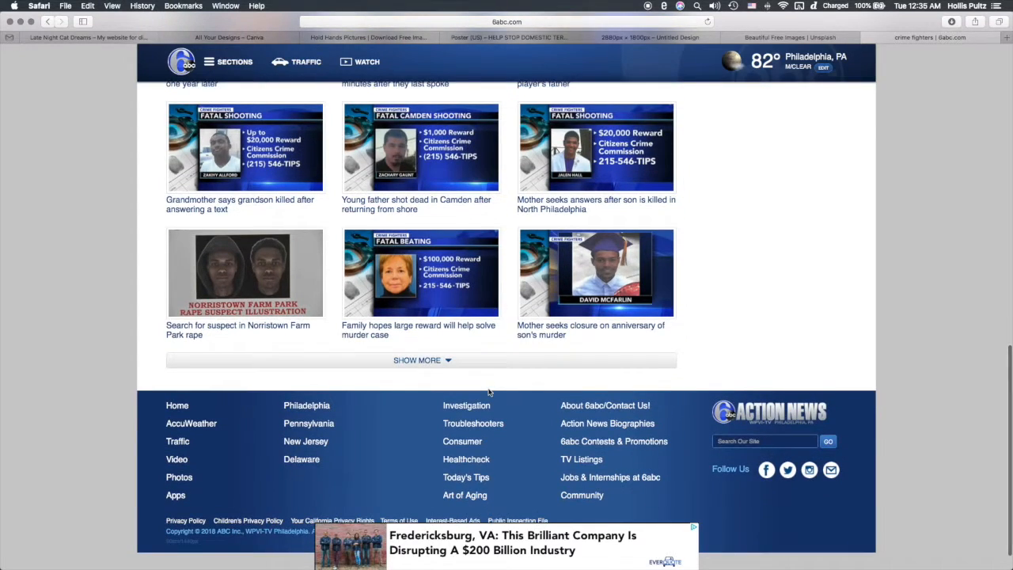
scroll(489, 393, "down", 1)
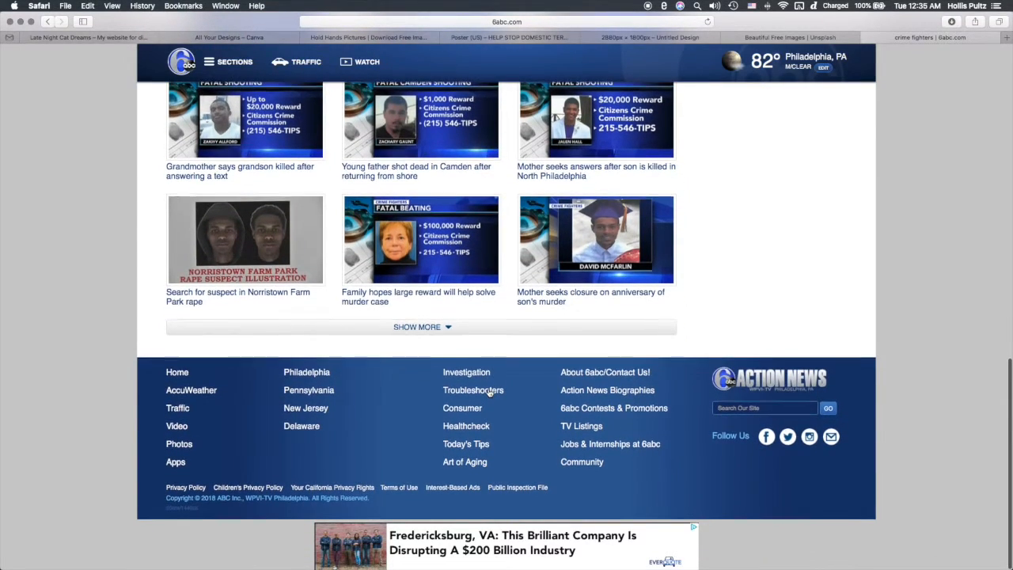
Step: Open the lead Crime Fighters story about the Overbrook murder and examine its reward and tip-line wording near the end
scroll(489, 393, "up", 15)
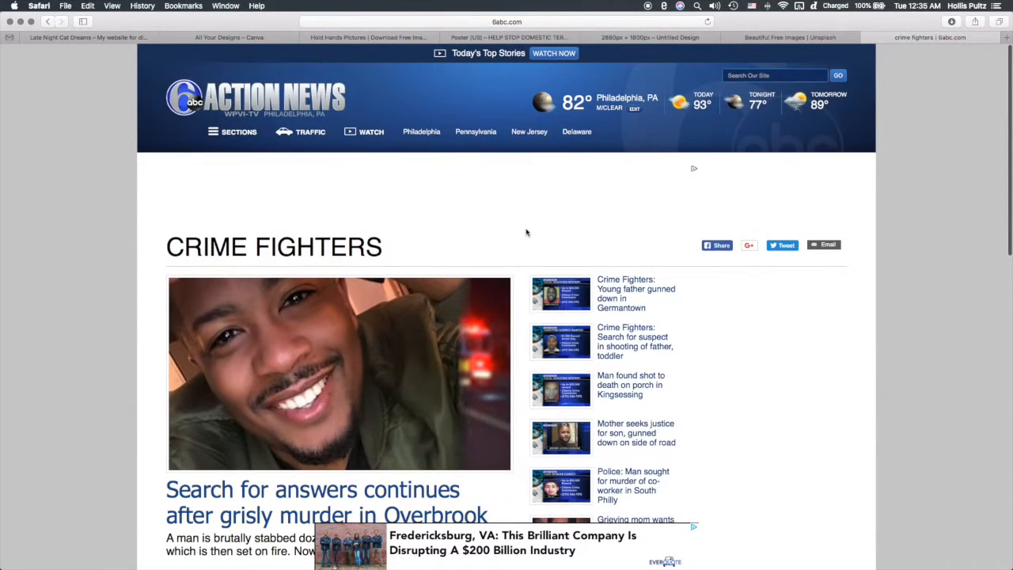
scroll(689, 355, "down", 3)
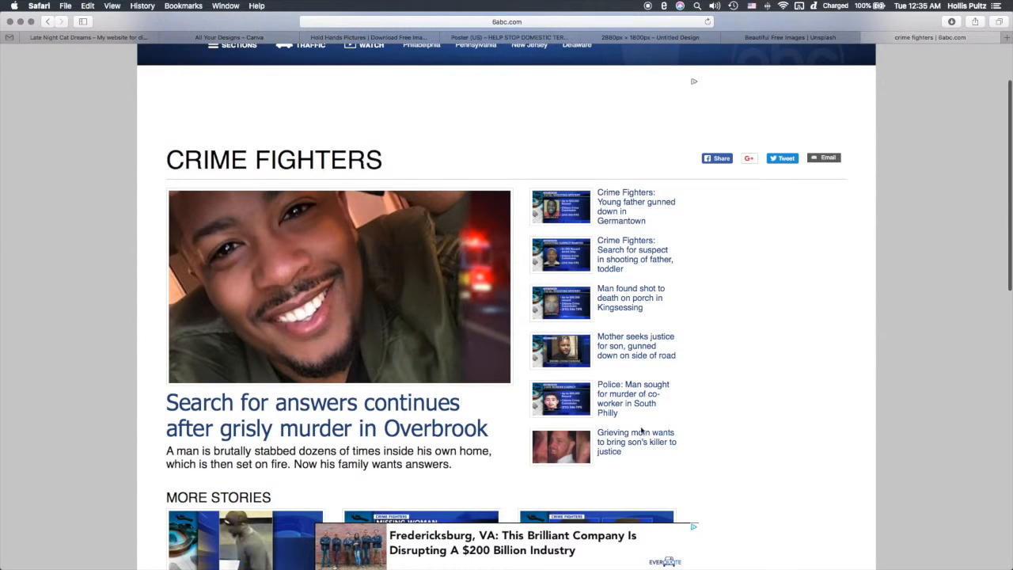
left_click(457, 436)
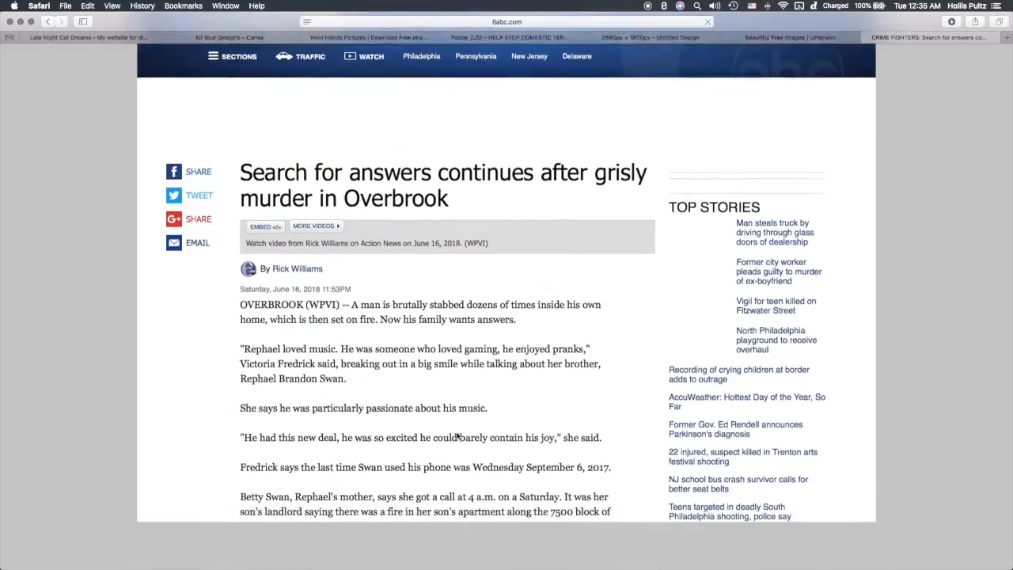
scroll(457, 436, "down", 5)
scroll(458, 436, "down", 15)
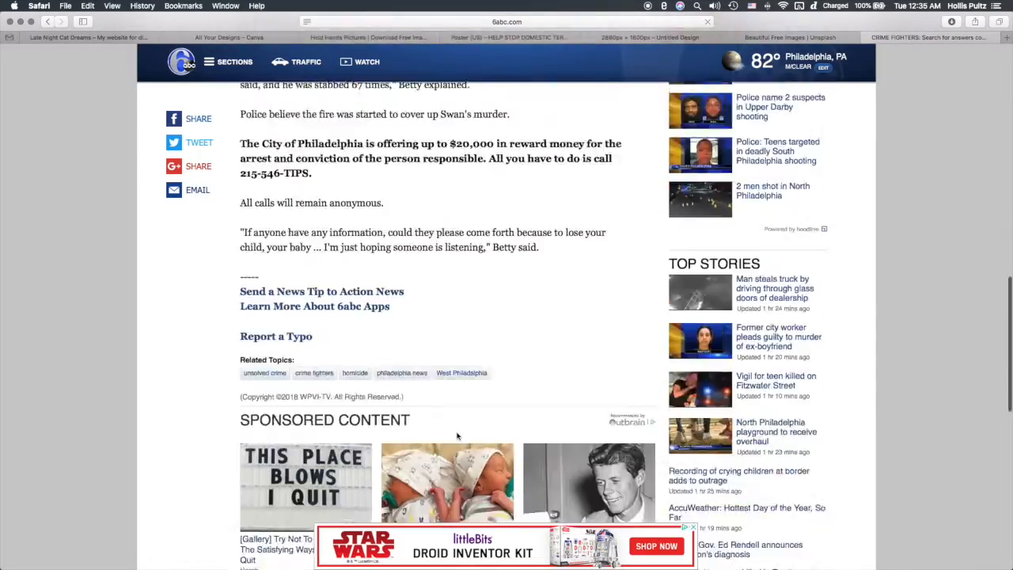
scroll(457, 436, "up", 3)
scroll(457, 436, "up", 1)
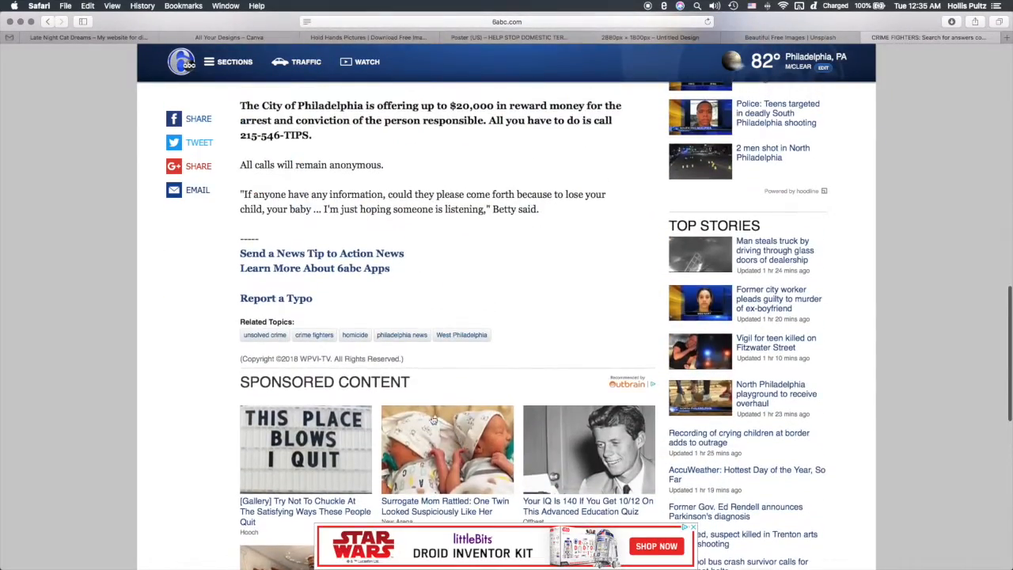
scroll(434, 230, "up", 1)
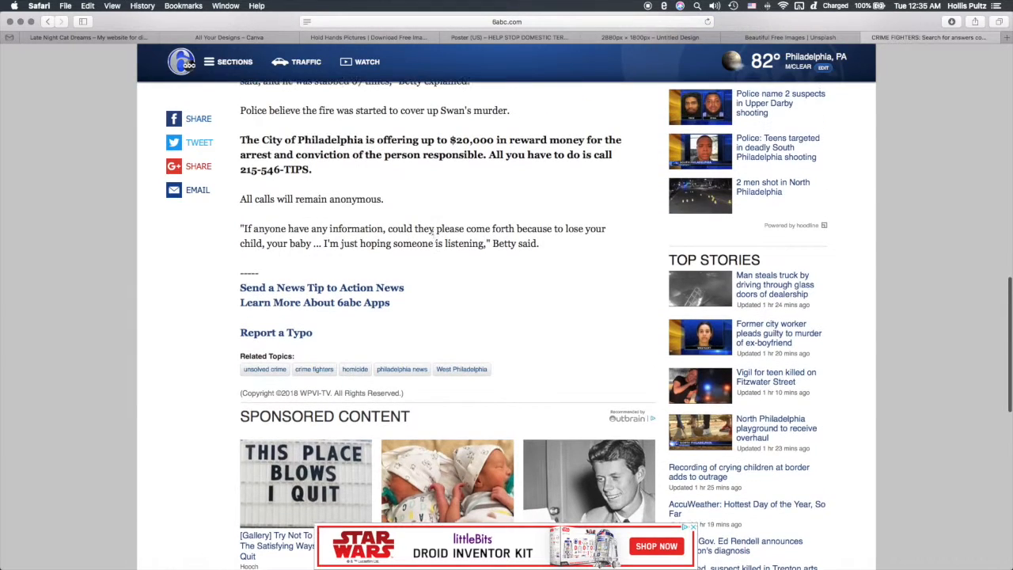
scroll(434, 231, "up", 1)
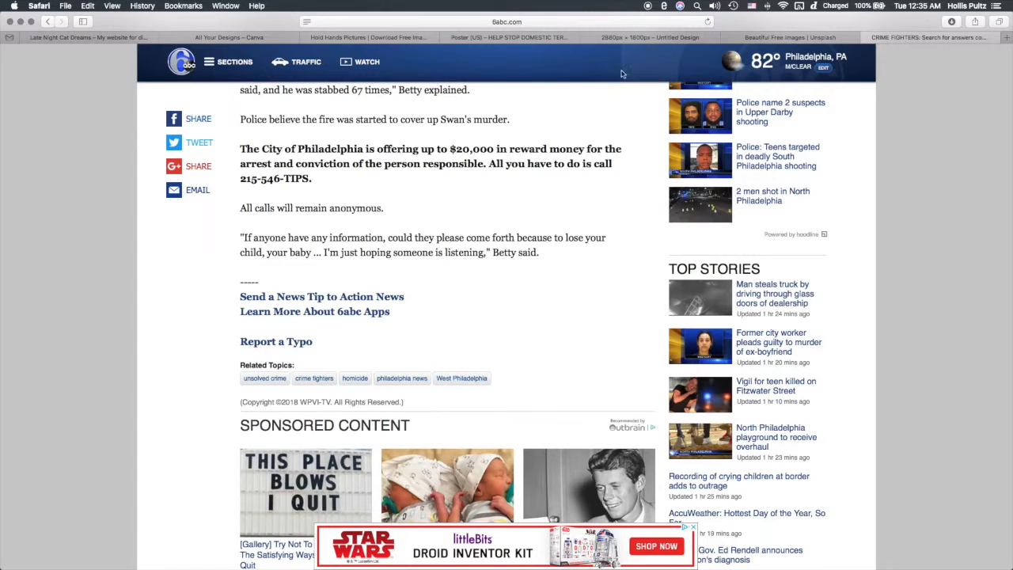
Step: Return to the Canva poster and replace the small text under "Your tips count." with "Any information about suspected ANTISA"
left_click(490, 38)
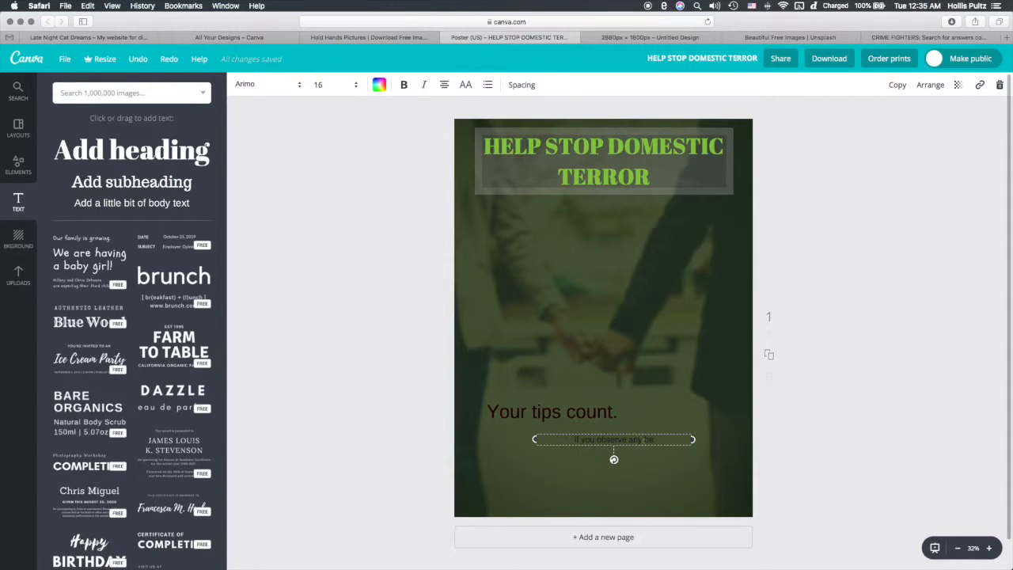
triple_click(663, 440)
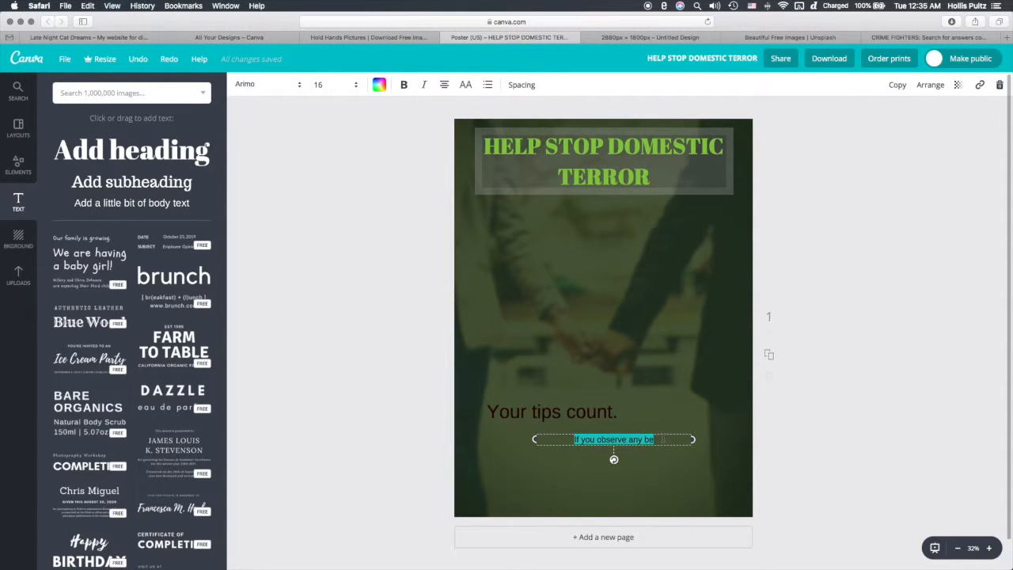
type("Any informa")
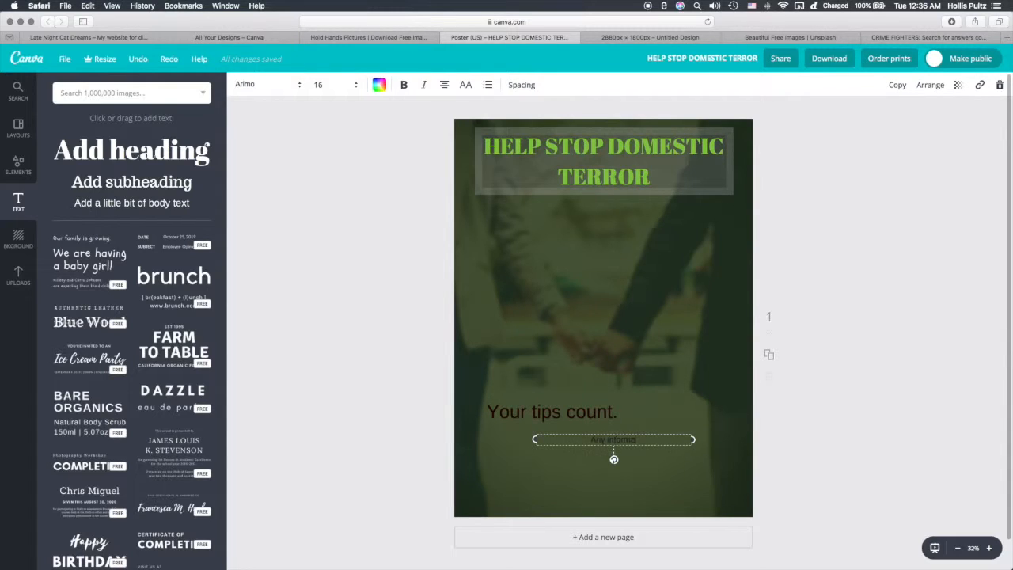
type("tion about")
type(" suspect")
type("ed")
type(" h")
type("NTISE")
type("Activ")
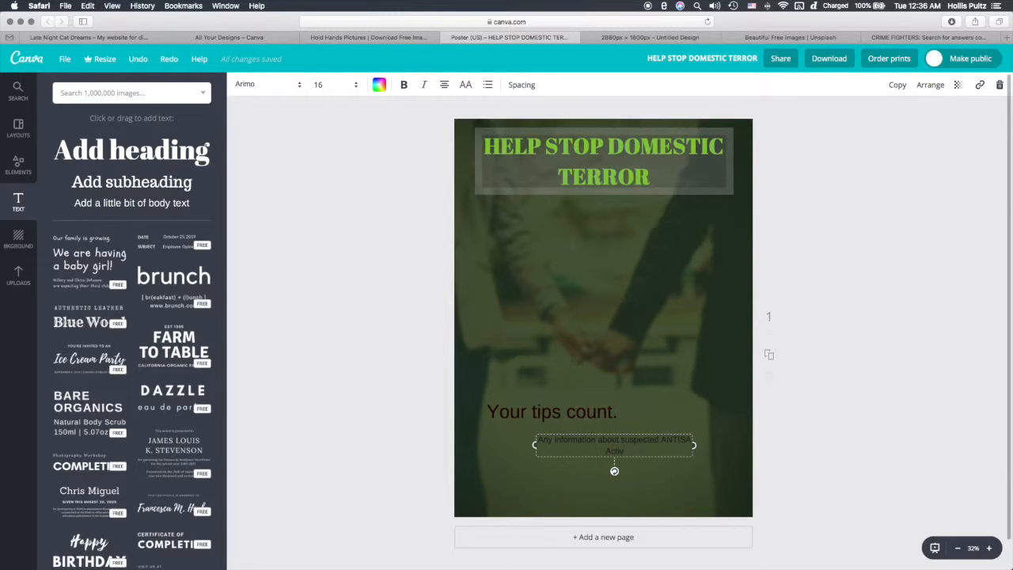
Step: Remove the capitalised "Activ" and continue the sentence with "activities should be directed"
key("BackSpace")
key("BackSpace")
key("BackSpace")
key("BackSpace")
key("BackSpace")
key("BackSpace")
type("activities should be directed ")
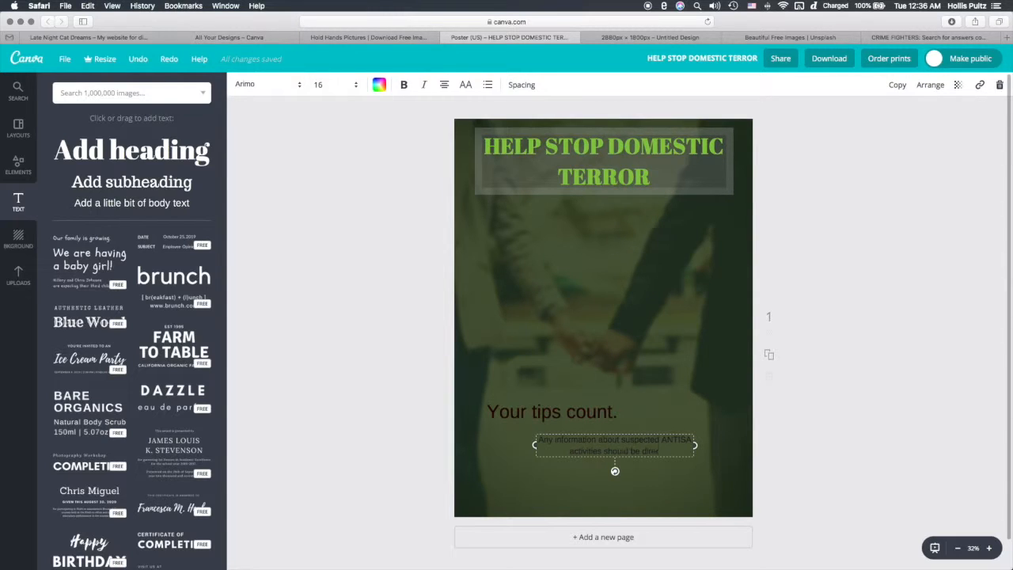
Step: Finish the sentence with "to the FBI immediately." and begin the next one with "Use hotline"
type("to the FBI")
key("BackSpace")
key("BackSpace")
type("BI")
type(" immedi")
type("ate")
type("ly. Use")
type(" th")
type("tline.")
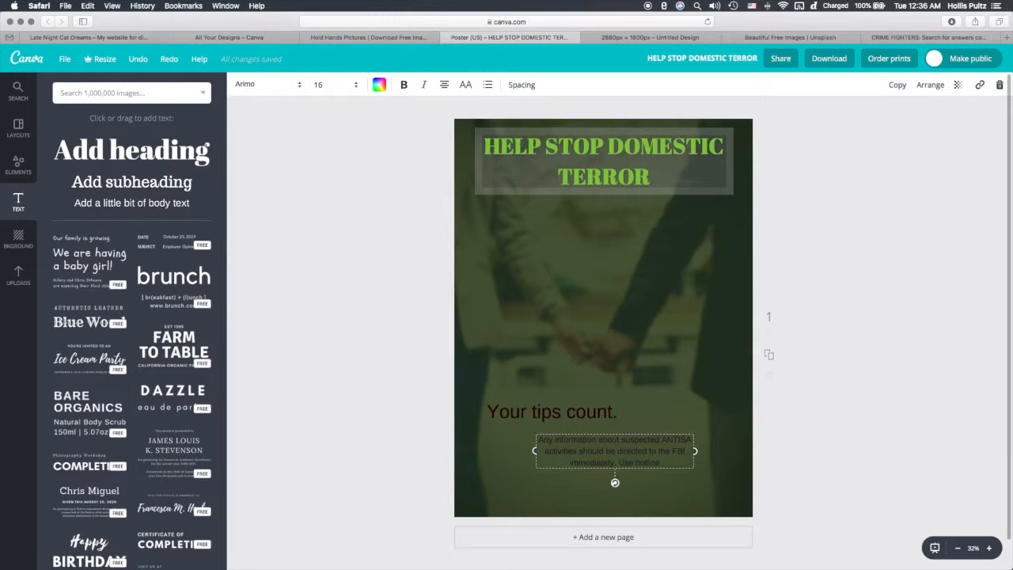
Step: Complete the tip-line text with the hotline number, with its area code in parentheses
type("555")
type("ANTISA")
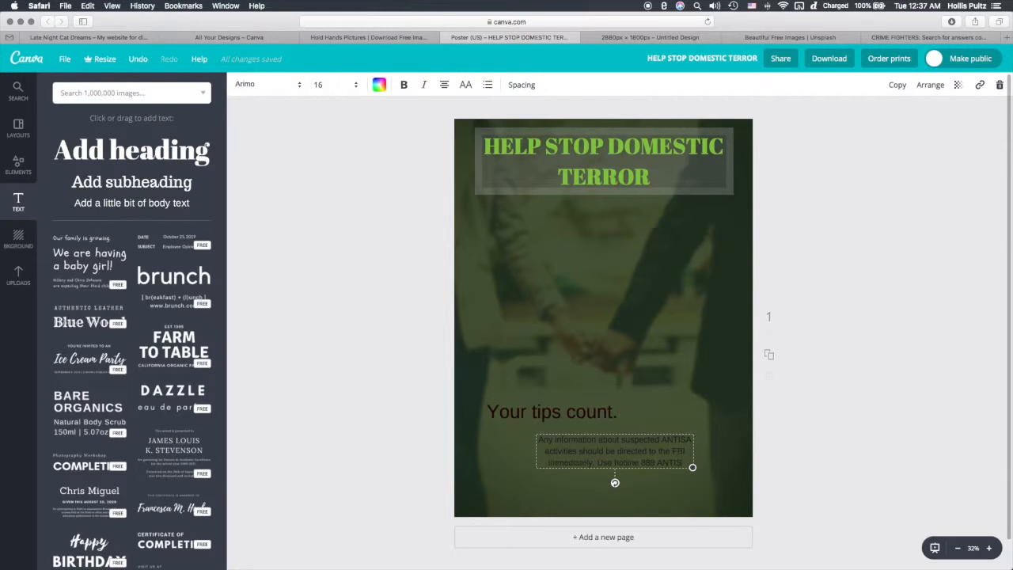
type(".")
type("-")
type(")")
key("Delete")
Step: Centre the tip-line text horizontally near the poster's lower edge and shift "Your tips count." slightly down and right above it
left_click_drag(668, 441, 663, 461)
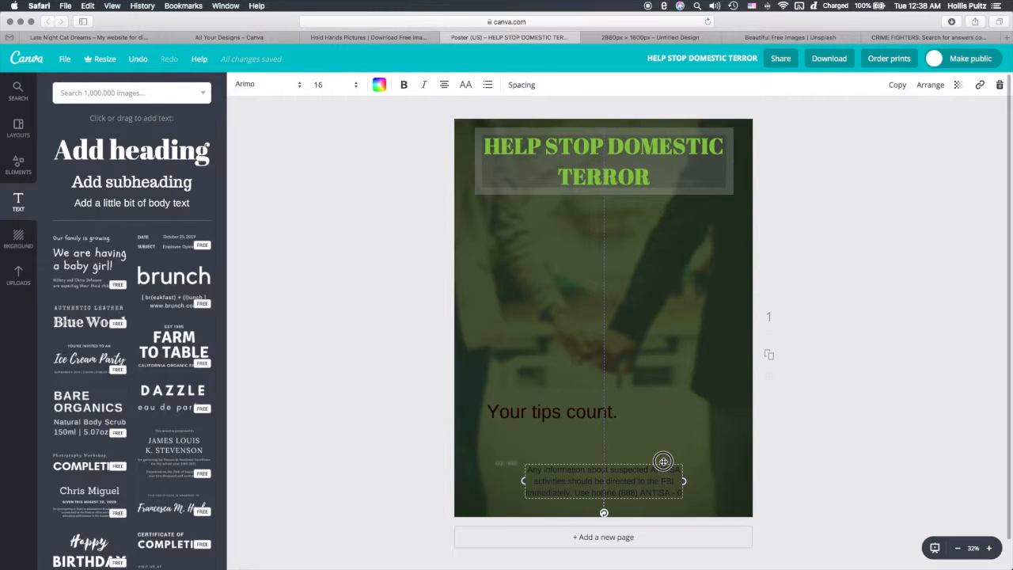
left_click_drag(663, 462, 663, 463)
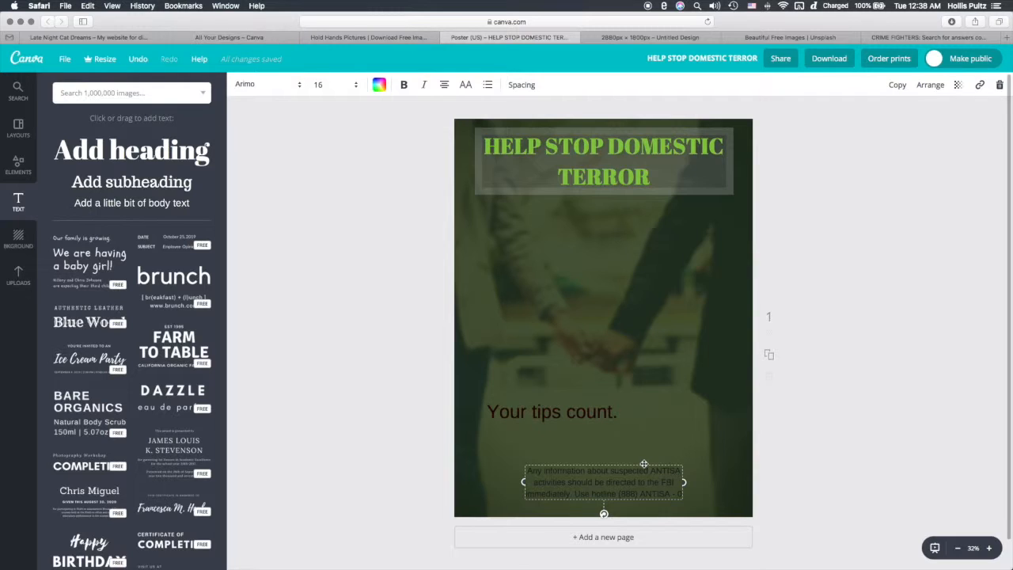
left_click_drag(588, 406, 622, 398)
mouse_move(629, 470)
left_mouse_down()
mouse_move(629, 447)
mouse_move(629, 456)
left_mouse_up()
left_click_drag(604, 409, 604, 416)
left_click_drag(609, 462, 613, 462)
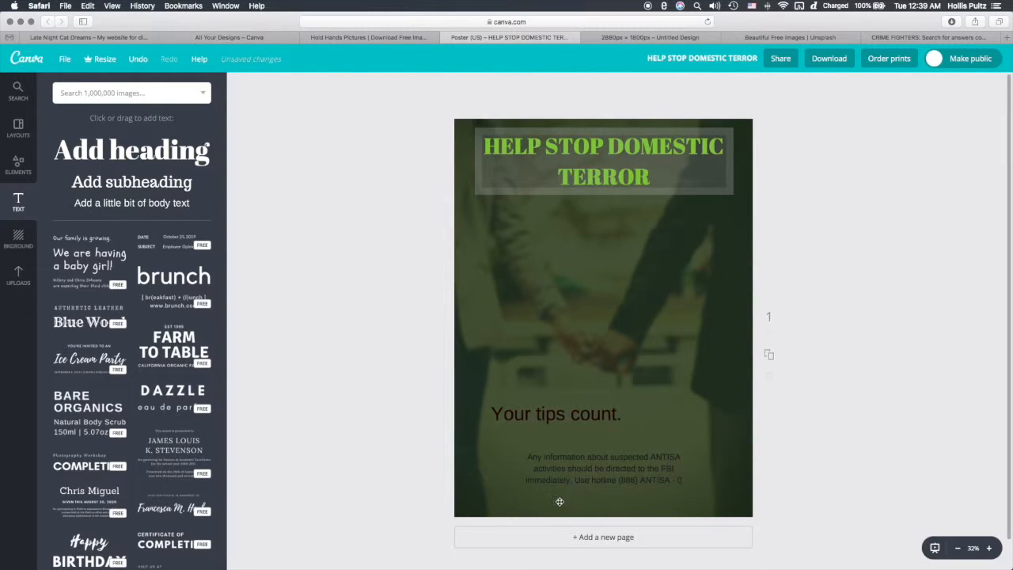
left_click_drag(581, 420, 579, 420)
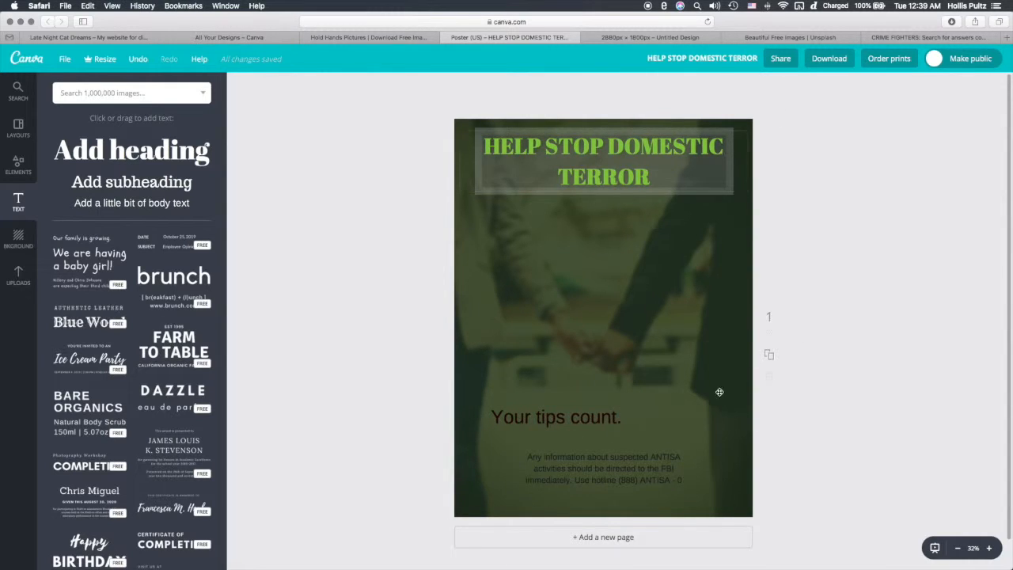
Step: Recolour the tip-line text with the very dark red document colour
left_click(644, 454)
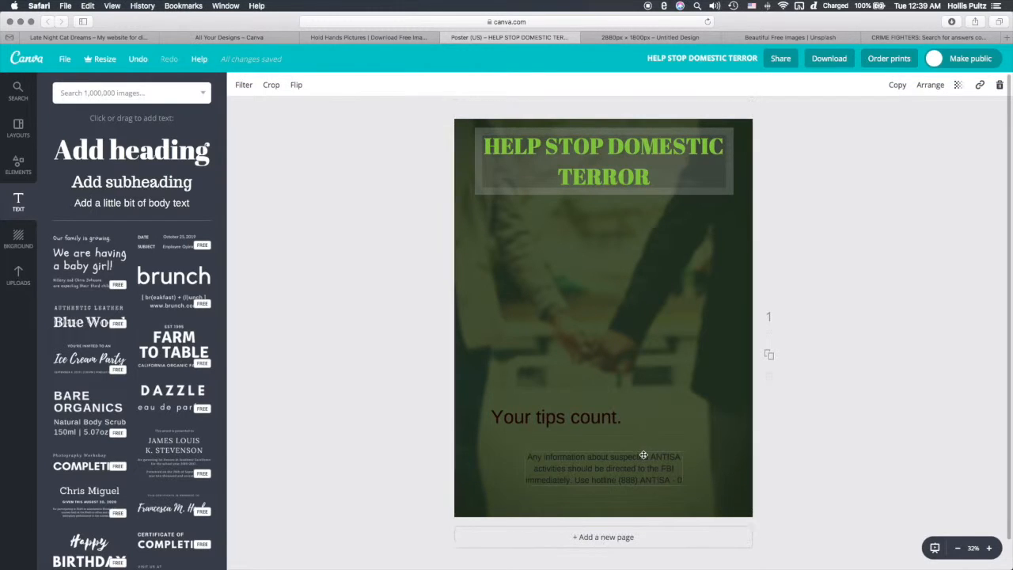
left_click(380, 86)
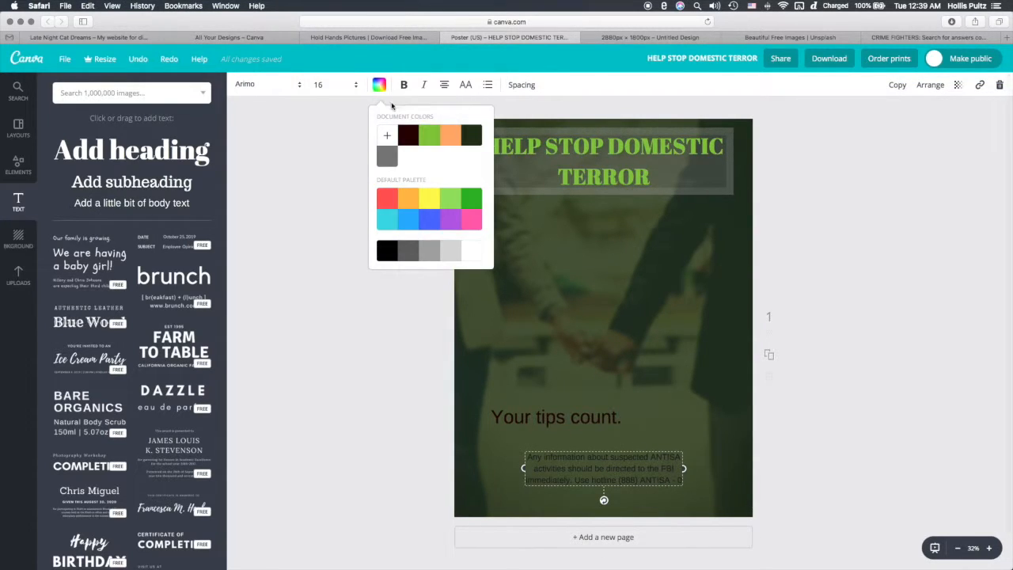
left_click(410, 135)
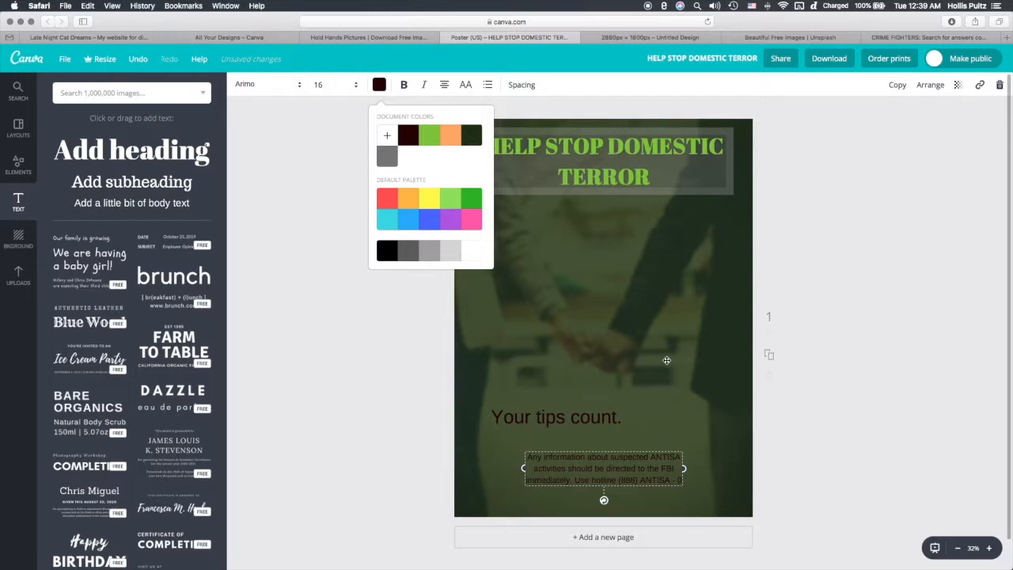
Step: Try the default palette's greys, white and black on the tip-line text
left_click(457, 251)
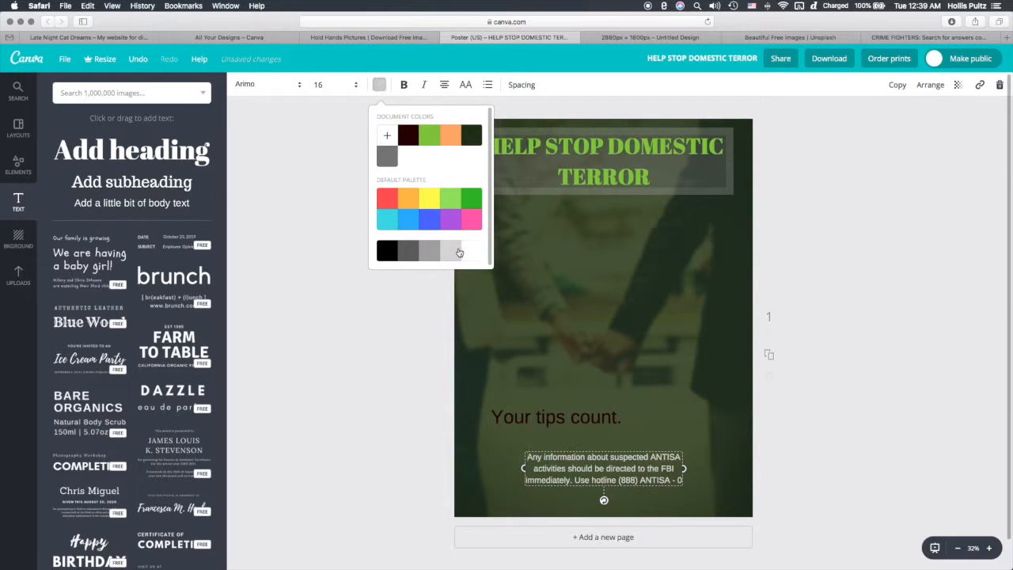
left_click(474, 252)
left_click(425, 255)
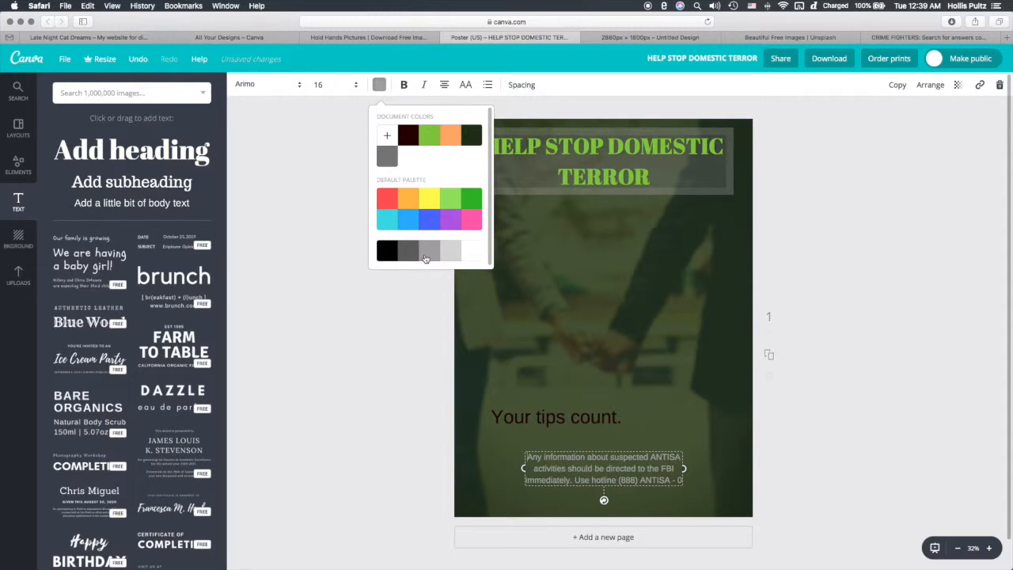
left_click(413, 253)
left_click(431, 253)
left_click(451, 253)
left_click(388, 255)
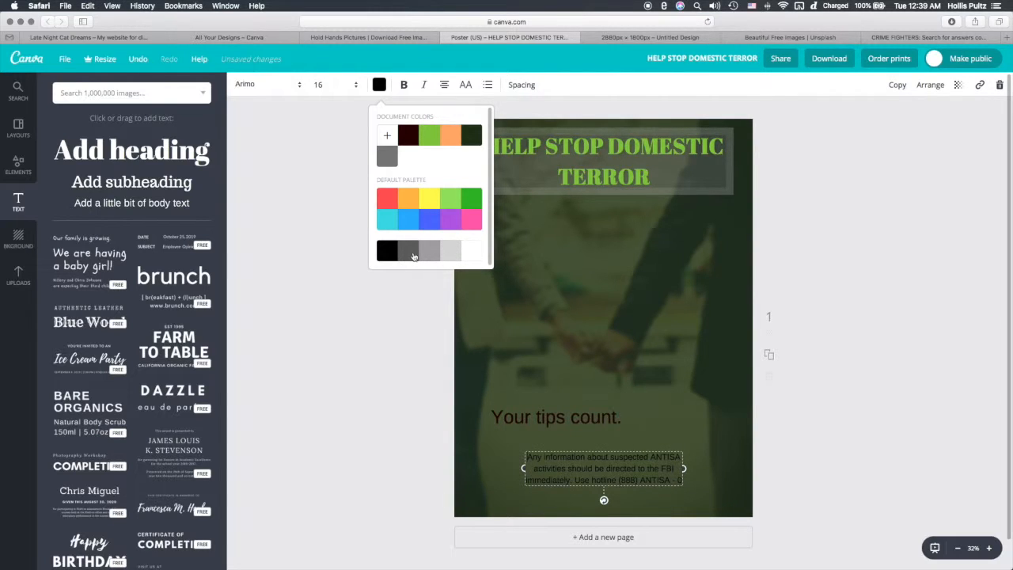
left_click(413, 253)
left_click(426, 254)
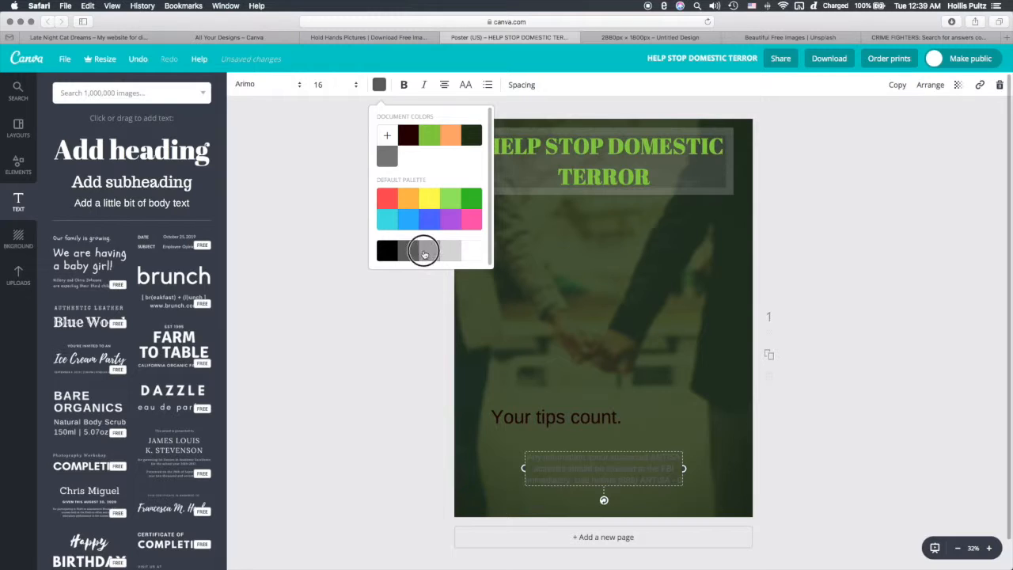
Step: Return the tip-line text to the very dark red document colour and deselect it
left_click(409, 140)
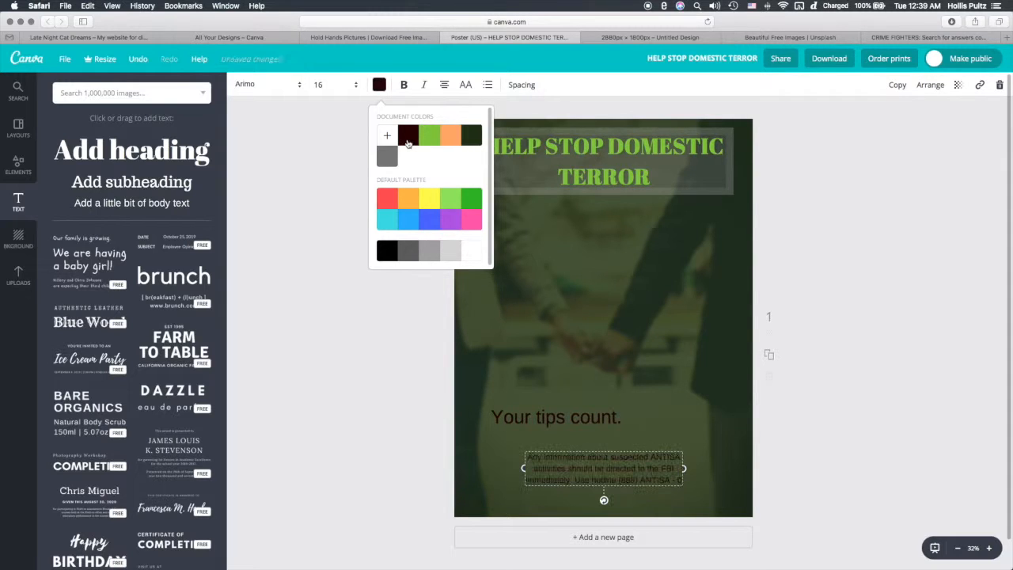
left_click(869, 407)
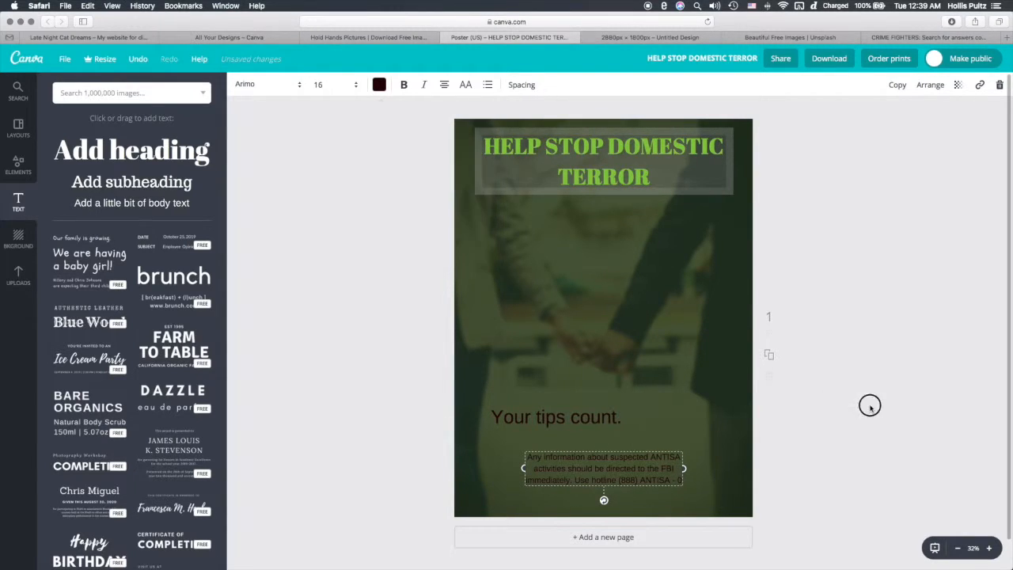
left_click(847, 457)
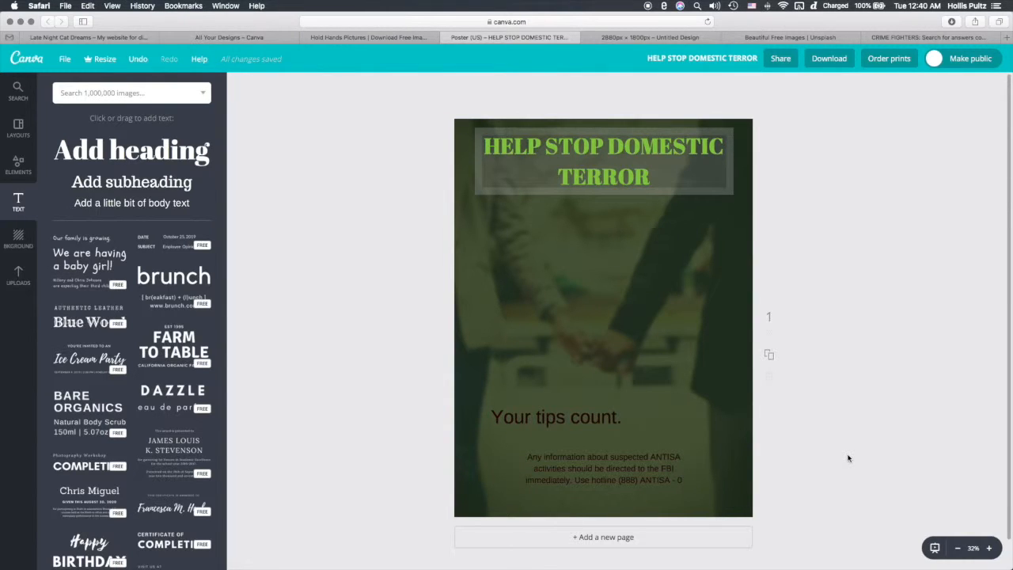
Step: Save the poster, download it as PDF - Print without crop marks and bleed, and dismiss the download notice
left_click(60, 64)
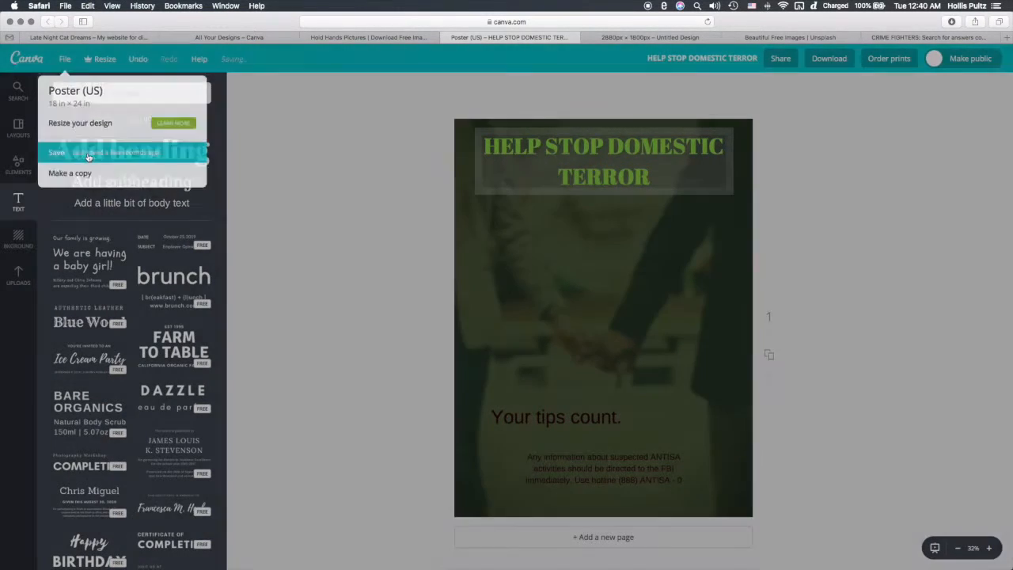
left_click(85, 151)
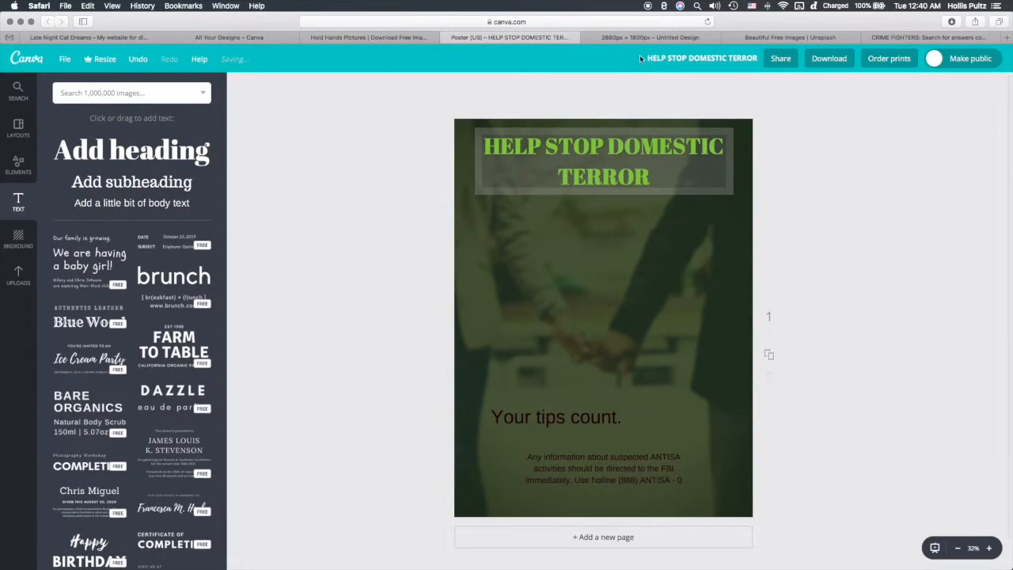
left_click(829, 58)
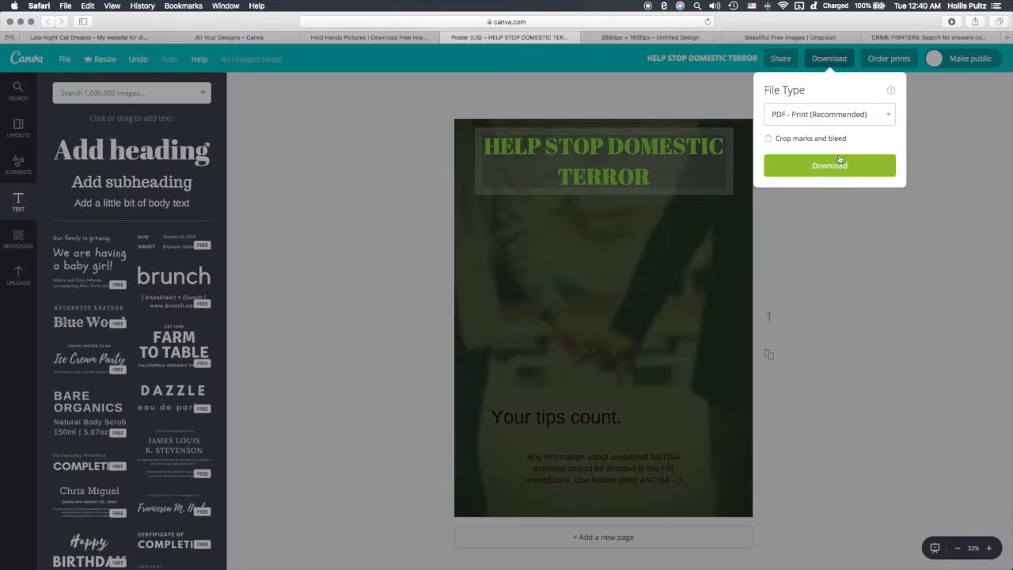
left_click(862, 169)
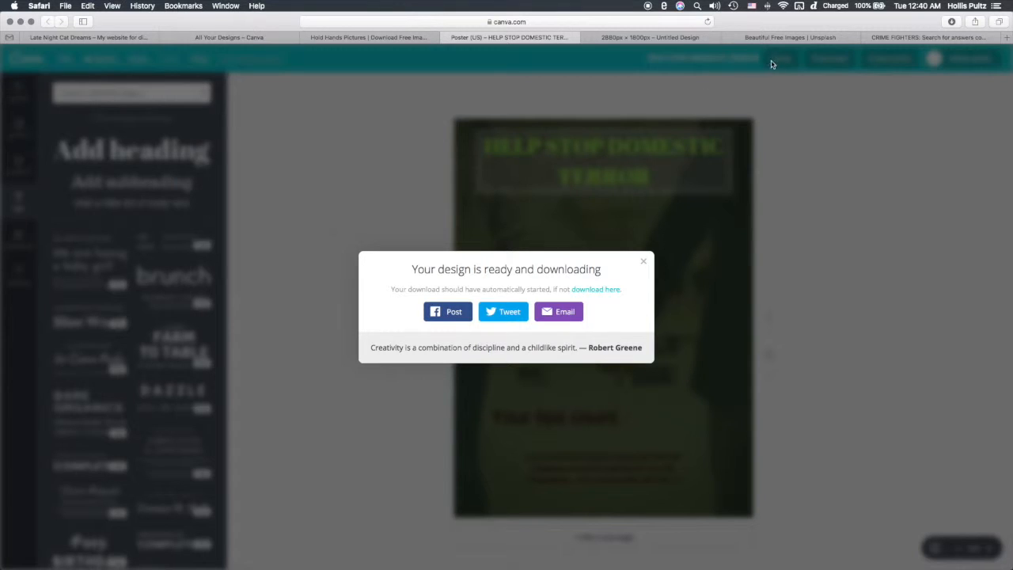
left_click(644, 265)
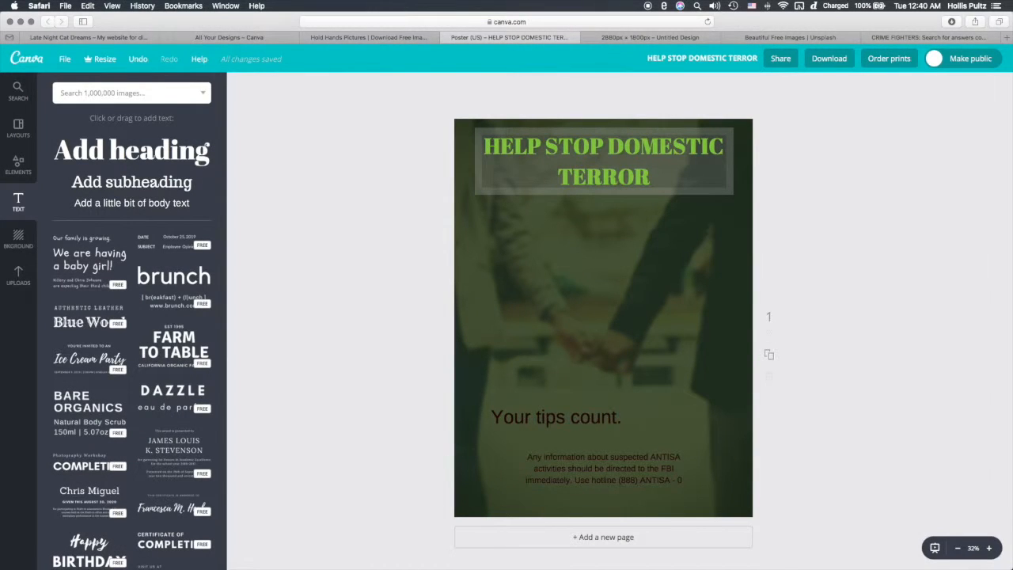
Step: Switch to the untitled 2880 × 1800 px design and bring the Noun Project search tab in beside the Unsplash tab
left_click(661, 38)
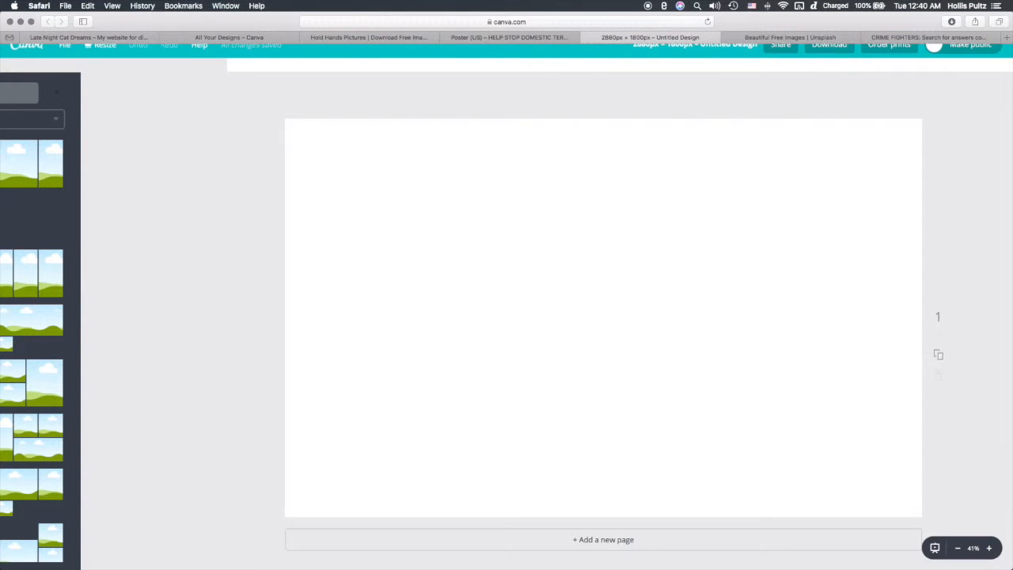
left_click_drag(729, 4, 939, 41)
left_click_drag(898, 46, 816, 39)
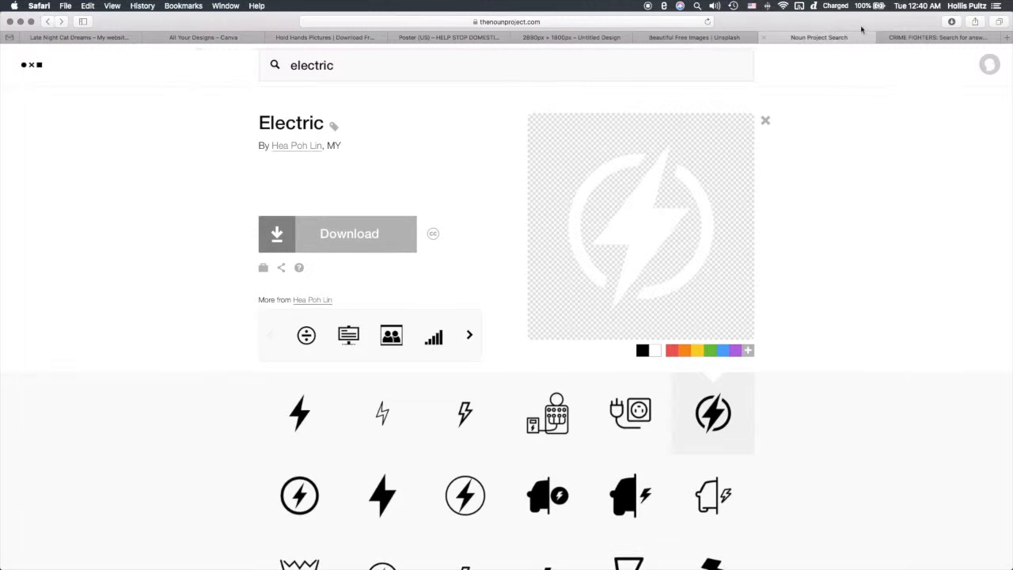
Step: Close the CRIME FIGHTERS search tab and return to the untitled 2880 × 1800 px Canva design
left_click(920, 37)
left_click(886, 38)
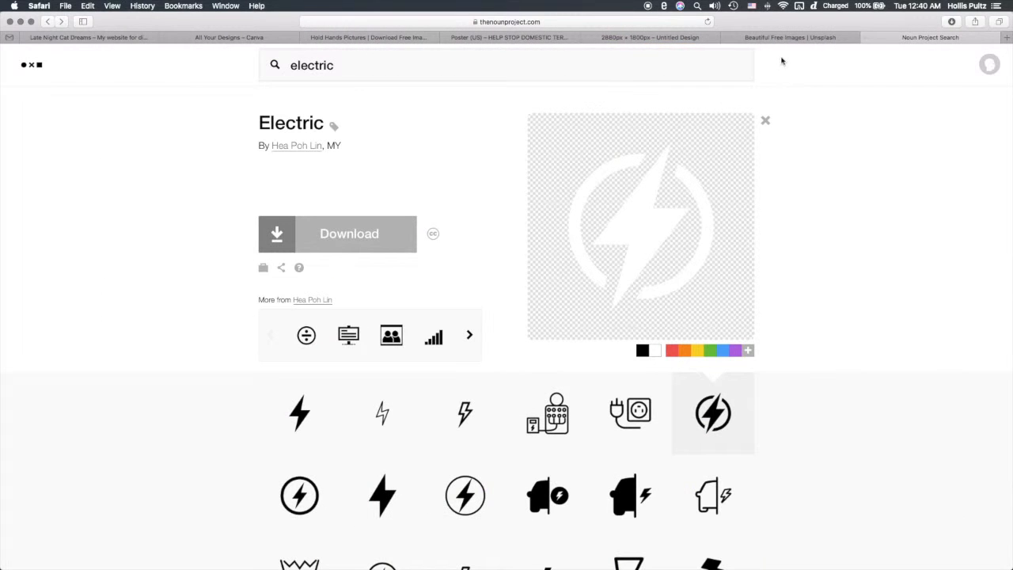
left_click(792, 41)
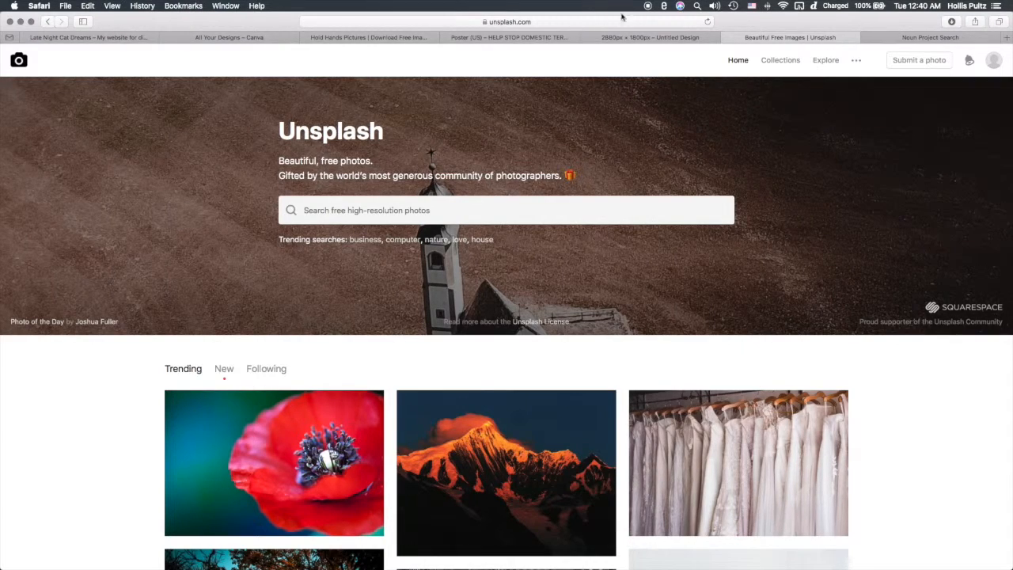
left_click(385, 39)
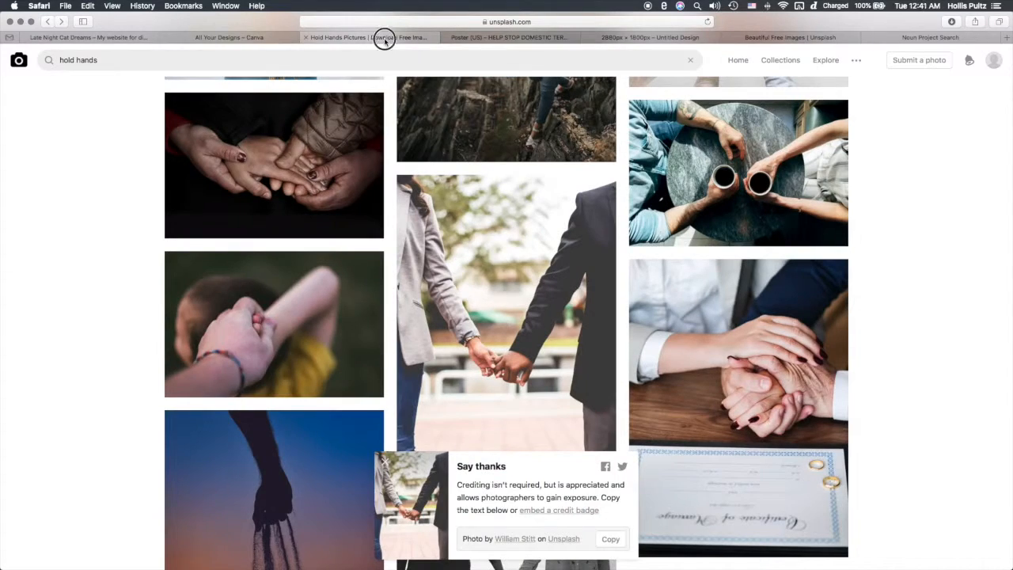
left_click(495, 37)
left_click(666, 38)
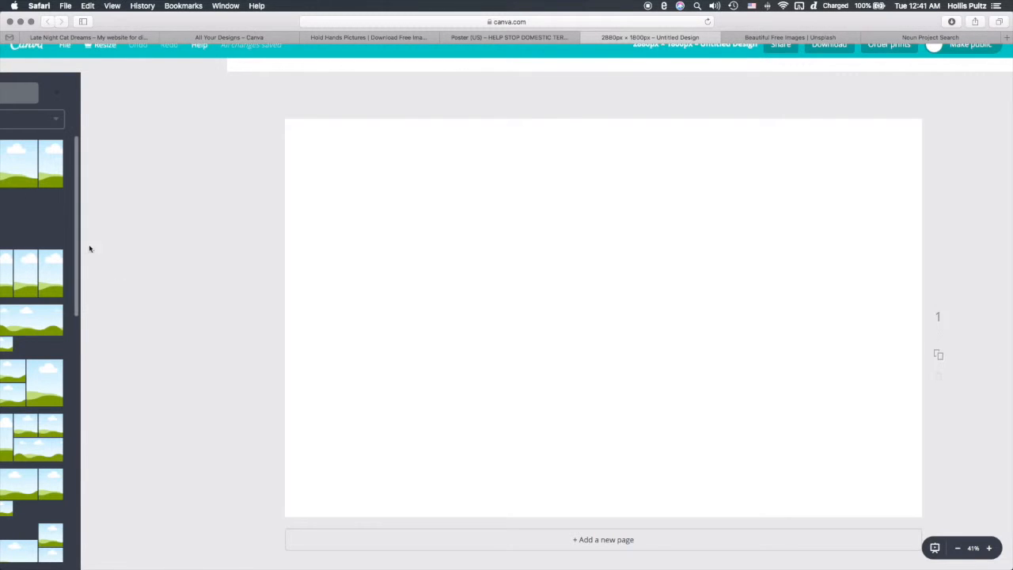
key("super+shift+backslash")
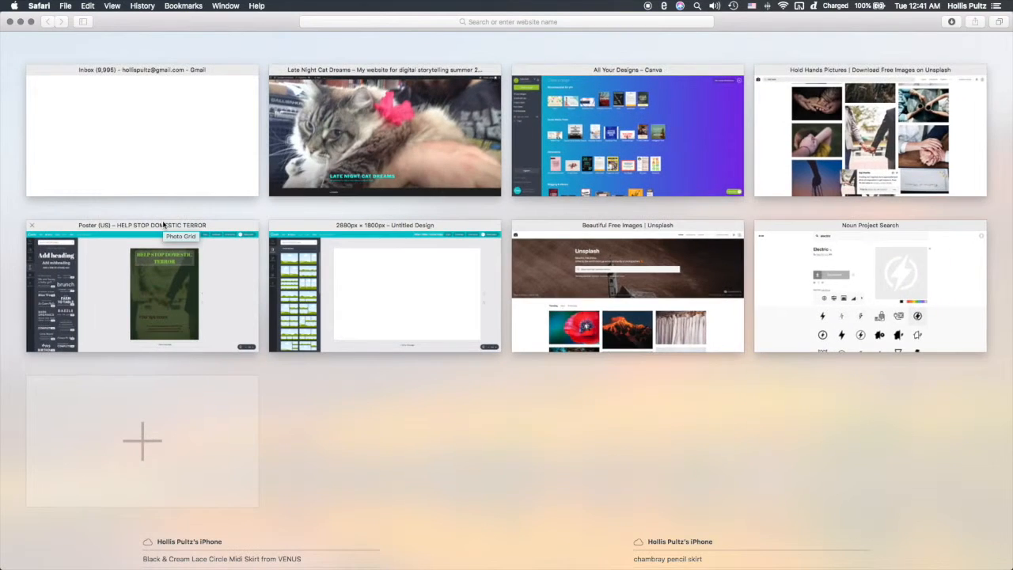
left_click(379, 255)
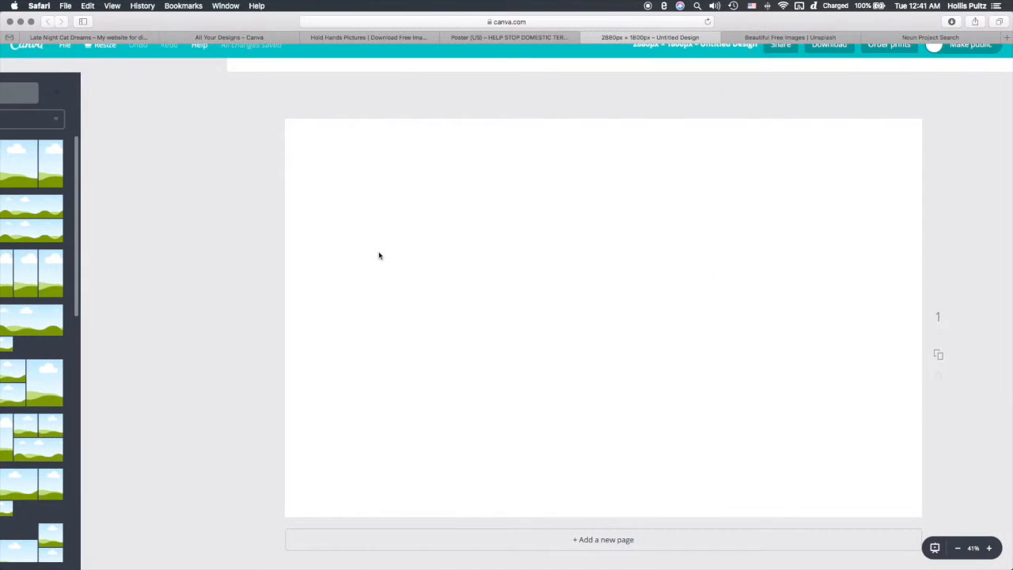
key("super+shift+backslash")
left_click(379, 255)
key("super+shift+backslash")
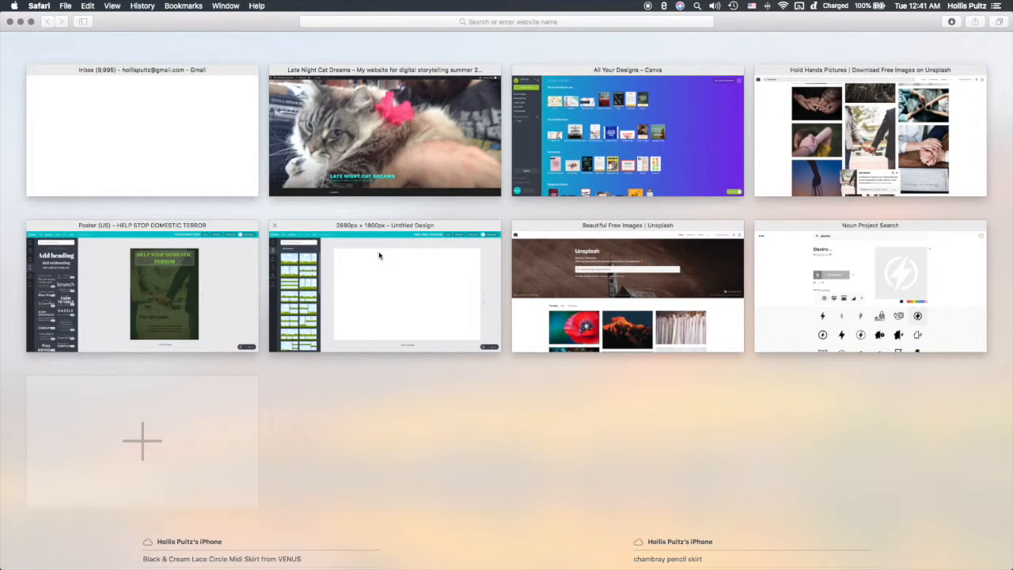
left_click(379, 255)
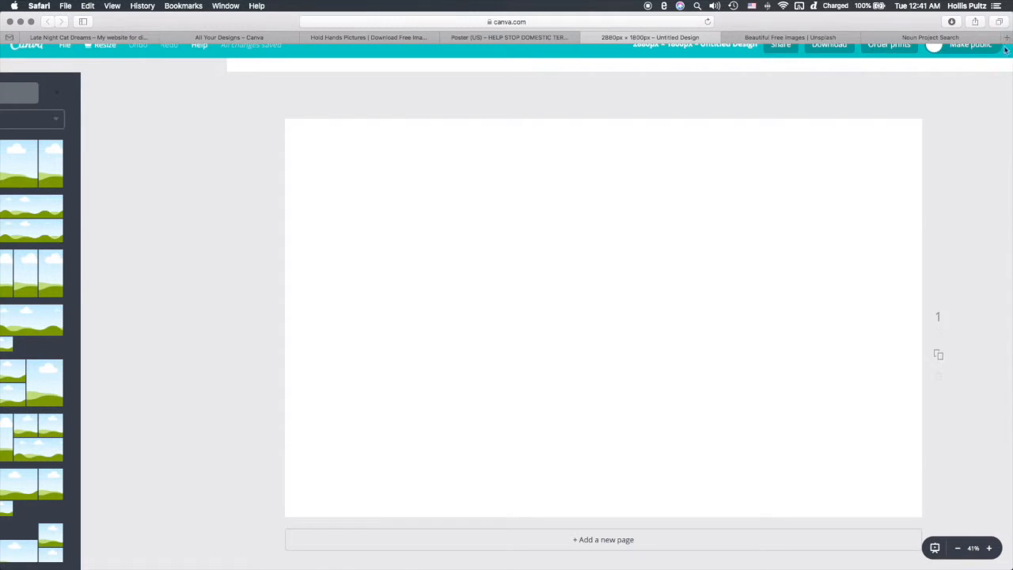
Step: Reopen the untitled 2880 × 1800 px design from the overview of open pages and reload it
key("super+shift+backslash")
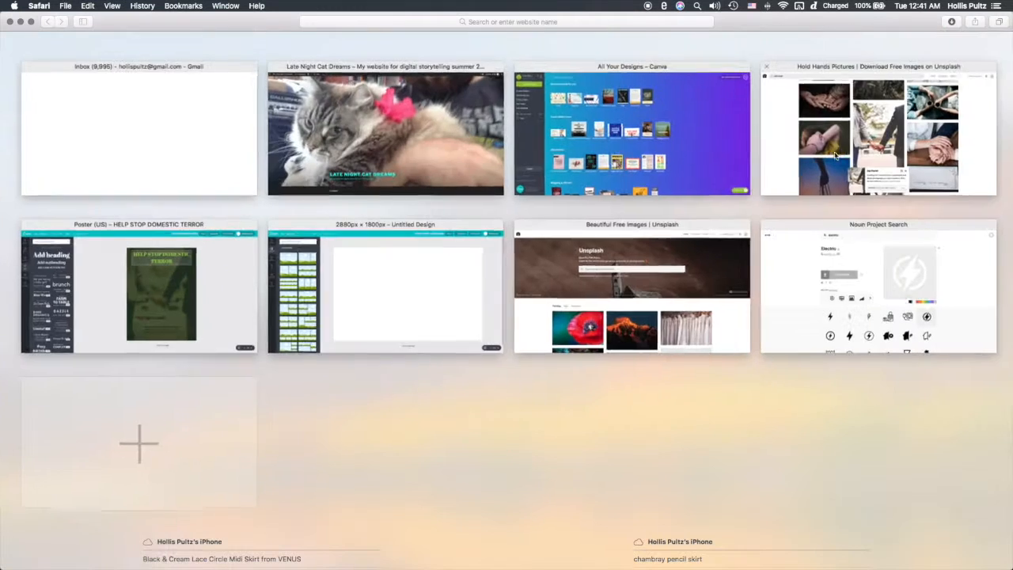
left_click(411, 340)
right_click(411, 341)
left_click(435, 355)
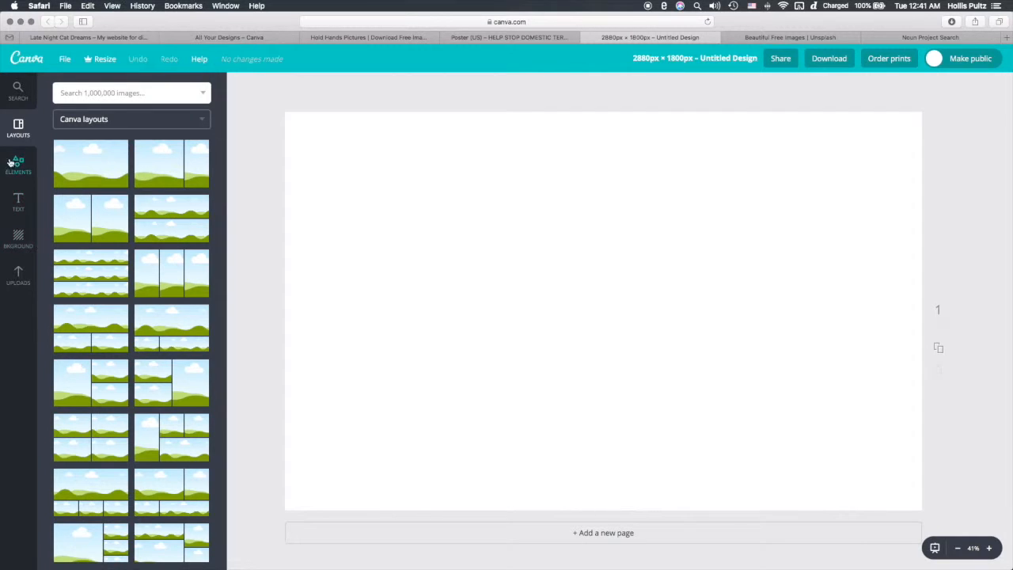
Step: Look through the background patterns and set the page background to solid black from the default palette
left_click(19, 235)
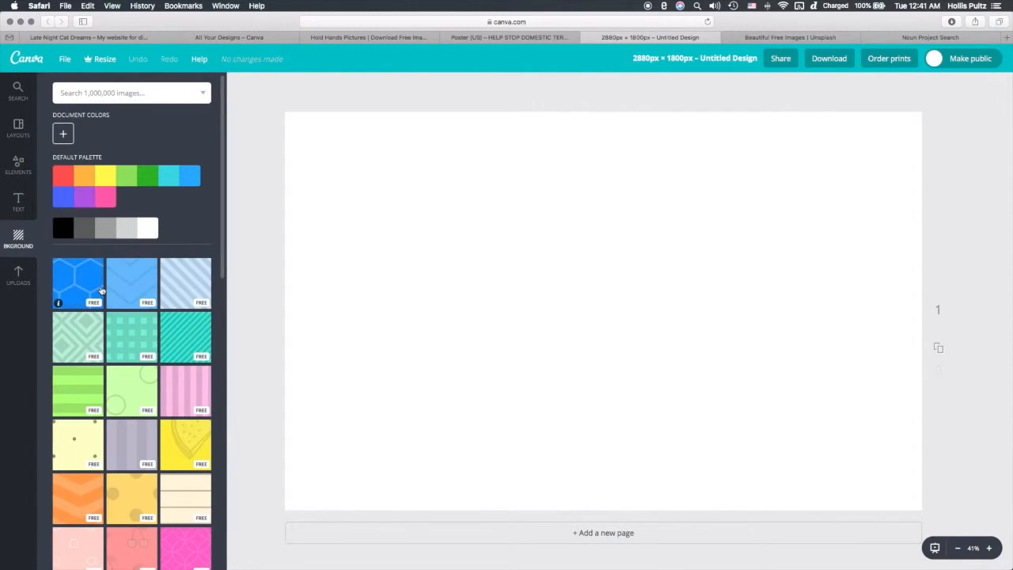
scroll(175, 447, "down", 5)
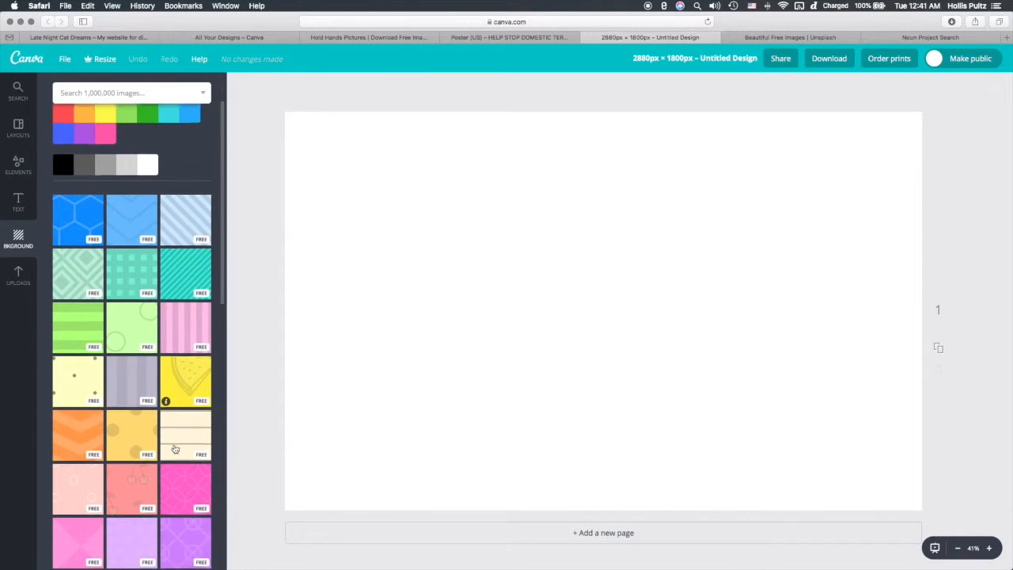
scroll(175, 448, "down", 5)
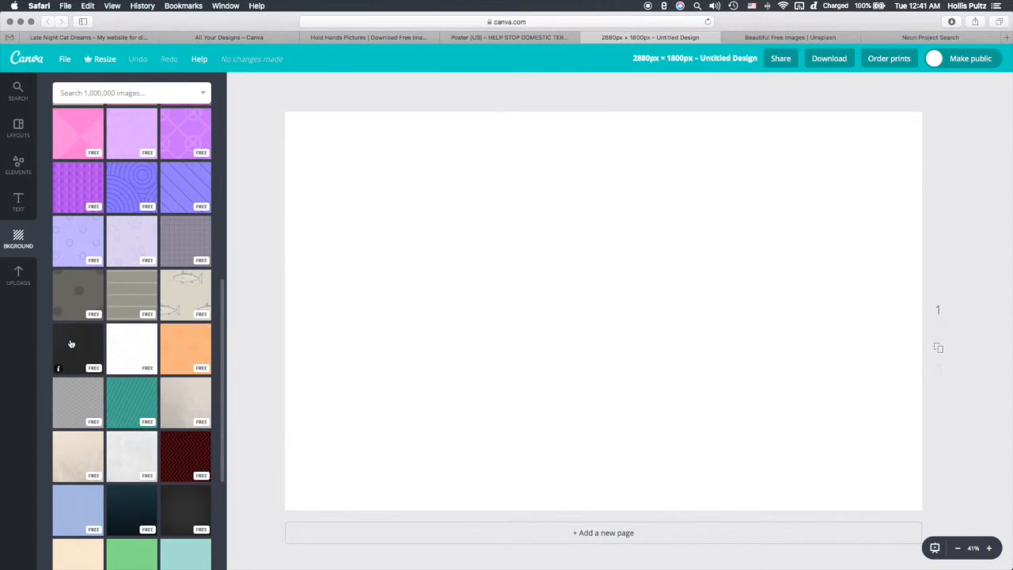
scroll(119, 388, "down", 3)
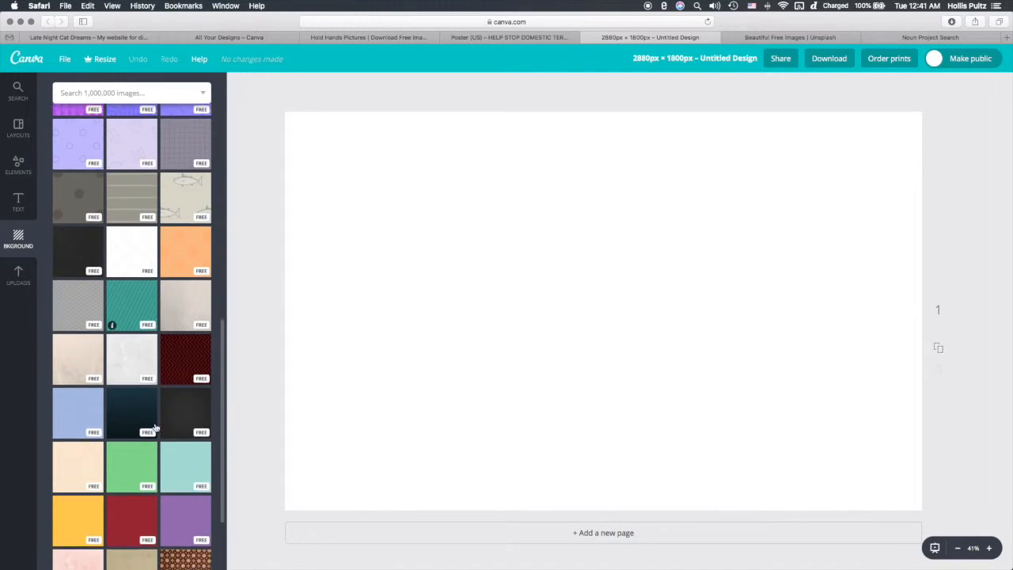
scroll(156, 427, "down", 6)
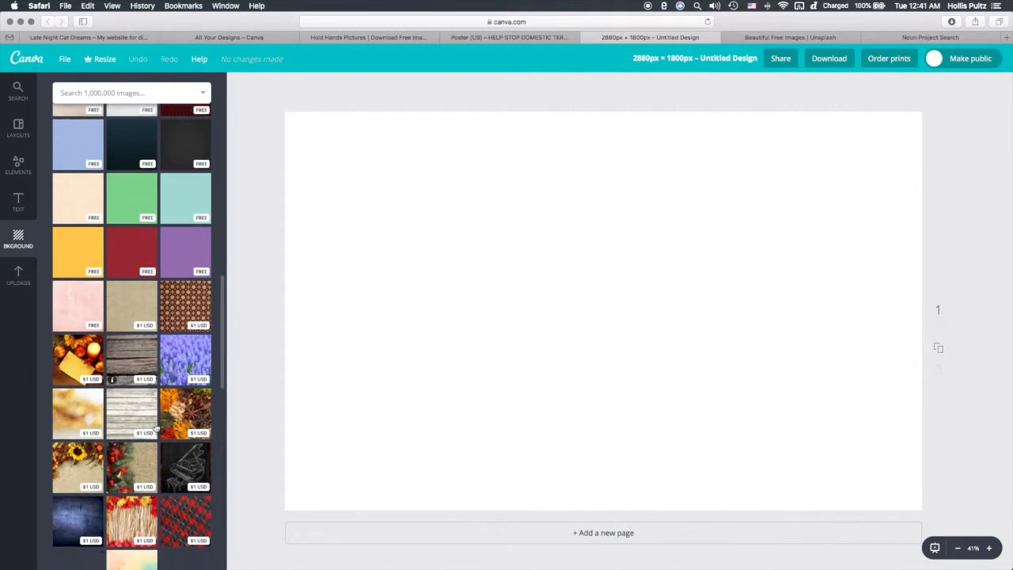
scroll(155, 427, "down", 2)
scroll(155, 426, "up", 15)
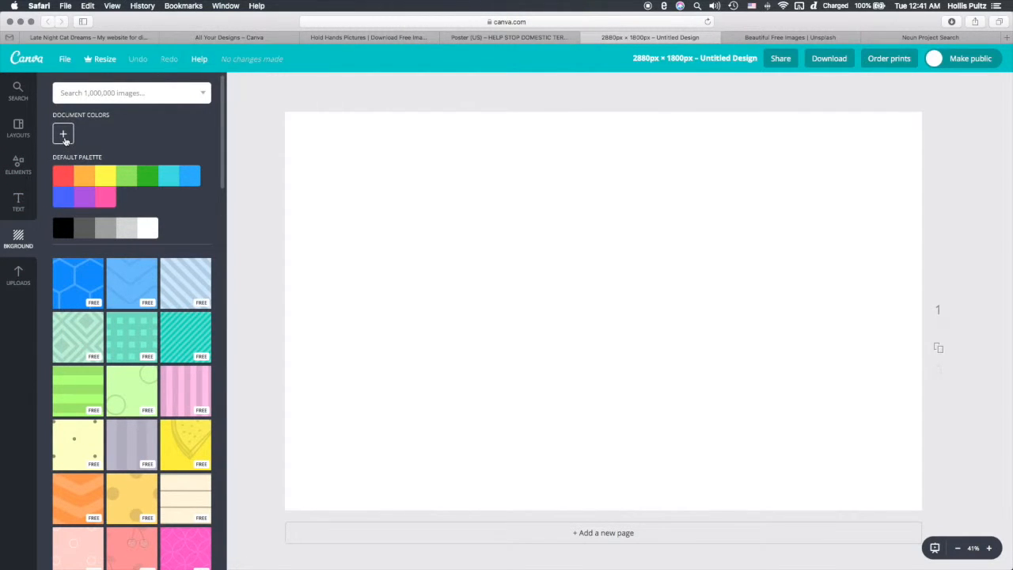
left_click(64, 135)
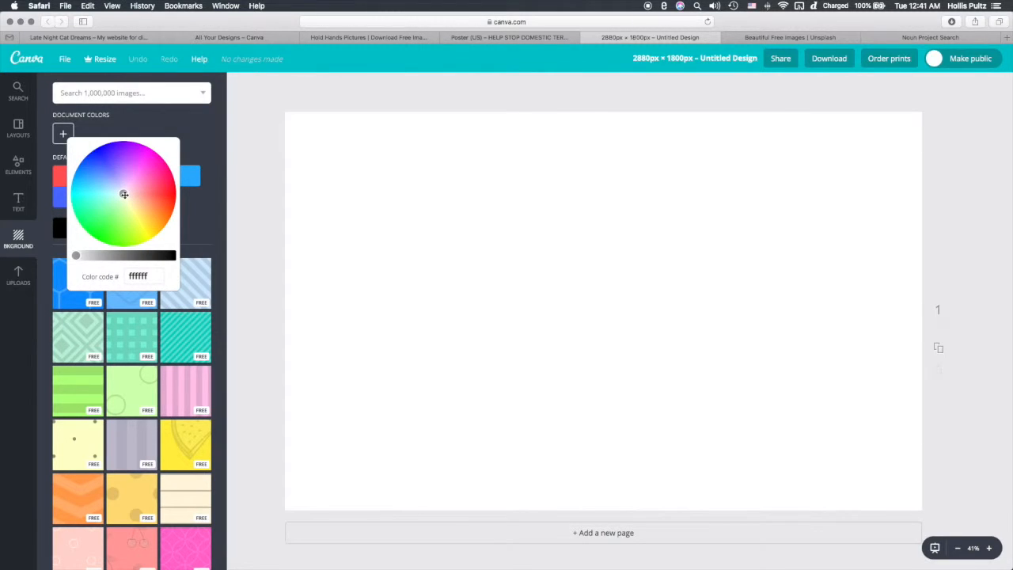
left_click(63, 133)
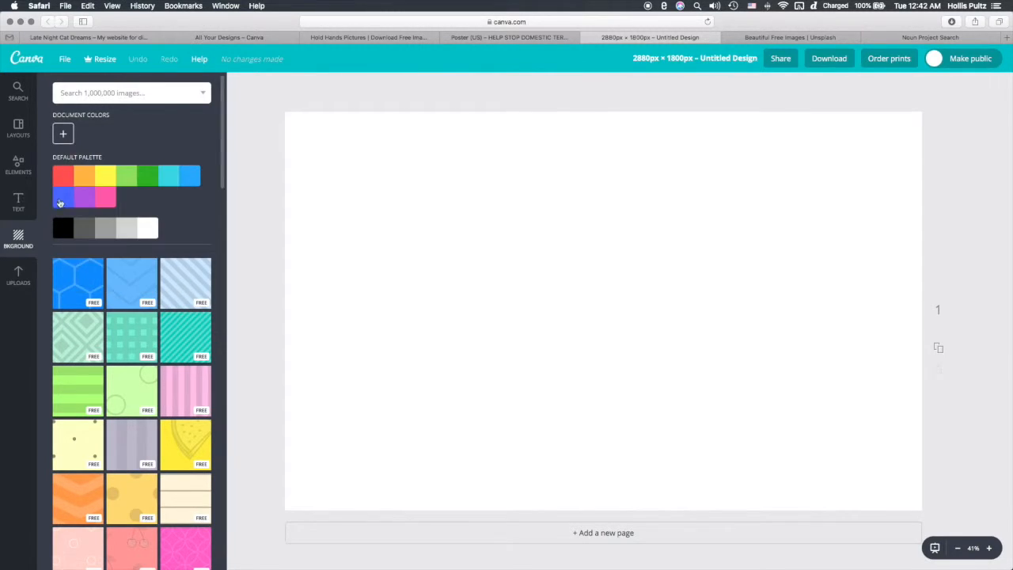
left_click(63, 225)
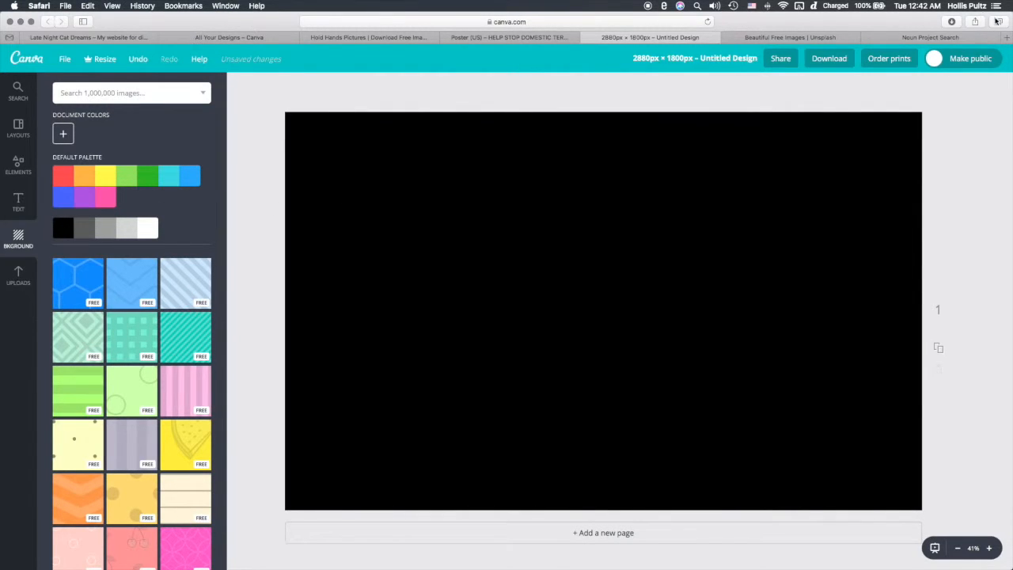
Step: Switch to the Noun Project site and look through the icon results for "electric"
left_click(932, 37)
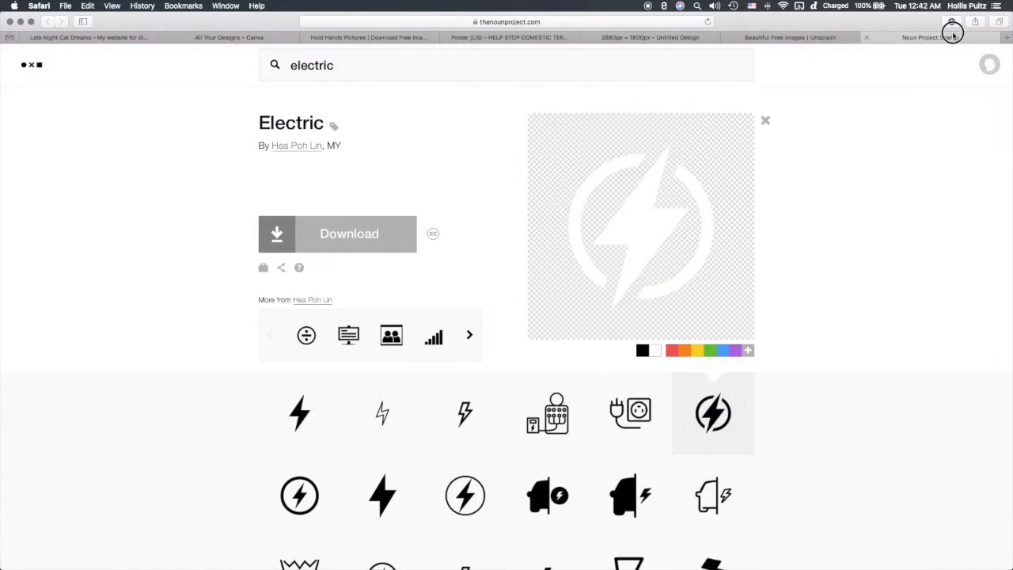
left_click(606, 23)
left_click(828, 111)
left_click(990, 66)
mouse_move(1001, 71)
scroll(598, 295, "down", 1)
scroll(597, 295, "down", 10)
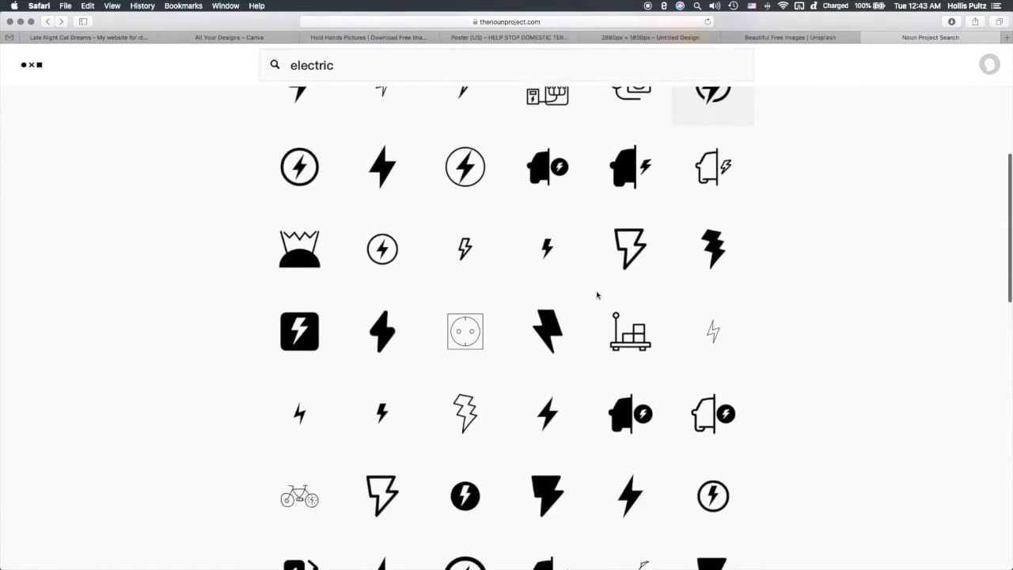
scroll(597, 295, "up", 7)
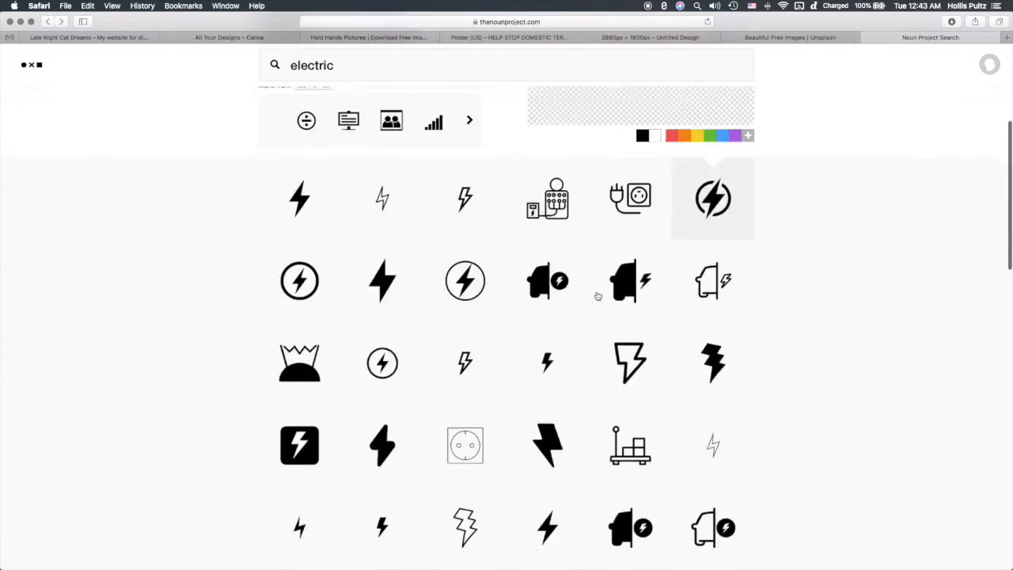
scroll(597, 295, "down", 6)
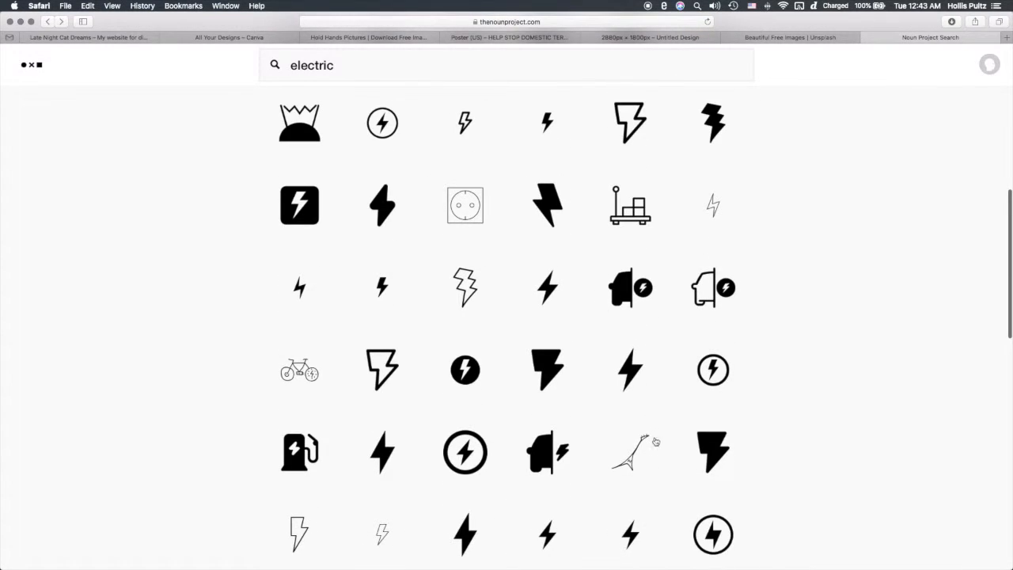
Step: Download the white circled lightning-bolt Electric icon as an SVG
scroll(643, 457, "up", 6)
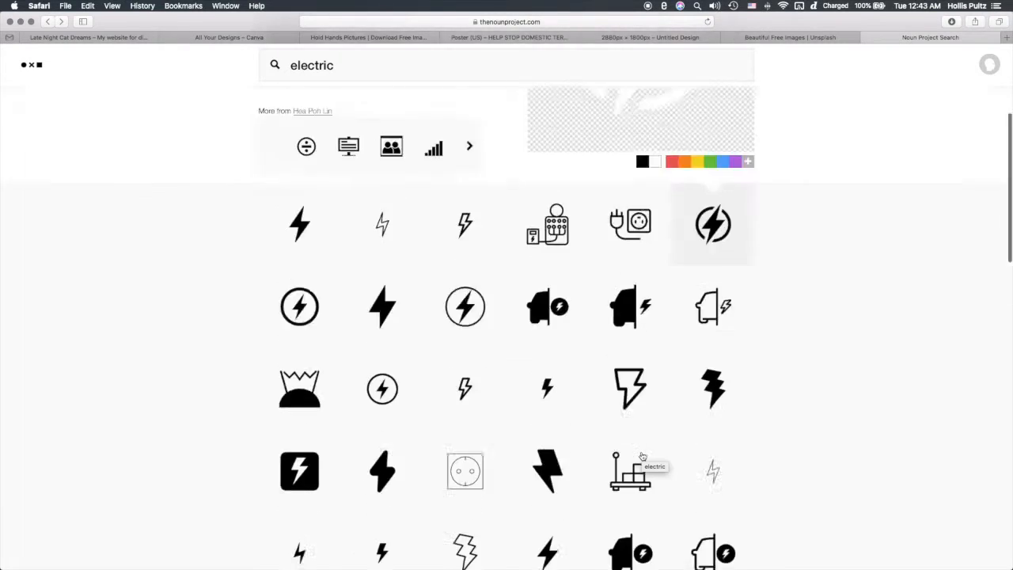
mouse_move(351, 291)
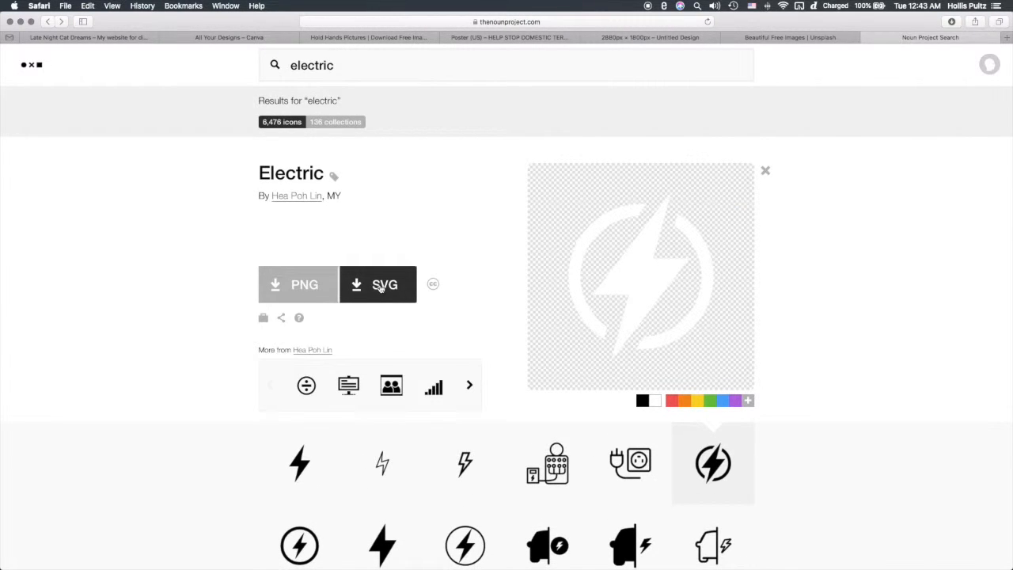
left_click(380, 288)
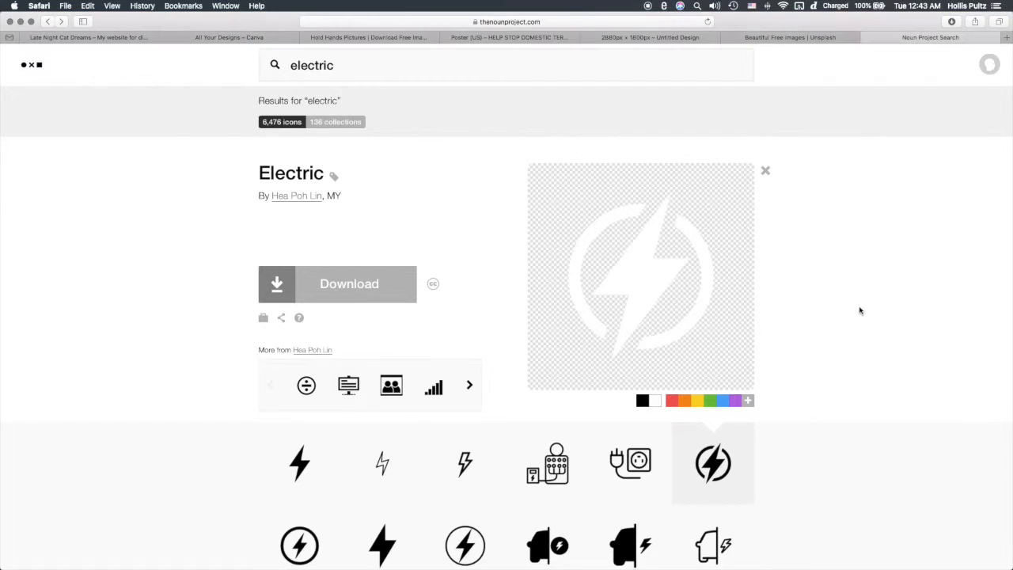
Step: Switch to the 2880 × 1800 px Canva design, try to upload electric.svg from the design folder, and dismiss the resulting notice
left_click(614, 38)
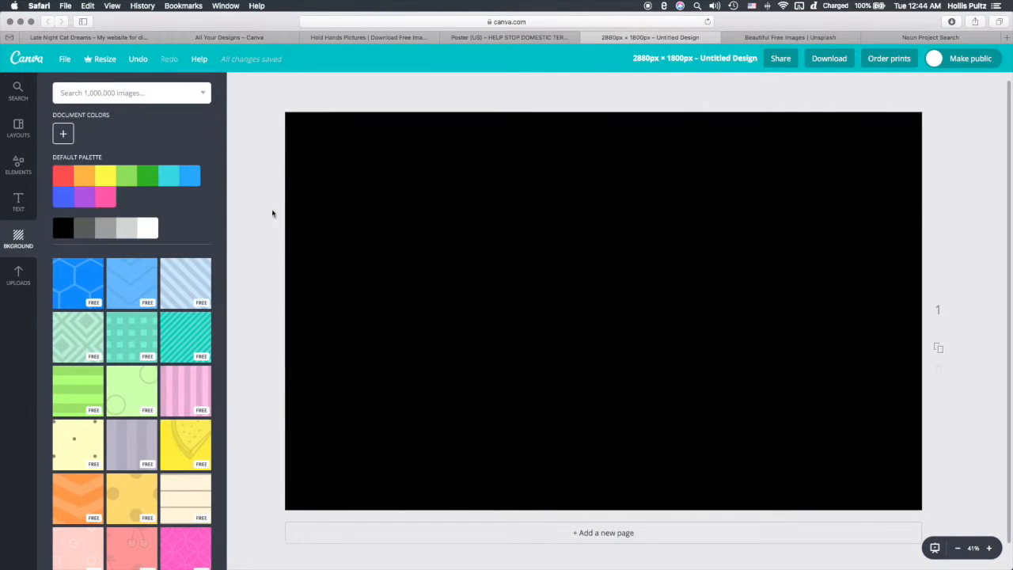
left_click(18, 275)
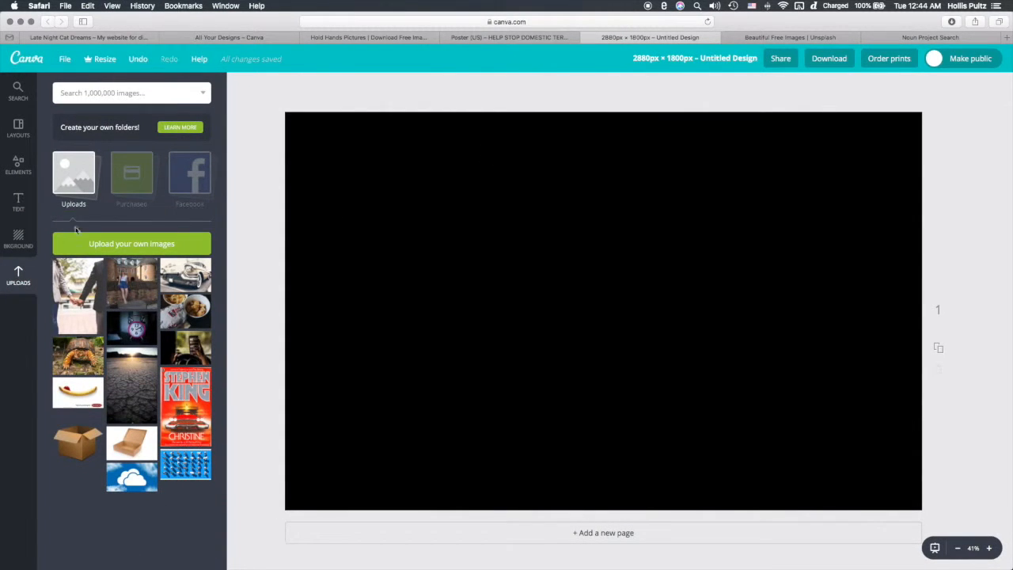
left_click(94, 246)
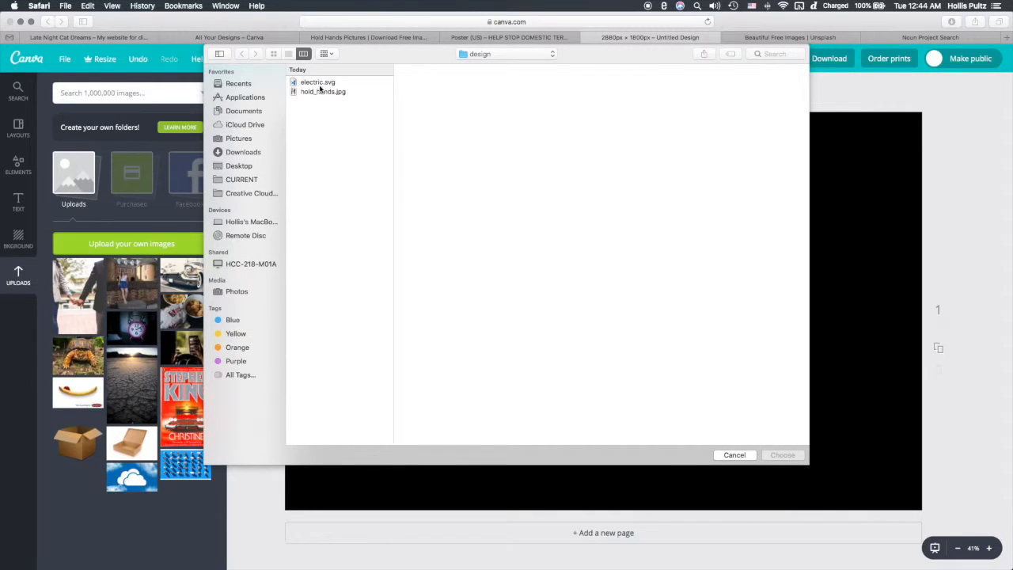
left_click(319, 84)
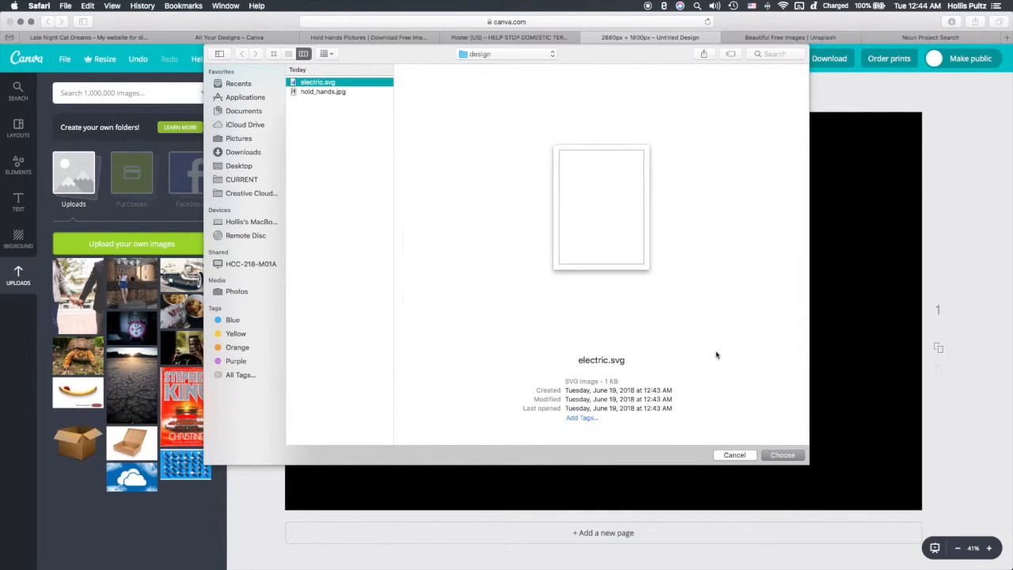
left_click(796, 460)
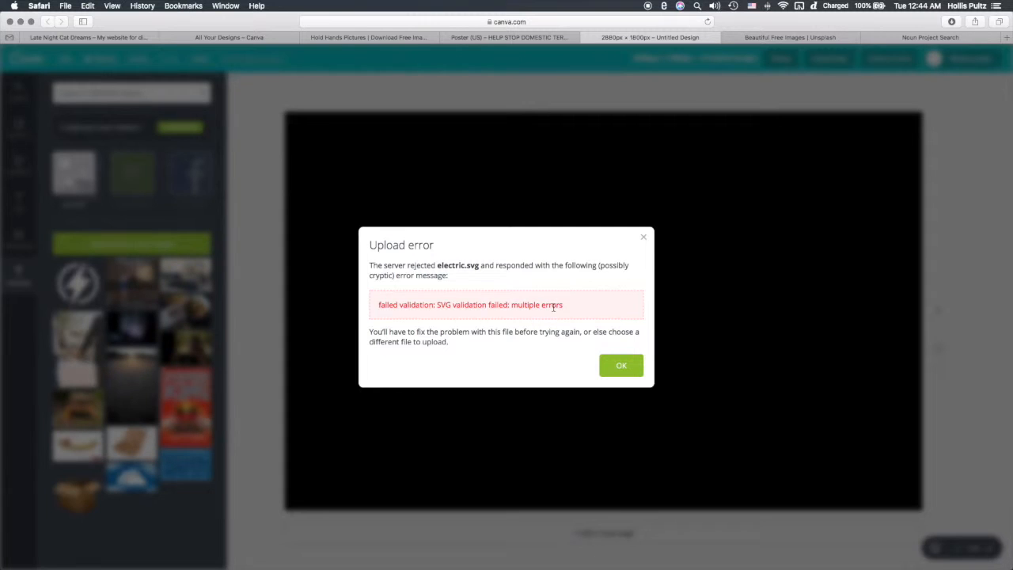
left_click(622, 366)
Step: Retry uploading electric.svg from the design folder several times
left_click_drag(85, 283, 79, 285)
left_click(140, 244)
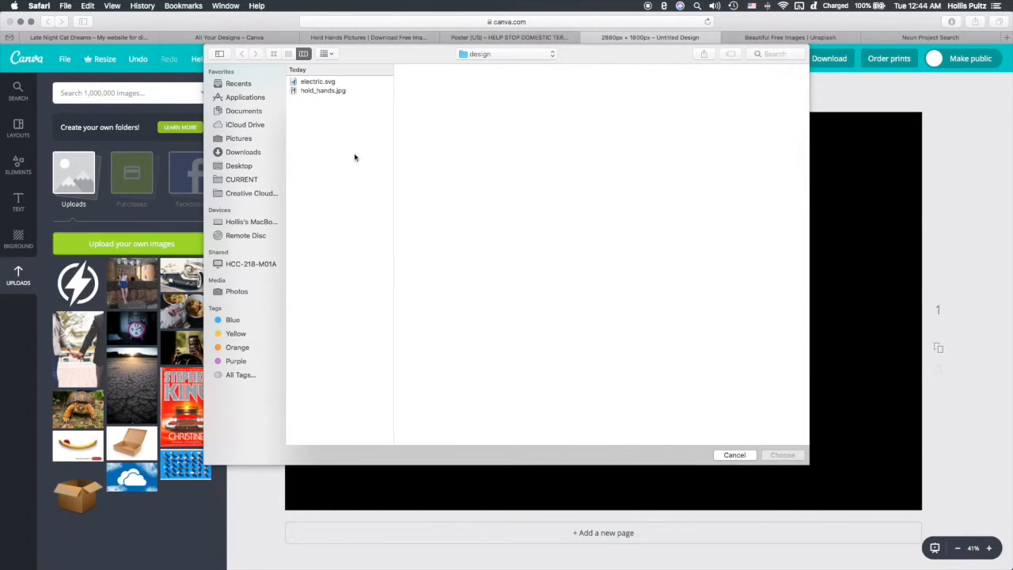
left_click(334, 84)
left_click(786, 454)
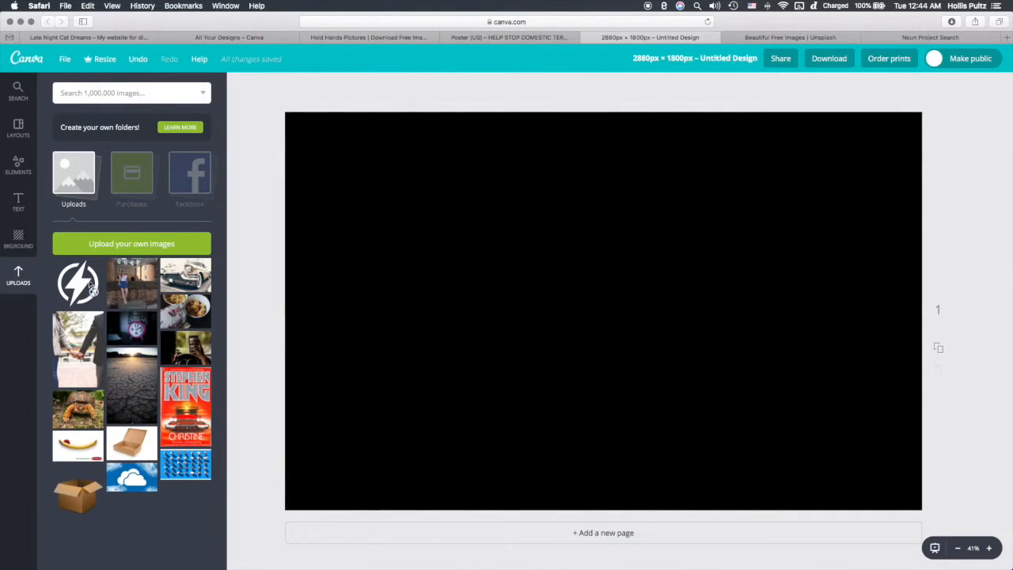
left_click(129, 245)
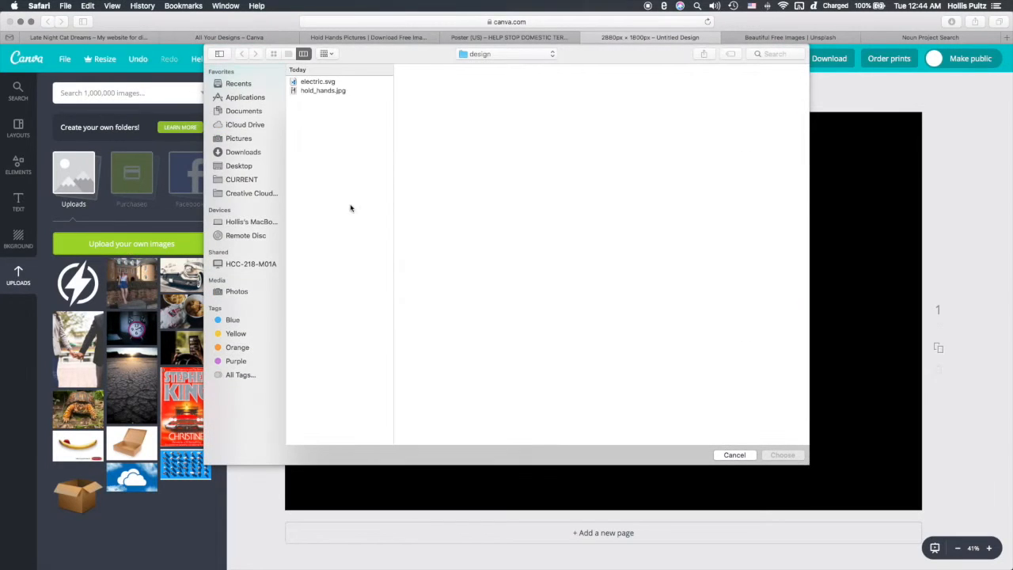
left_click(315, 82)
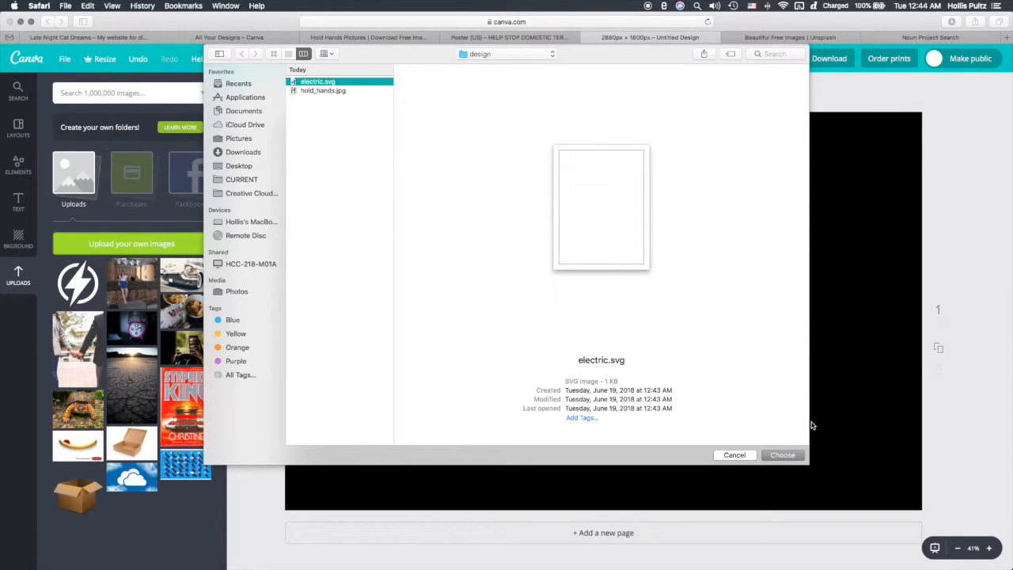
left_click(788, 457)
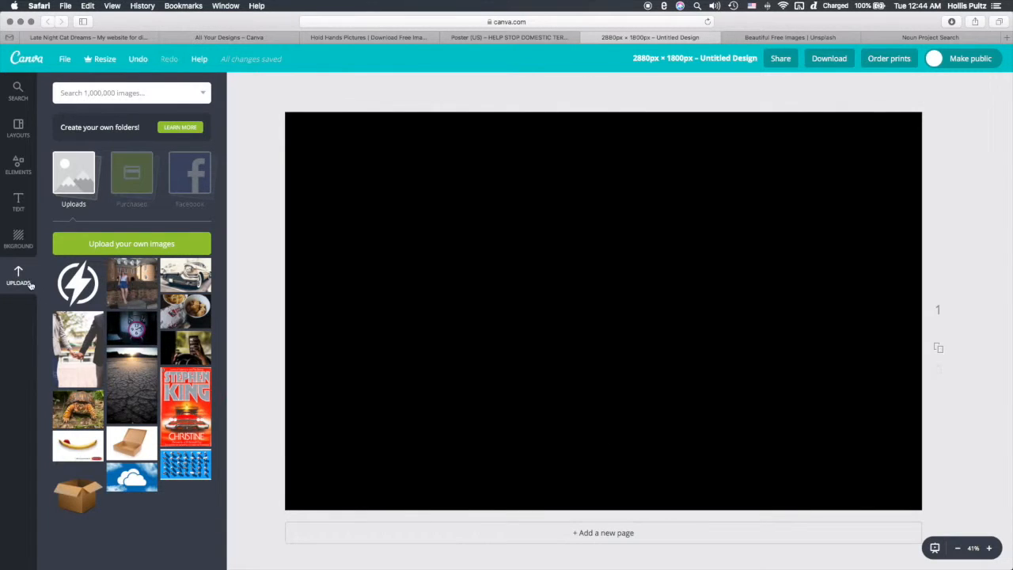
left_click(20, 237)
left_click(18, 274)
left_click(124, 255)
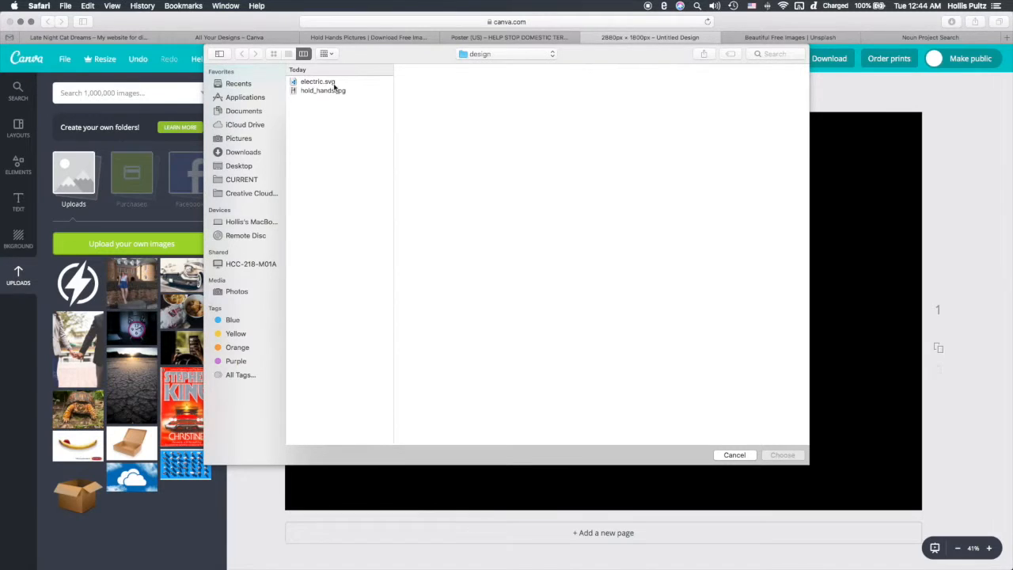
left_click(332, 82)
left_click(773, 456)
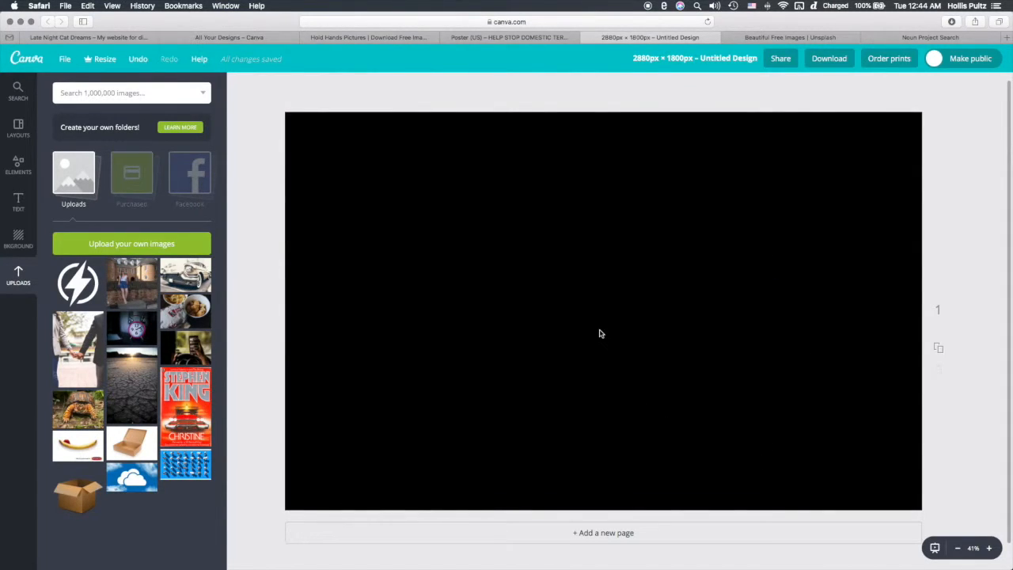
Step: Save the design and reload its page
left_click(70, 64)
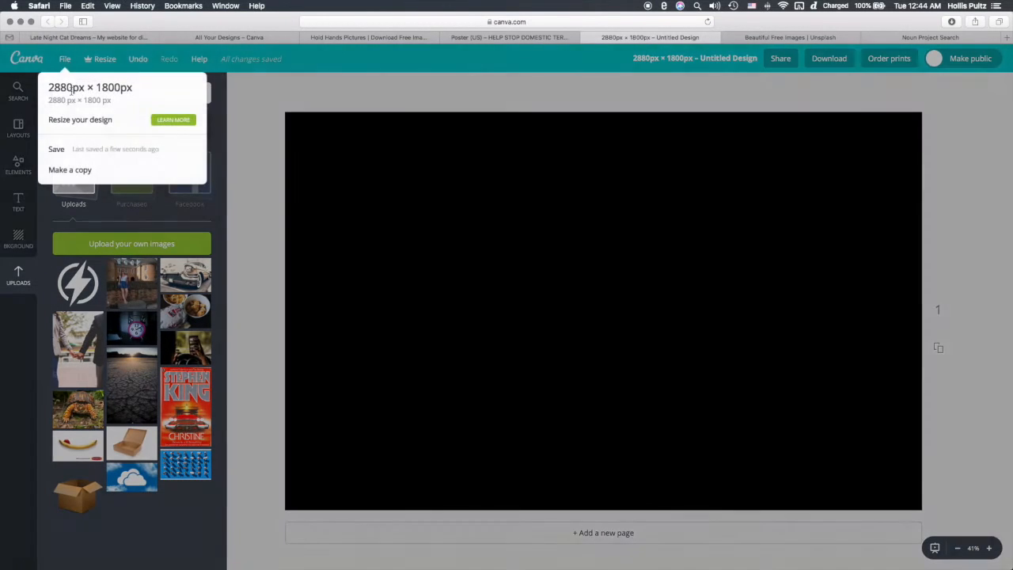
left_click(82, 148)
key("super+r")
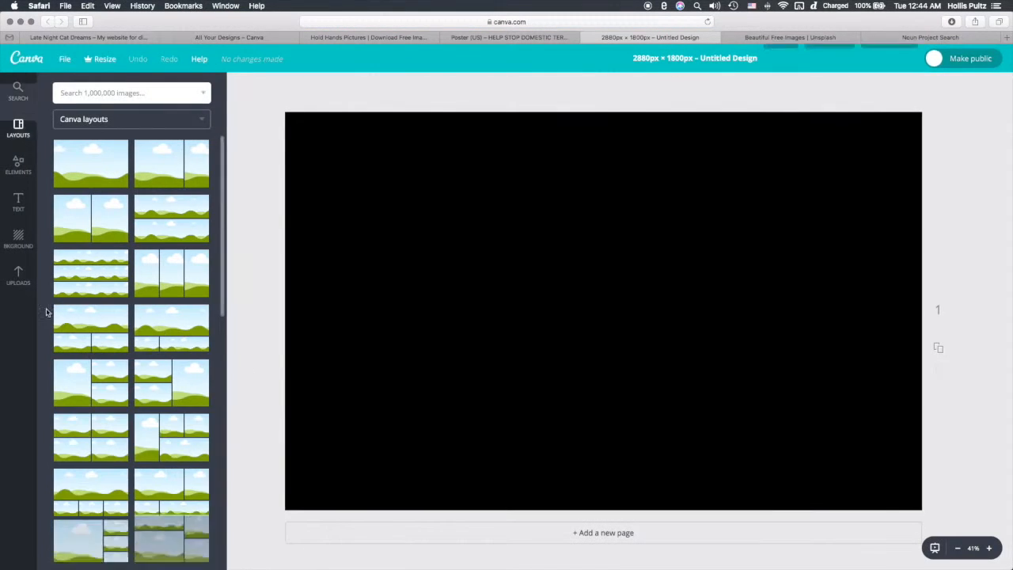
Step: Try once more to upload electric.svg from the design folder, dismiss the notice and reload the design
left_click(18, 275)
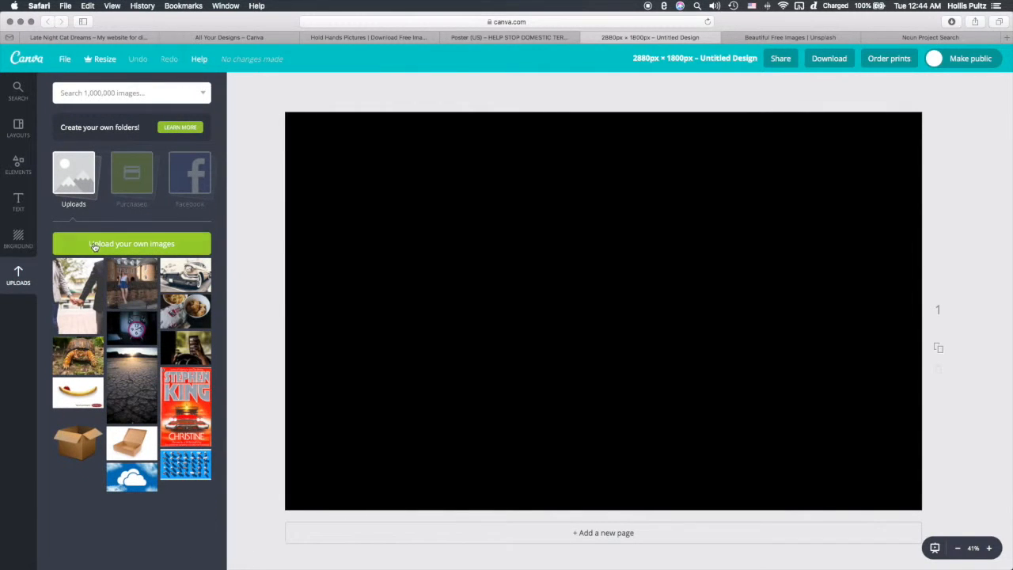
left_click(131, 243)
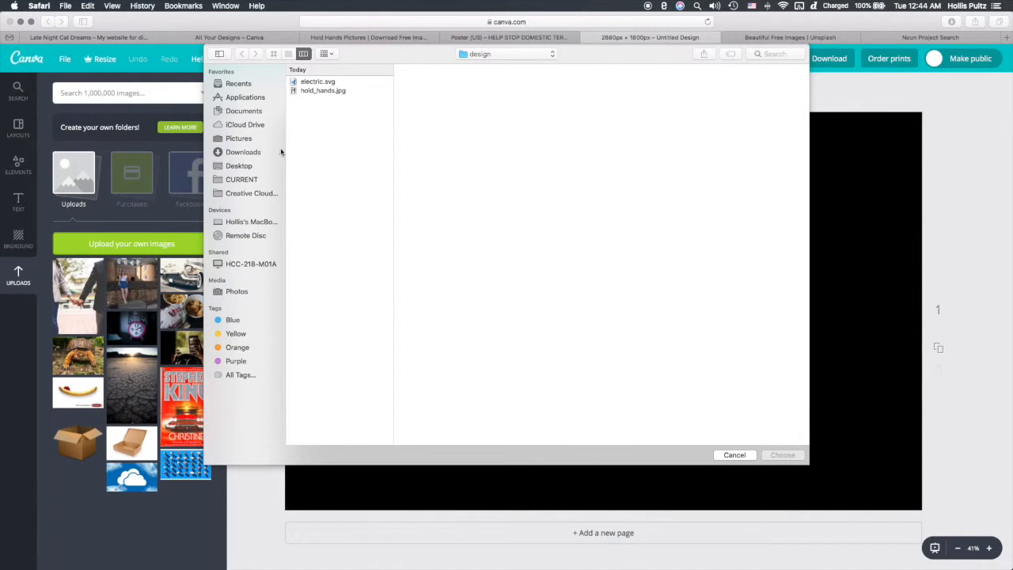
left_click(310, 83)
left_click(782, 455)
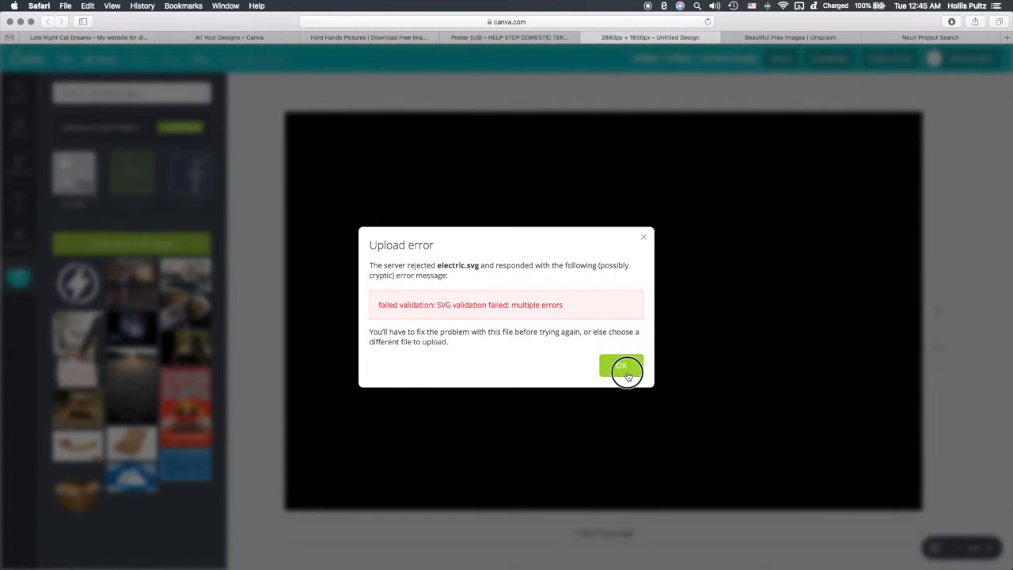
left_click(624, 368)
left_click(423, 223)
key("super+r")
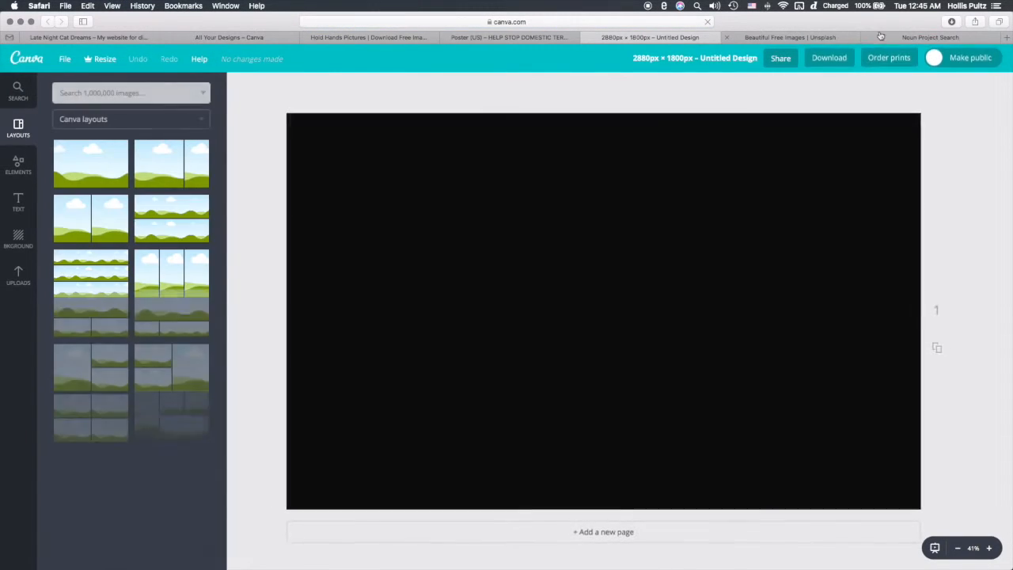
Step: Switch to the Noun Project site, download the white Electric icon as a PNG, and put it in the design folder as electric.png
left_click(903, 36)
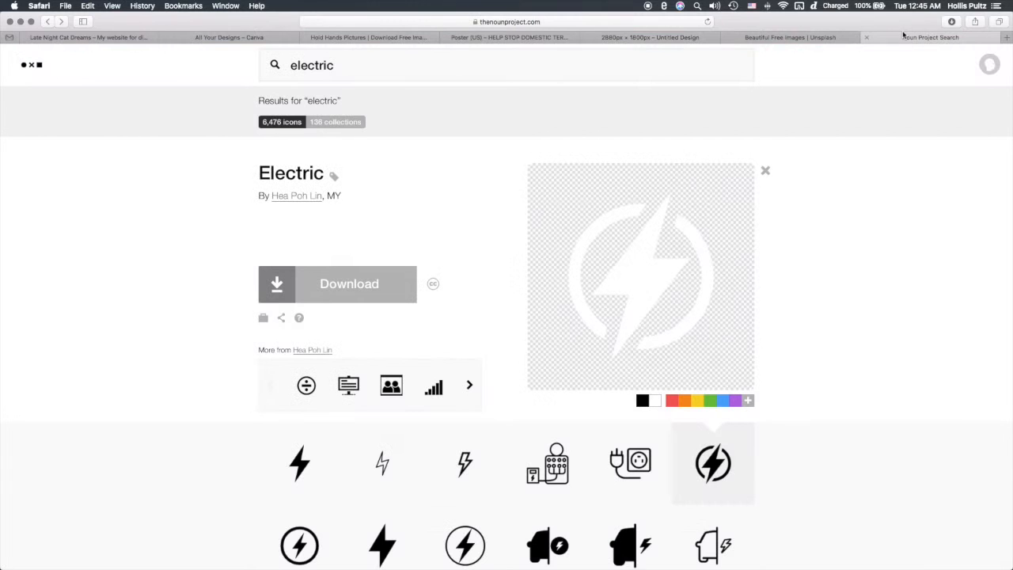
left_click(340, 283)
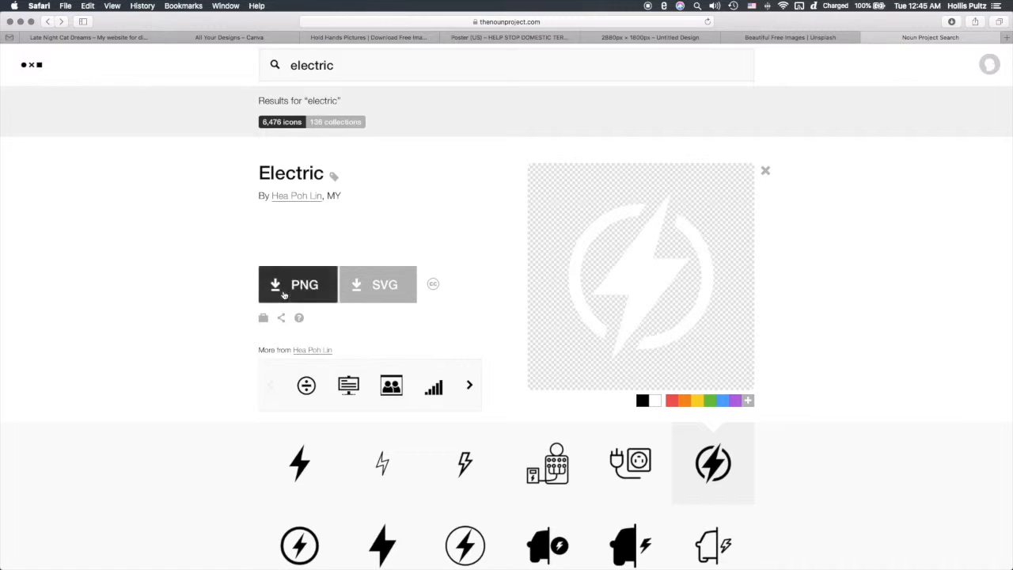
left_click(284, 294)
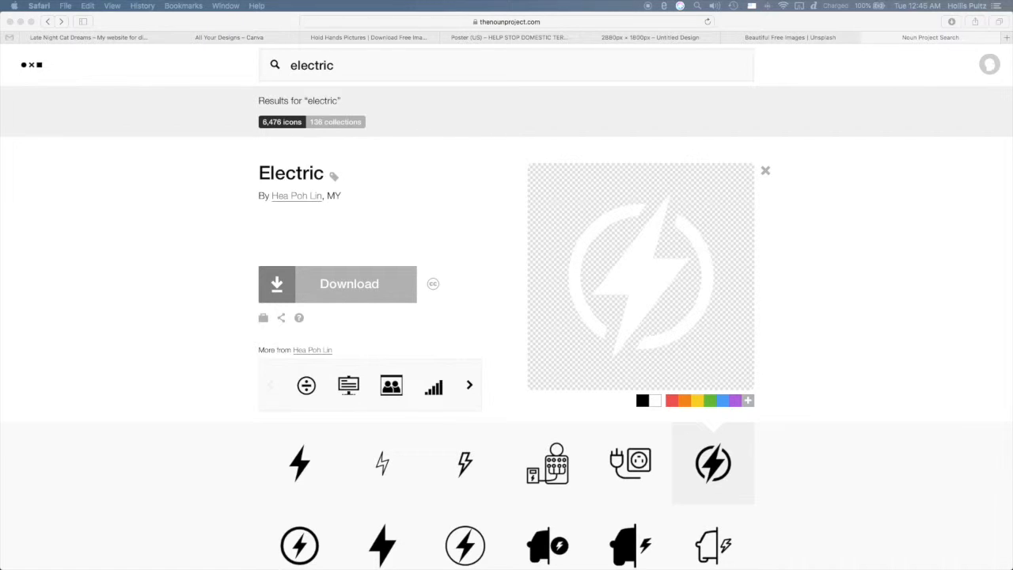
key("super+Tab")
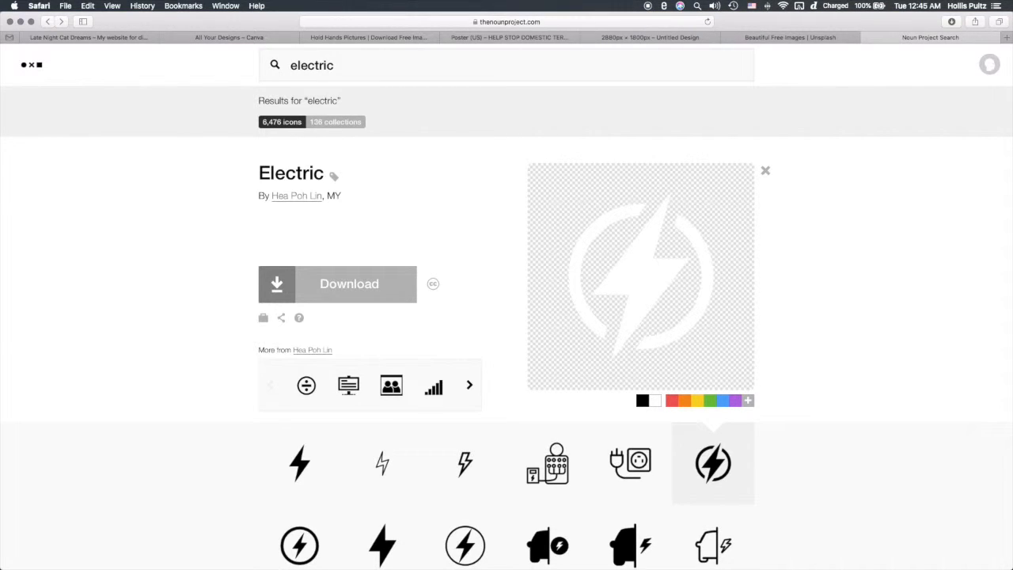
key("super+Tab")
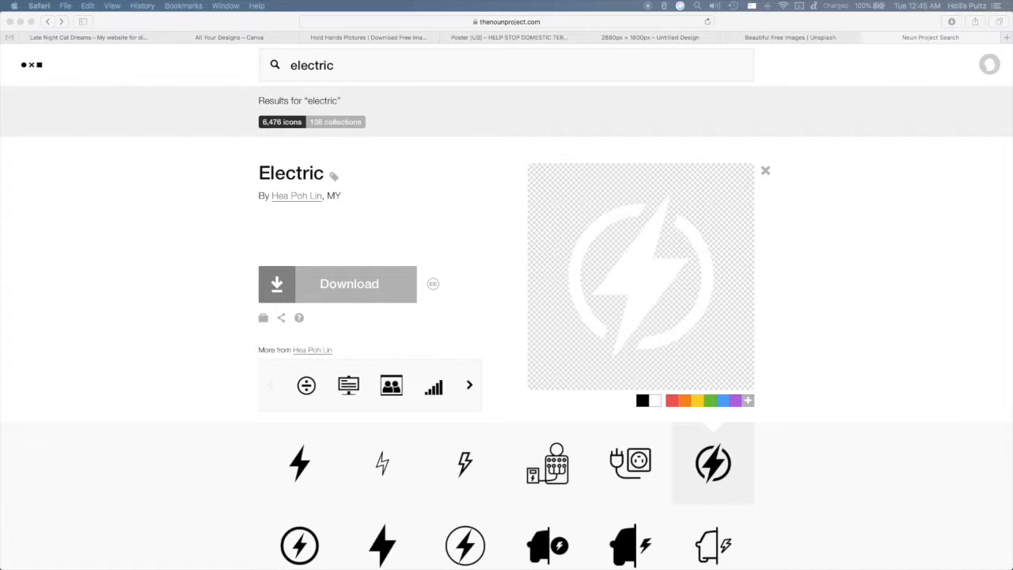
left_click(924, 215)
Step: Switch to the 2880 × 1800 px Canva design, upload electric.png from the design folder, and place it on the black page
left_click(612, 39)
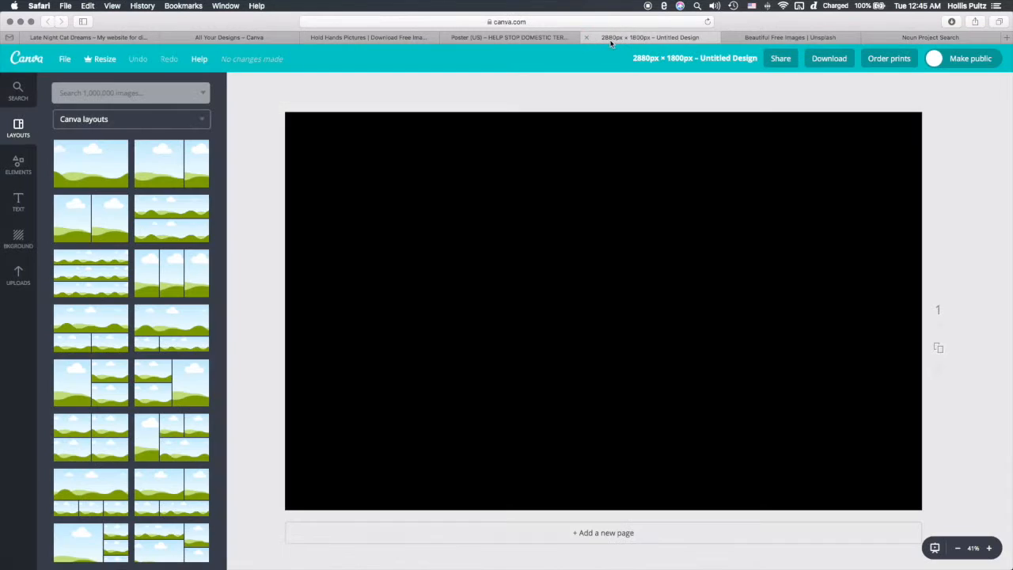
left_click(26, 285)
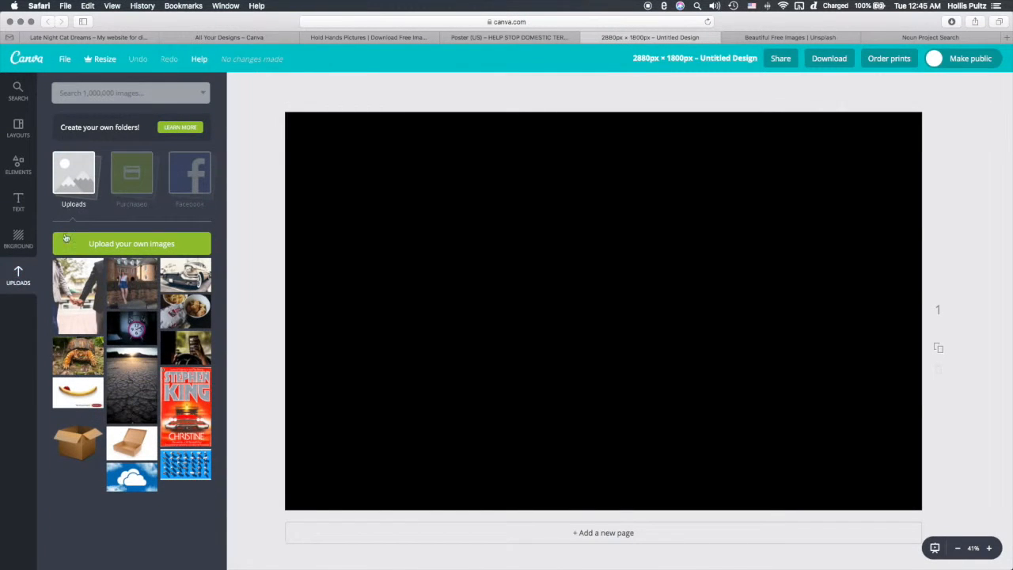
left_click(79, 244)
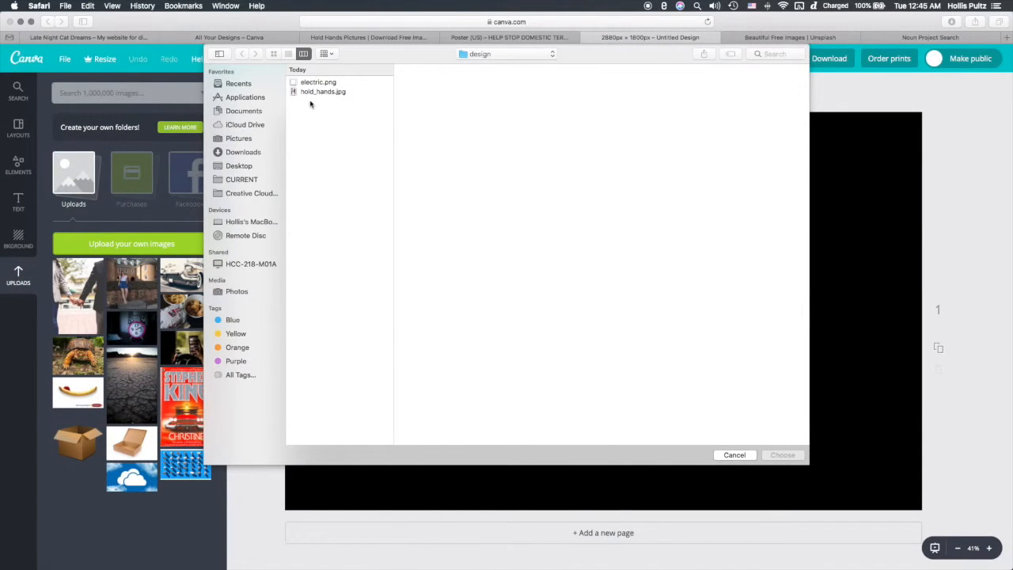
left_click(319, 83)
left_click(782, 454)
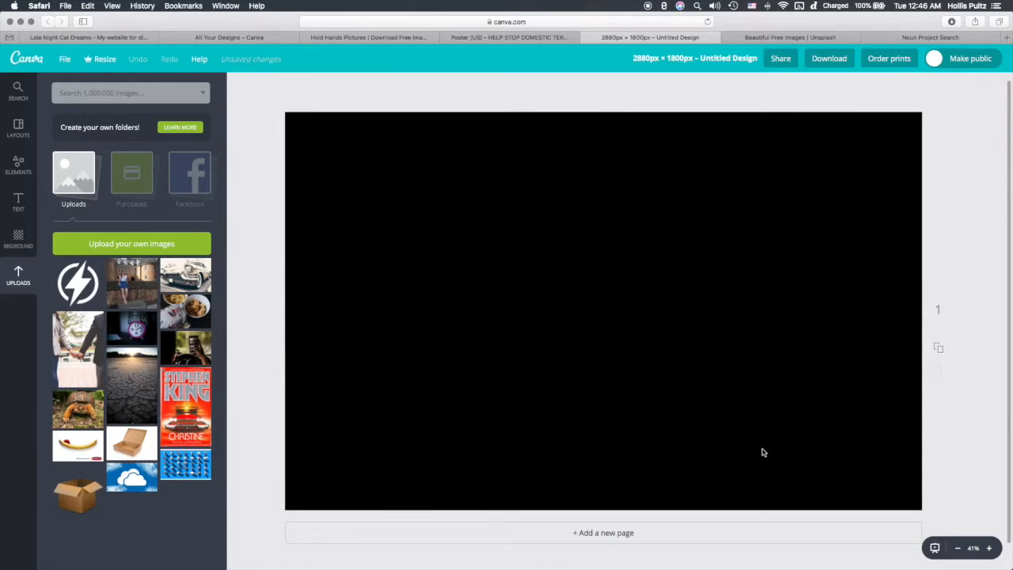
left_click(79, 285)
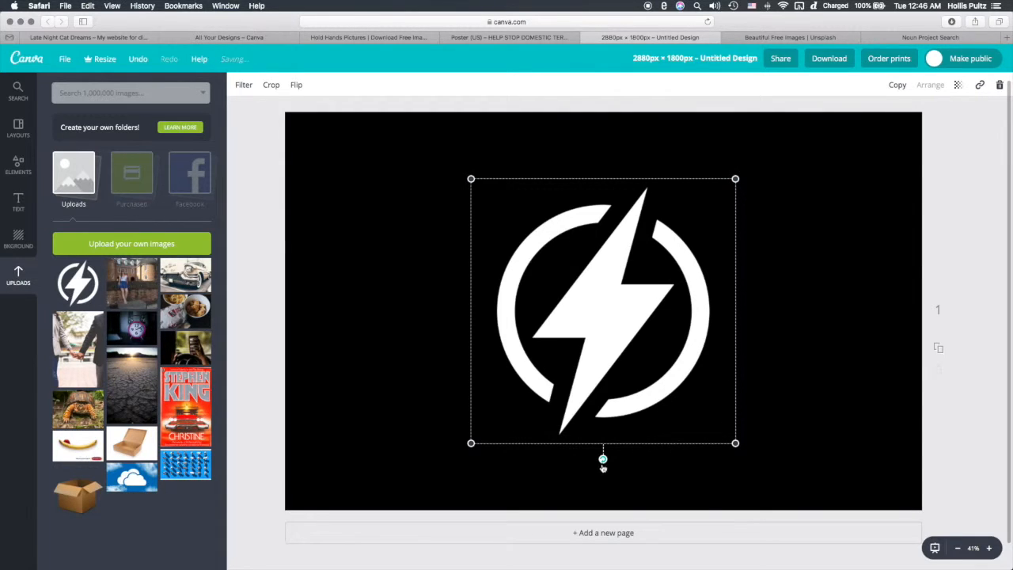
Step: Rotate the lightning-bolt icon to several tilted angles and bring it back upright
left_click_drag(603, 462, 464, 361)
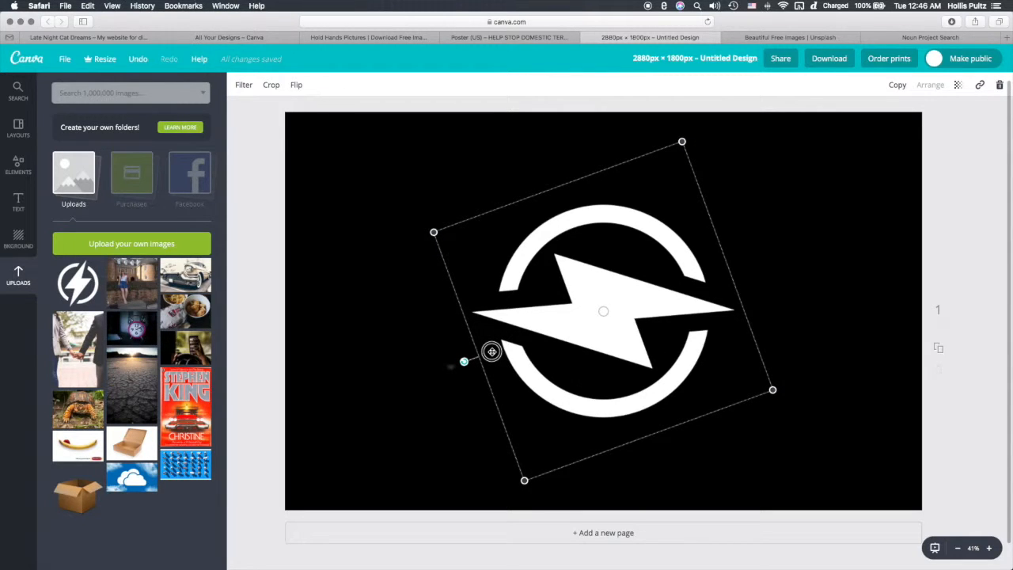
mouse_move(464, 361)
left_mouse_down()
mouse_move(572, 454)
mouse_move(631, 456)
mouse_move(588, 459)
mouse_move(603, 459)
mouse_move(482, 388)
mouse_move(460, 361)
left_mouse_up()
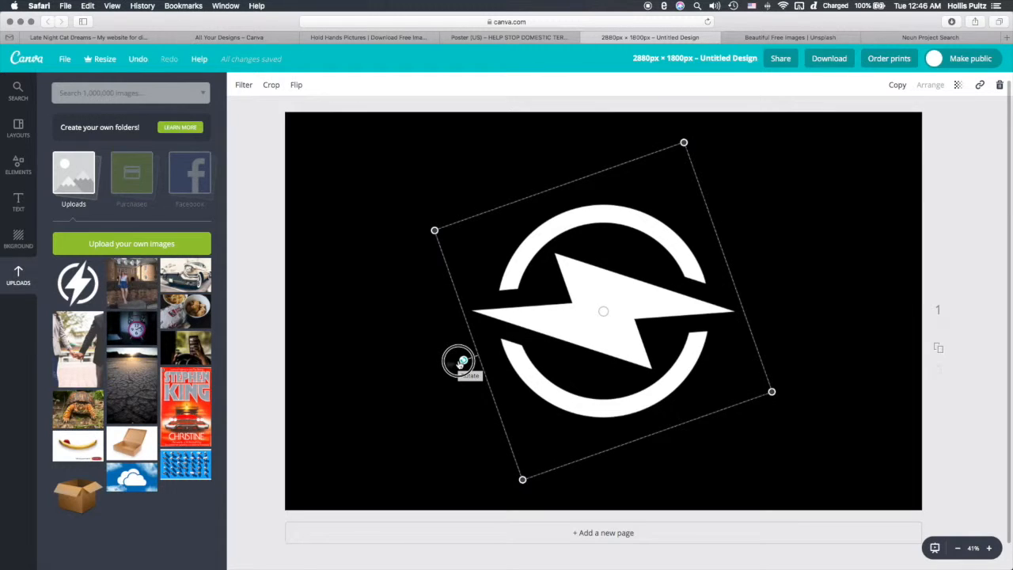
left_click_drag(463, 362, 459, 346)
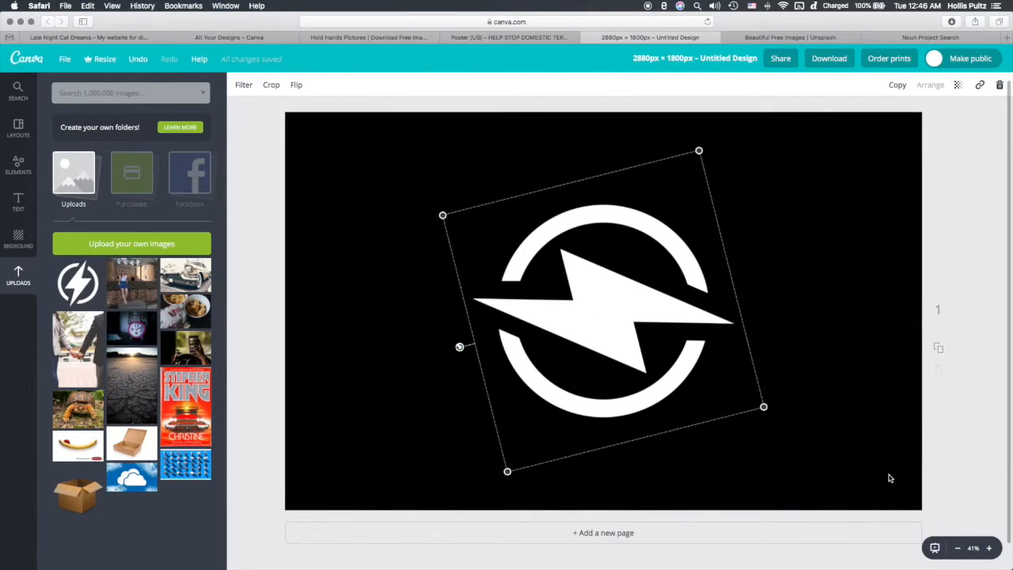
left_click(459, 348)
left_click_drag(459, 348, 499, 377)
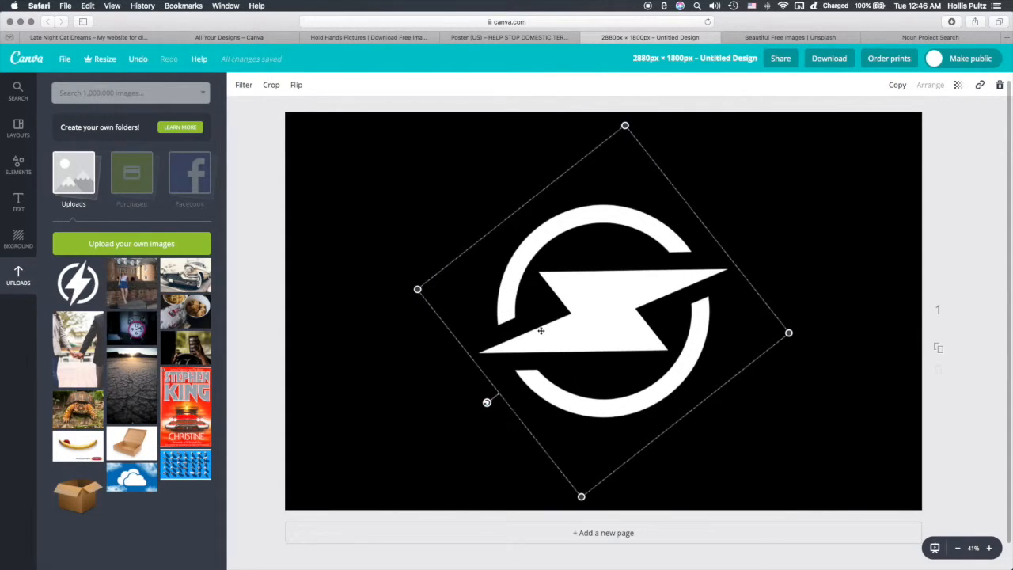
left_click_drag(488, 406, 654, 453)
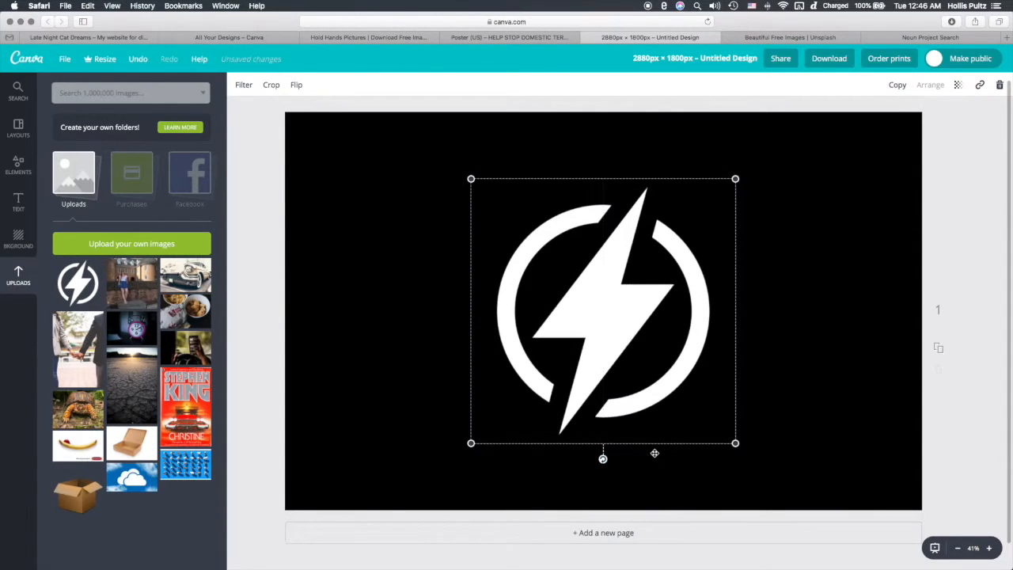
Step: Move the lightning-bolt icon into the page's upper-left corner and enlarge it to the full page height
left_click_drag(590, 182, 405, 121)
left_click_drag(550, 375, 675, 515)
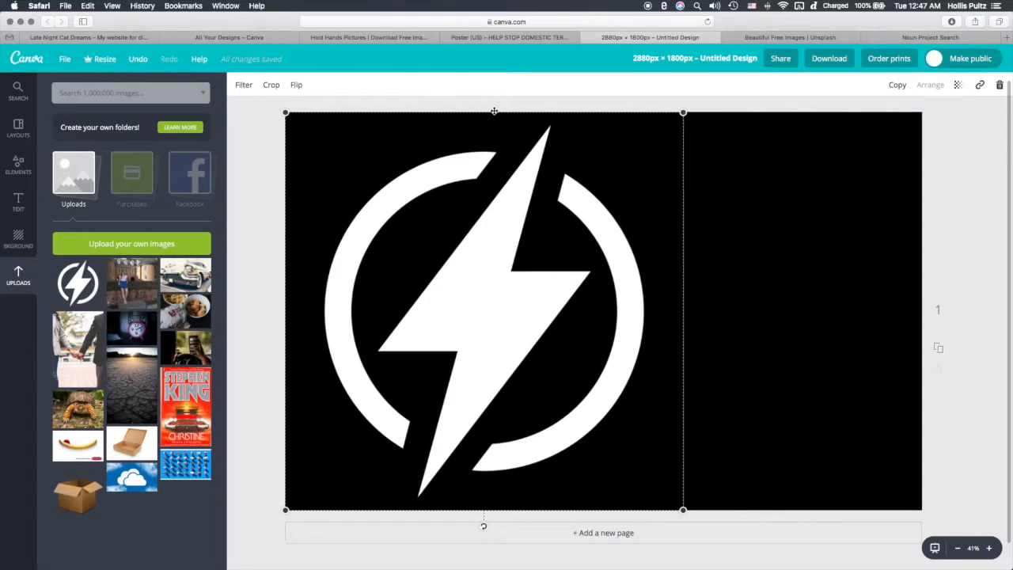
Step: Add the widely spaced Montserrat invitation text layout with a church address and enlarge it to fill the page width right of the icon
left_click(19, 196)
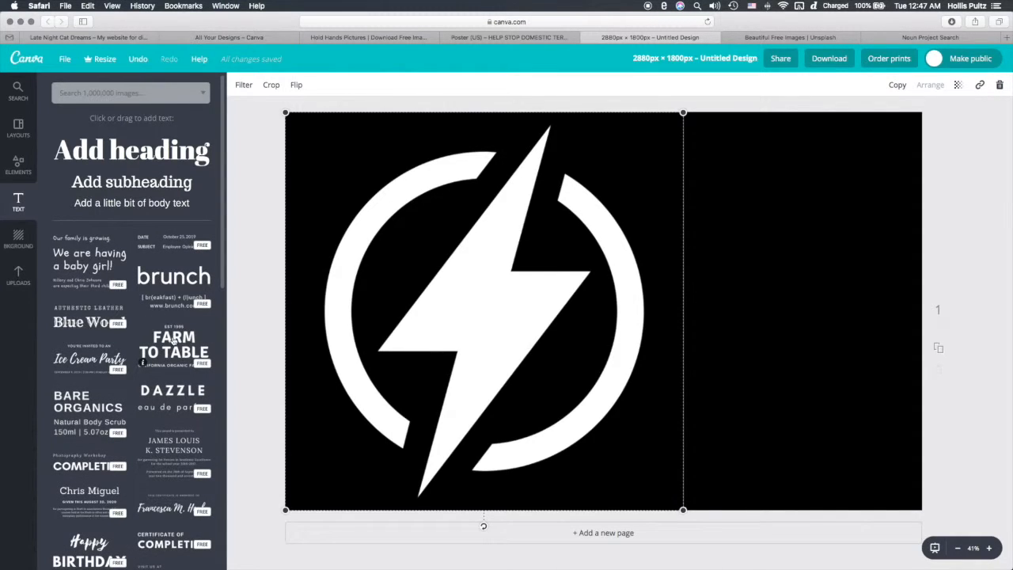
scroll(190, 474, "down", 5)
scroll(191, 475, "down", 6)
scroll(191, 475, "down", 5)
scroll(191, 475, "down", 8)
scroll(191, 475, "down", 2)
scroll(191, 476, "down", 5)
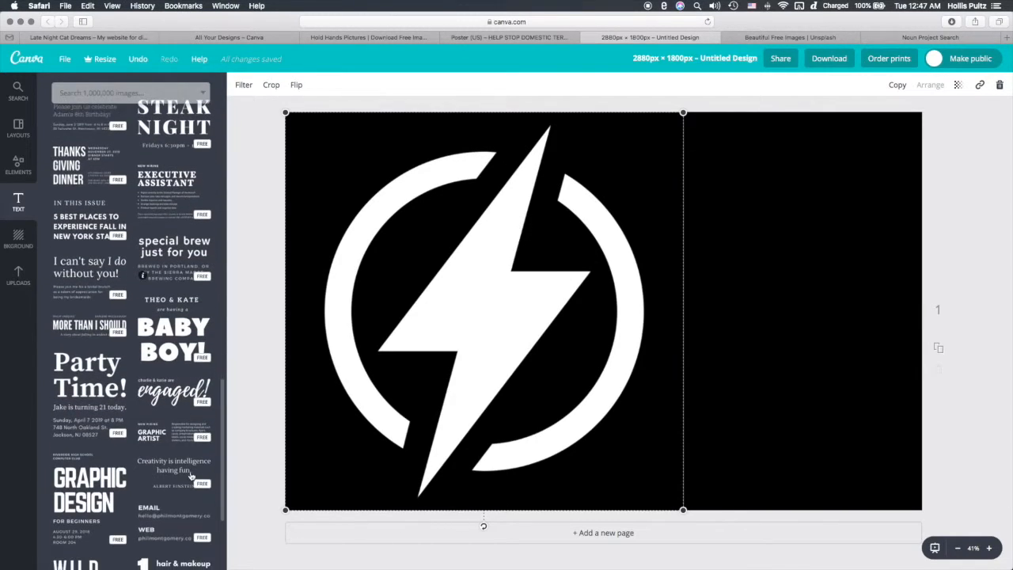
scroll(191, 475, "down", 10)
scroll(191, 475, "down", 3)
scroll(191, 475, "down", 5)
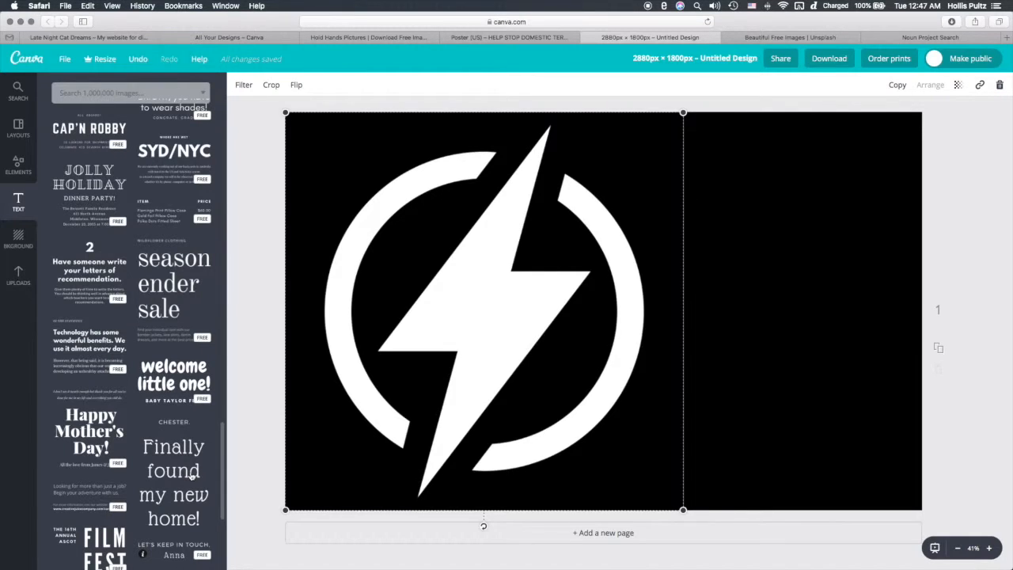
scroll(181, 390, "down", 8)
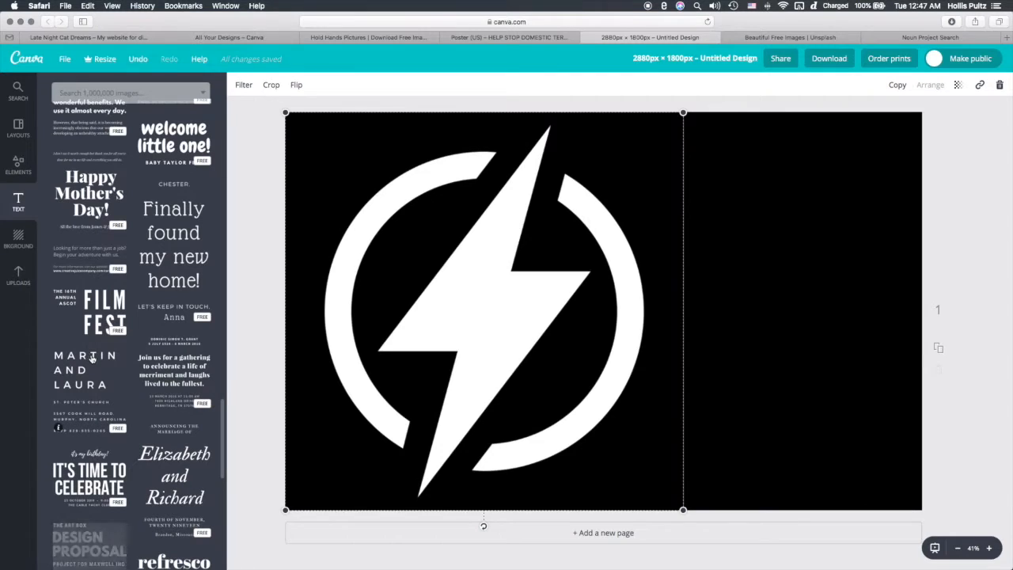
left_click(92, 355)
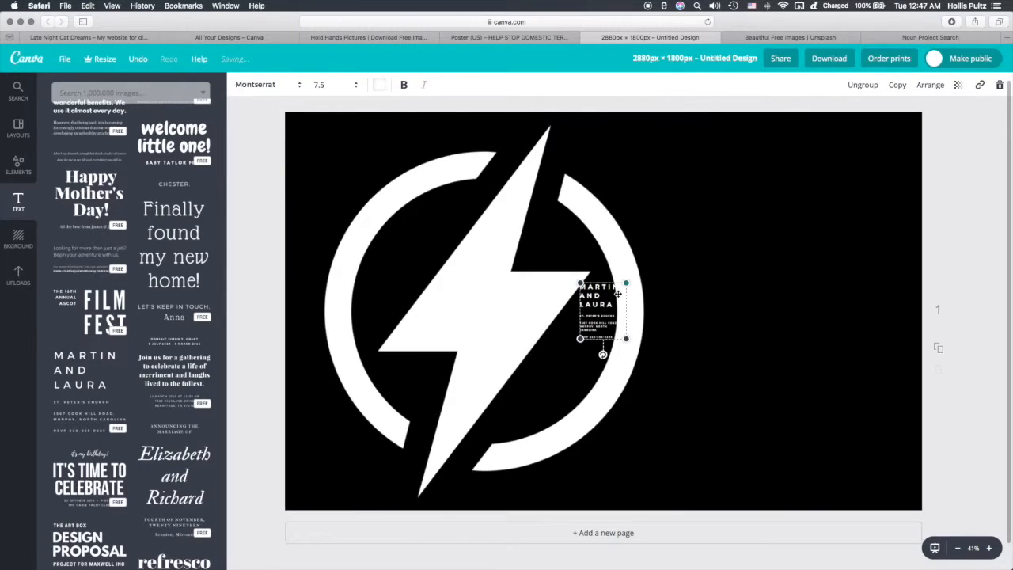
left_click_drag(623, 293, 725, 123)
left_click_drag(731, 169, 920, 399)
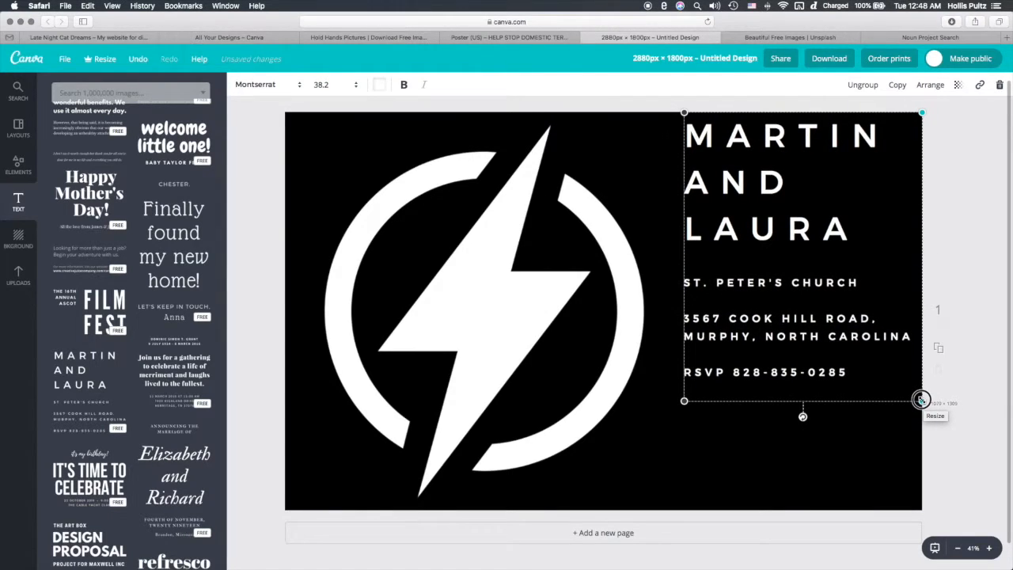
Step: Ungroup the invitation text layout beside the lightning-bolt icon
left_click(850, 86)
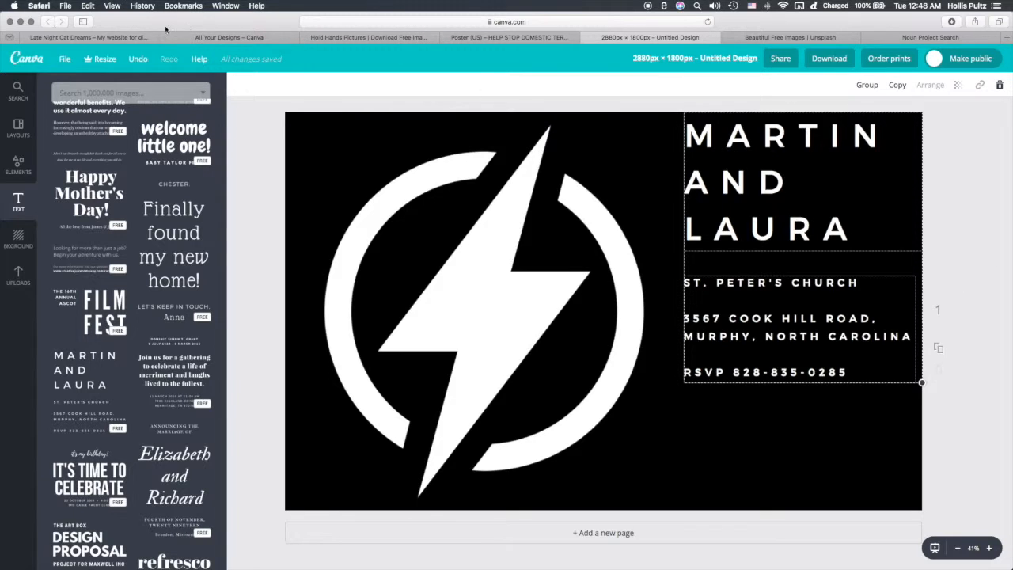
Step: Switch to the Late Night Cat Dreams site and look through the first page of posts down to the page numbers
left_click(113, 36)
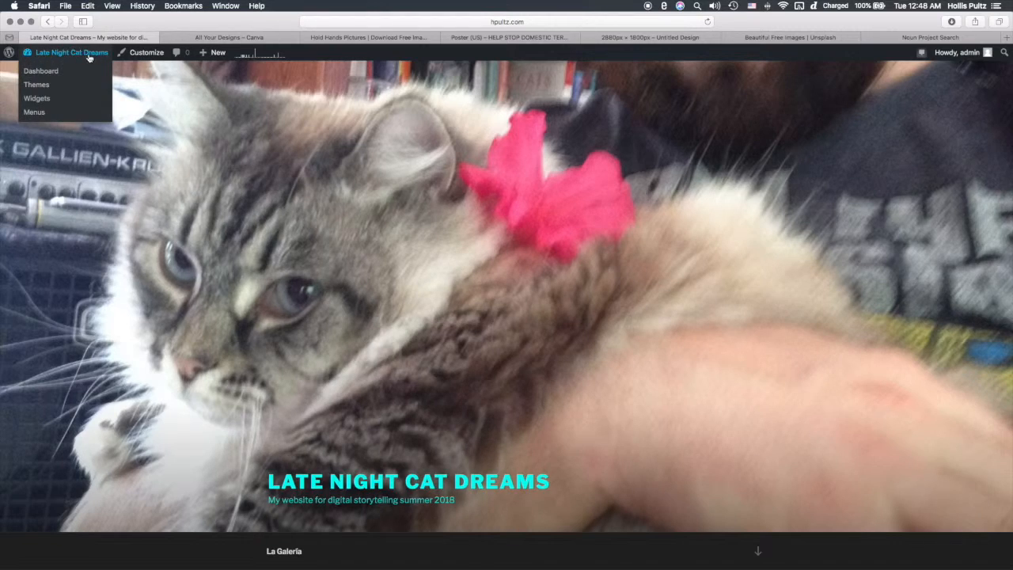
scroll(435, 274, "down", 5)
scroll(435, 275, "up", 1)
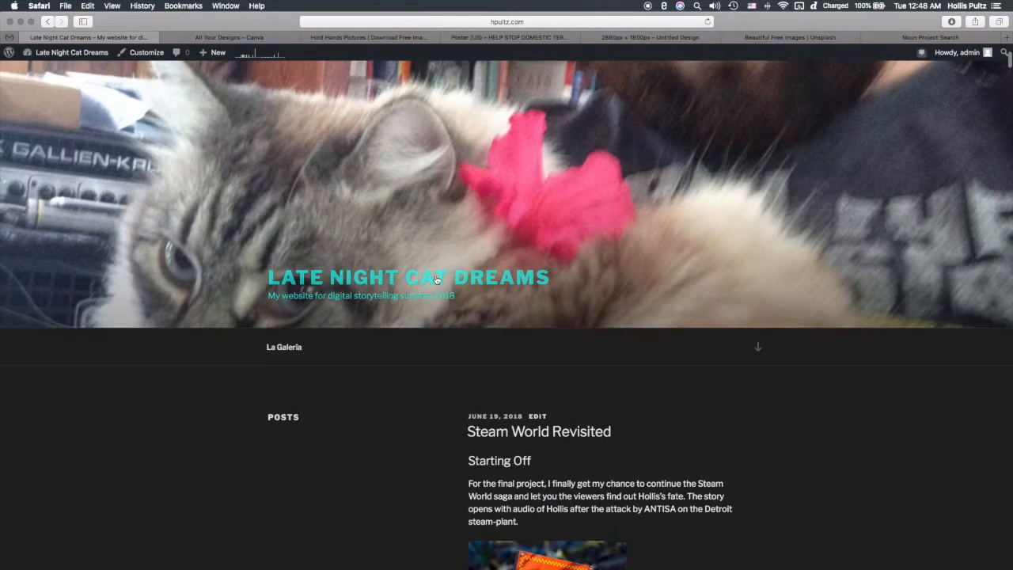
scroll(435, 274, "down", 1)
scroll(435, 277, "down", 3)
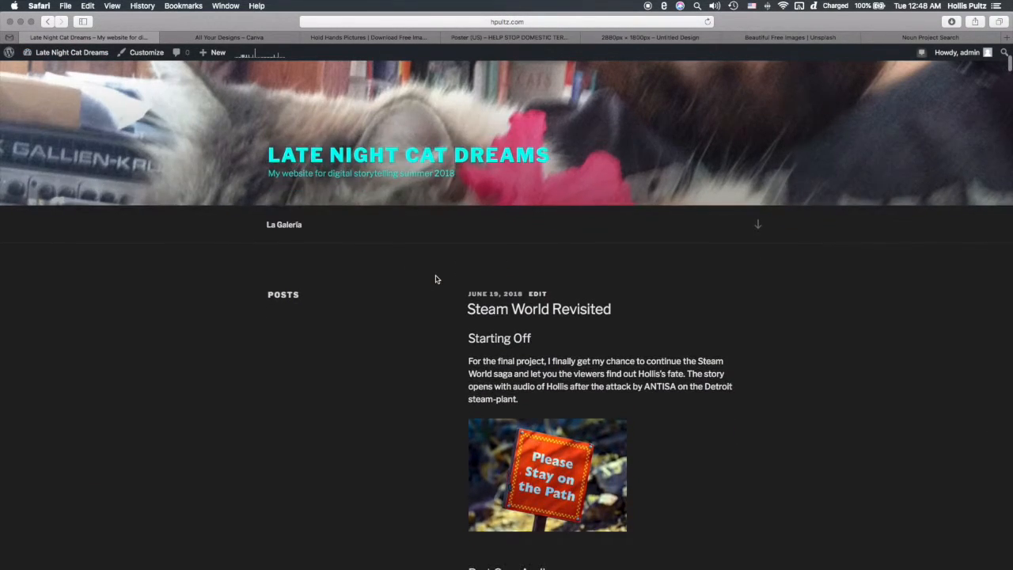
scroll(435, 278, "down", 20)
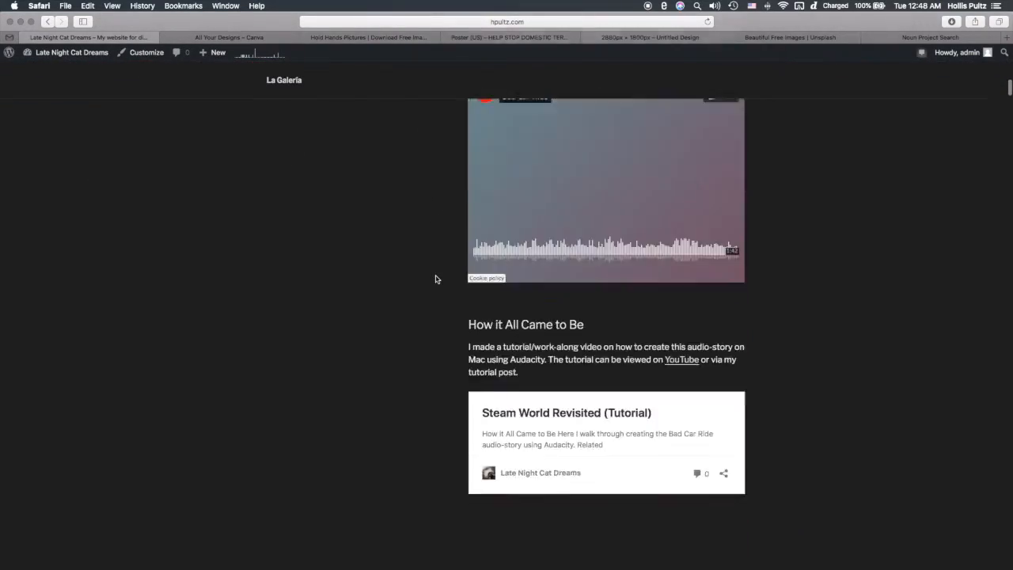
scroll(435, 278, "down", 20)
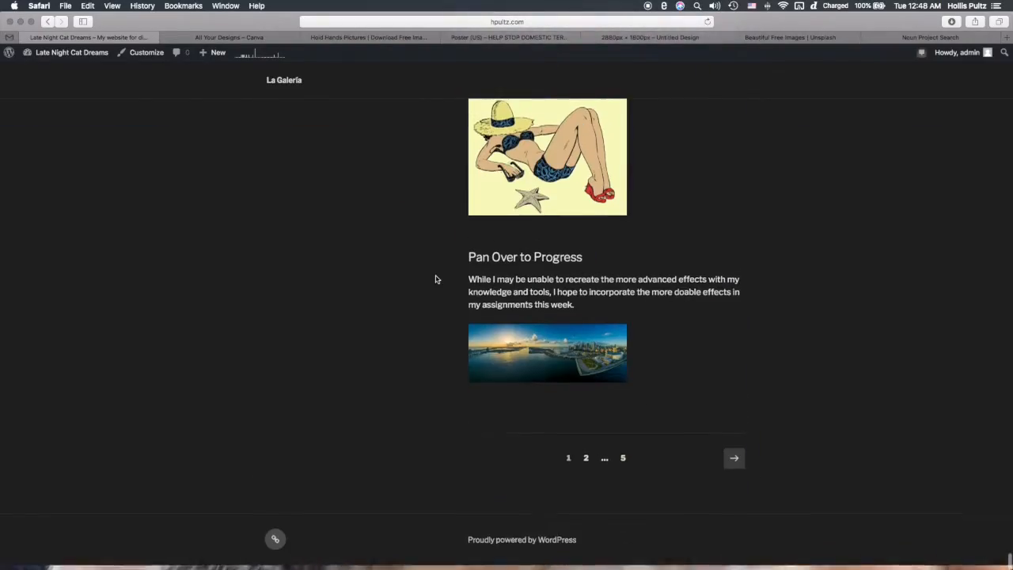
Step: Open page 2 of the blog posts, review the Steam World audio stories, and open the linked "steam powered Detroit" post
left_click(585, 467)
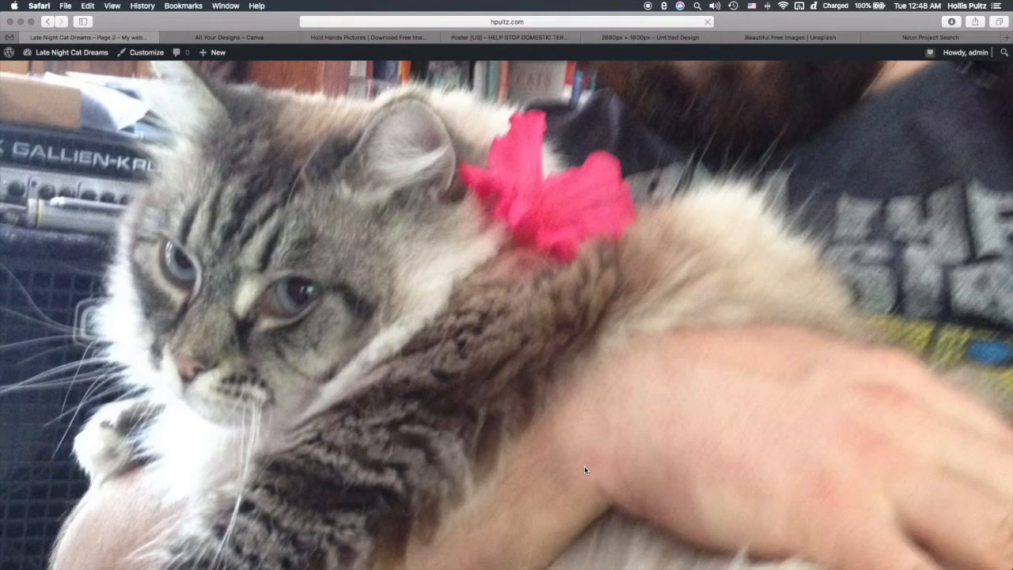
scroll(584, 467, "down", 10)
scroll(584, 466, "down", 10)
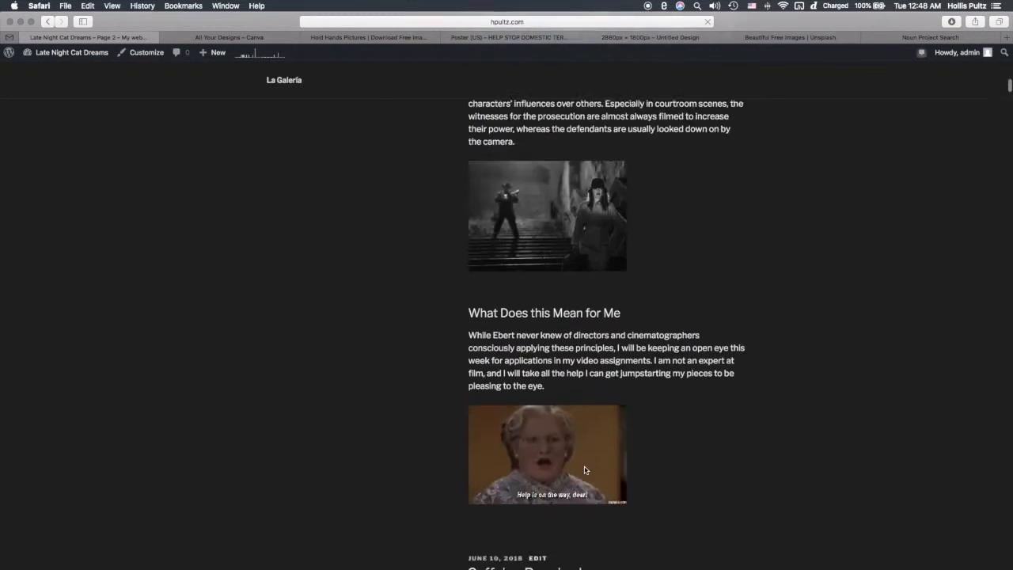
scroll(584, 468, "down", 15)
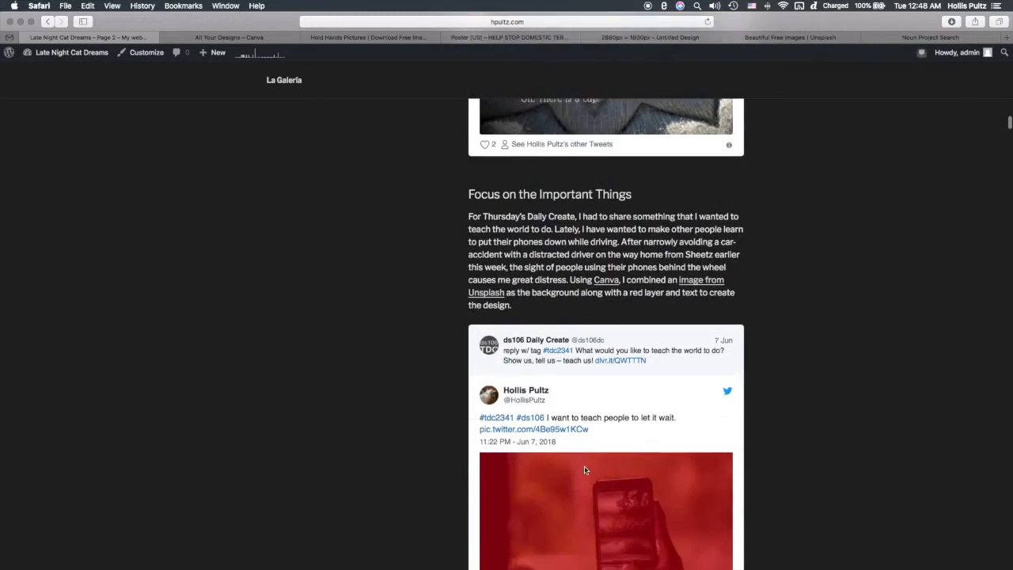
scroll(583, 469, "down", 15)
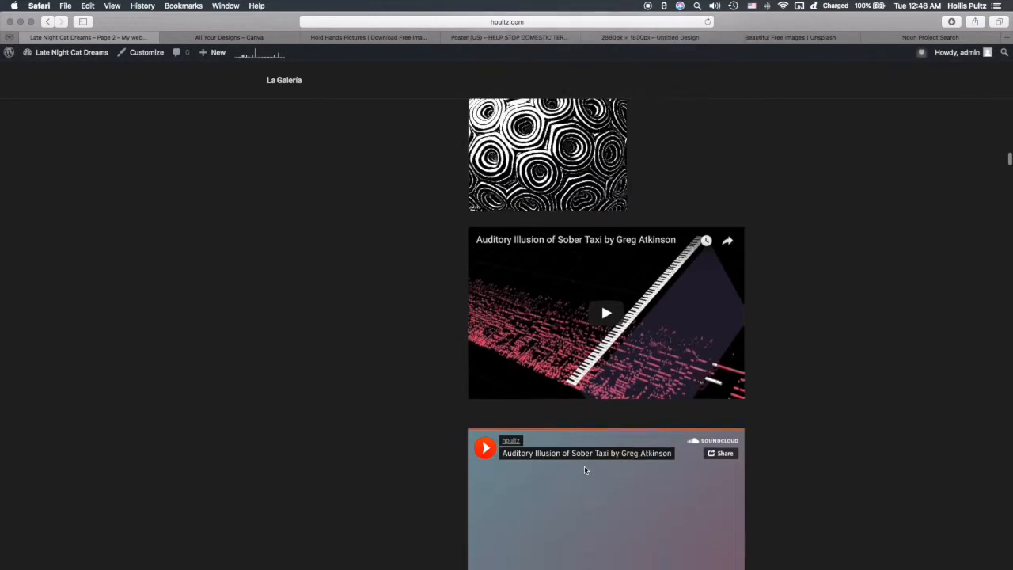
scroll(585, 469, "down", 15)
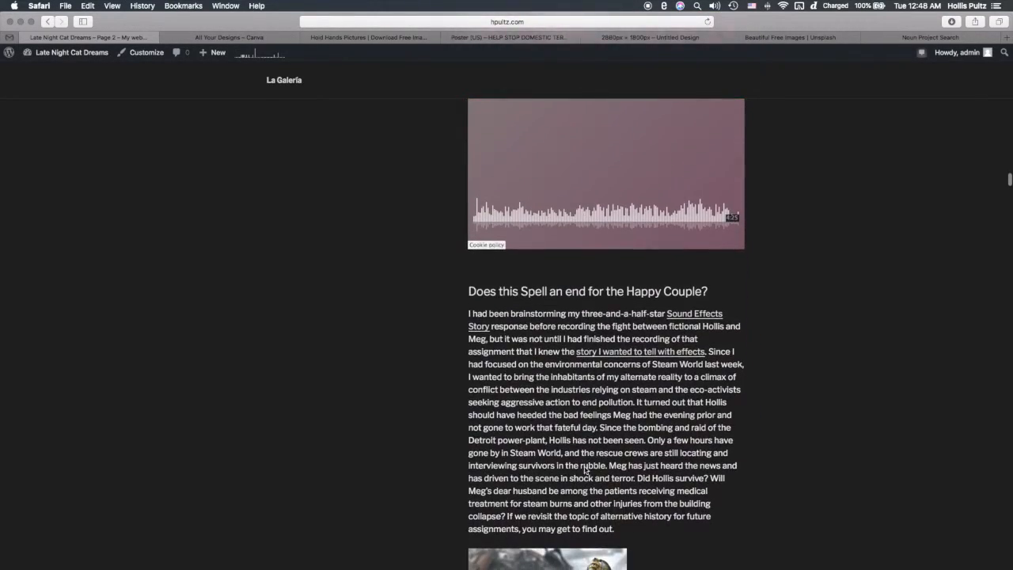
scroll(667, 356, "down", 5)
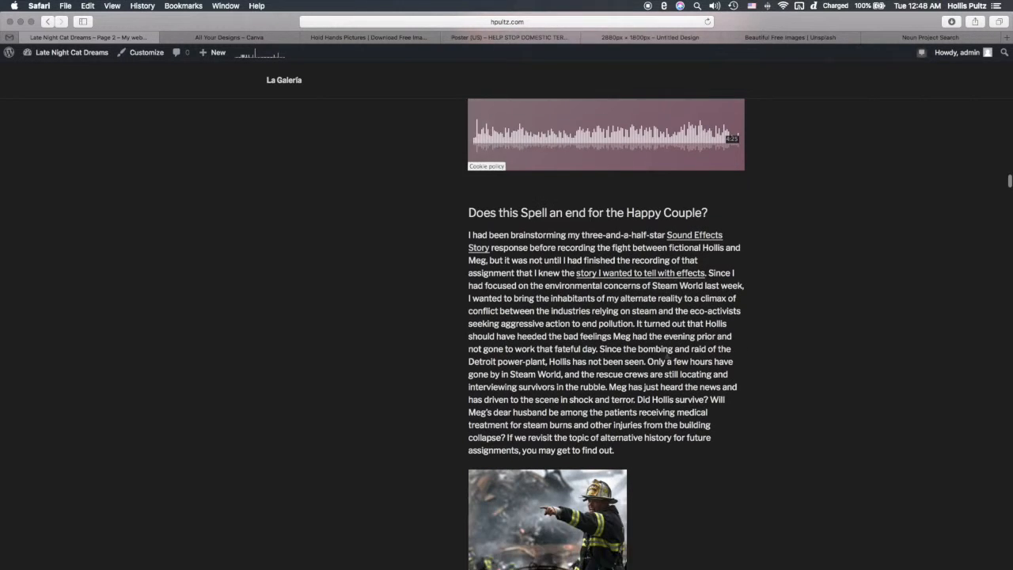
scroll(667, 356, "up", 6)
scroll(667, 356, "up", 8)
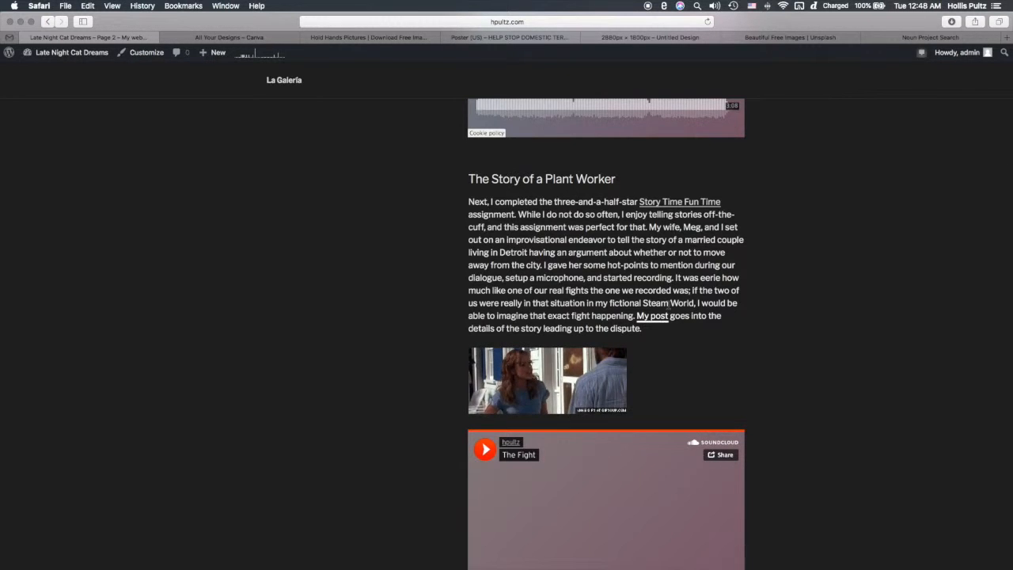
scroll(663, 322, "down", 10)
scroll(710, 274, "down", 20)
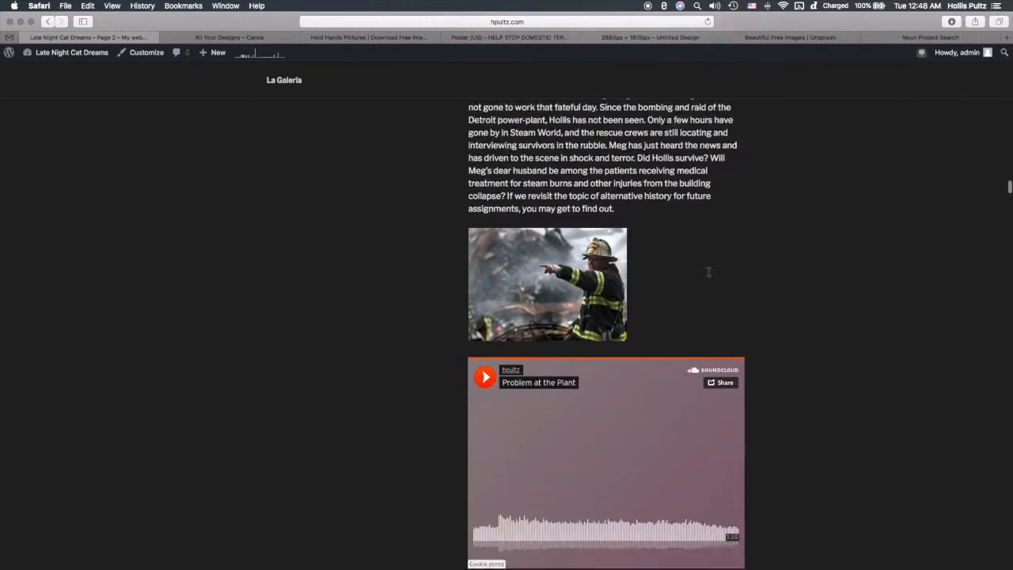
scroll(710, 275, "down", 20)
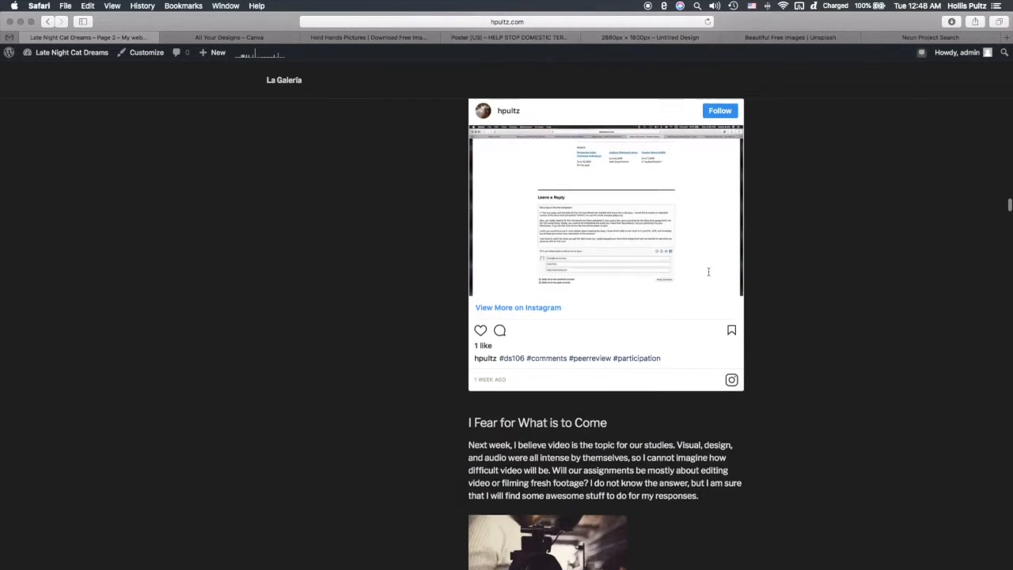
scroll(710, 276, "down", 20)
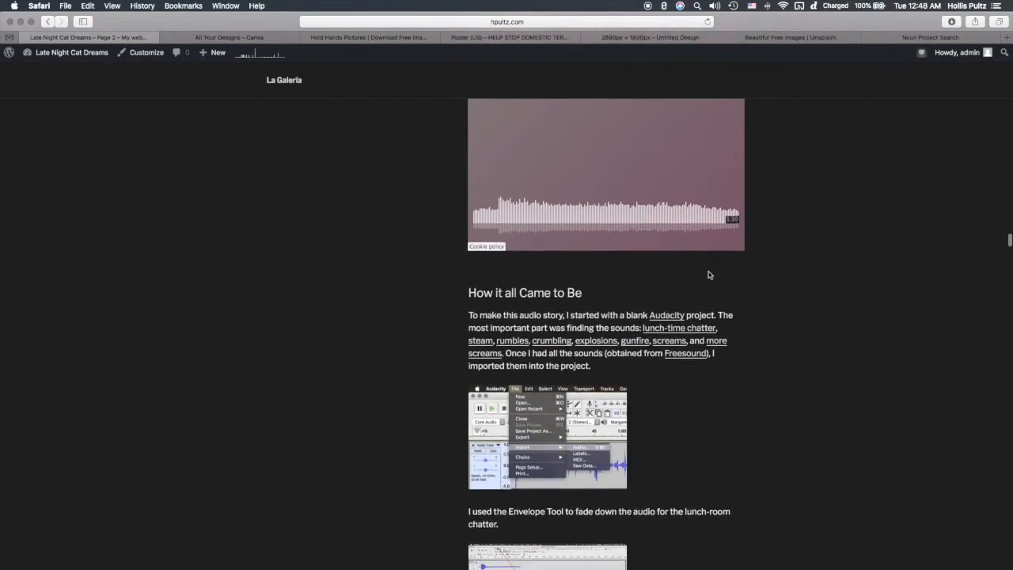
scroll(710, 274, "up", 10)
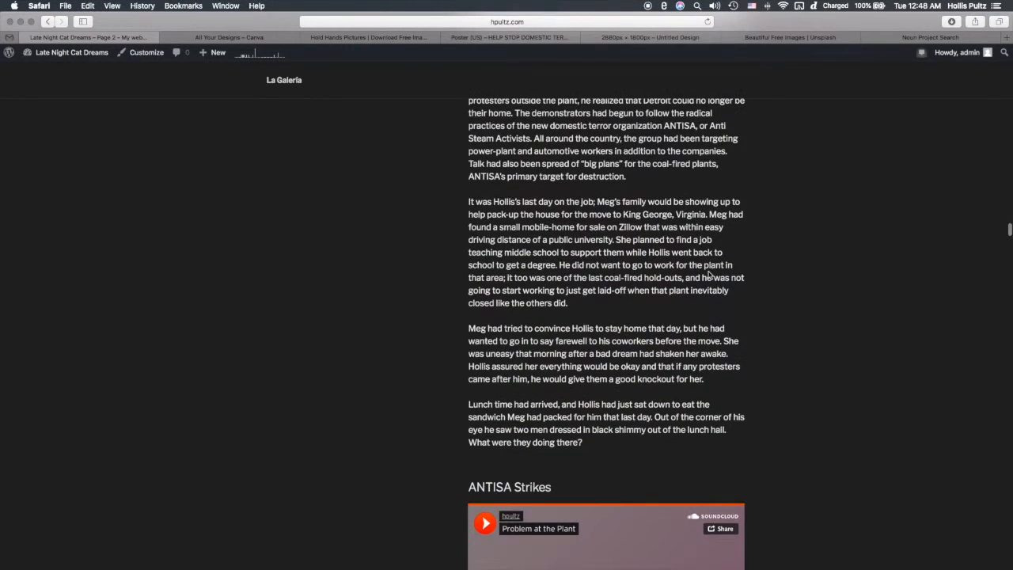
scroll(710, 275, "up", 9)
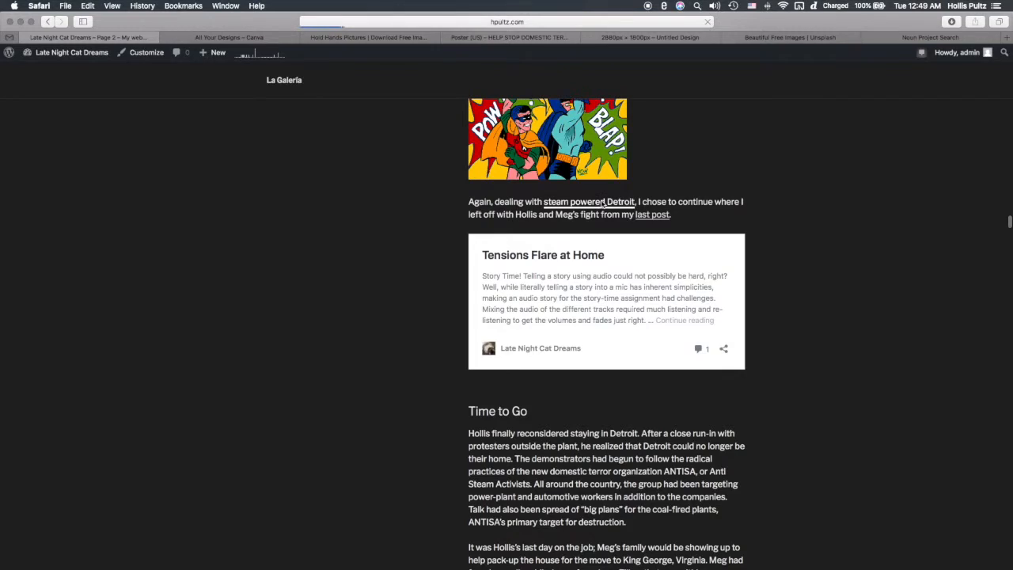
Step: Read the Keep Our World Wet post through its billboard image and assignment notes, and return to page 2 of the posts
scroll(452, 309, "down", 2)
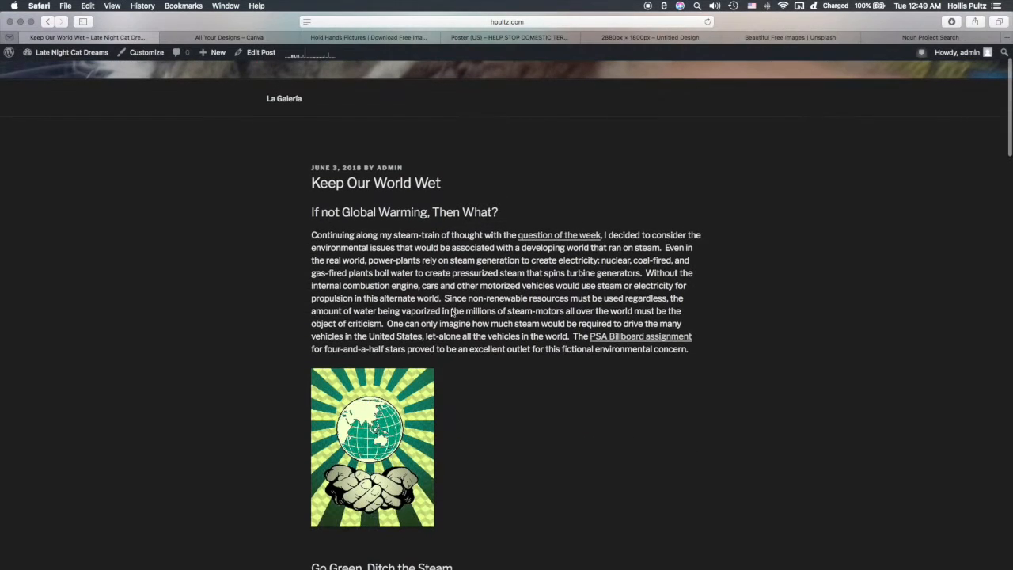
scroll(452, 309, "down", 10)
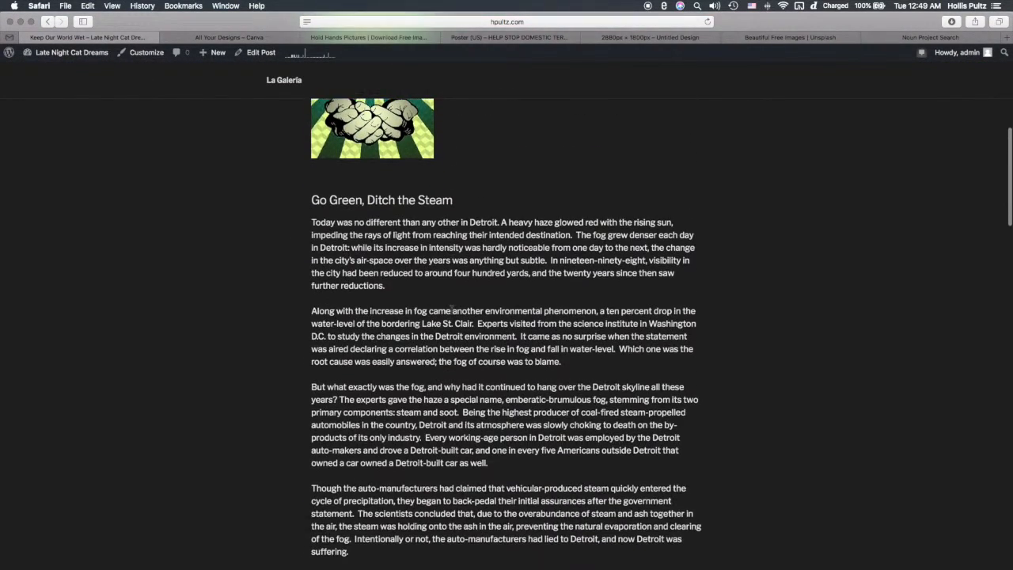
scroll(452, 309, "down", 3)
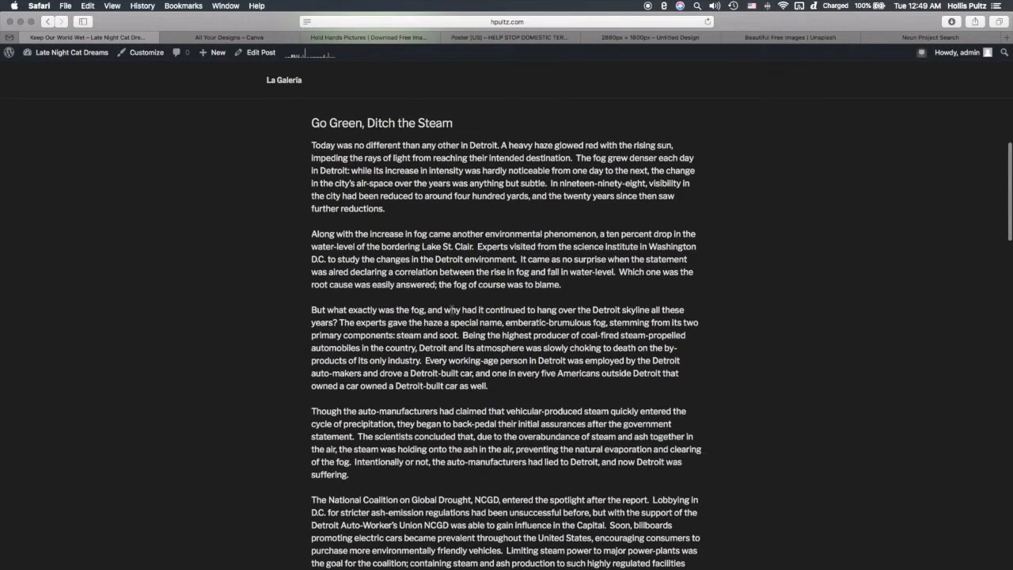
scroll(452, 313, "down", 3)
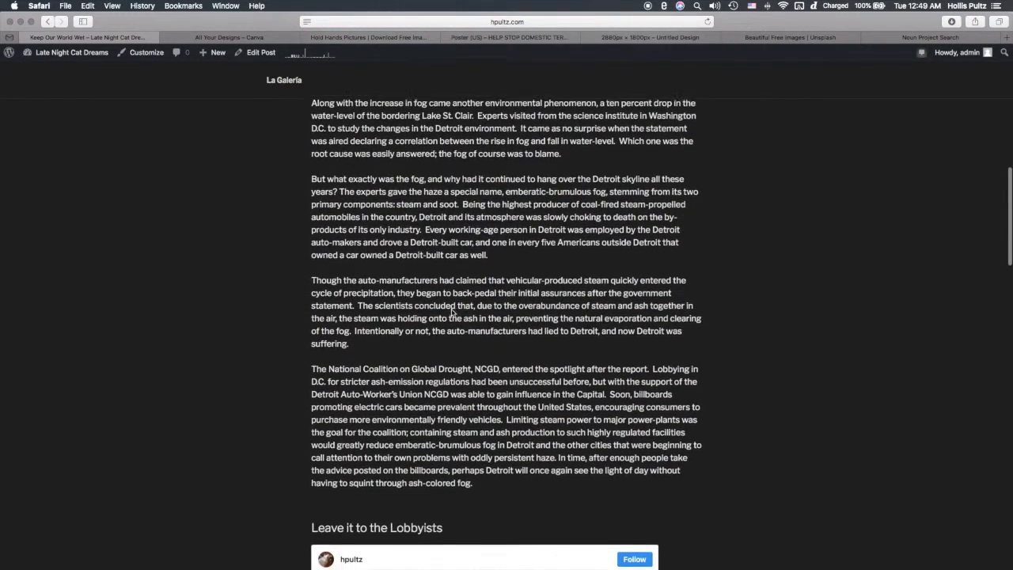
scroll(452, 312, "up", 3)
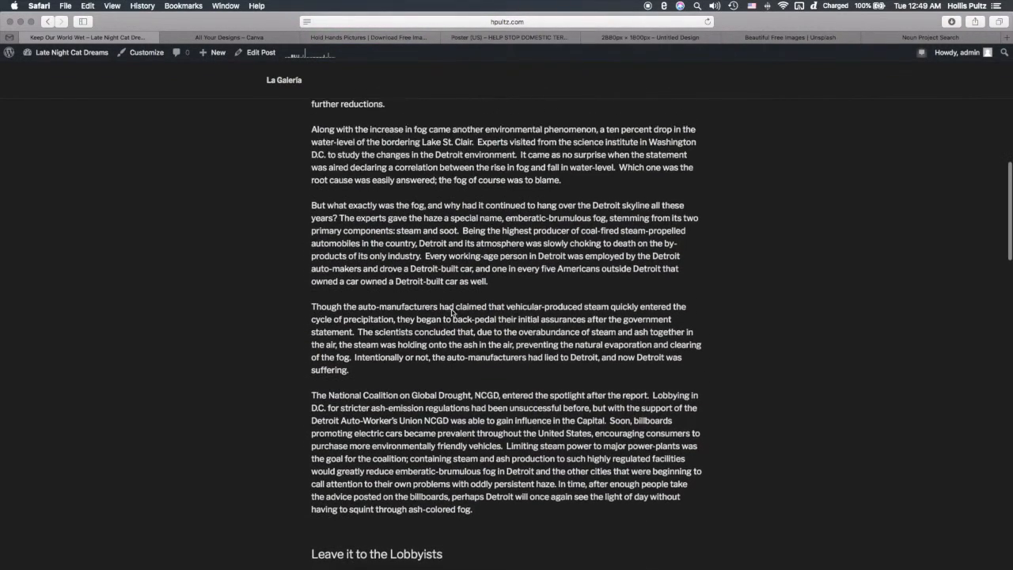
scroll(436, 175, "up", 1)
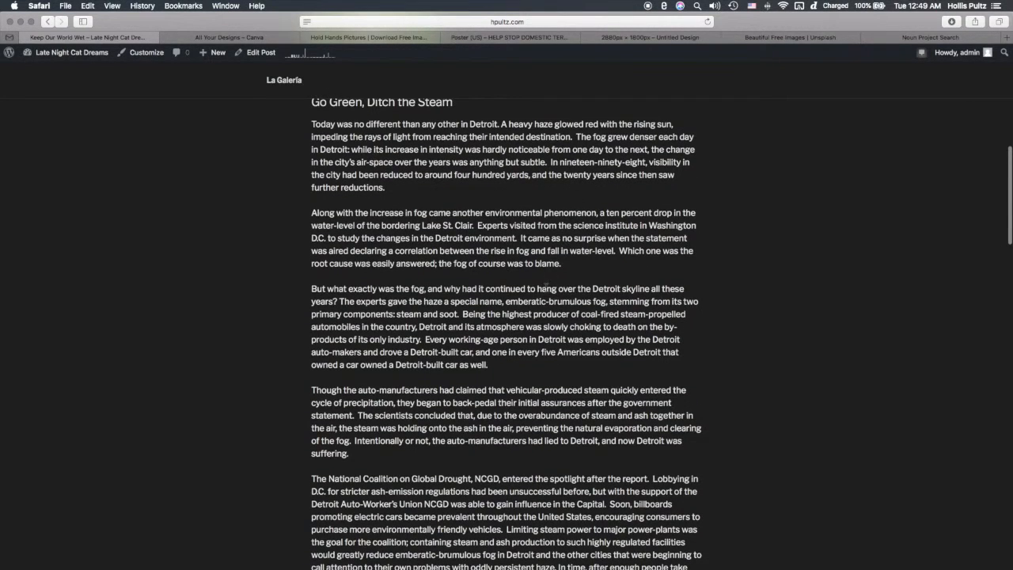
scroll(545, 287, "down", 2)
scroll(545, 287, "down", 1)
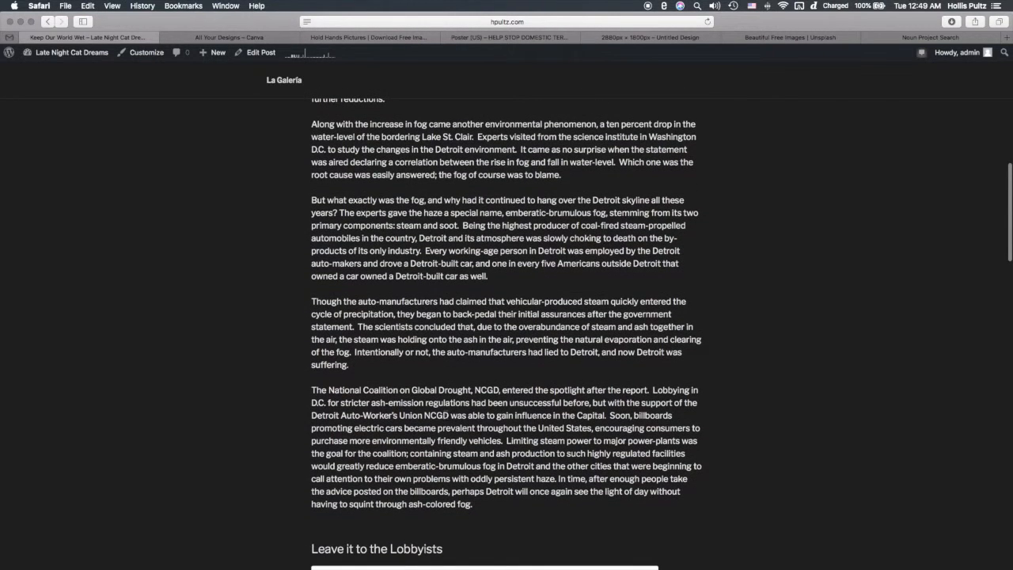
scroll(494, 450, "down", 10)
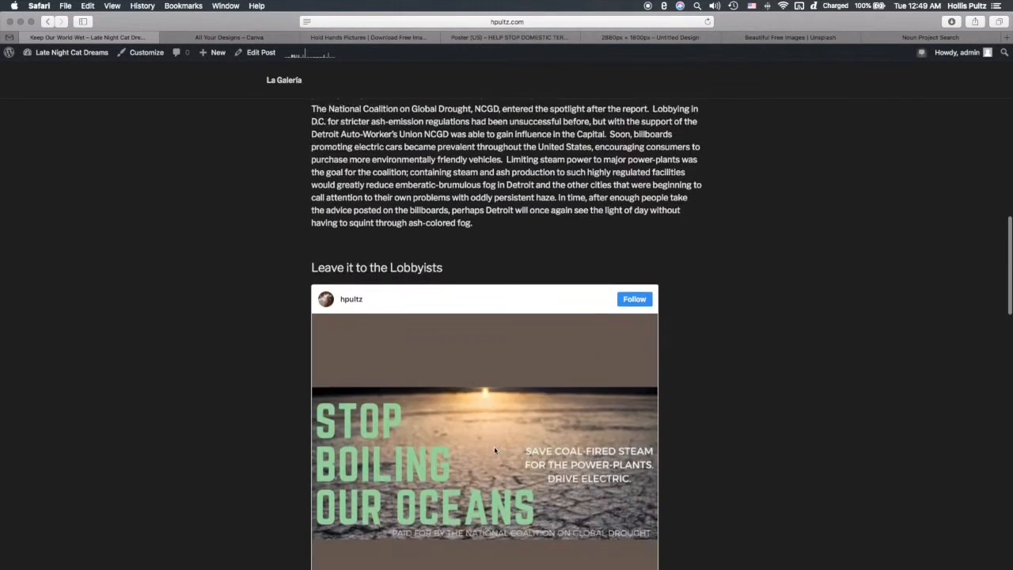
scroll(494, 450, "down", 11)
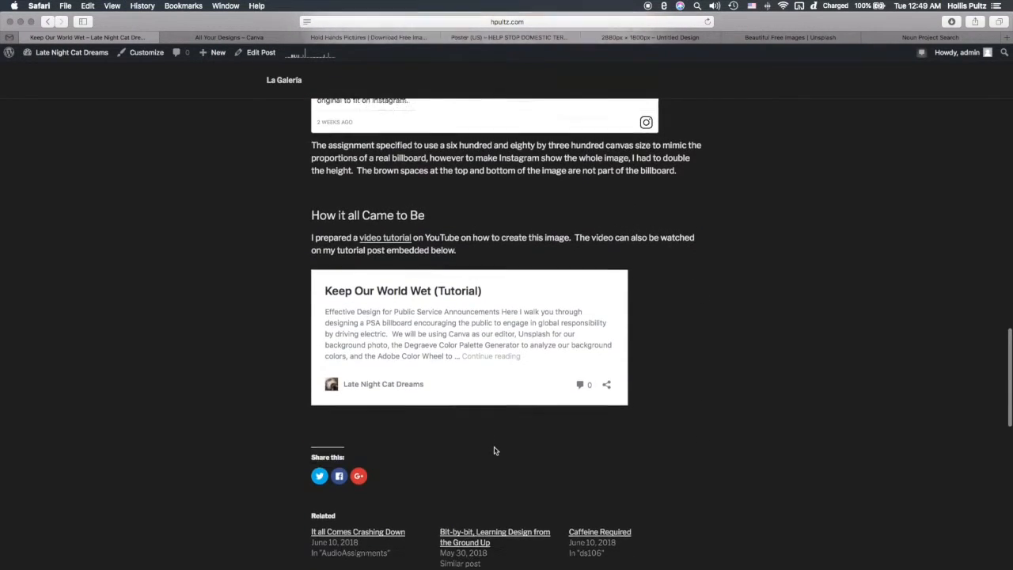
scroll(495, 450, "up", 1)
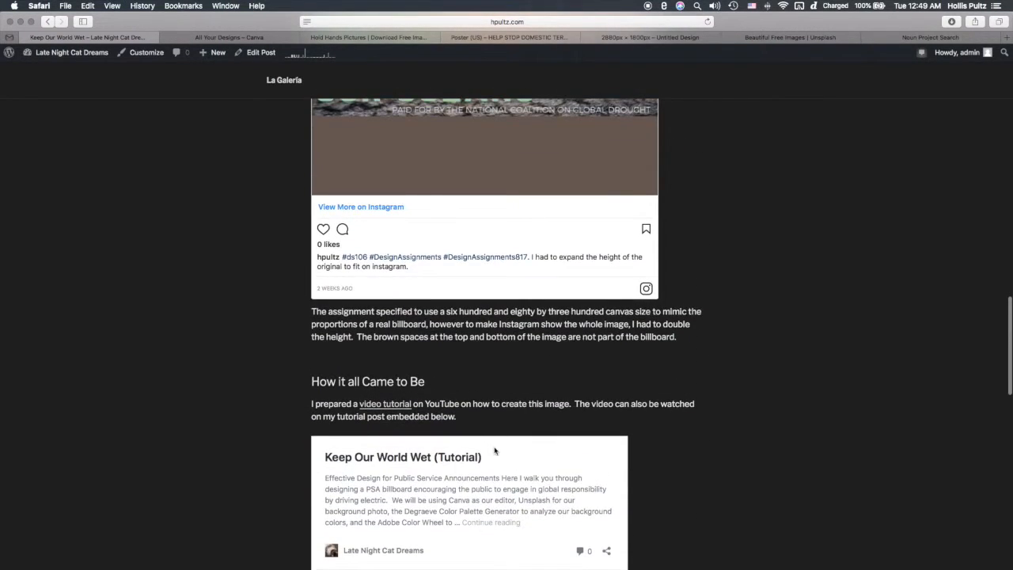
scroll(494, 451, "up", 1)
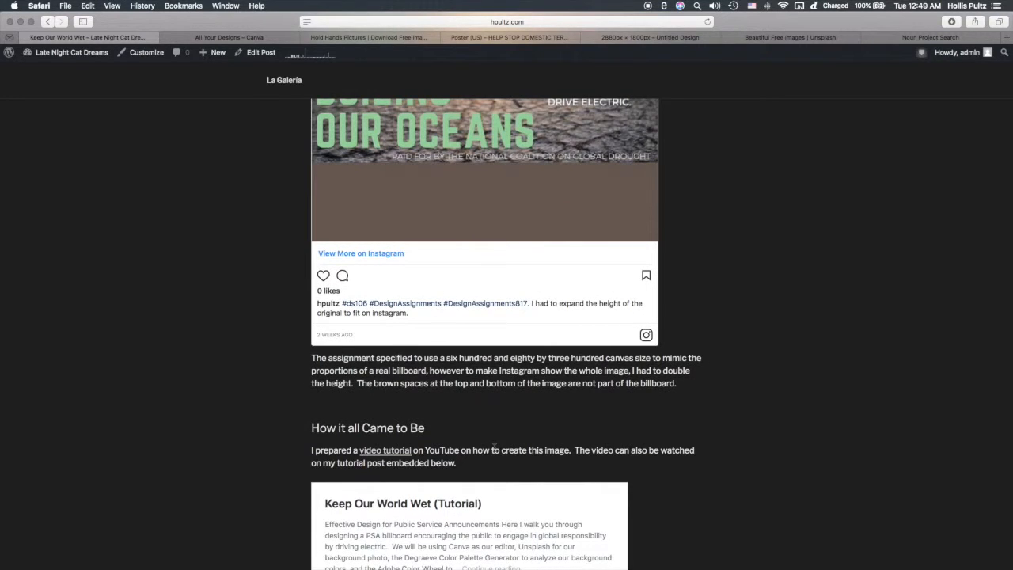
scroll(494, 450, "up", 5)
scroll(494, 450, "left", 5)
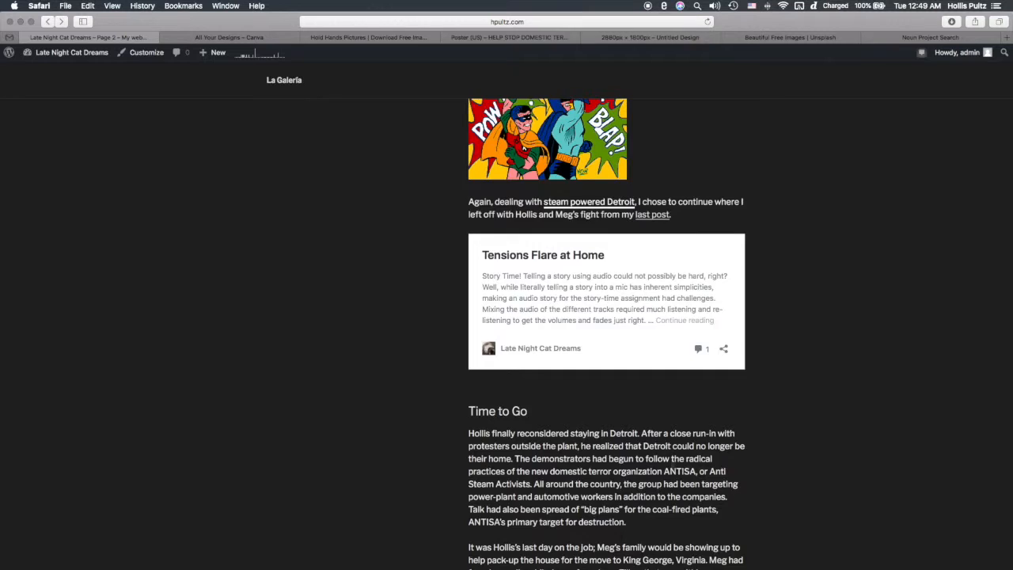
scroll(606, 333, "down", 1)
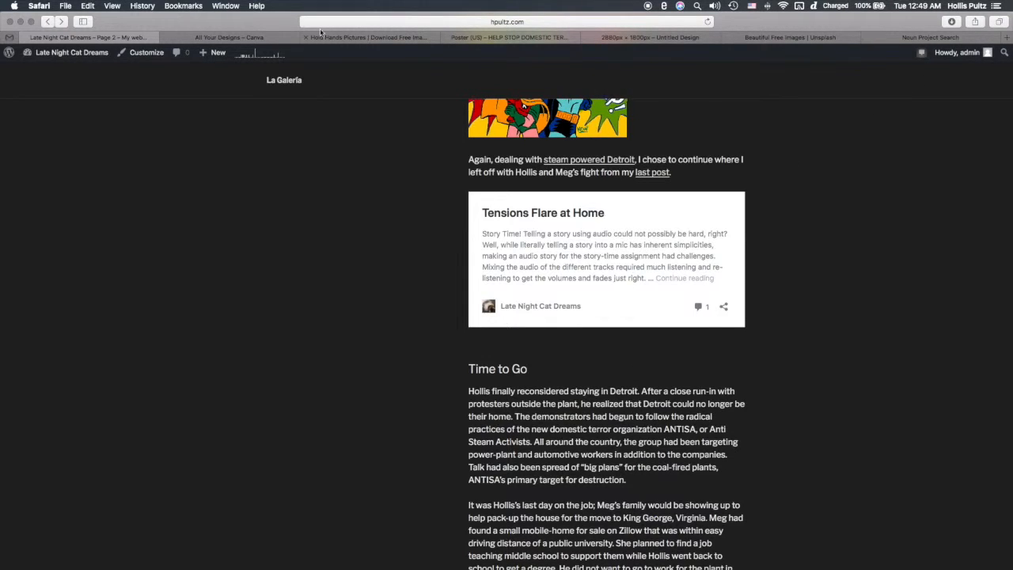
Step: Return to the Canva design and replace the large heading beside the lightning-bolt icon with "THE ANTI STEAM ACTIVISTS"
left_click(626, 37)
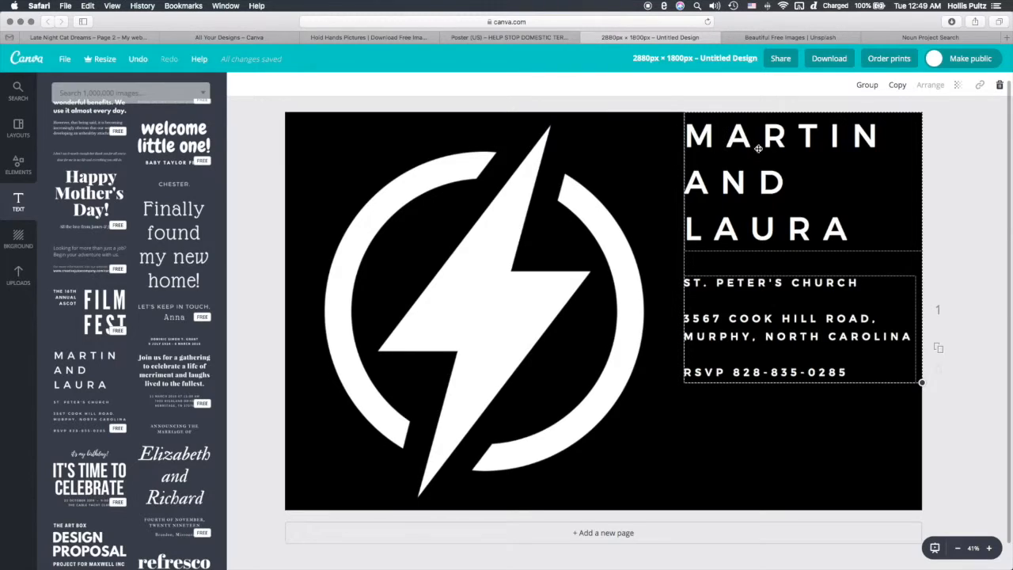
key("Escape")
left_click(770, 182)
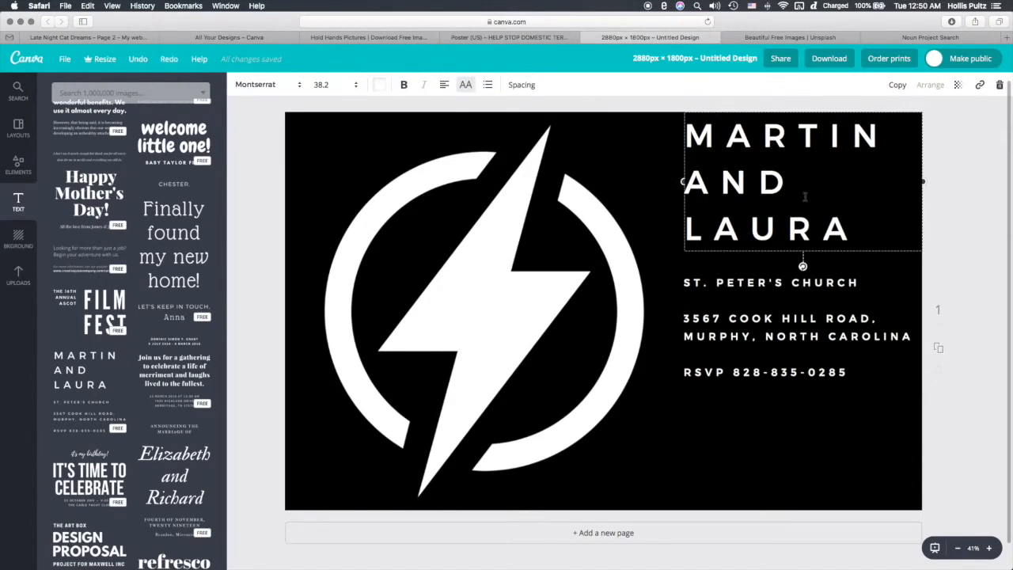
left_click_drag(843, 219, 697, 139)
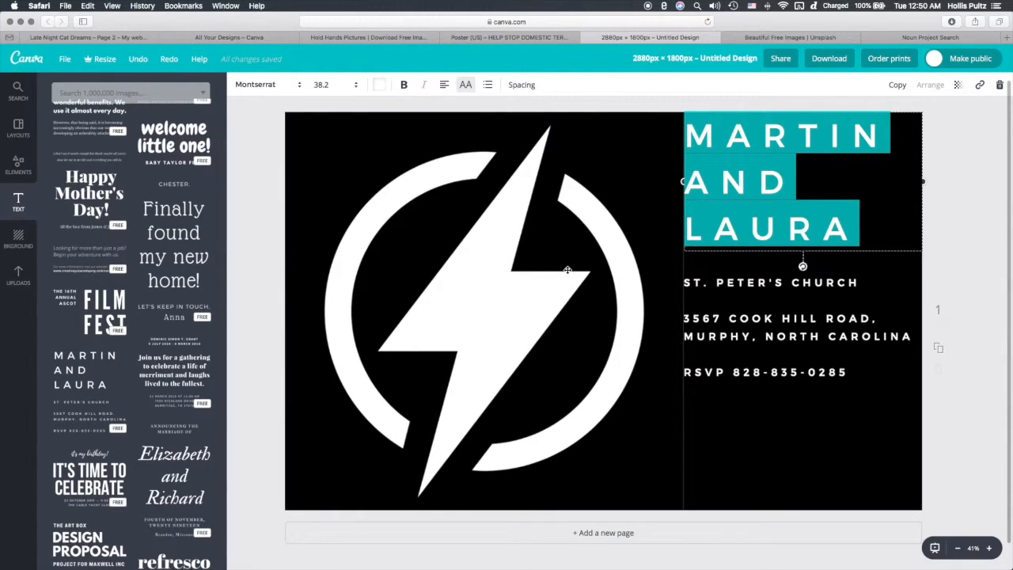
type("T")
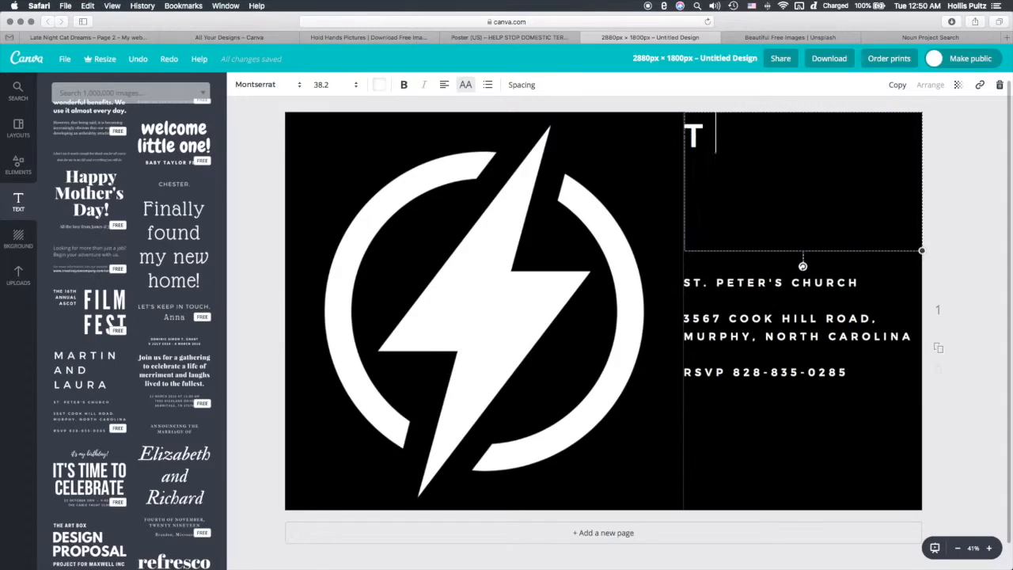
type("HE A")
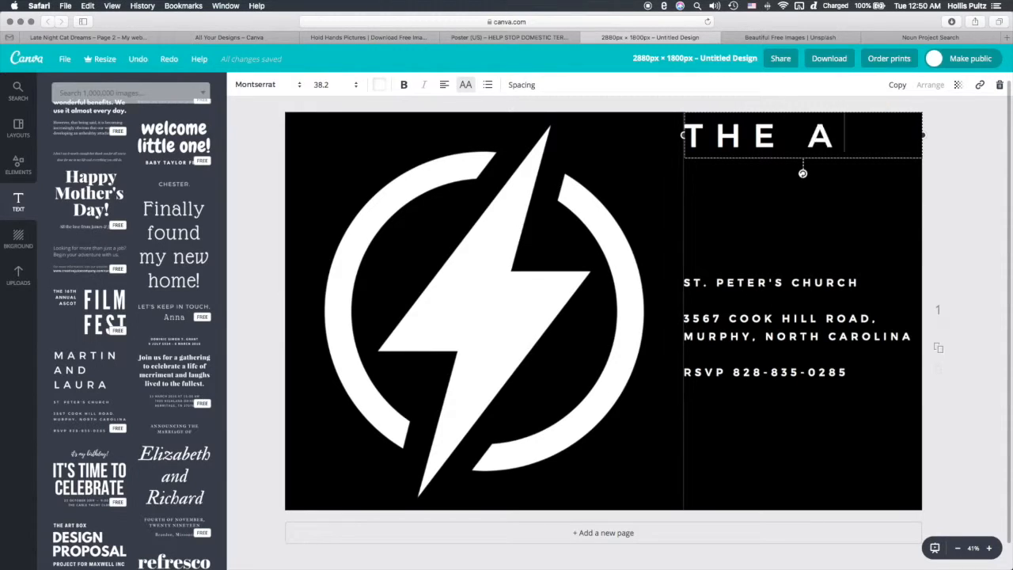
type("NTI ST")
key("BackSpace")
type("S")
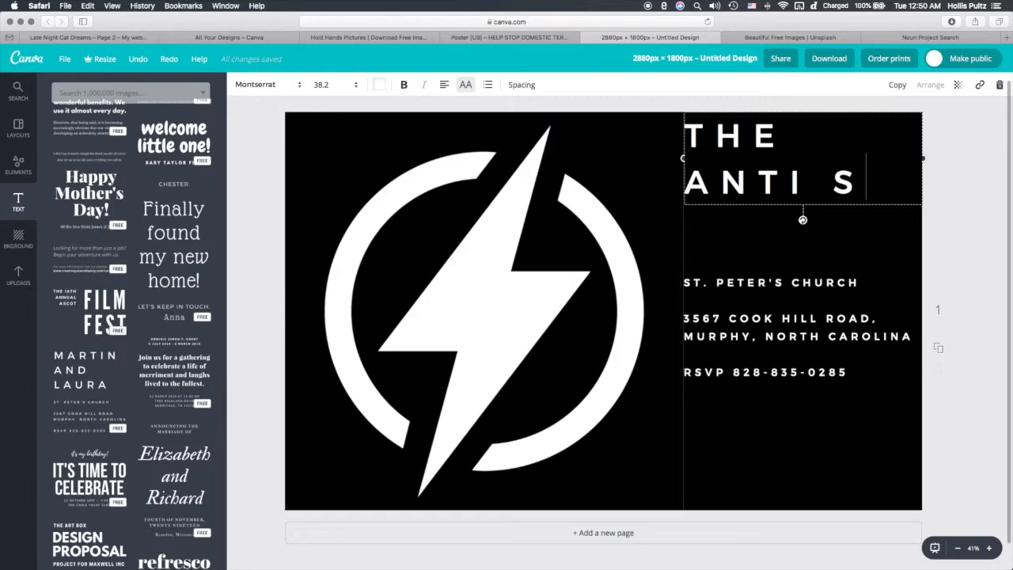
type("TEAM")
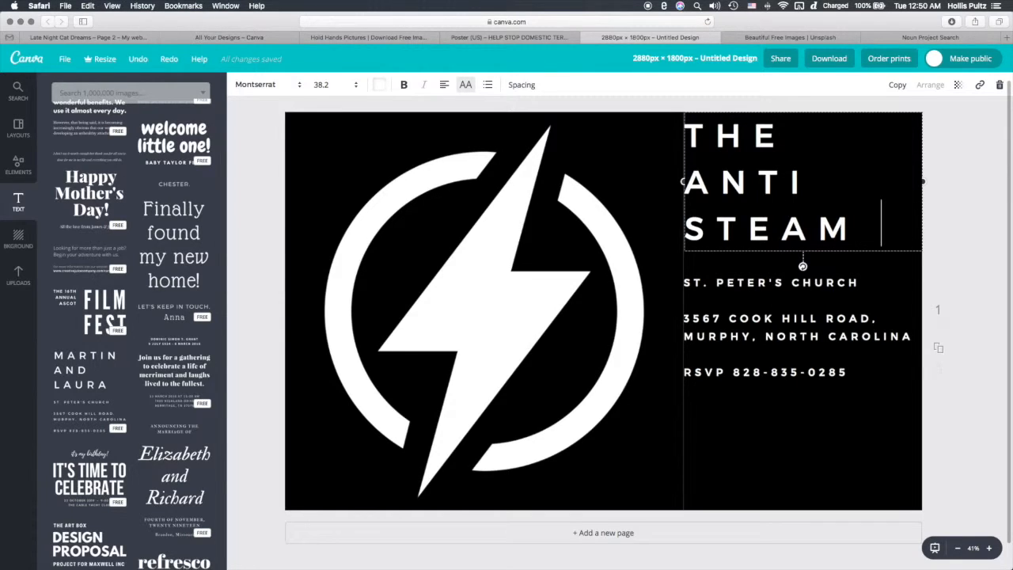
type(" ACTI")
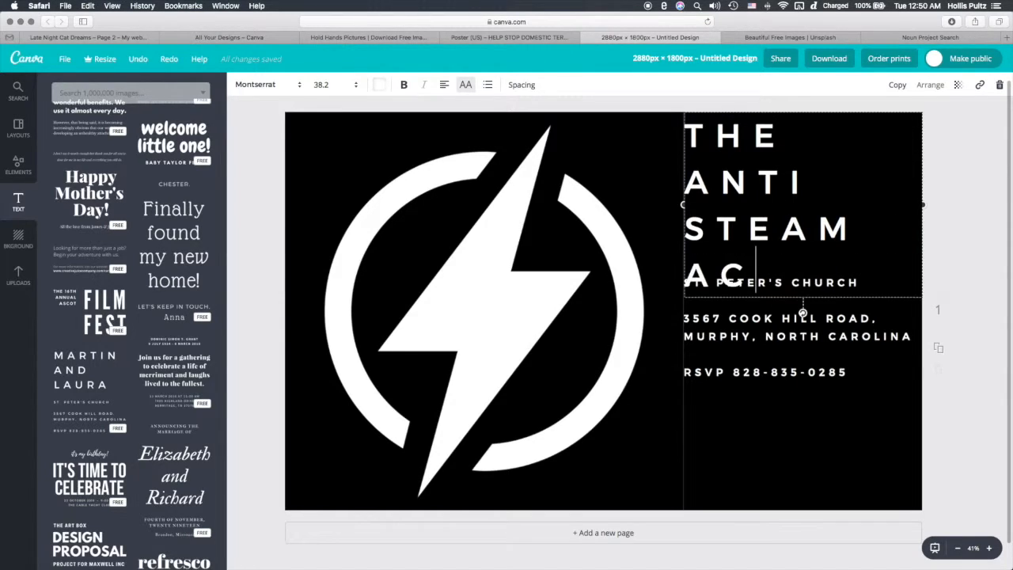
type("VIE ST")
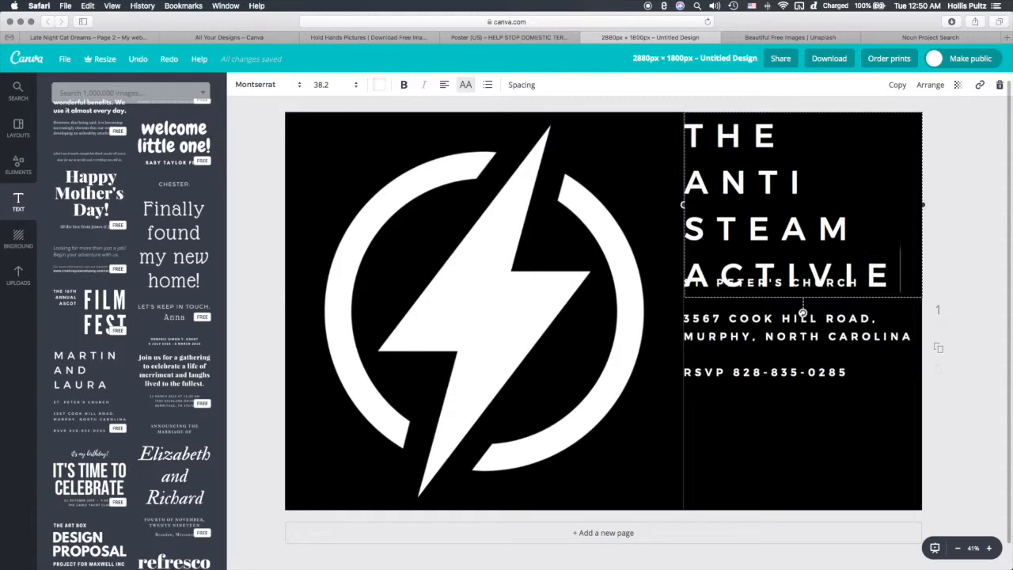
key("BackSpace")
key("BackSpace")
key("BackSpace")
type("ST")
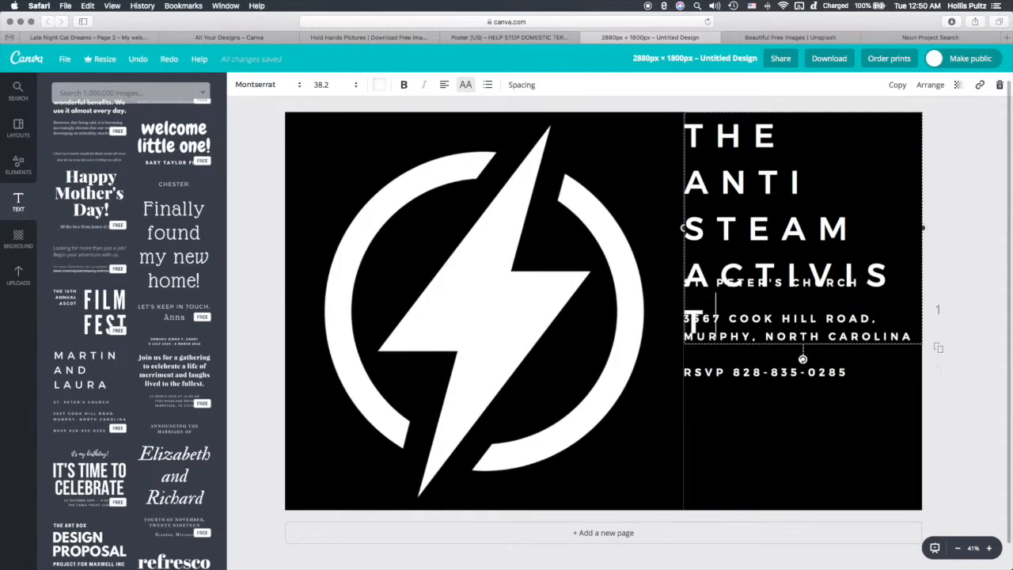
type("S")
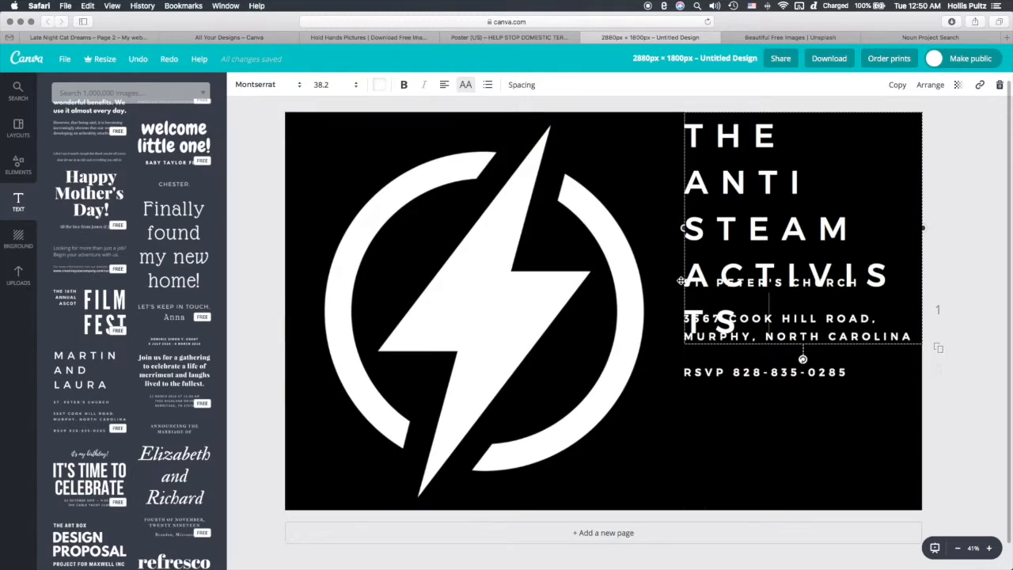
Step: Move the church address and RSVP text block down so it sits clear below the heading
left_click(930, 84)
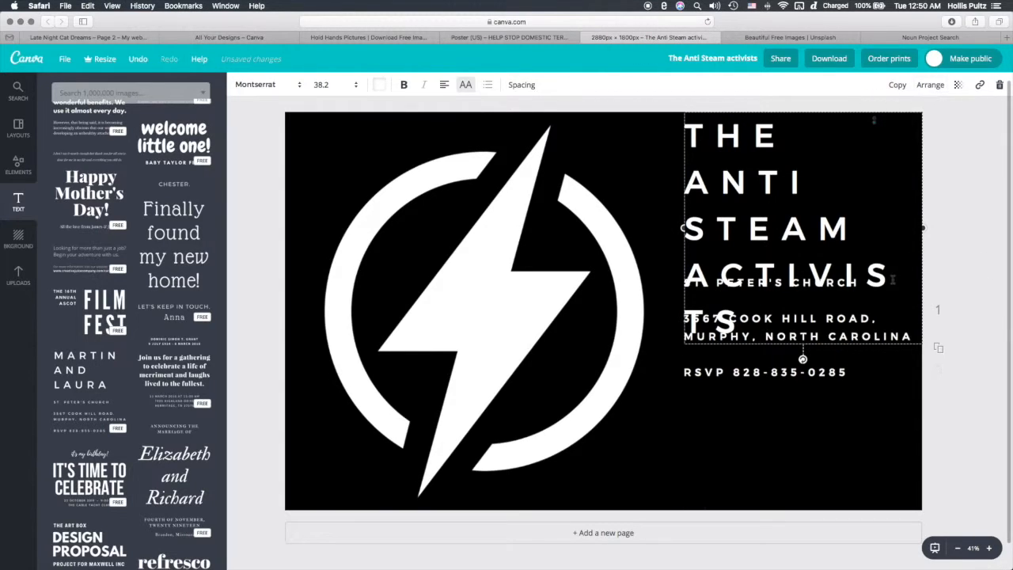
key("super+z")
left_click(868, 420)
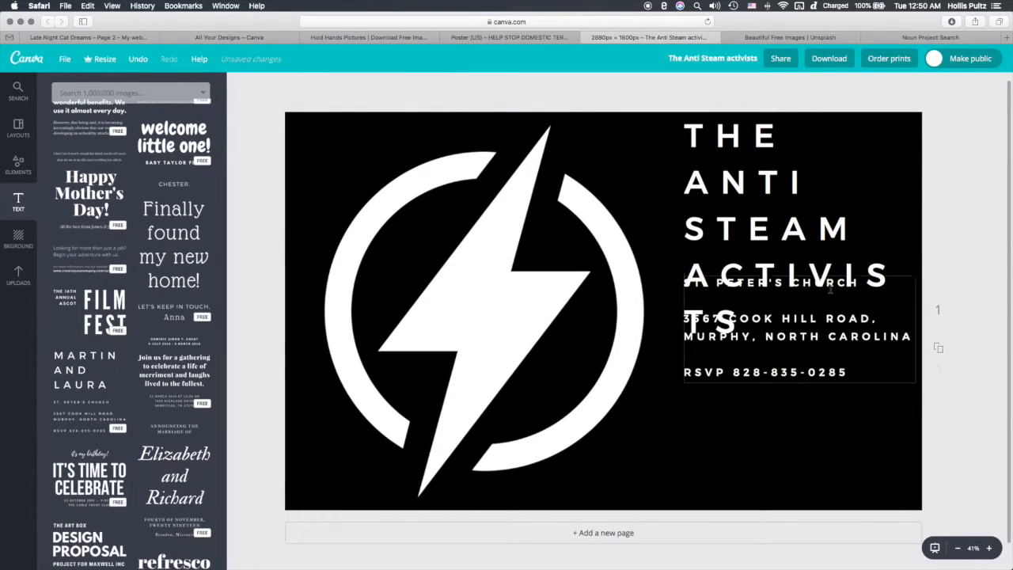
key("super+z")
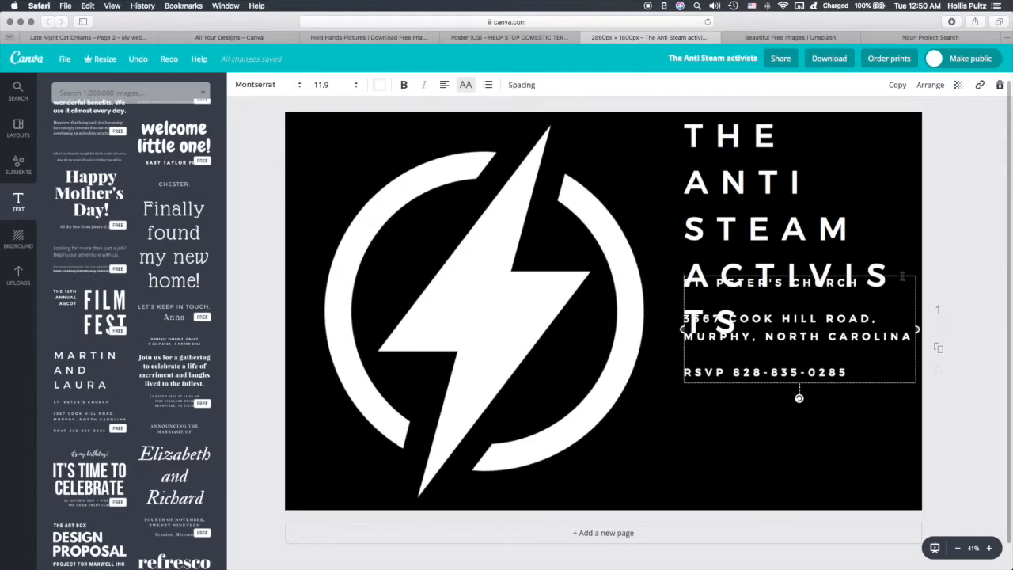
left_click_drag(894, 270, 894, 372)
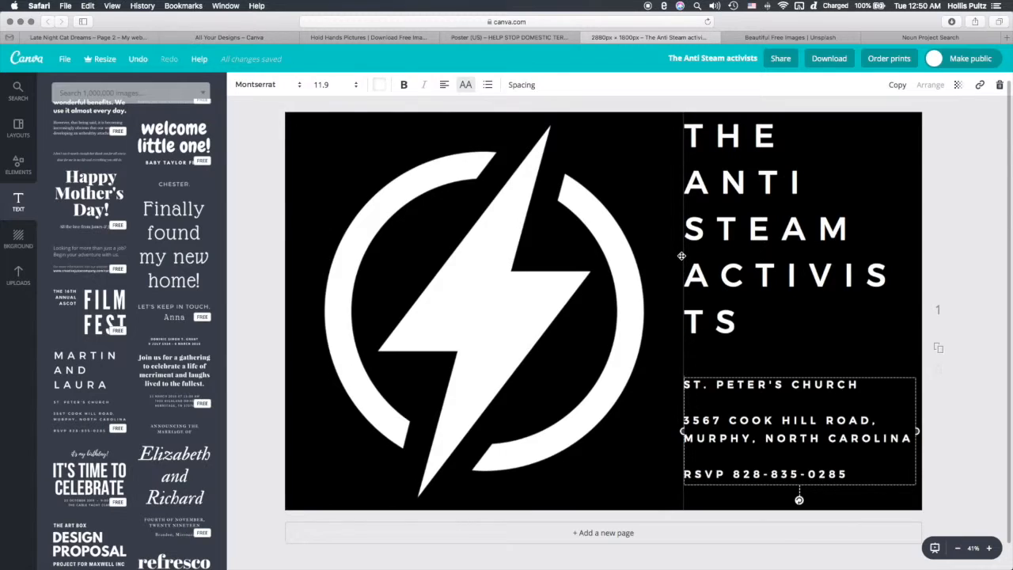
Step: Widen the heading's text box toward the icon and set its font size to 36
left_click(681, 257)
left_click(683, 245)
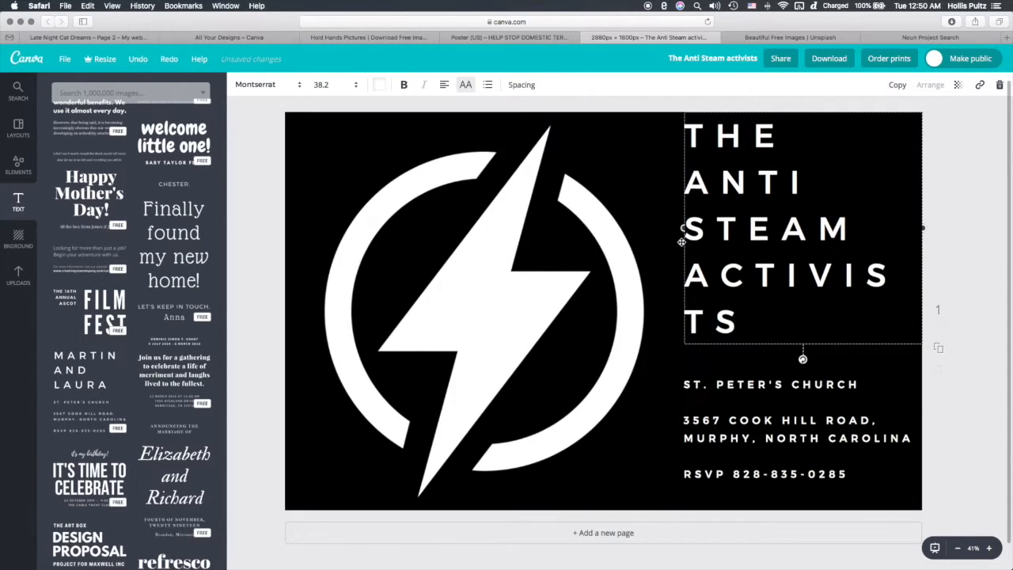
left_click_drag(681, 227, 667, 226)
mouse_move(667, 227)
left_mouse_down()
mouse_move(641, 226)
mouse_move(652, 227)
left_mouse_up()
left_click(360, 86)
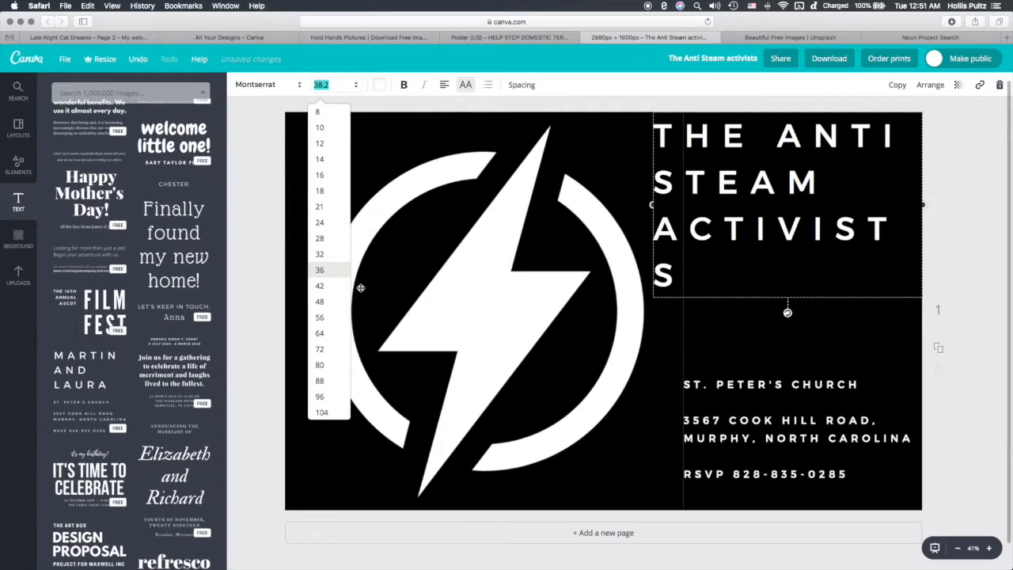
left_click(335, 277)
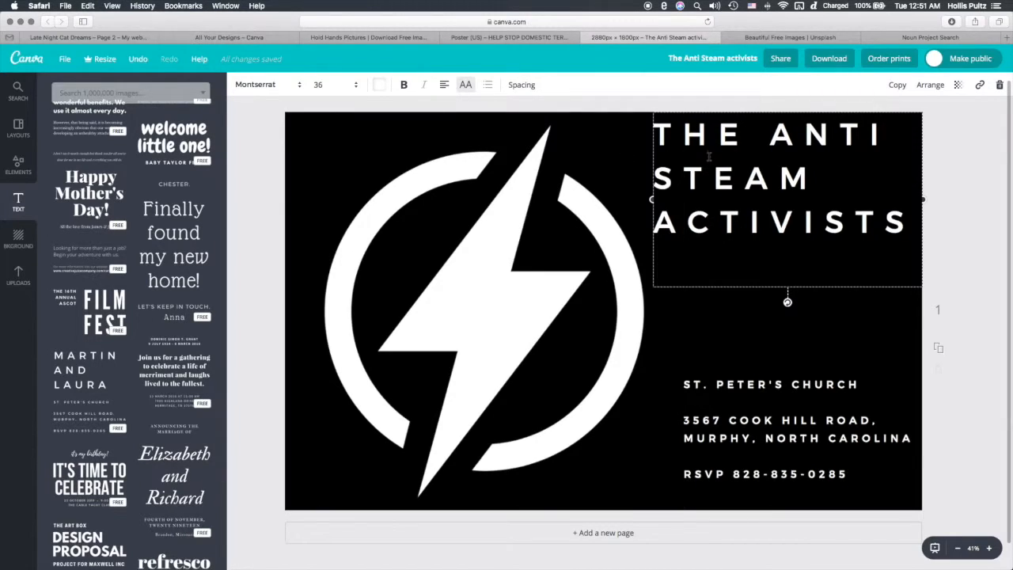
key("super+z")
key("super+shift+z")
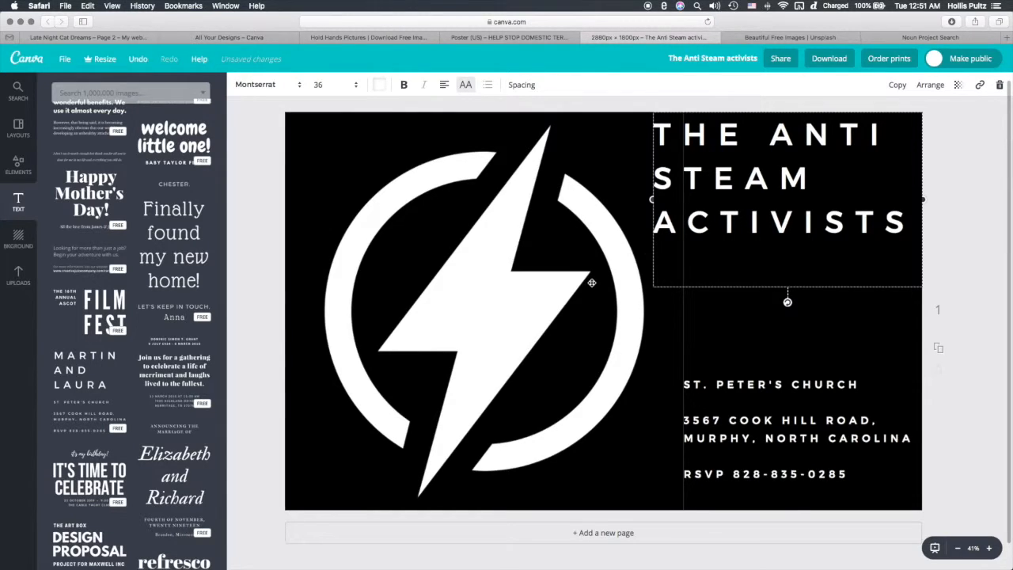
Step: Duplicate the heading, shift the copy toward the lightning-bolt icon and replace its text with "ANTISA"
key("super+d")
left_click_drag(657, 279, 606, 385)
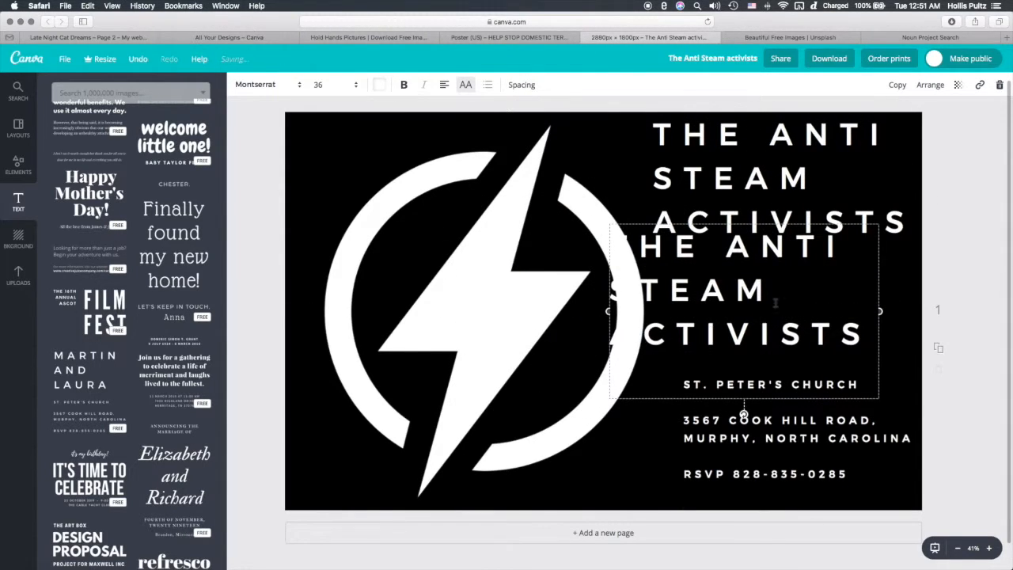
left_click_drag(850, 343, 803, 340)
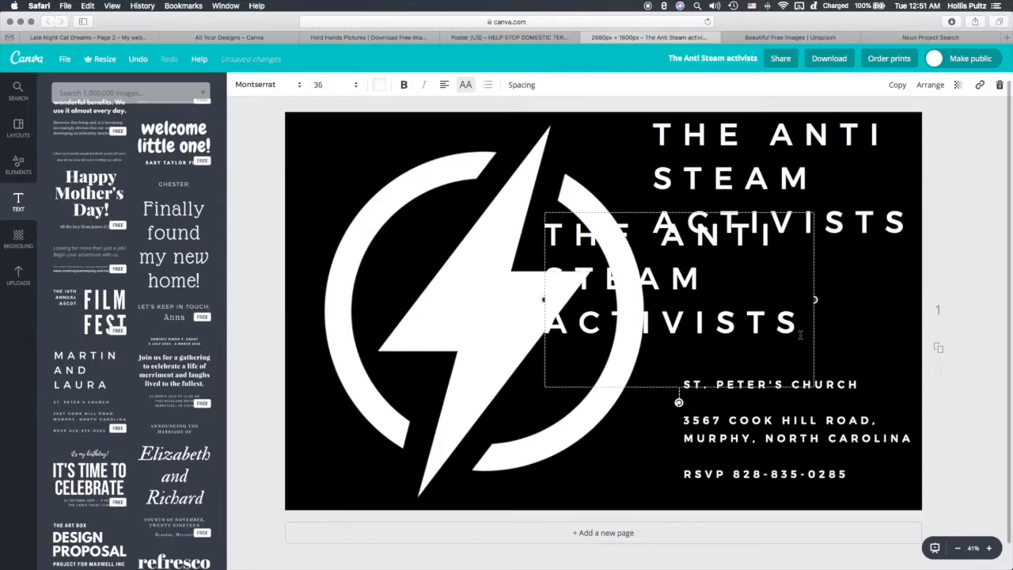
left_click(804, 324)
left_click_drag(804, 324, 575, 245)
key("BackSpace")
key("BackSpace")
type("ANTISA")
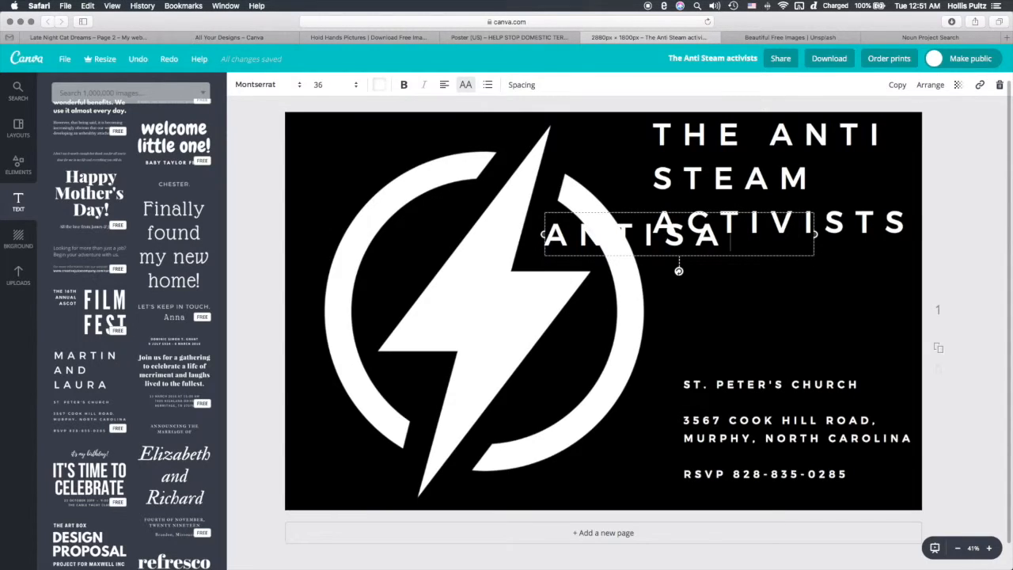
Step: Color the ANTISA text black and move it onto the white lightning bolt
left_click(380, 84)
left_click(387, 230)
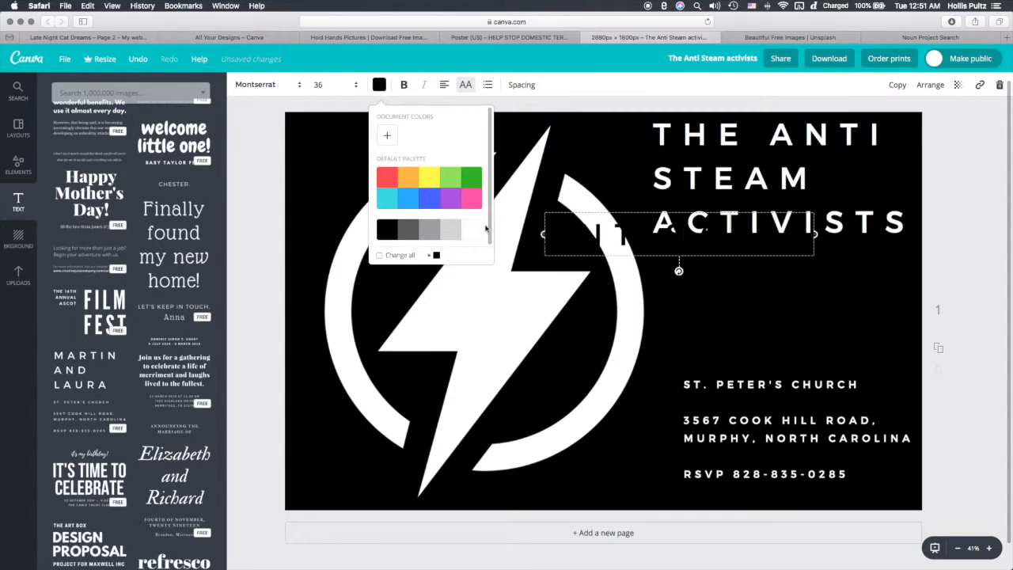
left_click_drag(616, 206, 501, 293)
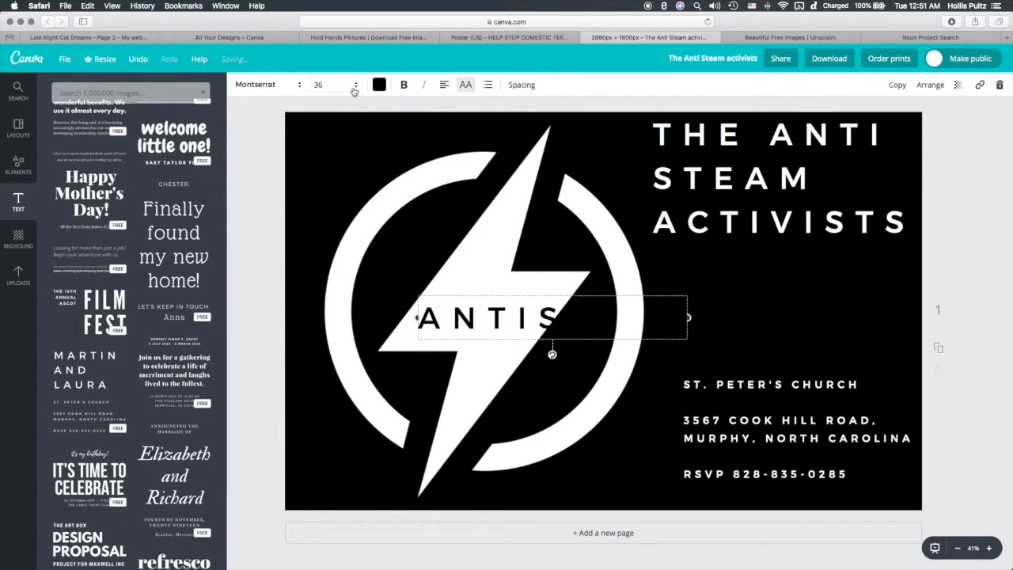
Step: Set the ANTISA letter spacing to 50, narrow its text box to the word and center it on the icon
left_click(465, 86)
left_click(528, 87)
left_click_drag(609, 117, 585, 119)
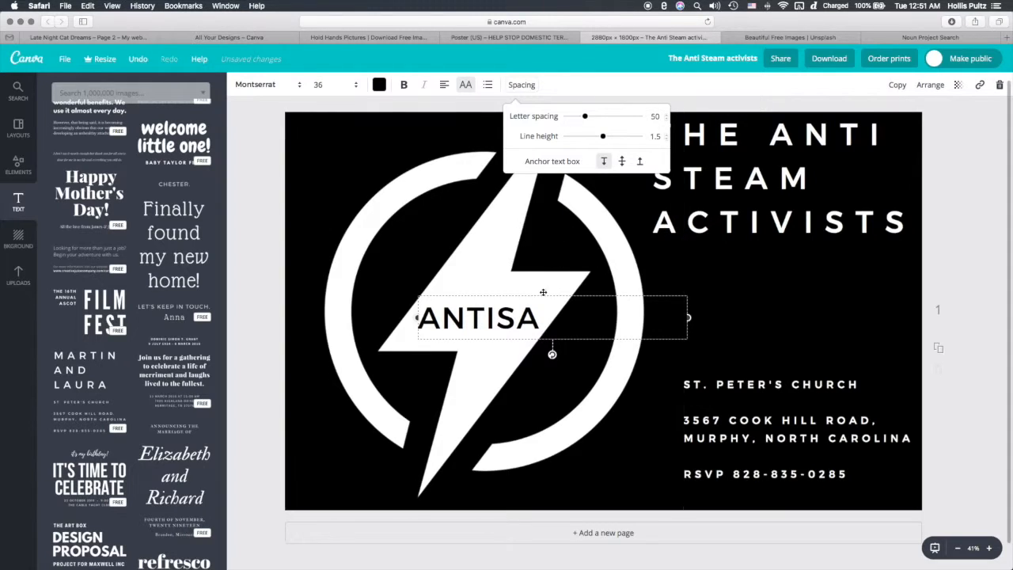
left_click_drag(685, 316, 538, 287)
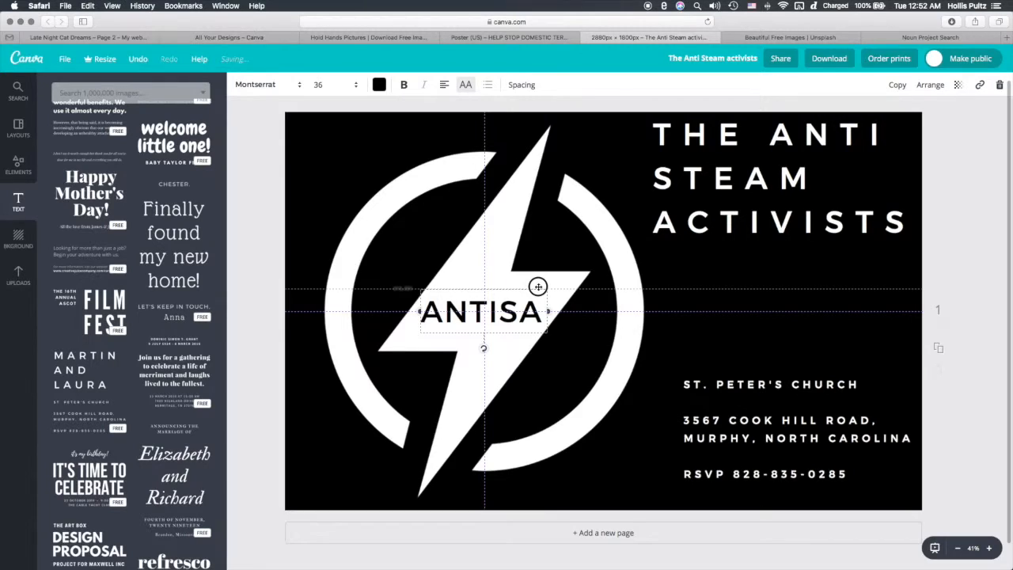
left_click_drag(538, 287, 538, 286)
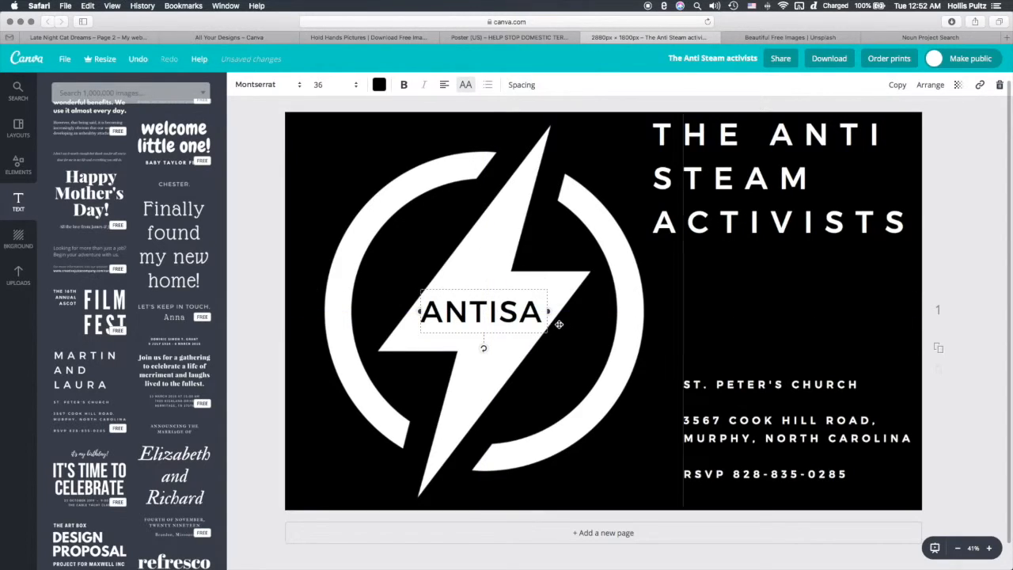
Step: Recolor the ANTISA text dark red with the custom color be0b00
left_click(379, 84)
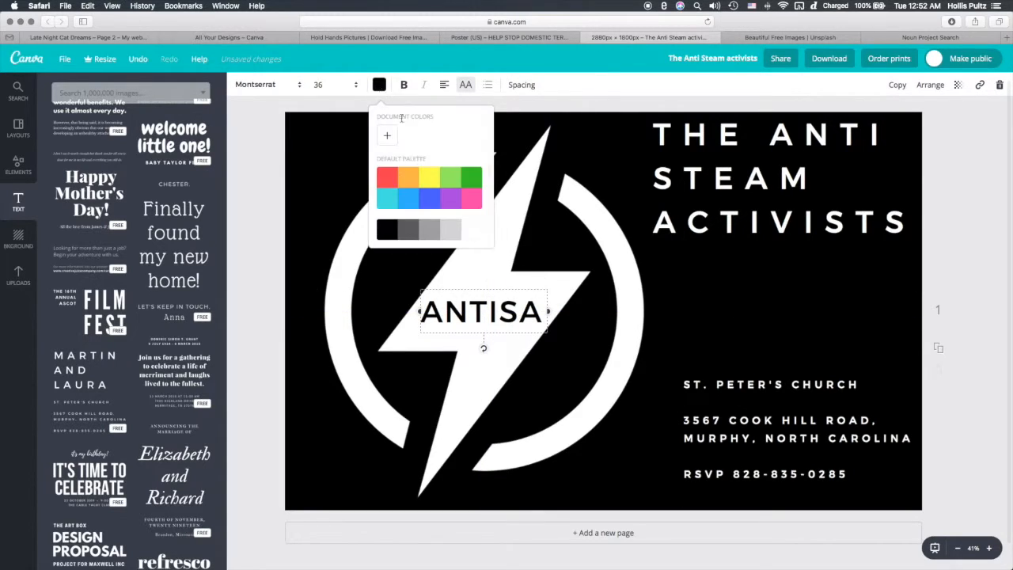
left_click(388, 182)
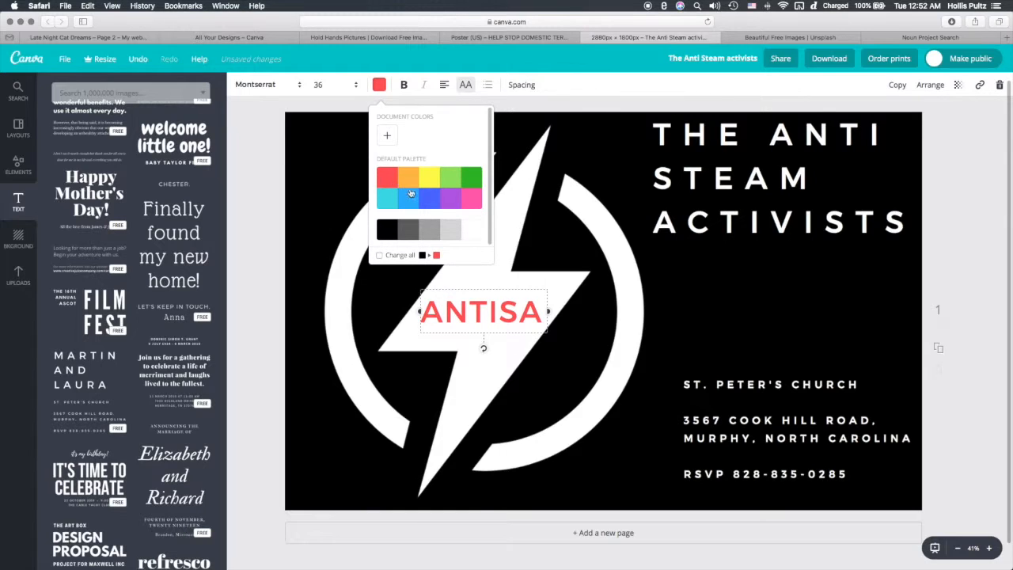
left_click(386, 136)
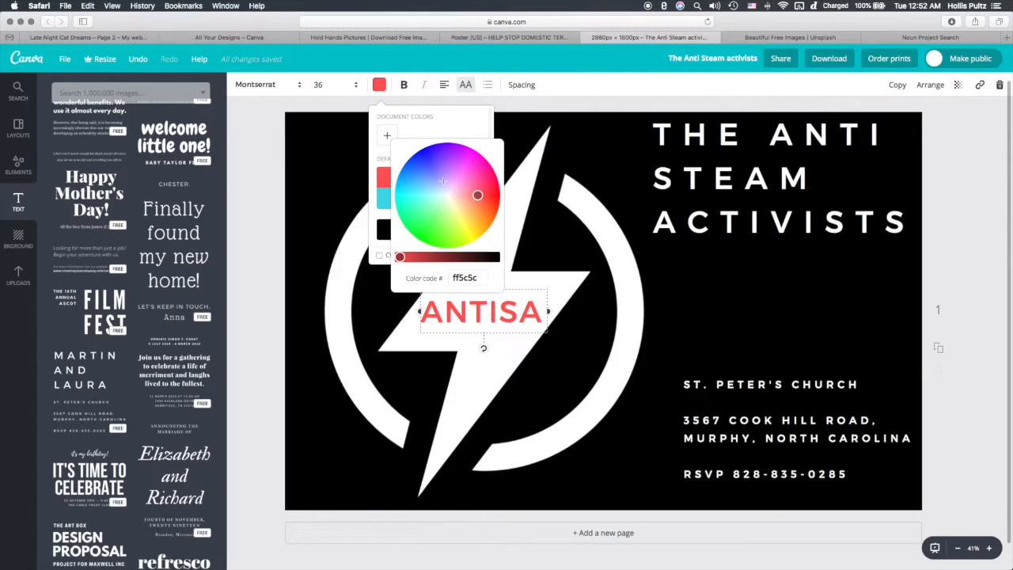
left_click_drag(478, 195, 501, 200)
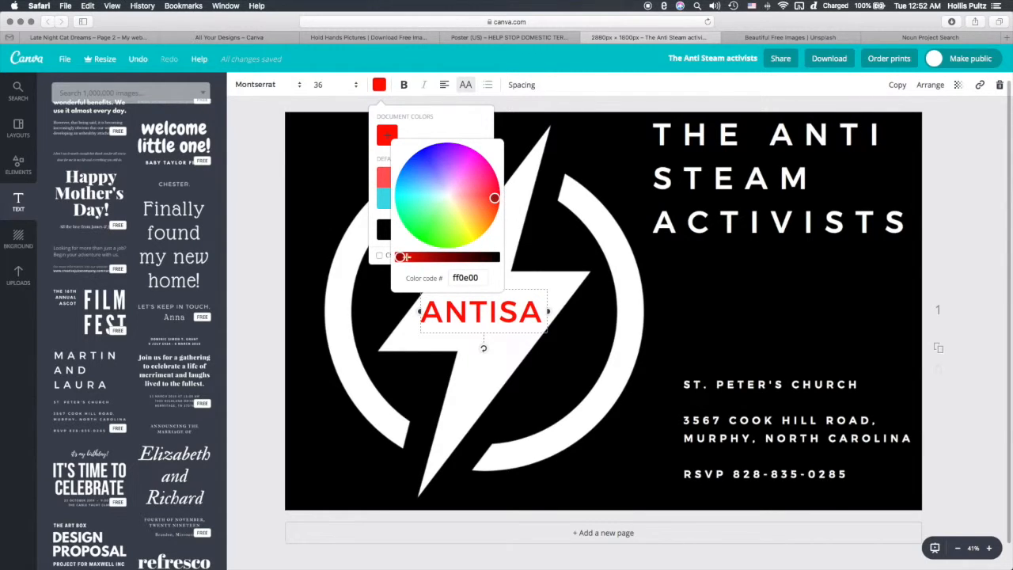
left_click_drag(400, 257, 424, 258)
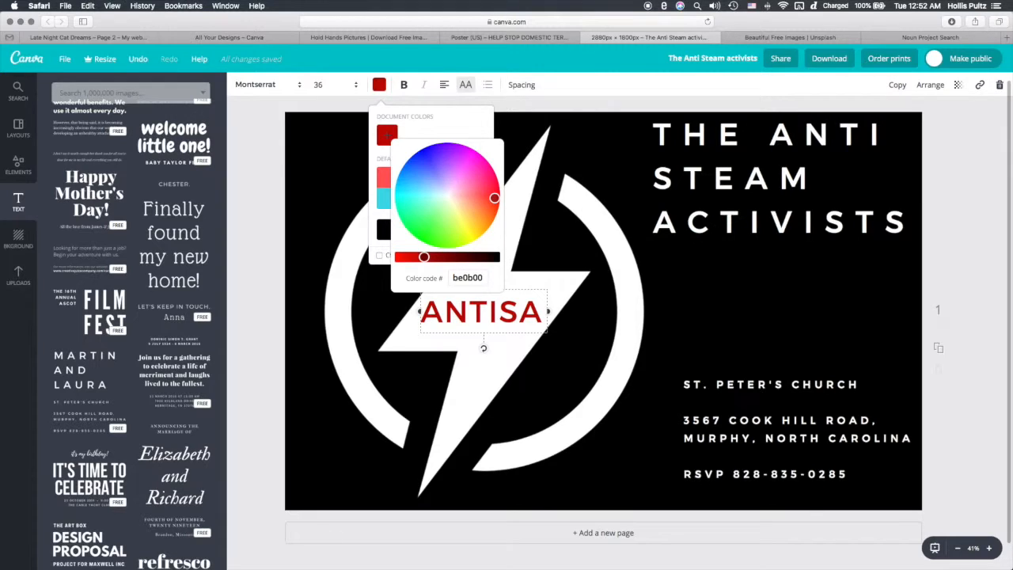
left_click(380, 87)
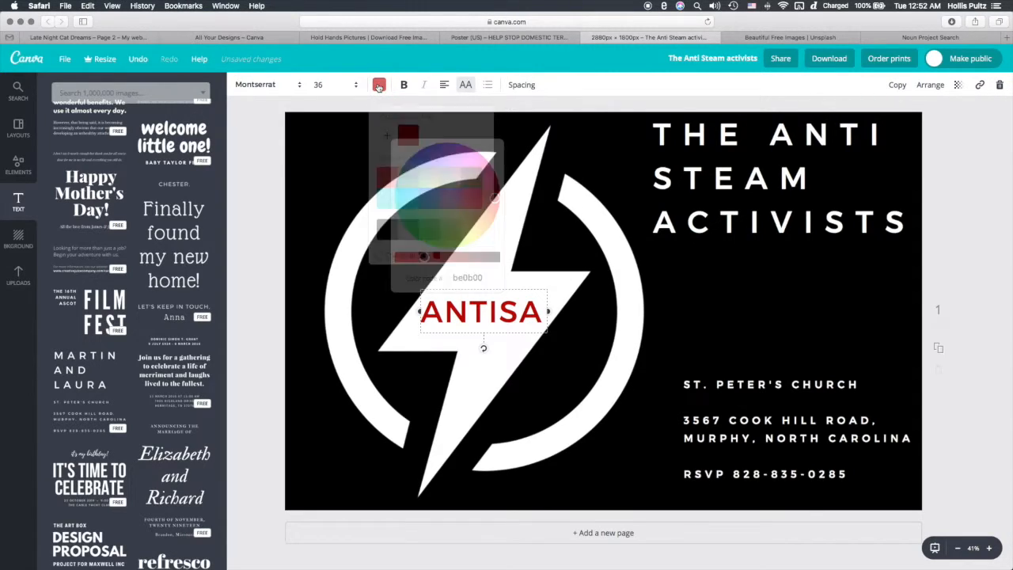
Step: Extend the white heading so it reads "THE ANTI STEAM ACTIVISTS CALL YOU TO ACTION"
left_click(602, 370)
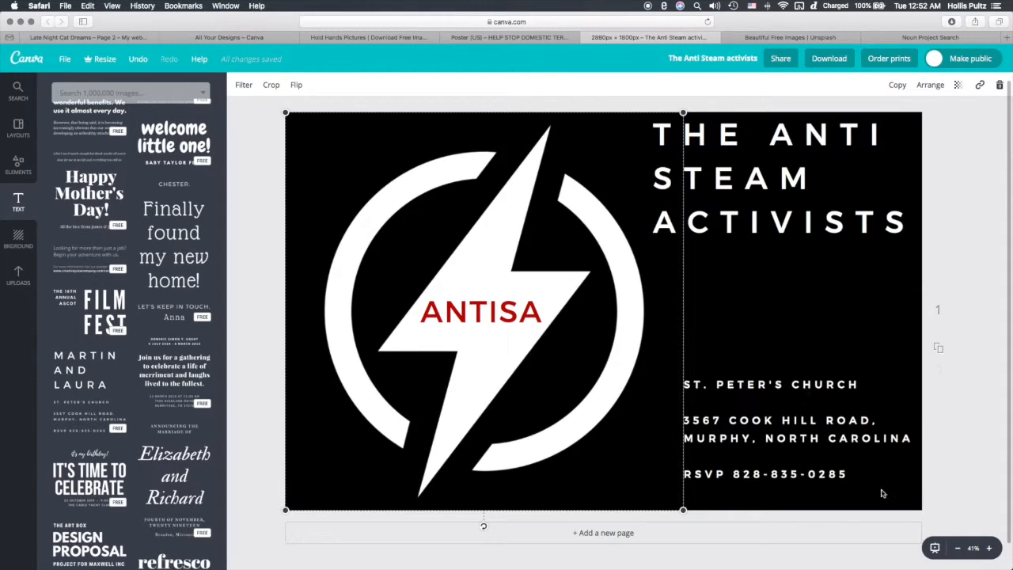
left_click(746, 282)
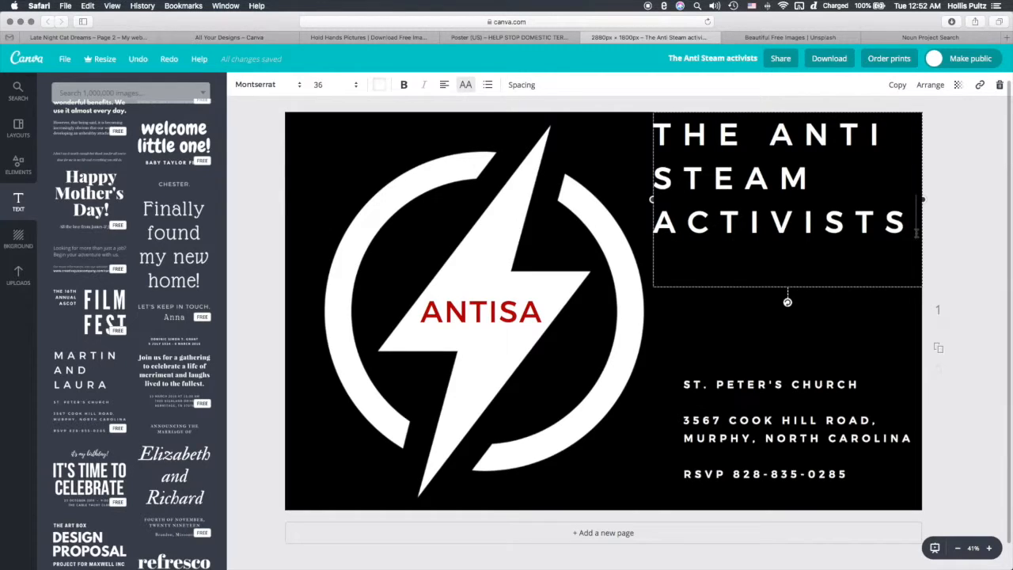
key("BackSpace")
key("BackSpace")
type("S")
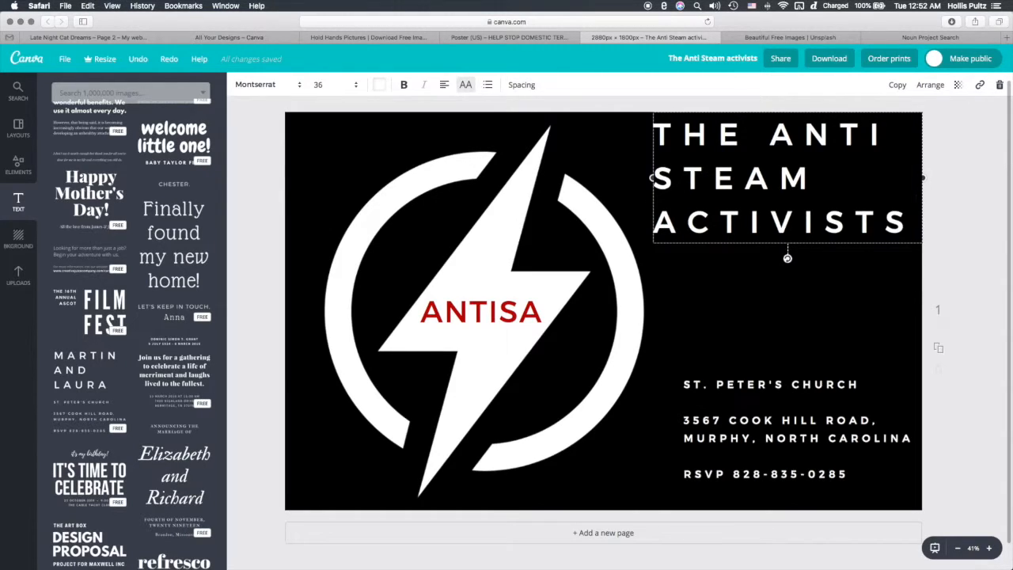
key("Return")
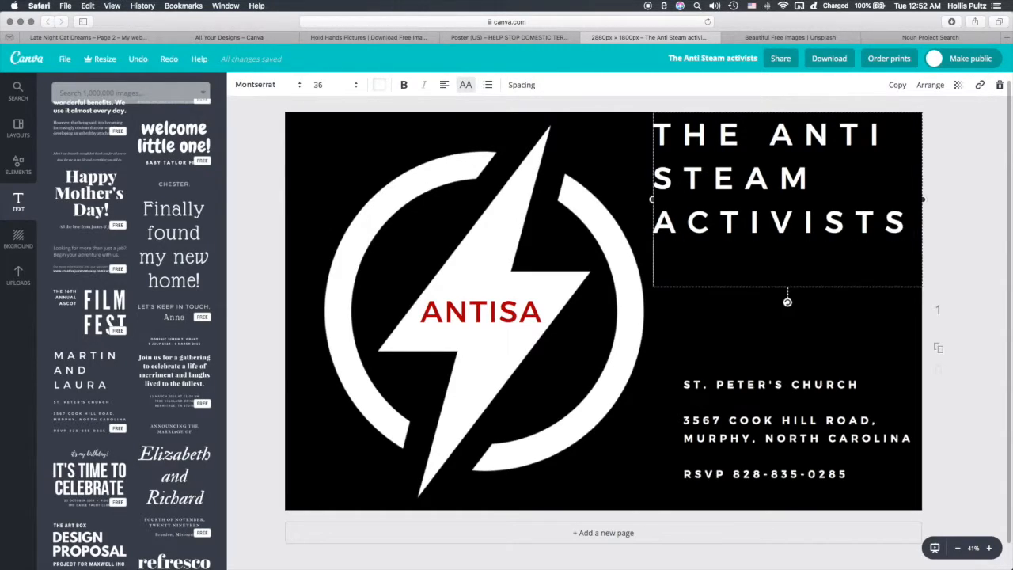
key("BackSpace")
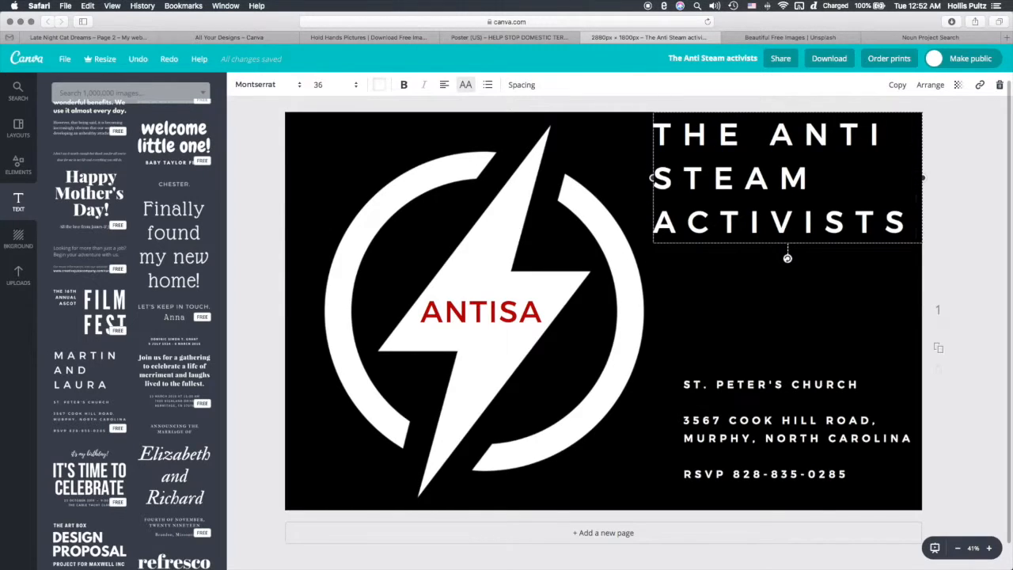
type("CALL ")
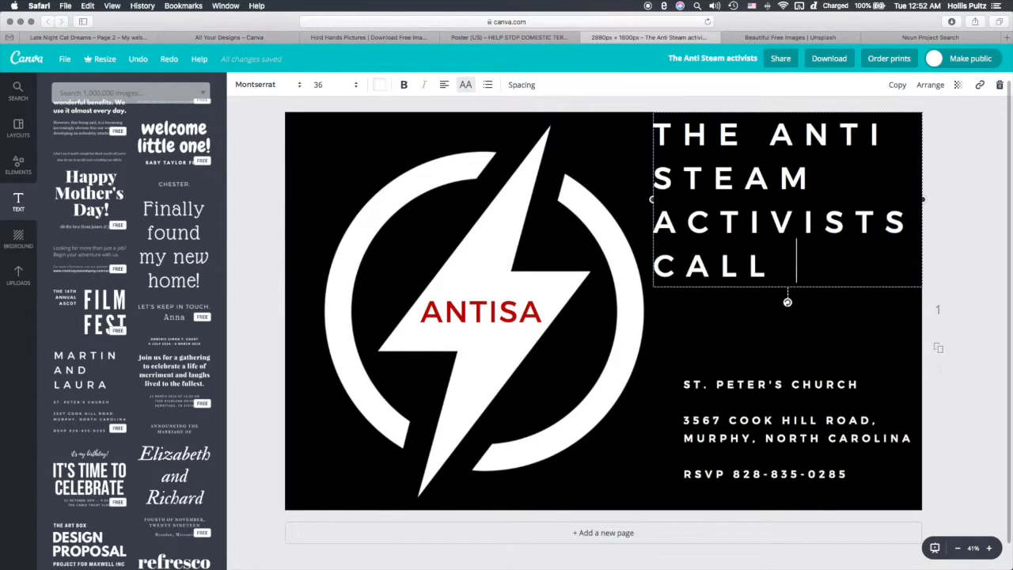
type("YOU TO")
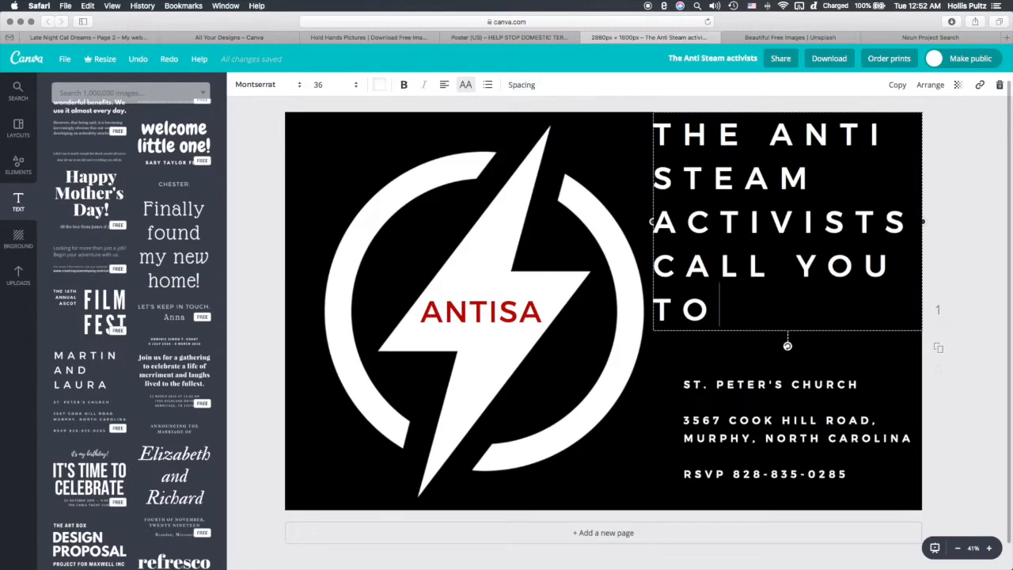
type(" ACTION")
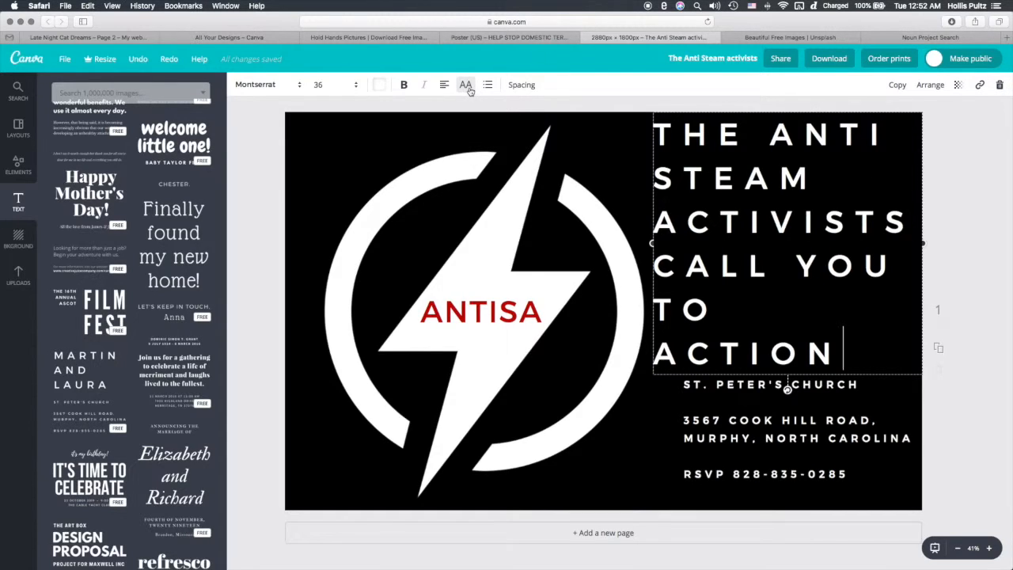
Step: Set the heading's letter spacing to 380 and widen its text box slightly so "TO ACTION" fits on one line
left_click(521, 84)
left_click_drag(608, 116, 606, 118)
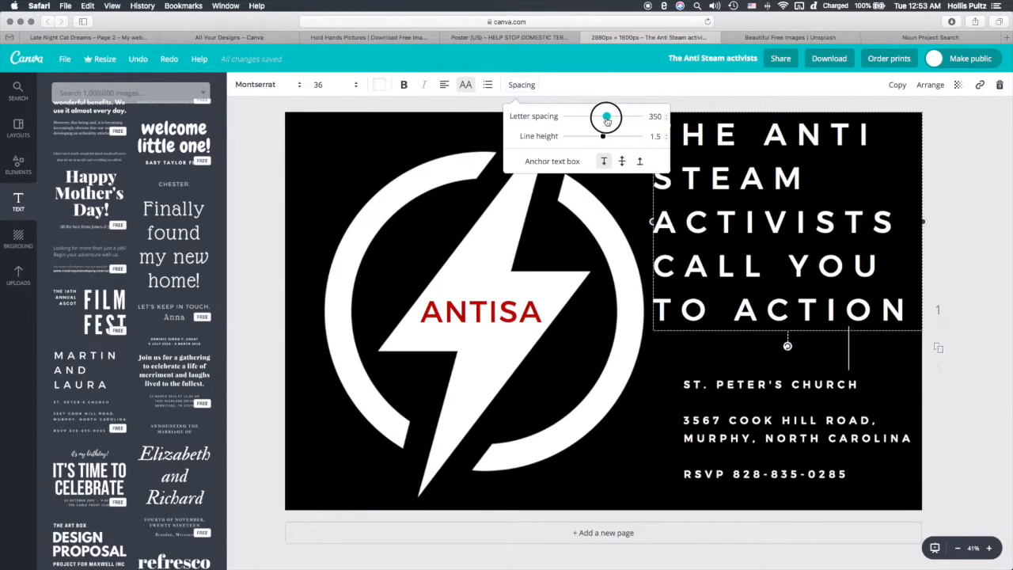
left_click_drag(607, 118, 615, 120)
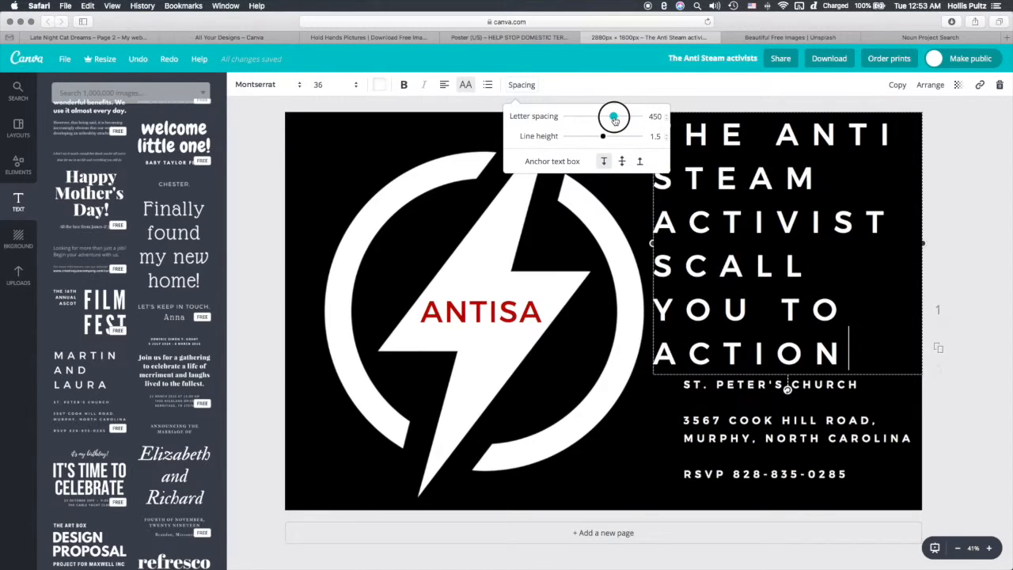
left_click_drag(615, 120, 609, 120)
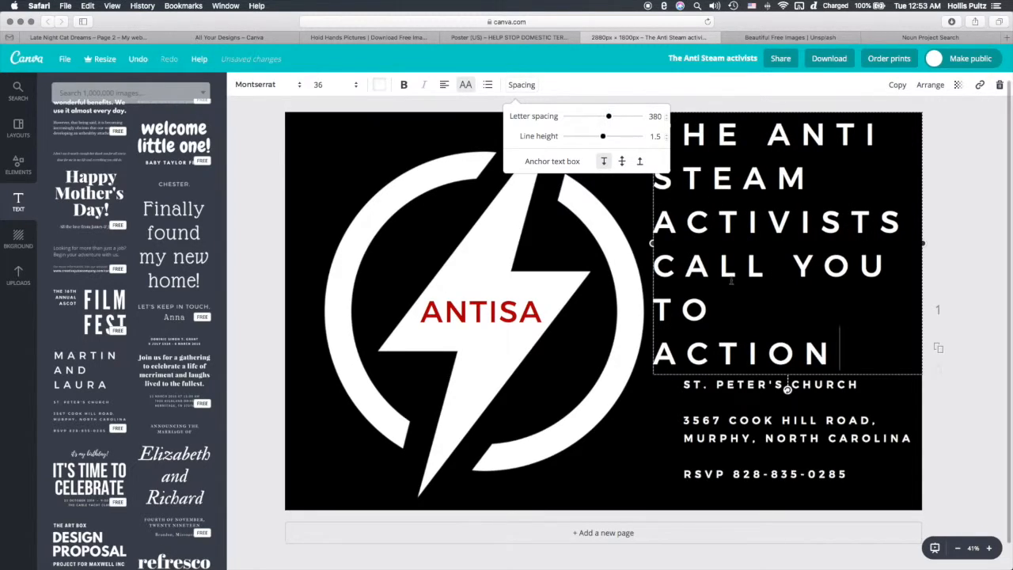
left_click_drag(650, 244, 647, 243)
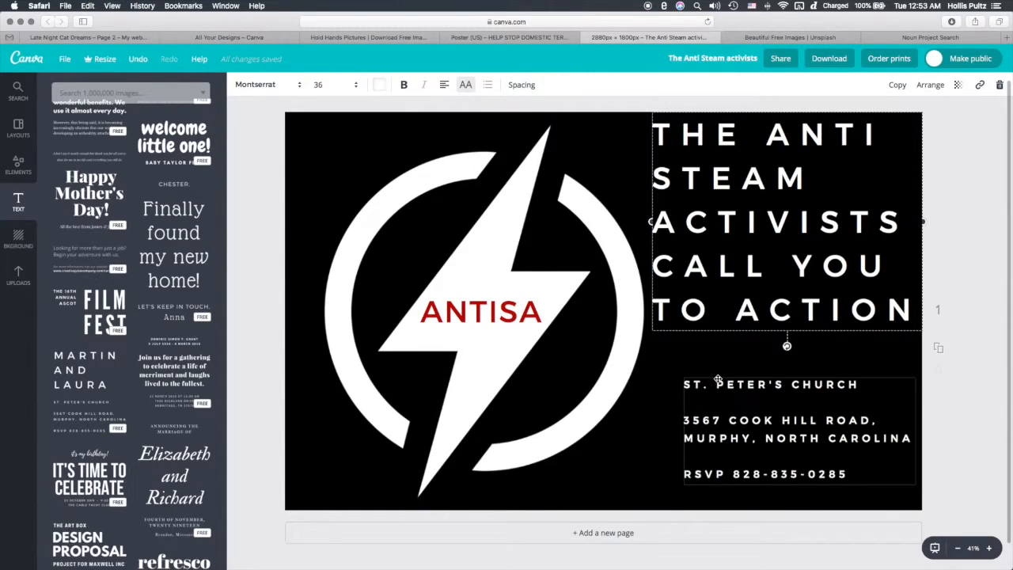
Step: Move the small event-details text closer under the heading and replace all its text with "END THE POLUTION"
left_click_drag(718, 380, 708, 361)
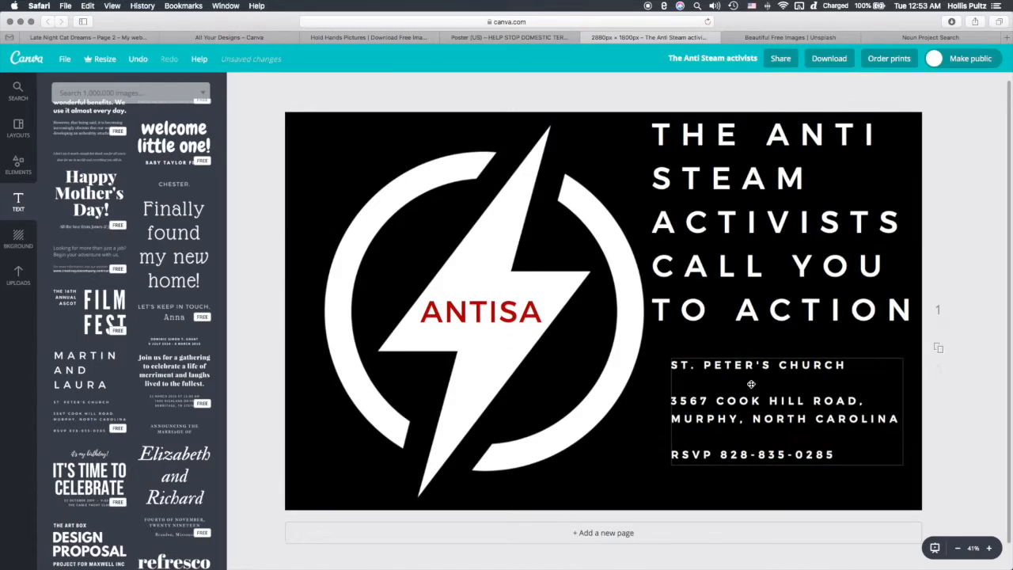
triple_click(841, 450)
key("BackSpace")
key("BackSpace")
key("BackSpace")
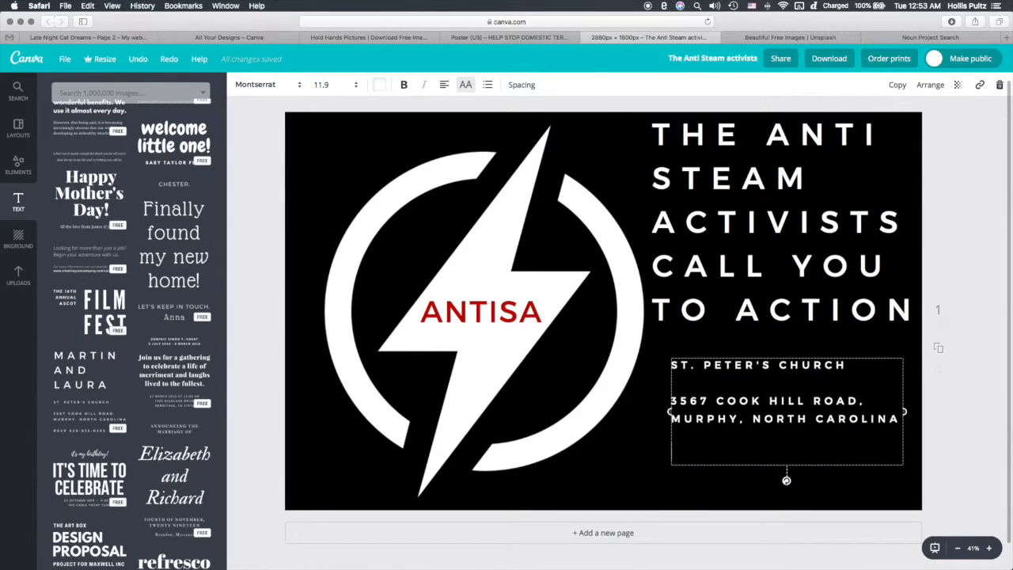
key("BackSpace")
key("BackSpace")
key("BackSpace")
key("BackSpace")
key("BackSpace")
key("BackSpace")
key("BackSpace")
key("BackSpace")
key("BackSpace")
key("BackSpace")
key("BackSpace")
key("BackSpace")
key("BackSpace")
key("BackSpace")
key("BackSpace")
key("BackSpace")
key("BackSpace")
key("BackSpace")
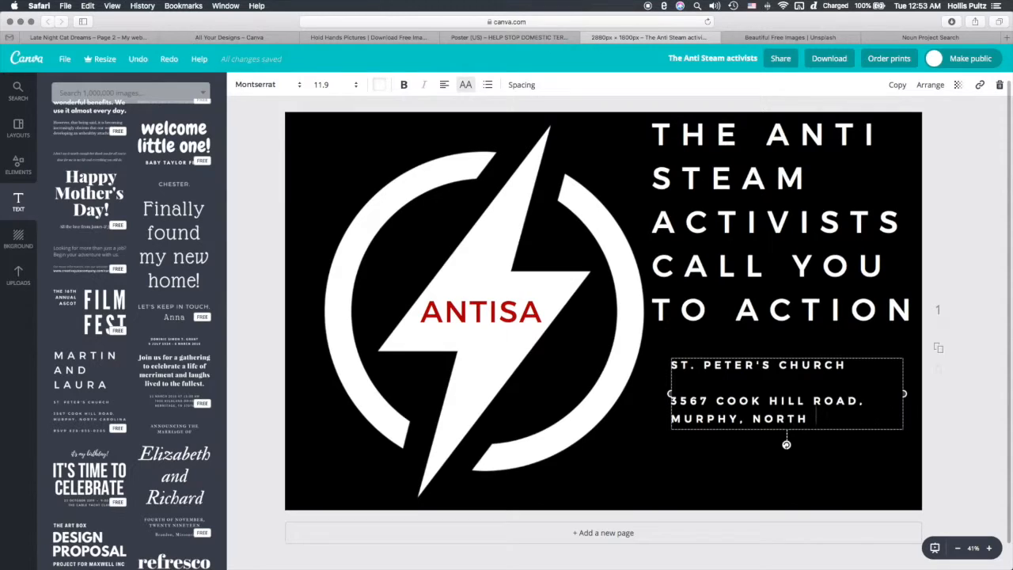
key("BackSpace")
key("BackSpace")
key("BackSpace")
key("BackSpace")
key("BackSpace")
key("BackSpace")
key("BackSpace")
key("BackSpace")
key("BackSpace")
key("BackSpace")
key("BackSpace")
key("BackSpace")
key("BackSpace")
key("BackSpace")
key("BackSpace")
key("BackSpace")
key("BackSpace")
key("BackSpace")
key("BackSpace")
key("BackSpace")
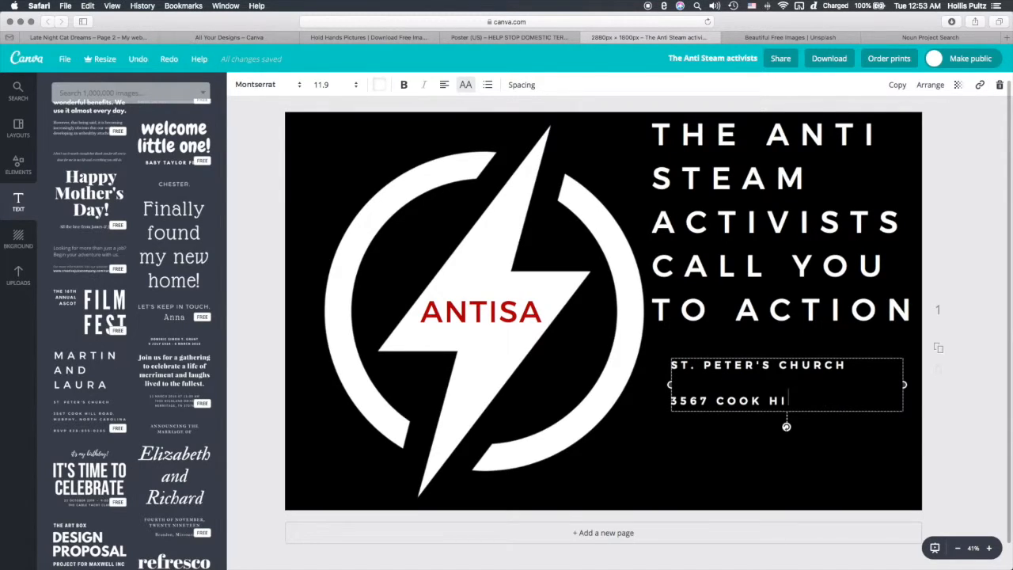
key("BackSpace")
key("BackSpace")
key("BackSpace")
key("BackSpace")
key("BackSpace")
key("BackSpace")
key("BackSpace")
key("BackSpace")
key("BackSpace")
key("BackSpace")
key("BackSpace")
key("BackSpace")
key("BackSpace")
key("BackSpace")
key("BackSpace")
key("BackSpace")
key("BackSpace")
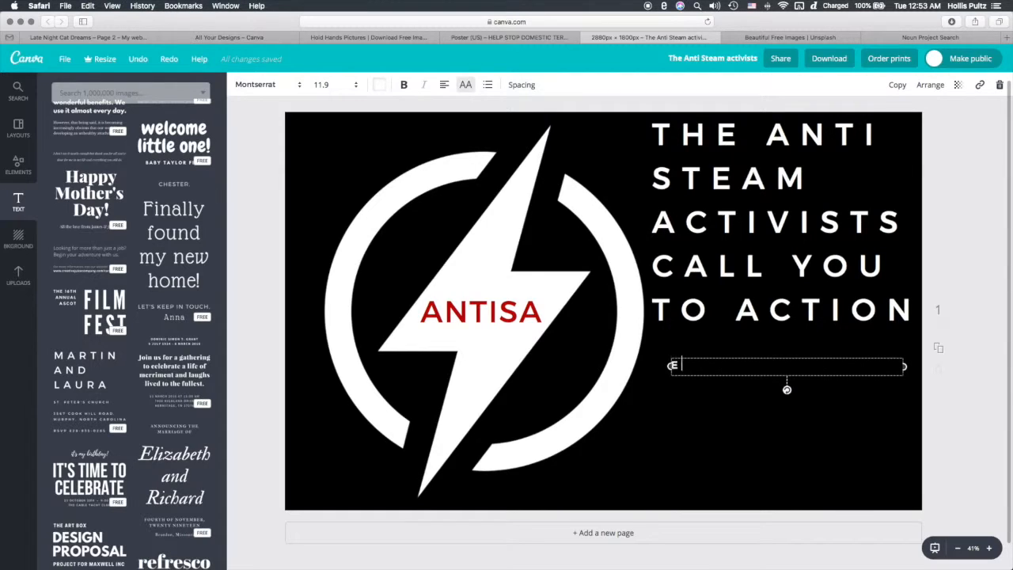
type("ND THE")
type("ution")
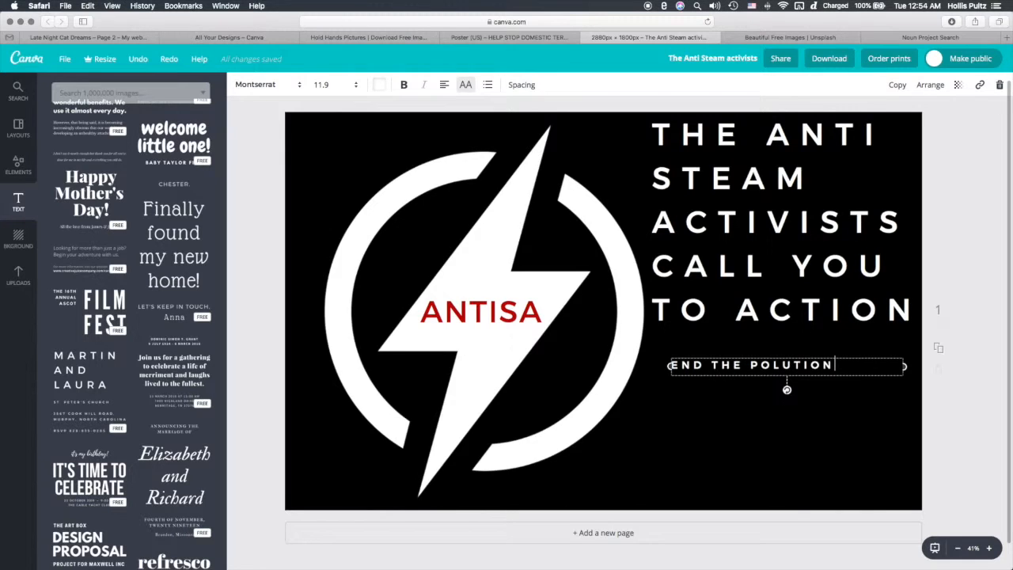
key("Return")
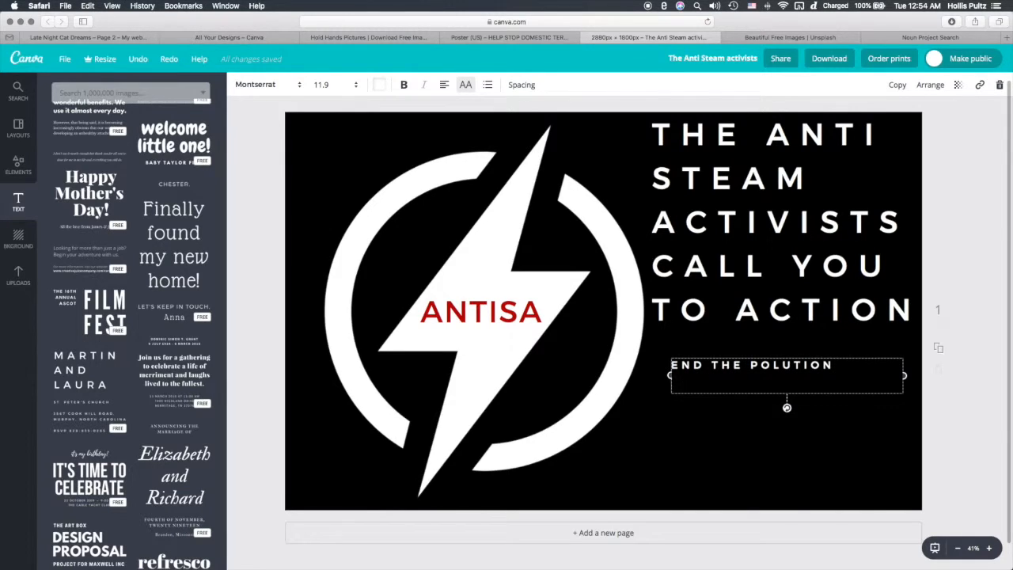
type("save the planet")
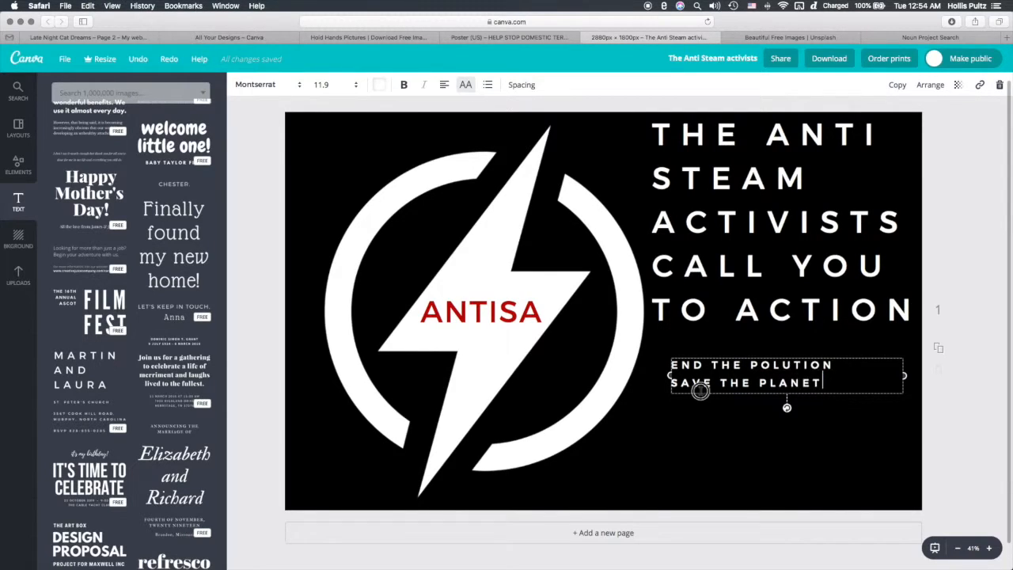
left_click(673, 386, "shift")
key("BackSpace")
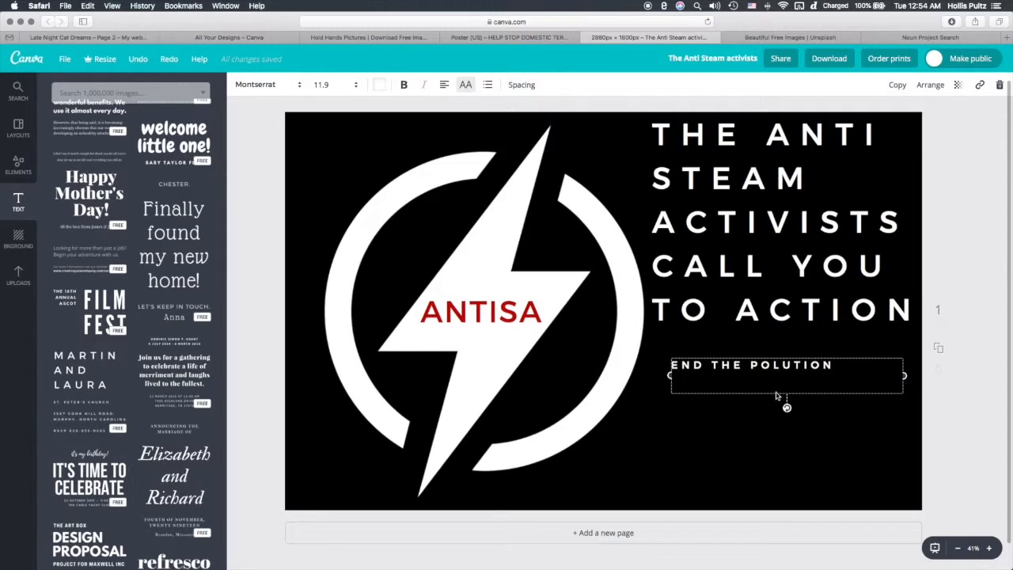
key("BackSpace")
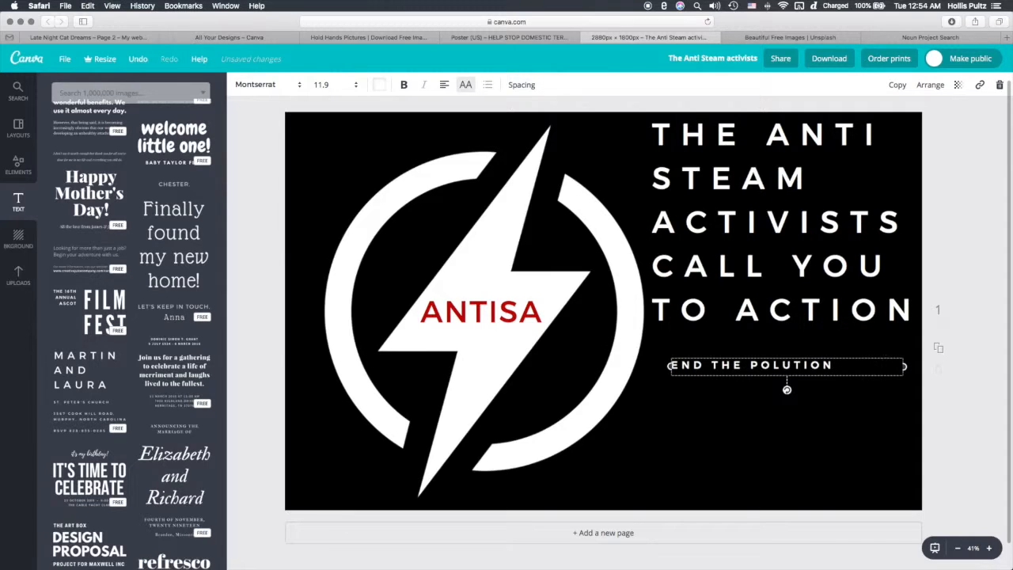
Step: Duplicate the "END THE POLUTION" text, place the copy directly below it and replace its wording with "SAVE THE PLANET"
key("super+d")
left_click_drag(878, 364, 671, 386)
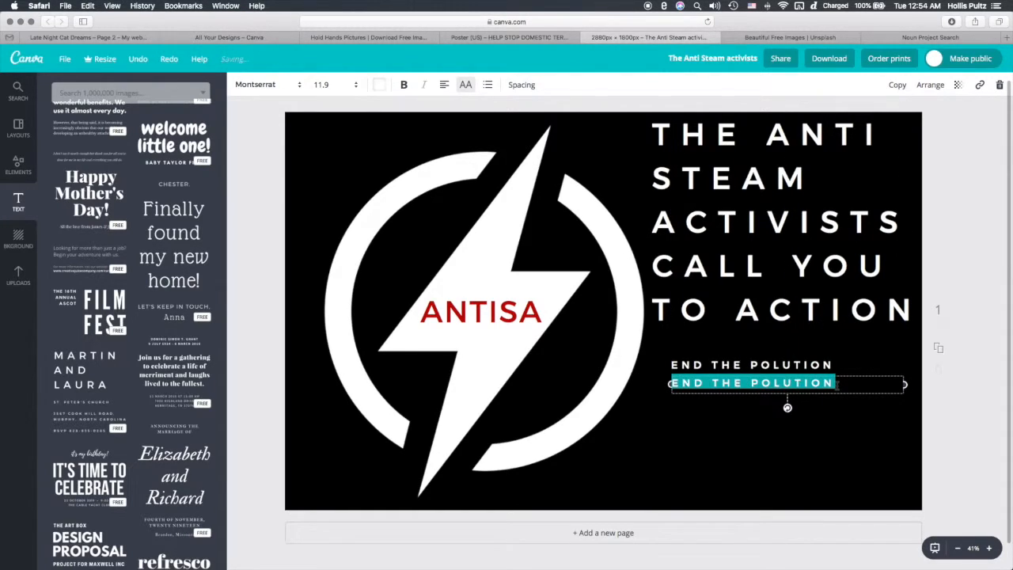
type("SAVE THE")
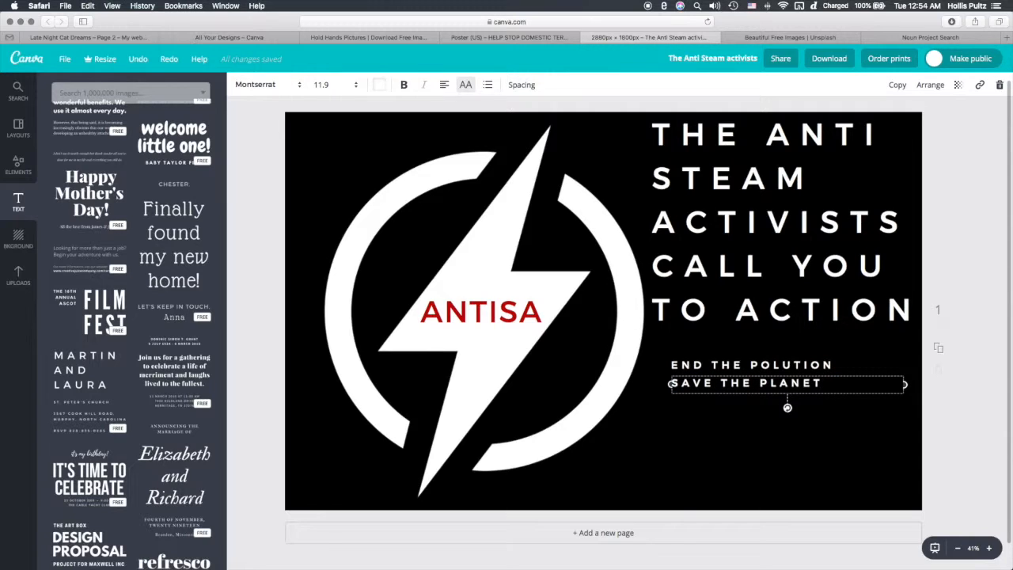
Step: Set the letter spacing of "SAVE THE PLANET" to 480 so its width matches the line above
left_click(519, 86)
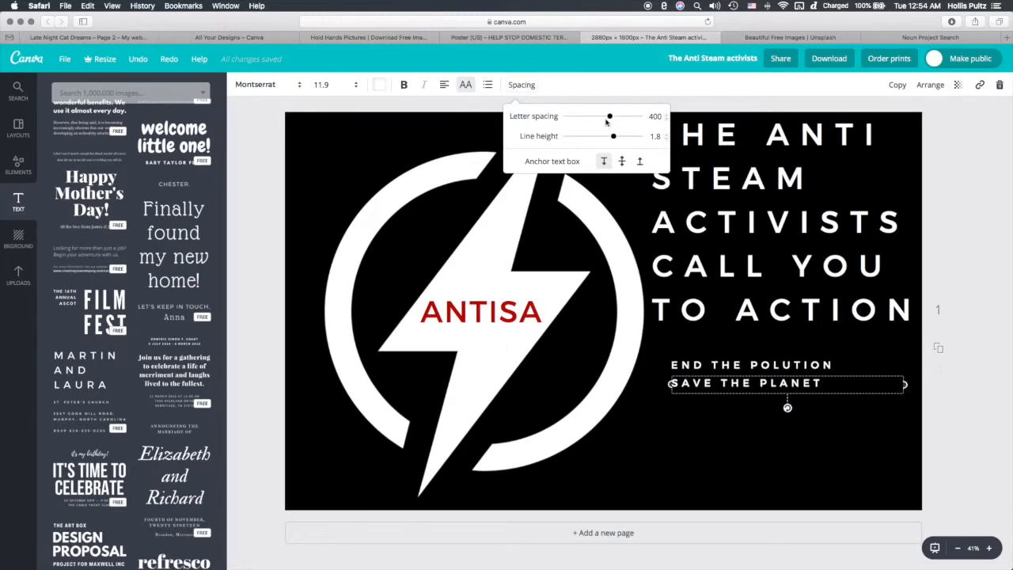
left_click_drag(607, 117, 616, 120)
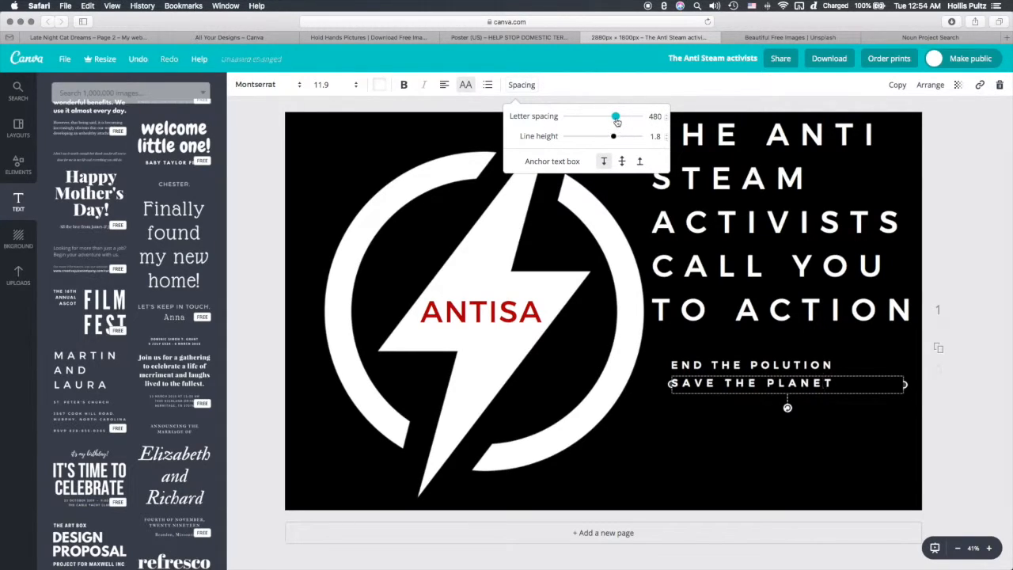
left_click(671, 390)
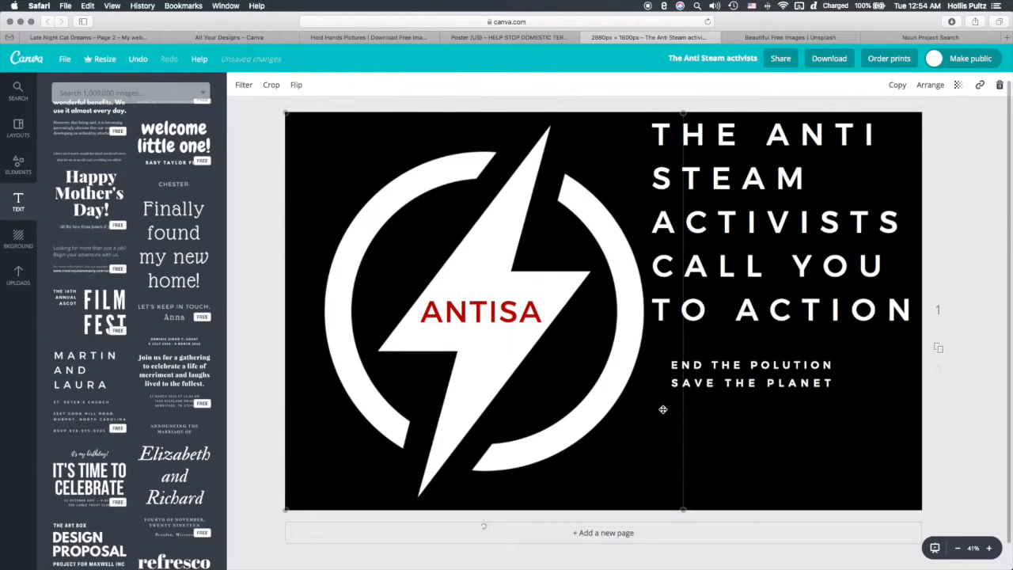
left_click(672, 369)
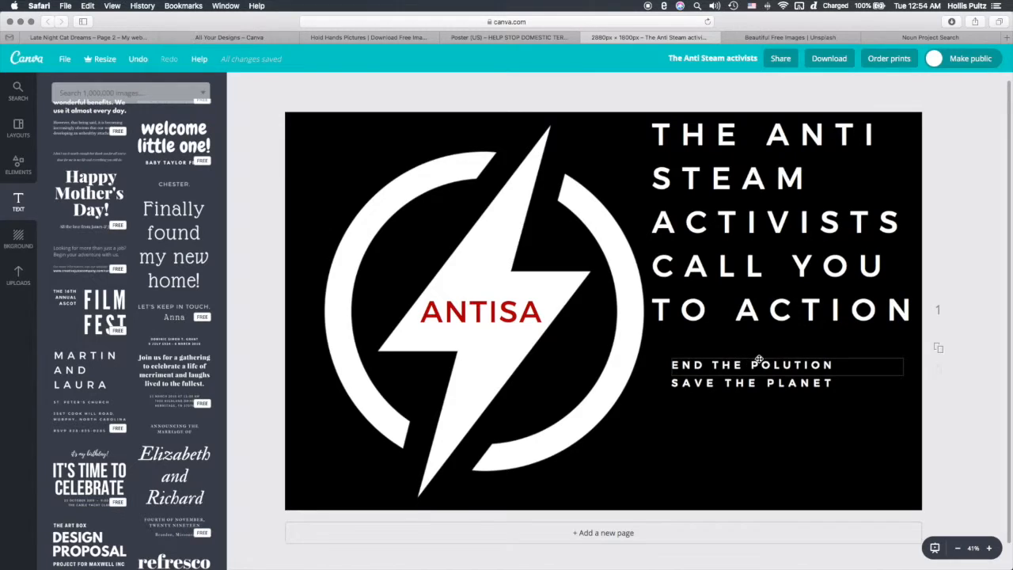
key("super+z")
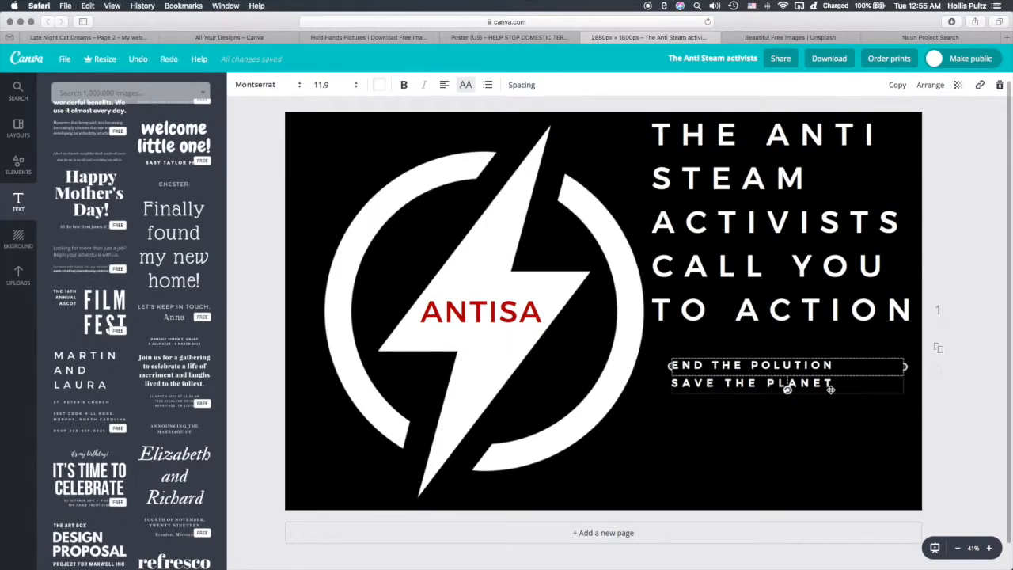
Step: Group the two slogan lines, enlarge them together to font size 12.9 and ungroup them
left_click(830, 386, "shift")
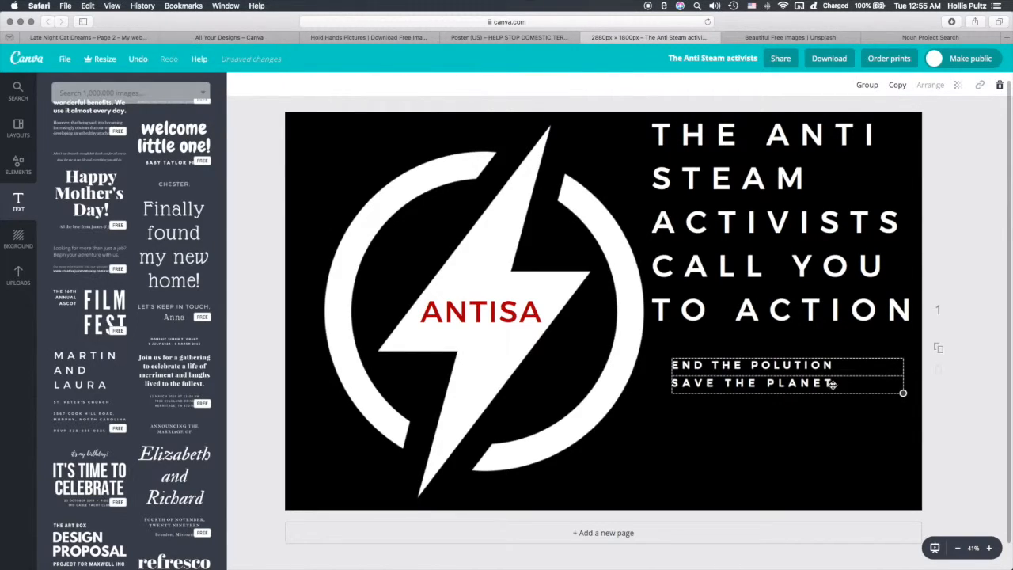
key("super+g")
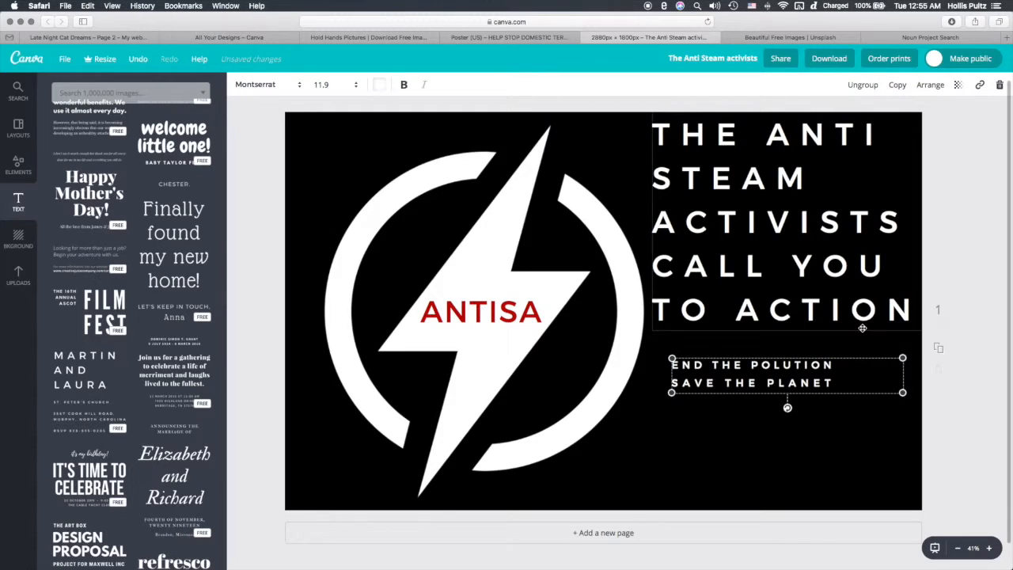
left_click_drag(860, 356, 919, 353)
left_click(862, 85)
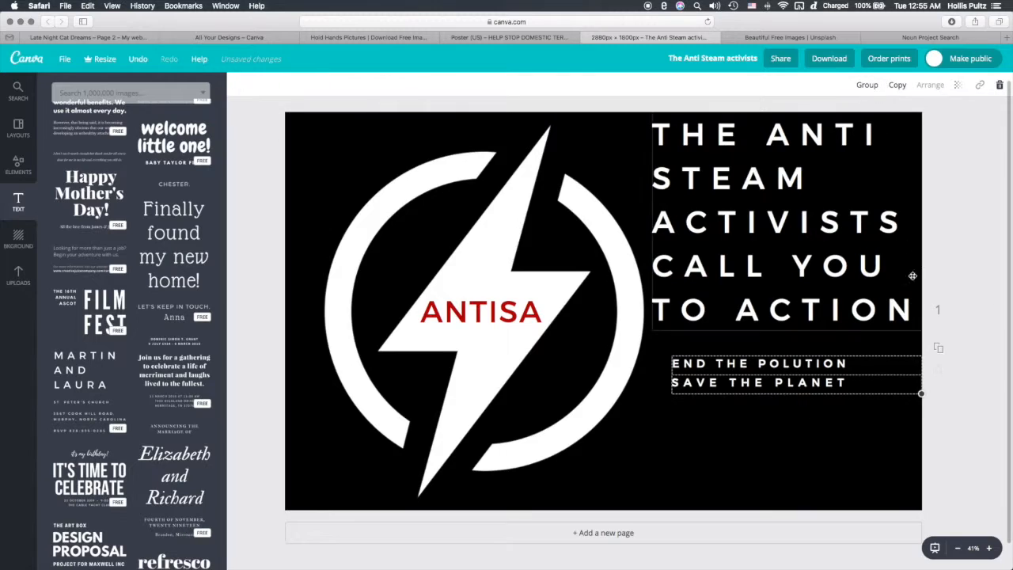
Step: Narrow the text boxes of "SAVE THE PLANET" and "END THE POLUTION" to fit their words
left_click(906, 386)
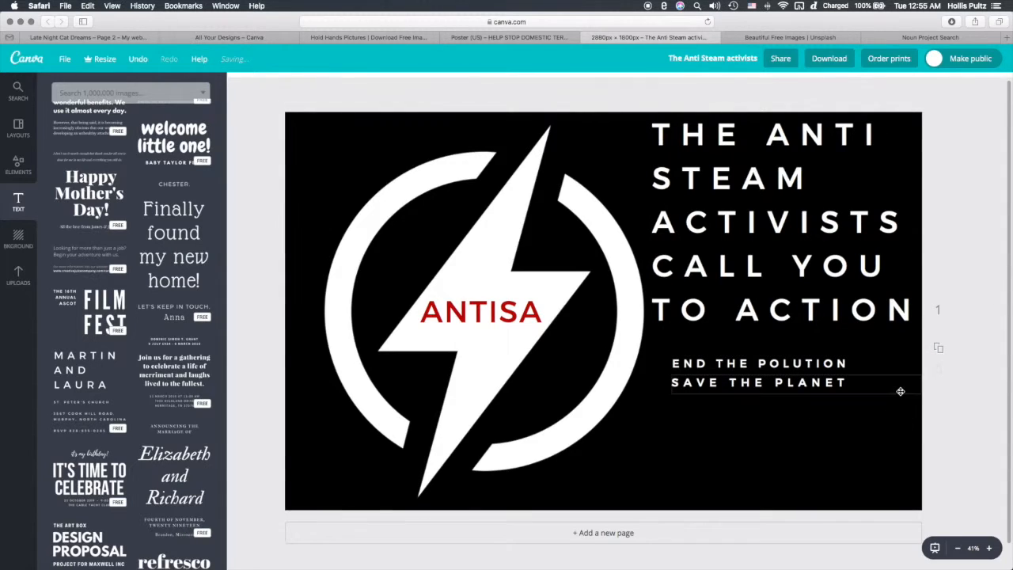
left_click_drag(922, 385, 853, 384)
left_click(834, 361)
left_click_drag(923, 365, 853, 364)
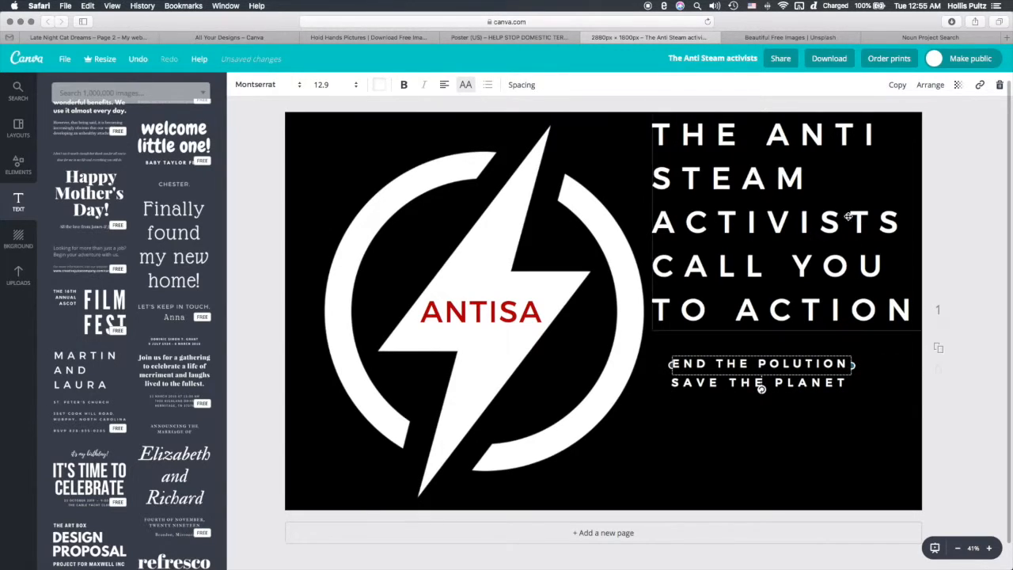
Step: Regroup the two slogan lines and move them down toward the lower edge of the design, below the heading
left_click(833, 387, "shift")
left_click(865, 84)
left_click_drag(815, 356, 827, 429)
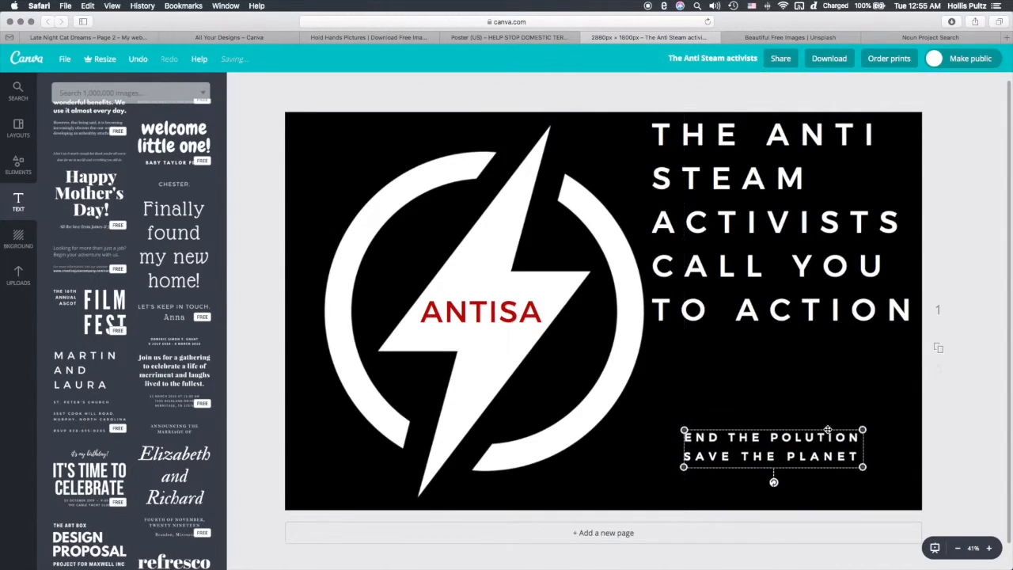
Step: Nudge the call-to-action heading down slightly from the upper edge of the design
left_click(840, 313)
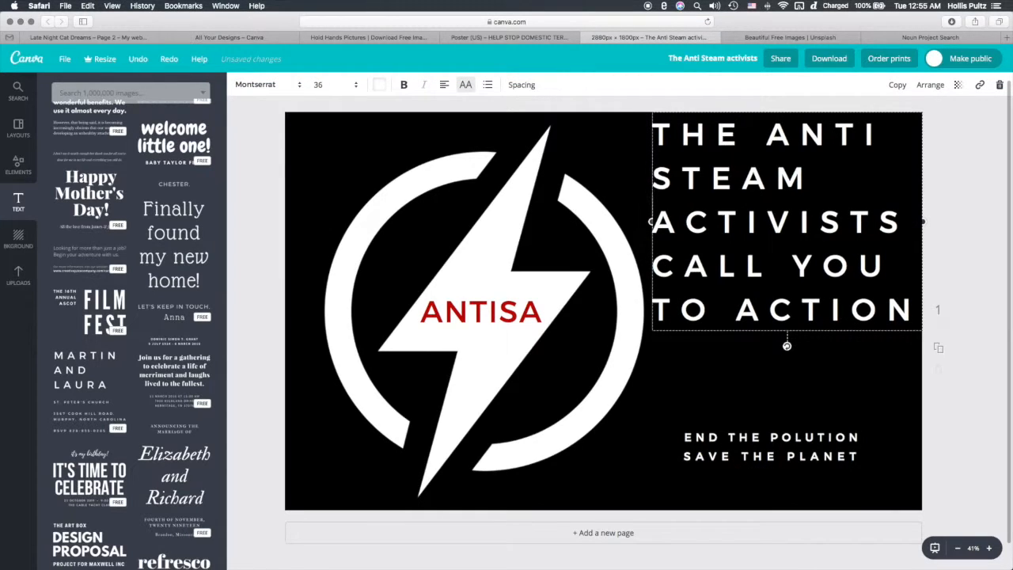
left_click(849, 334)
key("Down")
key("Down")
key("Down")
key("Down")
key("Down")
key("Down")
key("Down")
key("Down")
key("Down")
key("Down")
key("Down")
key("Down")
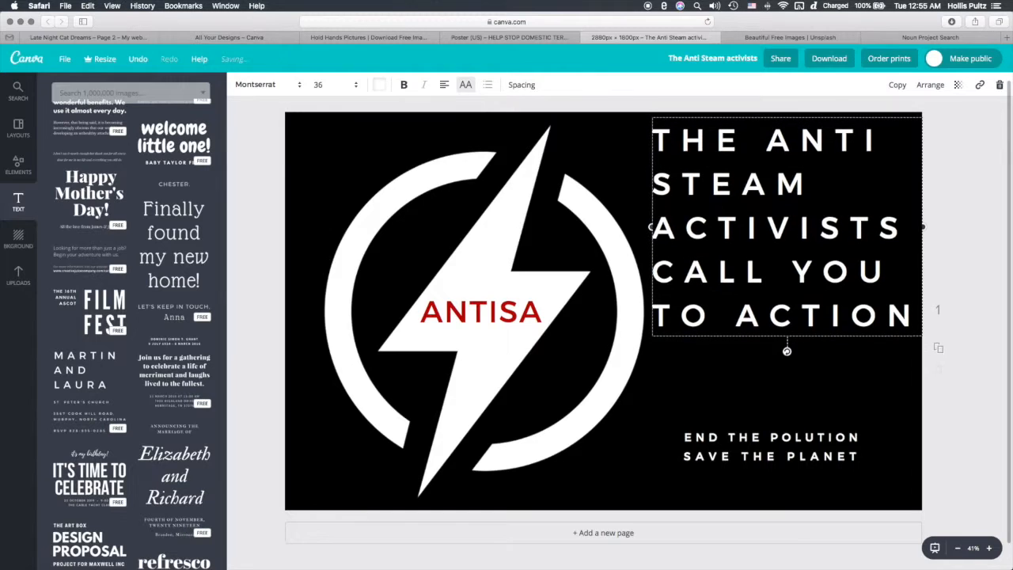
key("Up")
key("Up")
key("Up")
key("Up")
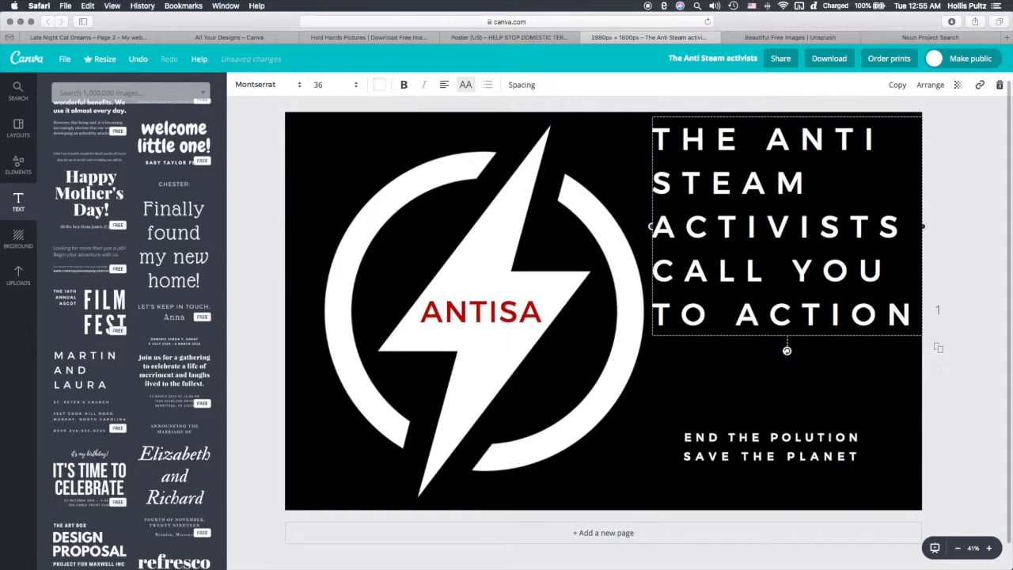
Step: Nudge the lightning-bolt icon left to open a gap between its circle and the heading
left_click(619, 325)
key("Left")
key("Left")
key("Left")
key("Left")
key("Left")
key("Left")
key("Left")
key("Left")
key("Left")
key("Left")
key("Left")
key("Left")
key("Left")
key("Left")
key("Left")
key("Left")
key("Left")
key("Left")
key("Left")
key("Left")
key("Left")
key("Left")
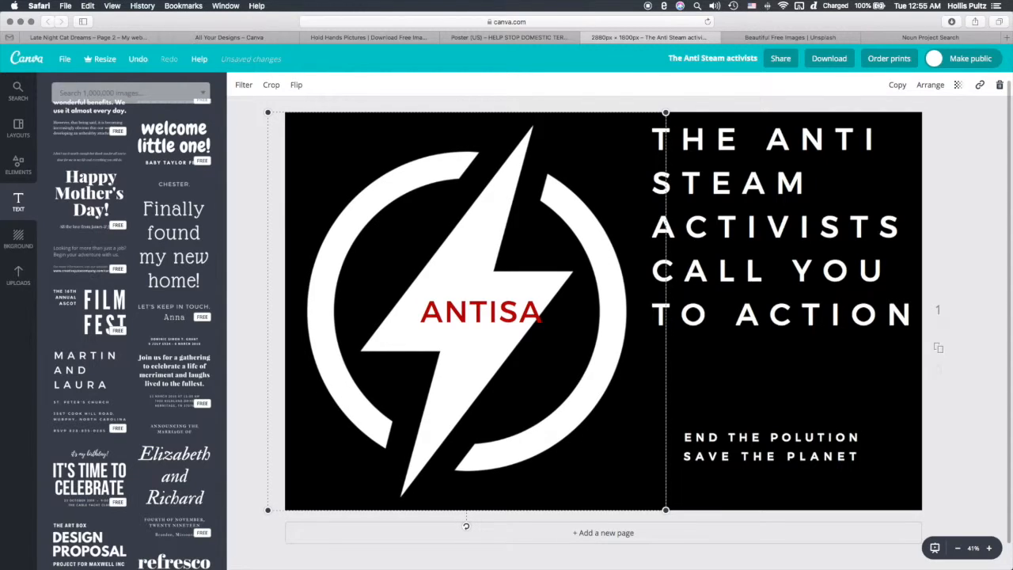
key("Left")
key("Left")
key("Left")
key("Left")
key("Left")
key("Left")
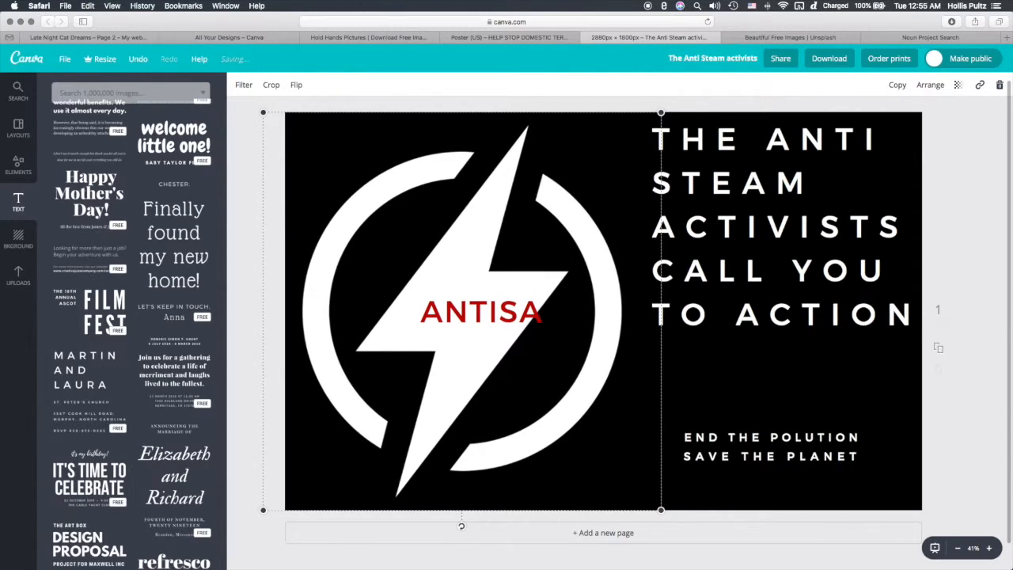
Step: Nudge the red "ANTISA" text left until it is centred on the lightning bolt
left_click(517, 311)
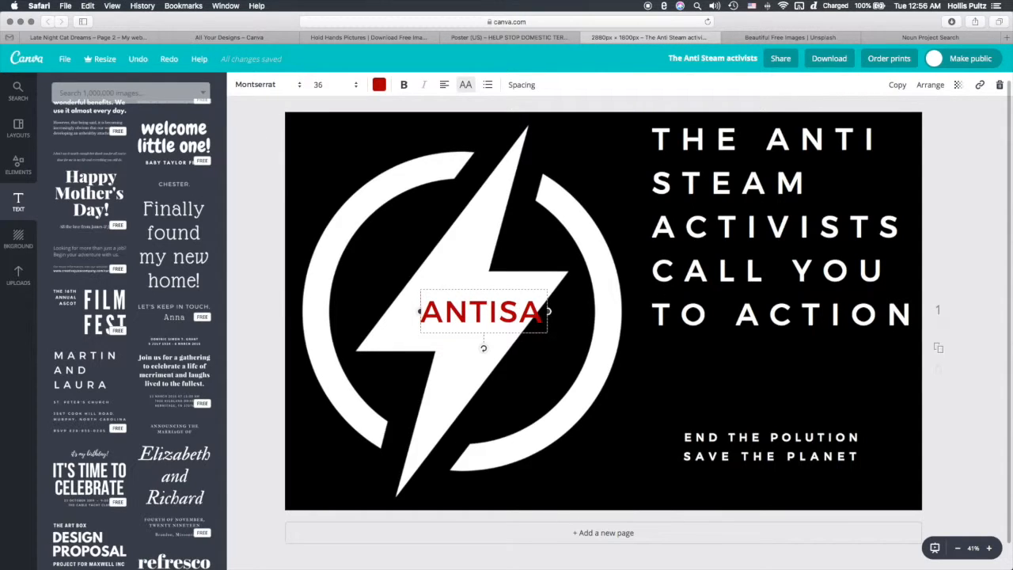
key("Left")
key("Left")
key("Left")
key("Left")
key("Left")
key("Left")
key("Left")
key("Left")
key("Left")
key("Left")
key("Left")
key("Left")
key("Left")
key("Left")
key("Left")
key("Left")
key("Left")
key("Left")
key("Left")
key("Left")
key("Left")
key("Left")
key("Left")
key("Left")
key("Left")
key("Left")
key("Left")
key("Left")
key("Left")
key("Left")
key("Left")
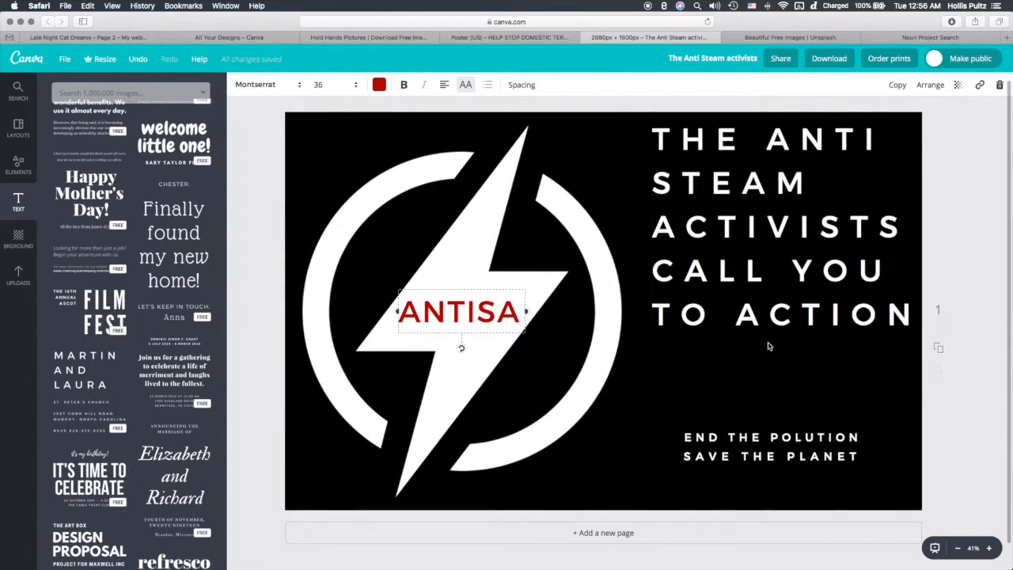
Step: Move the call-to-action heading slightly left and down, leaving a margin at the right edge of the design
left_click(693, 266)
left_click(697, 348)
left_click_drag(697, 348, 693, 351)
key("Left")
key("Left")
key("Left")
key("Left")
key("Left")
key("Left")
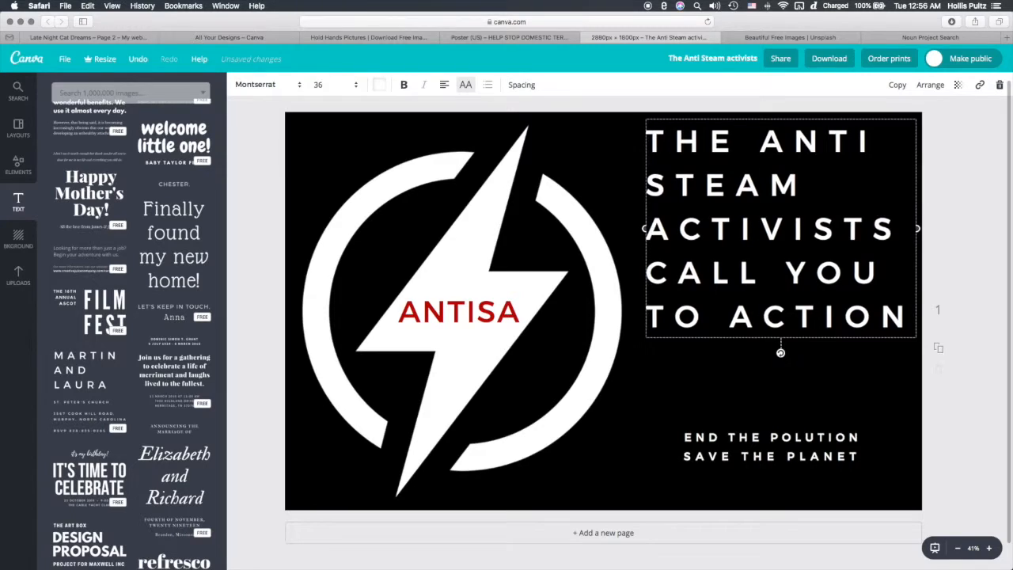
key("Right")
key("Left")
key("Right")
key("Left")
key("Down")
key("Down")
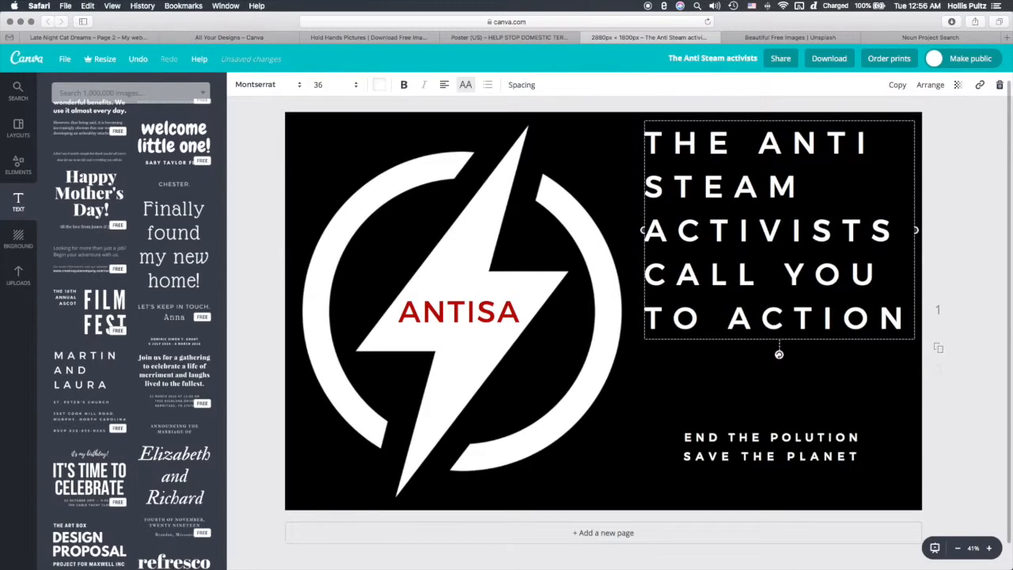
Step: Move the grouped slogan lines up and centre them beneath the call-to-action heading
left_click(781, 441)
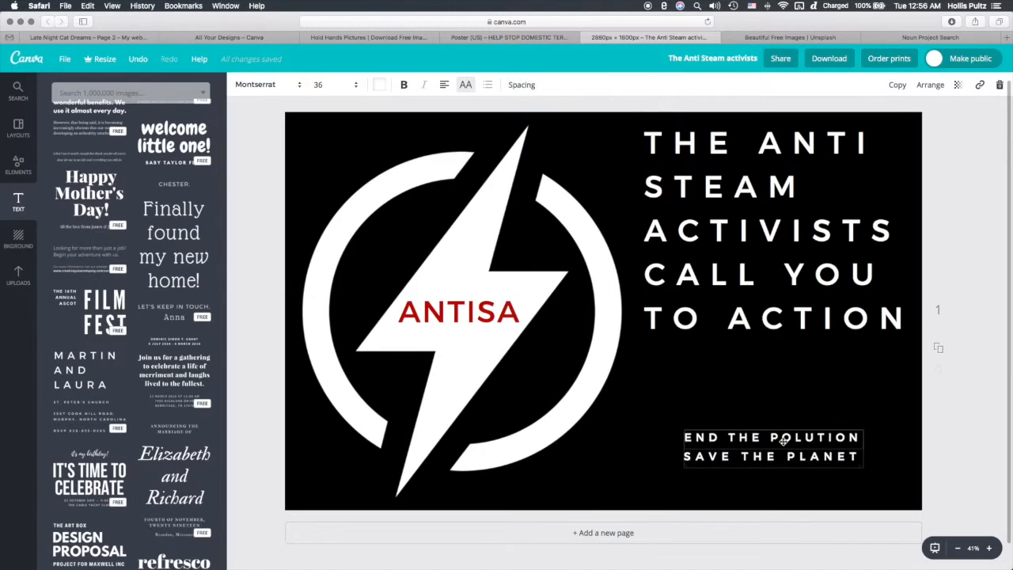
left_click(801, 429)
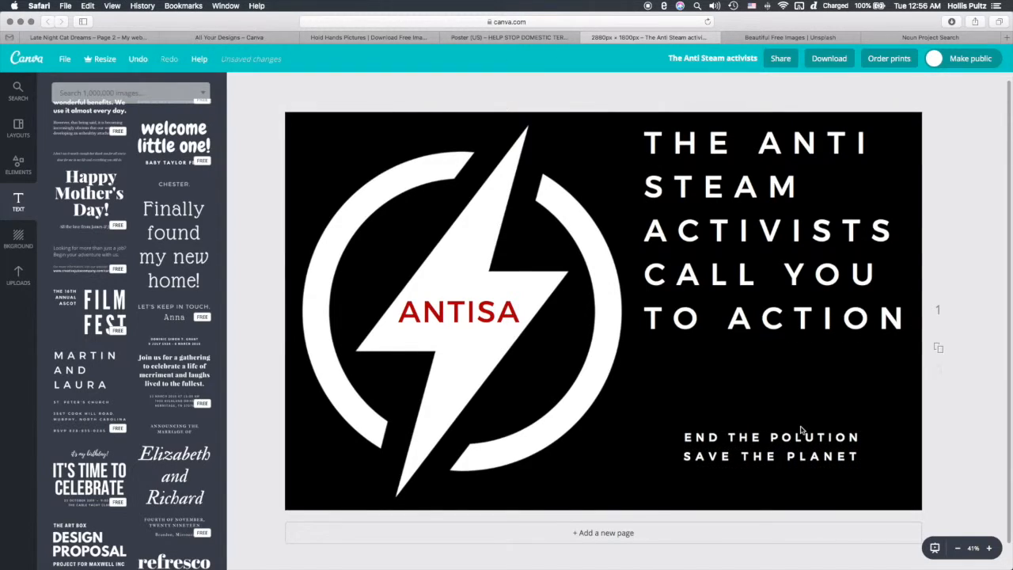
left_click(800, 431)
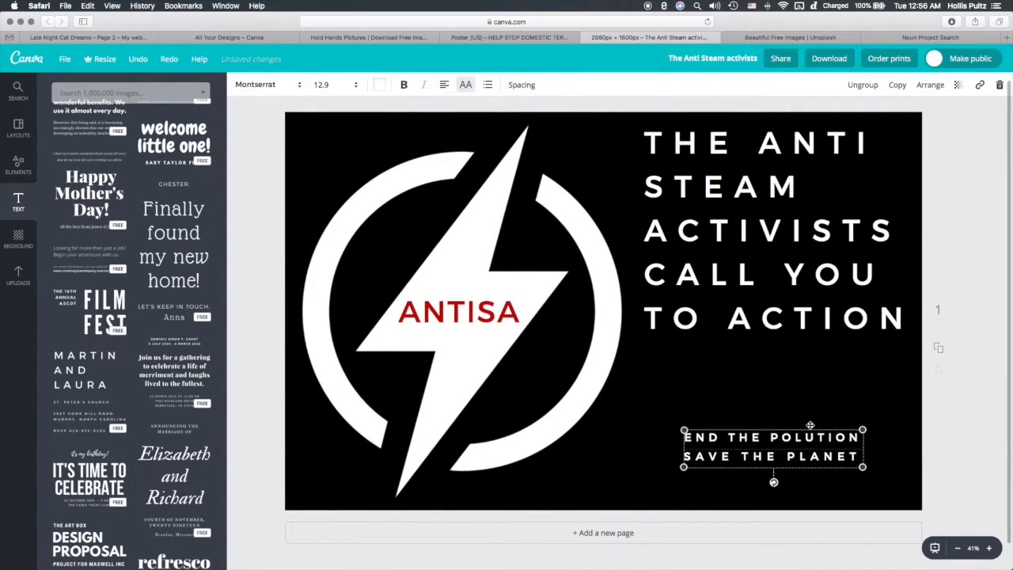
left_click(809, 425)
left_click(811, 428)
left_click(818, 428)
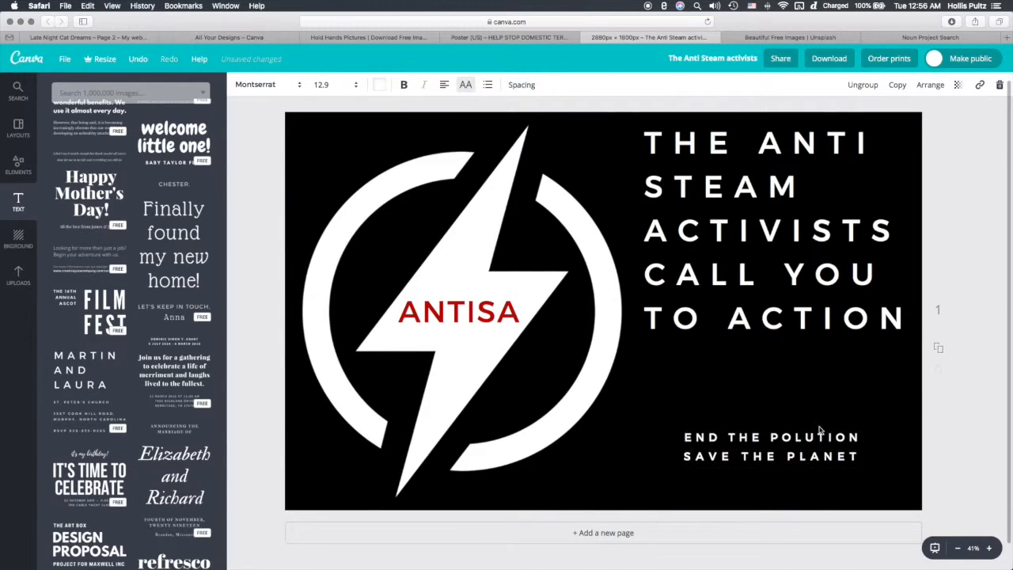
left_click(817, 433)
left_click_drag(817, 432, 819, 419)
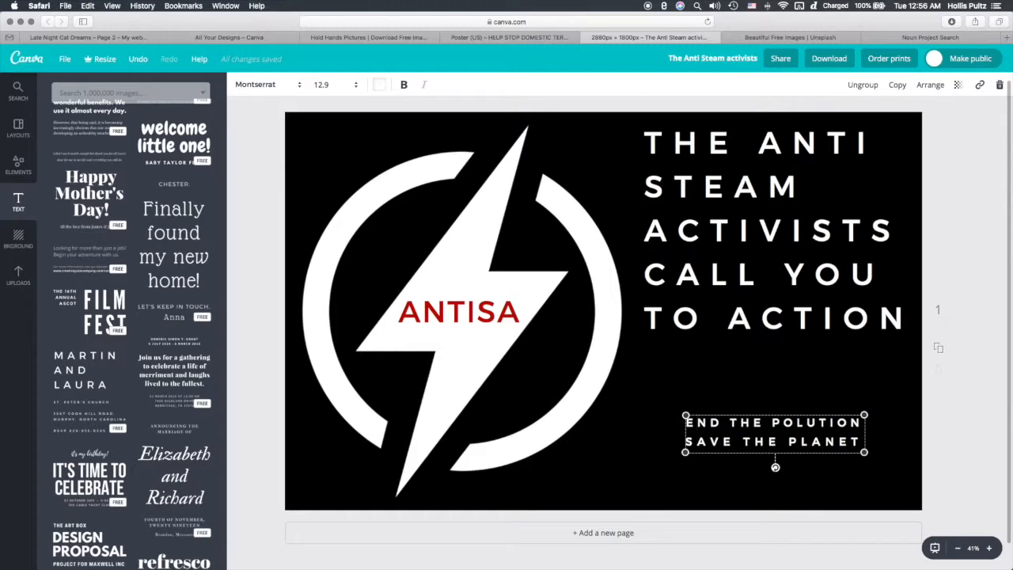
left_click_drag(865, 433, 881, 441)
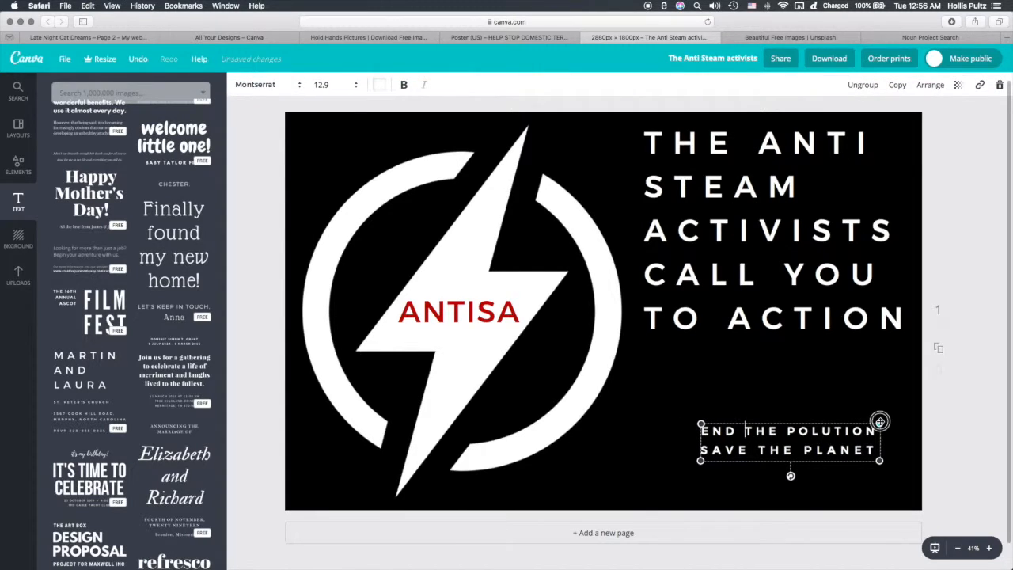
left_click(870, 420)
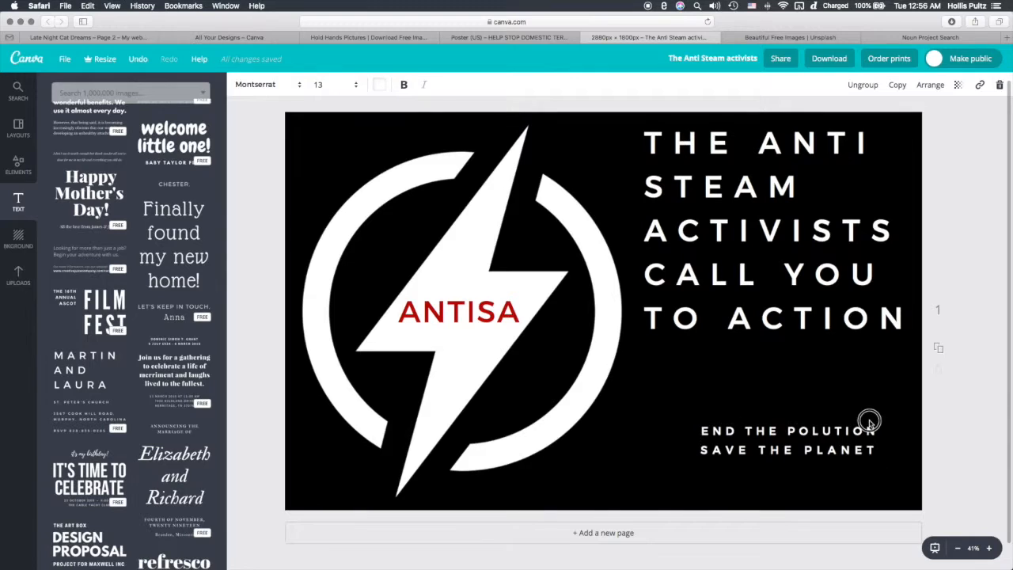
left_click(859, 428)
left_click_drag(859, 428, 846, 402)
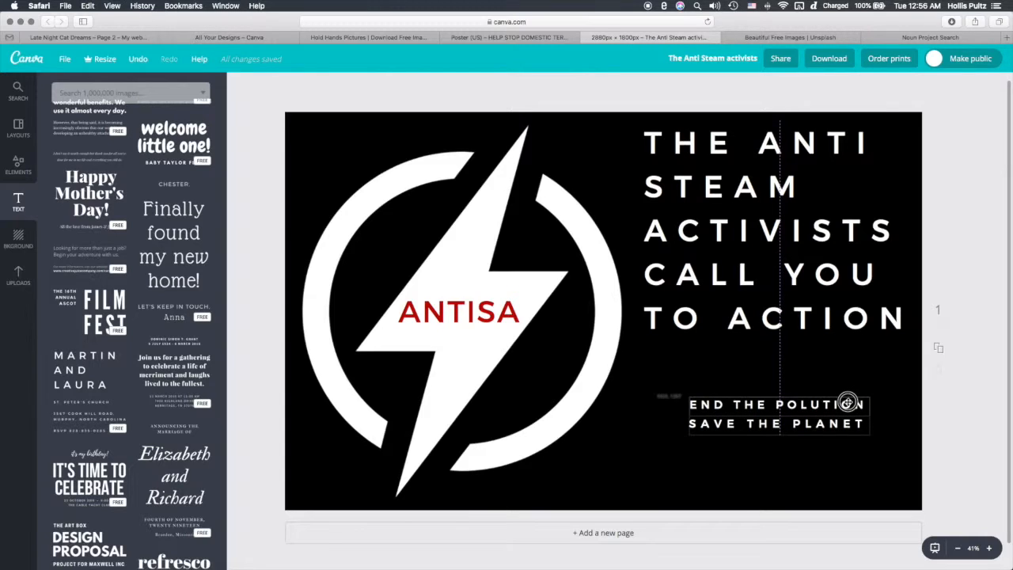
left_click_drag(847, 402, 846, 403)
left_click(949, 400)
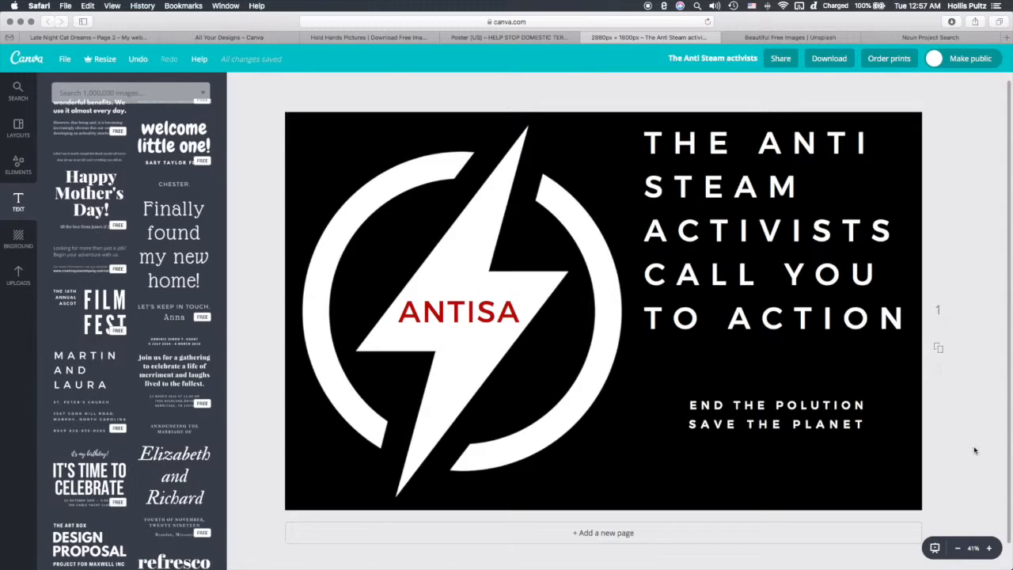
Step: Try the slogan group in the lower-right corner of the design and bring it back below the heading
left_click_drag(857, 398, 901, 466)
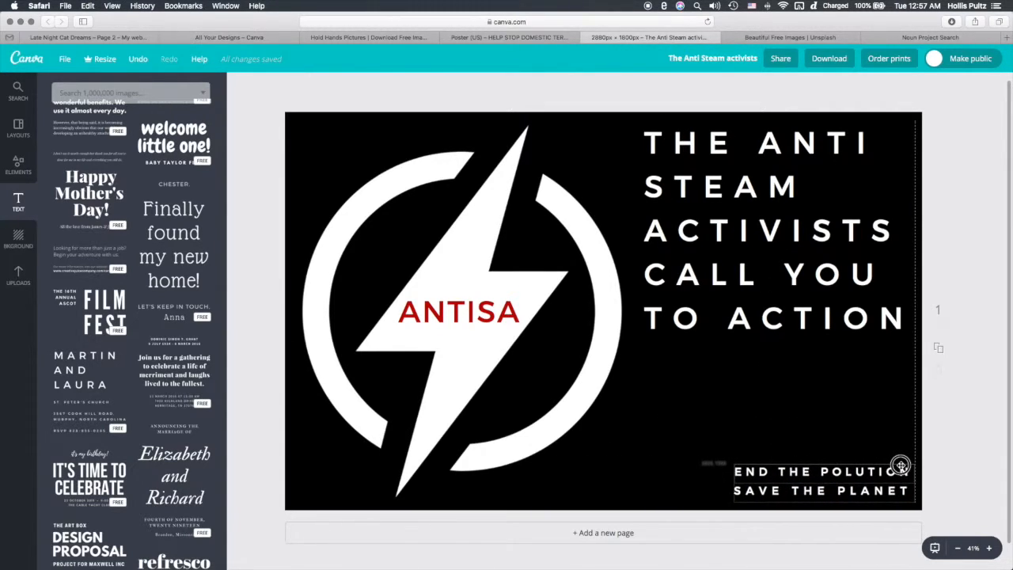
left_click_drag(901, 466, 849, 403)
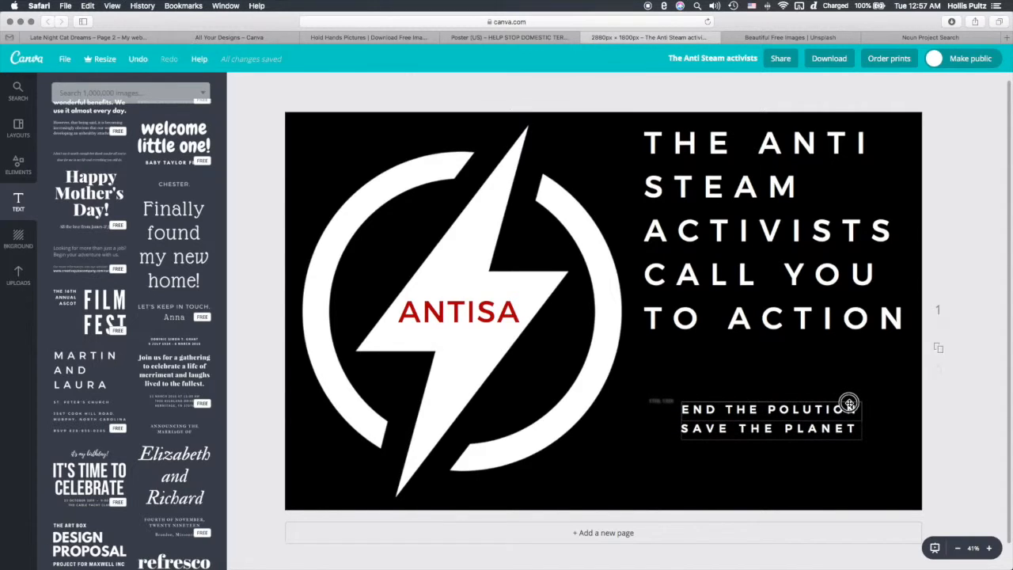
left_click_drag(849, 404, 849, 403)
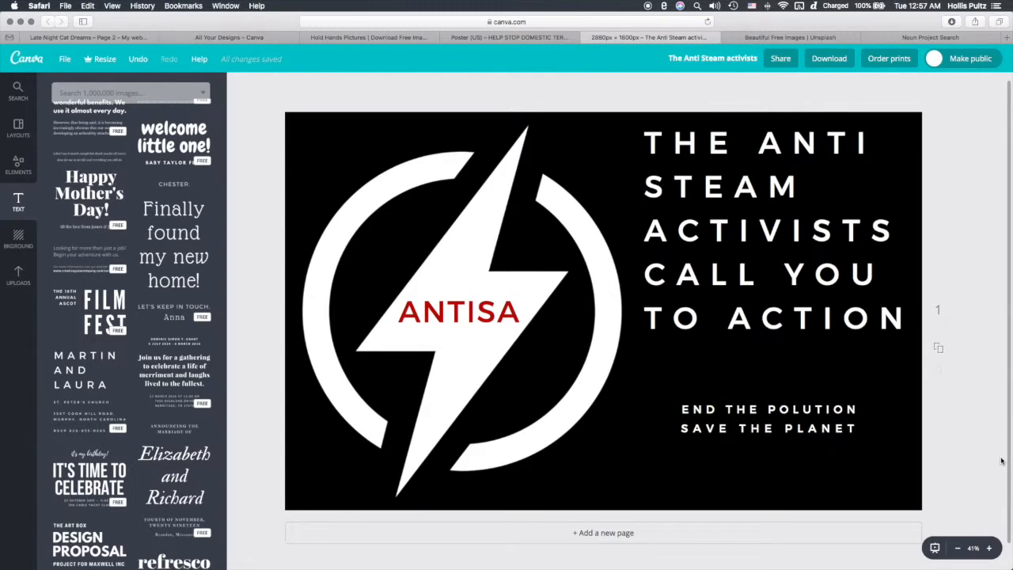
Step: Fine-tune the slogan group's horizontal position below the heading, placing it slightly left of the heading's centre
left_click(806, 437)
left_click_drag(806, 437, 816, 436)
left_click(941, 459)
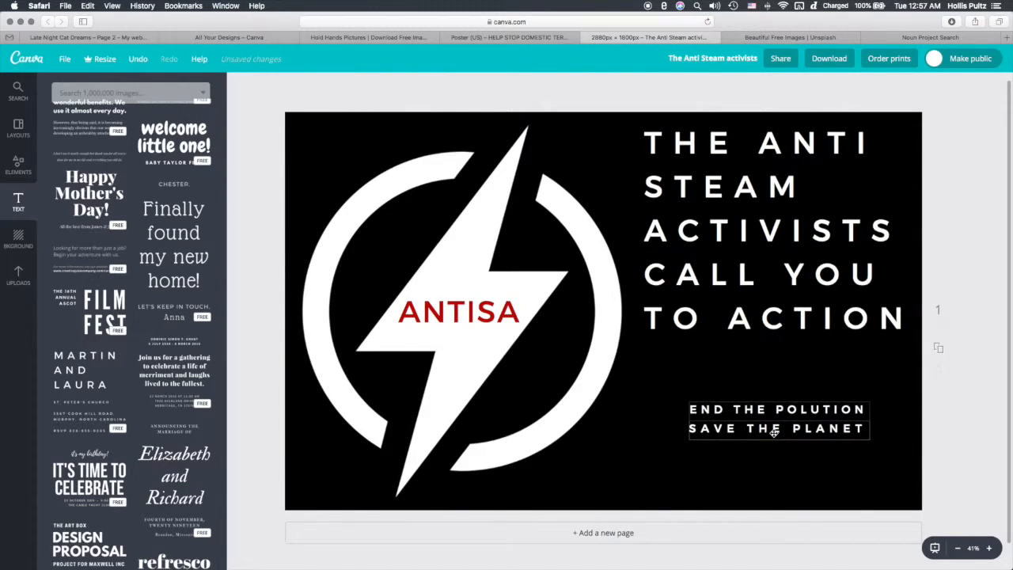
left_click_drag(777, 435, 763, 435)
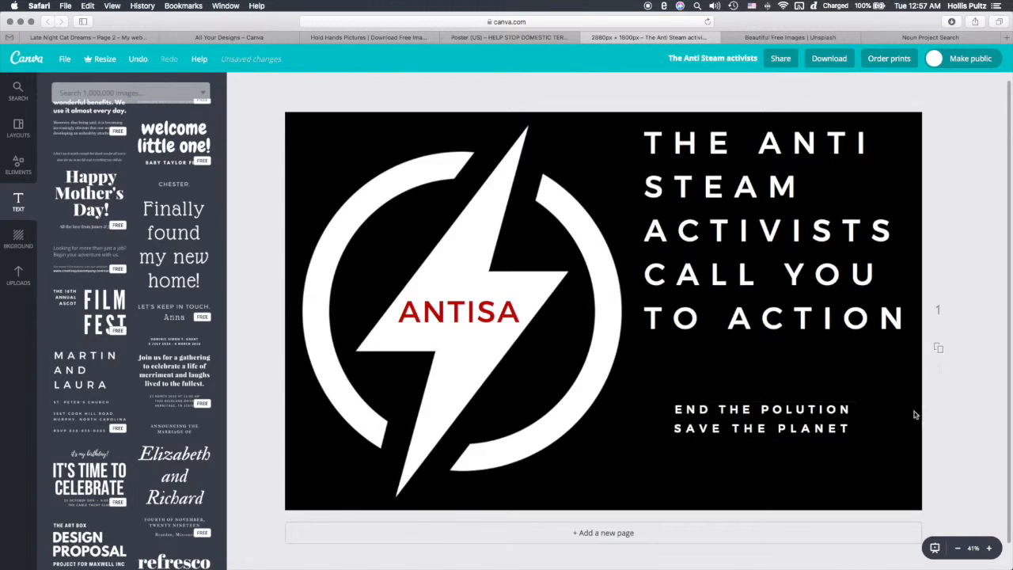
left_click(840, 332)
left_click(952, 408)
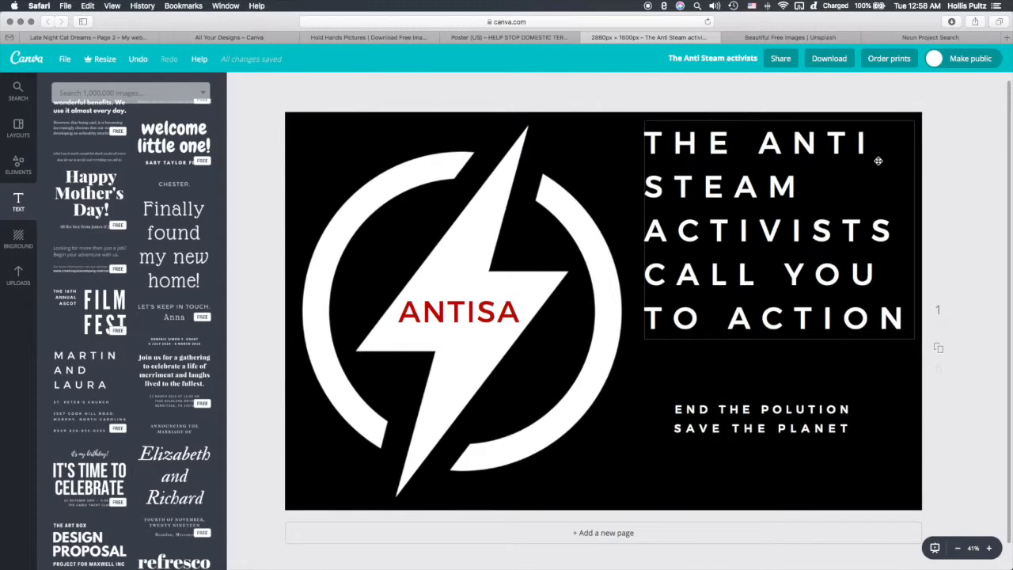
Step: Check the Late Night Cat Dreams blog post and return to the Anti Steam activists design
left_click(861, 141)
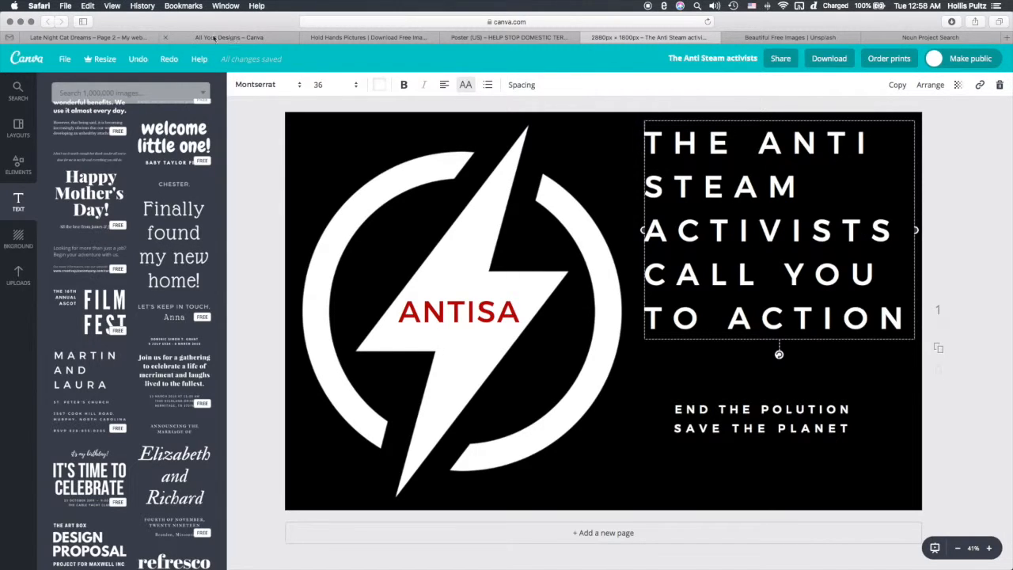
left_click(89, 38)
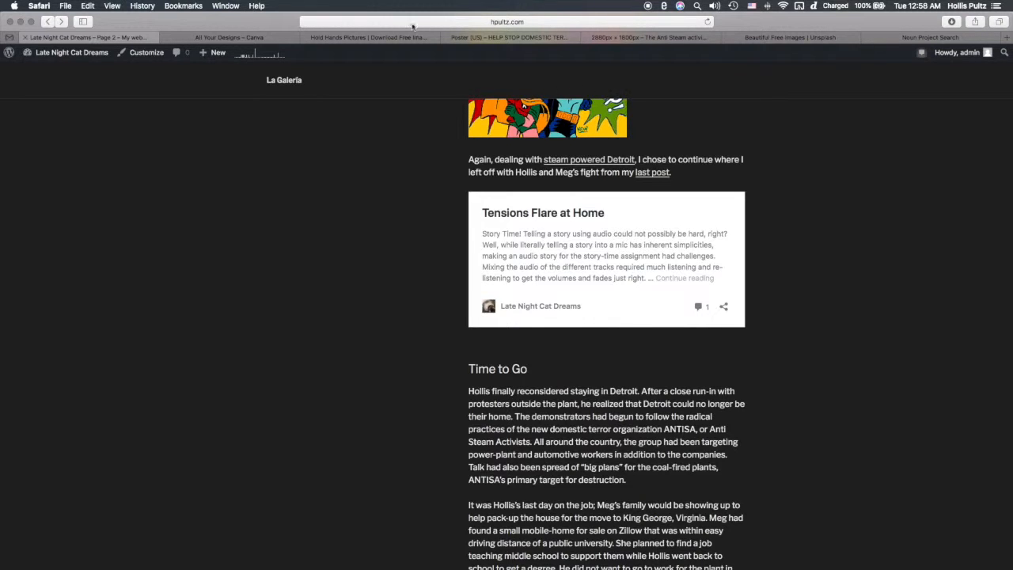
left_click(629, 37)
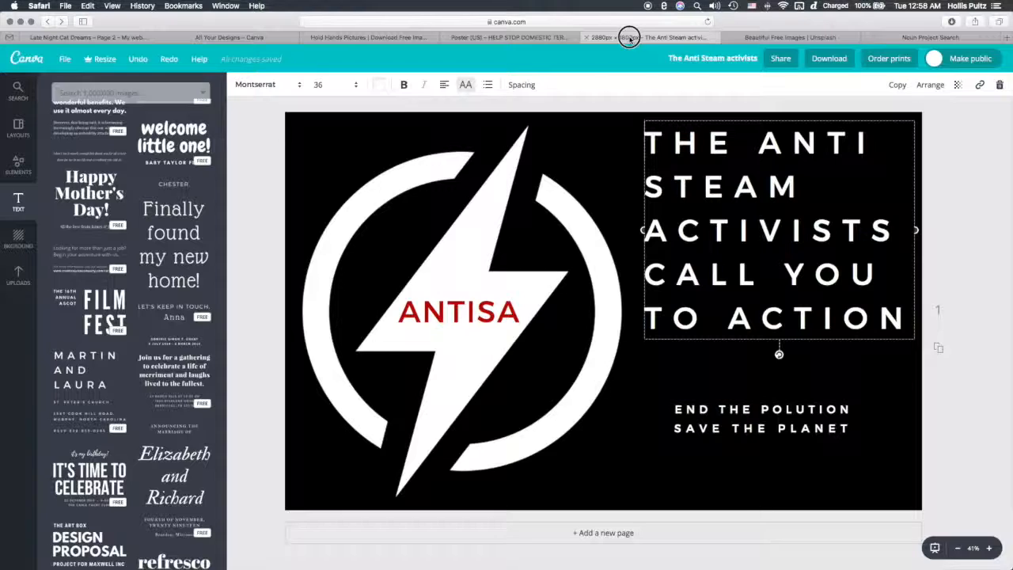
left_click(953, 344)
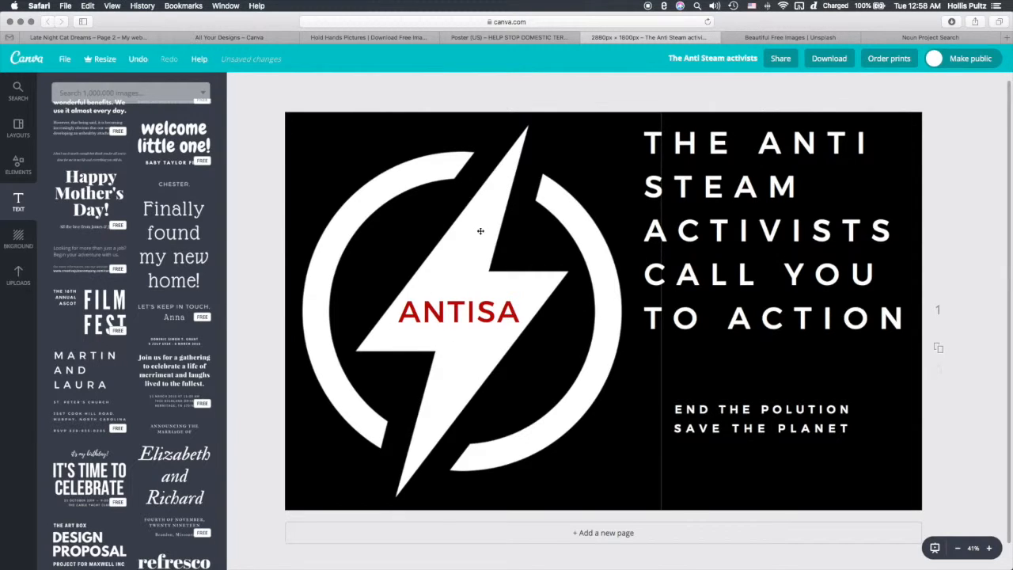
Step: Save the Anti Steam activists design and download it as a PNG, closing the download notice
left_click(65, 58)
left_click(73, 148)
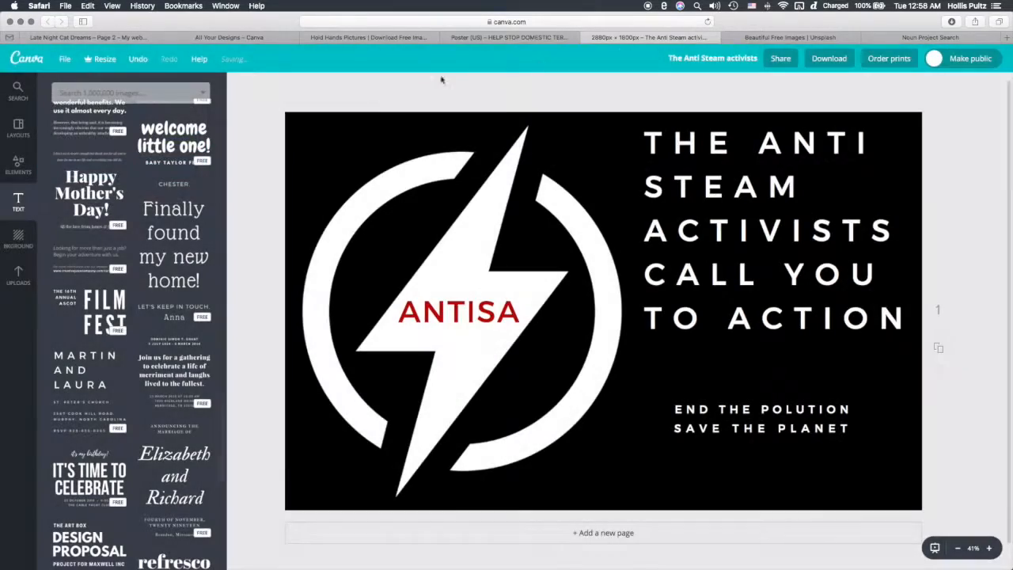
left_click(826, 60)
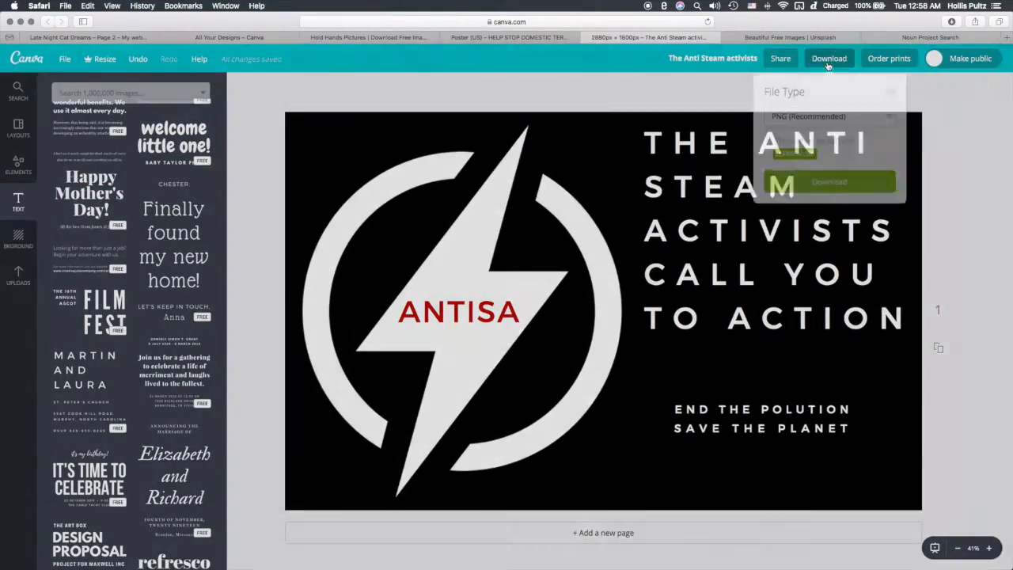
left_click(819, 185)
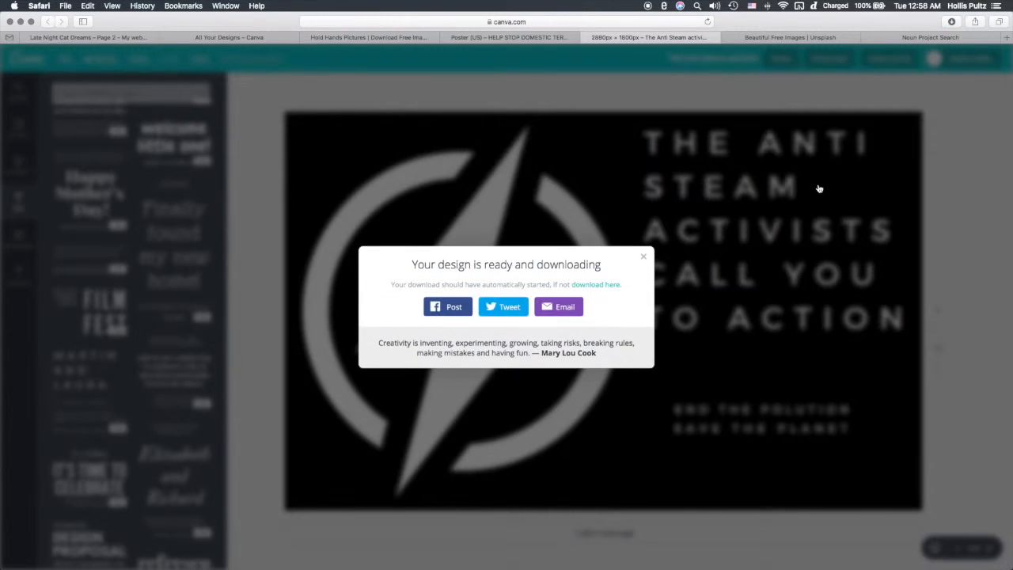
left_click(643, 258)
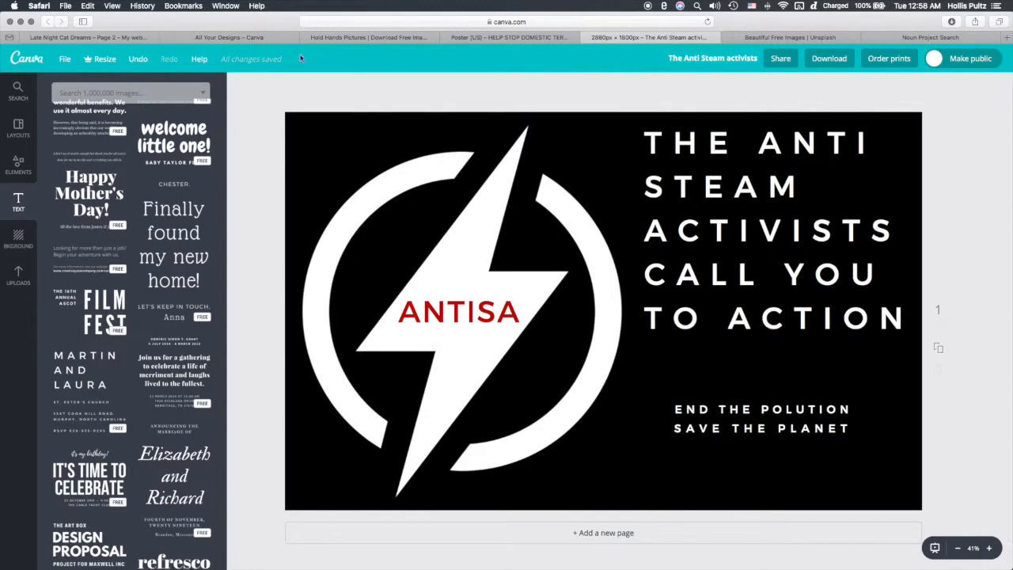
Step: Review the "HELP STOP DOMESTIC TERROR" poster and return to the Anti Steam activists design
left_click(509, 36)
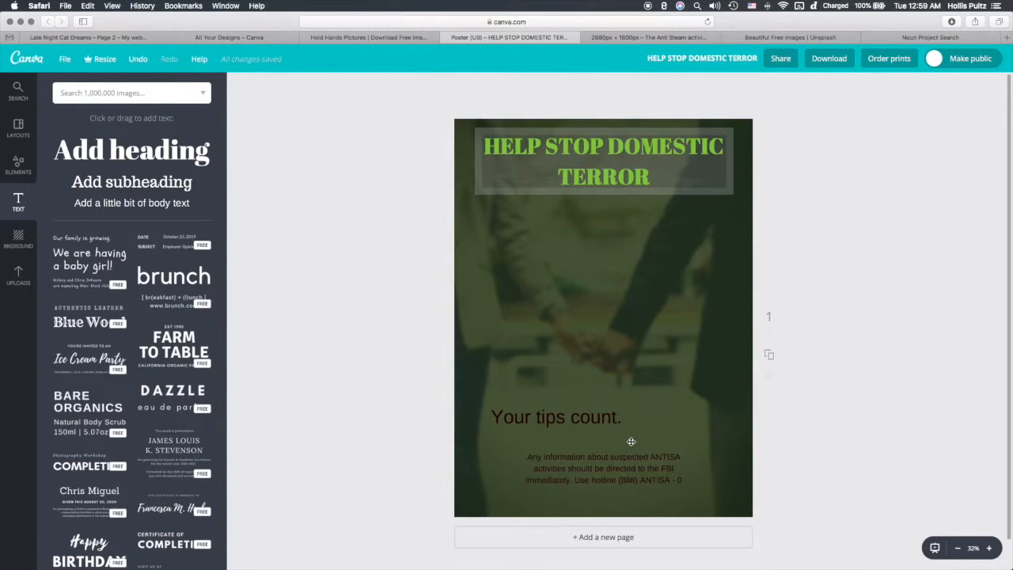
left_click(643, 38)
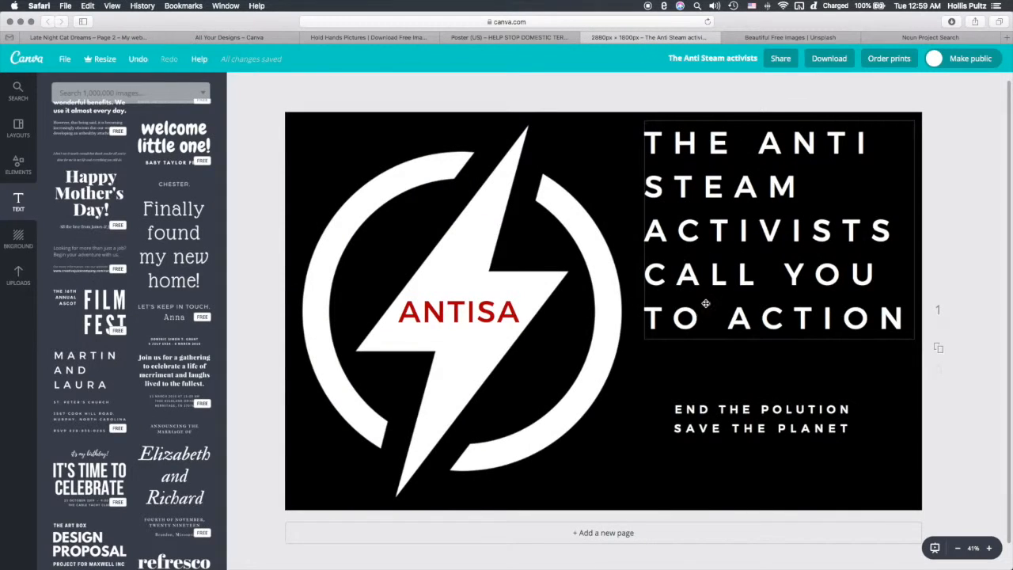